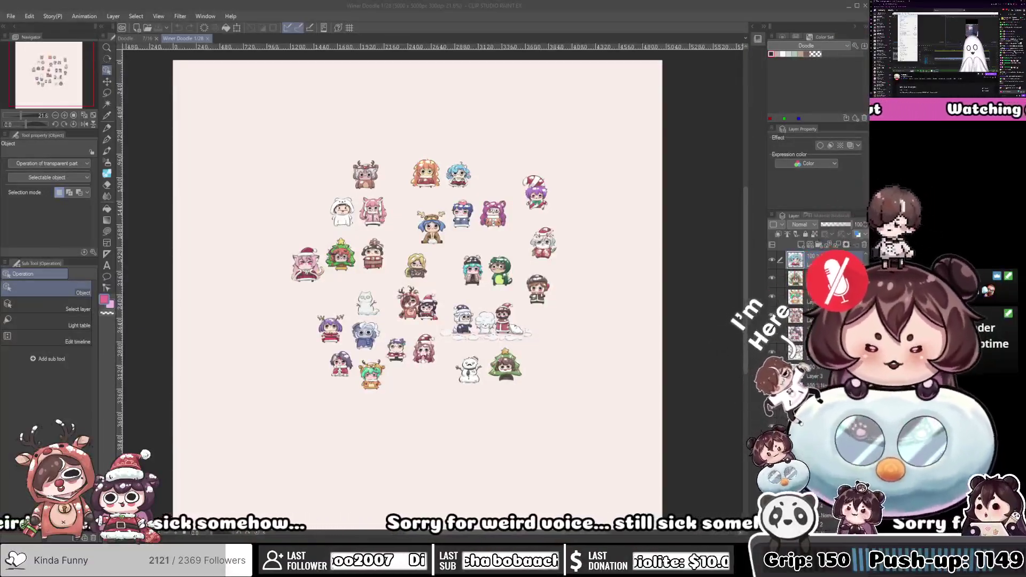
pyautogui.click(404, 263)
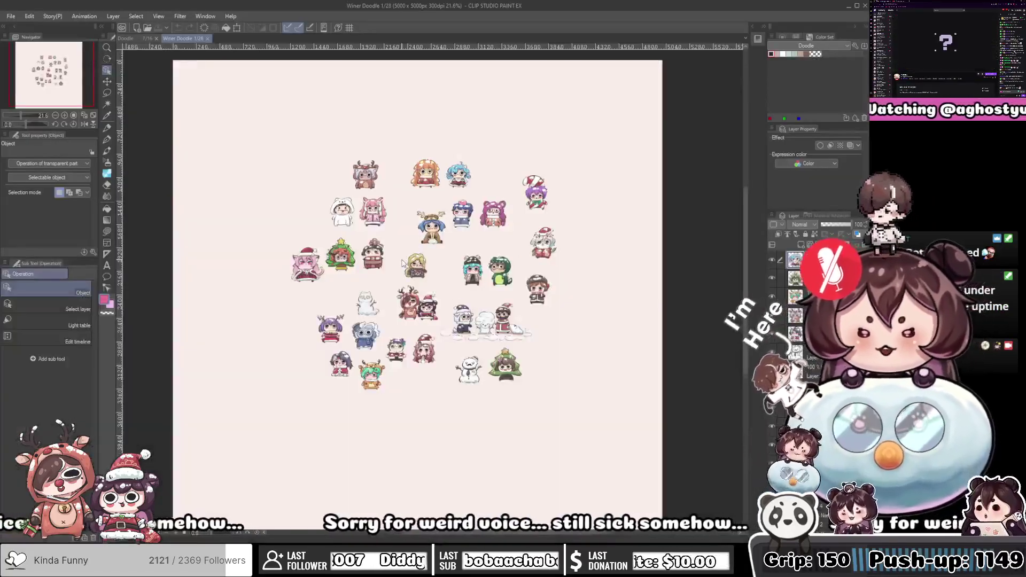
pyautogui.scroll(-2, 403, 263)
pyautogui.scroll(3, 404, 263)
pyautogui.scroll(-3, 403, 264)
pyautogui.scroll(2, 404, 263)
pyautogui.scroll(-1, 403, 263)
pyautogui.scroll(1, 404, 264)
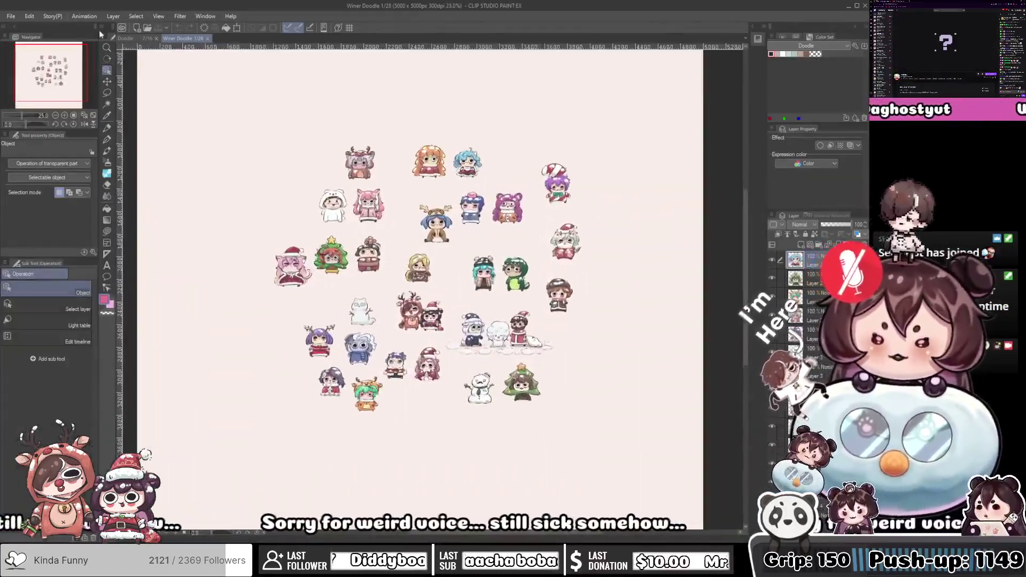
# Close the Doodle document and bring up the page overview of the Winer Doodle file
pyautogui.click(140, 38)
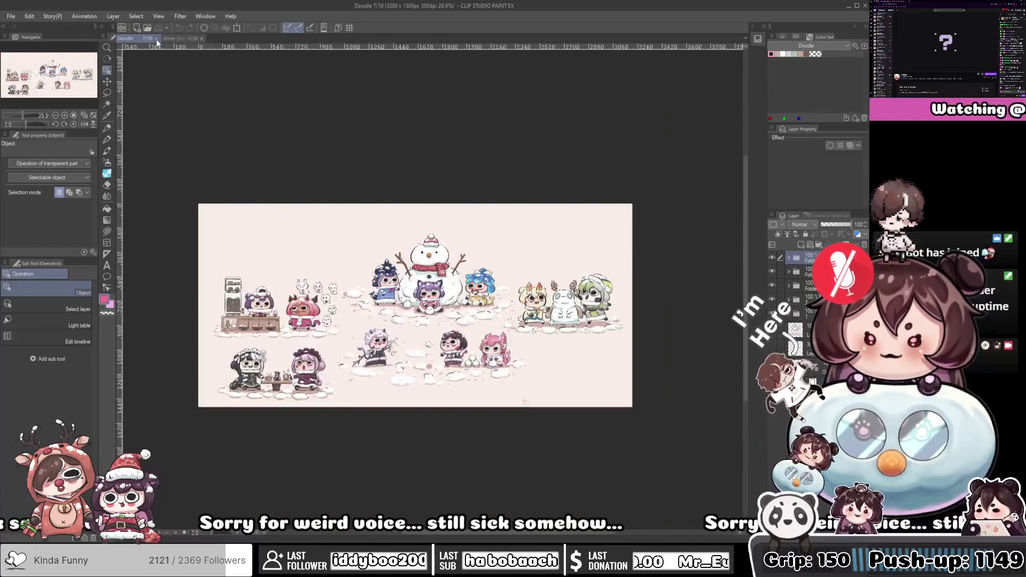
pyautogui.click(156, 39)
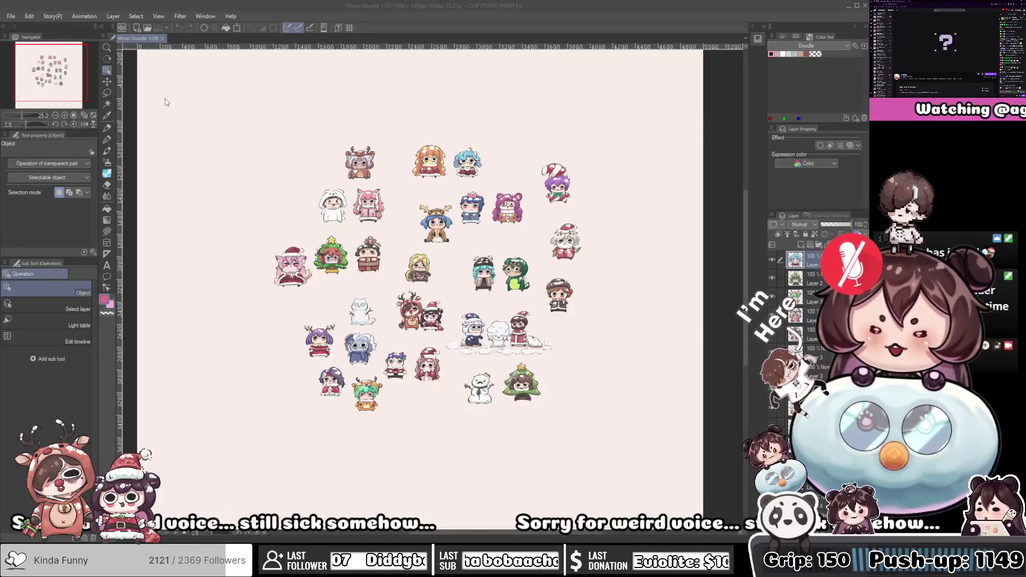
pyautogui.moveTo(456, 265)
pyautogui.mouseDown()
pyautogui.moveTo(207, 37)
pyautogui.moveTo(153, 30)
pyautogui.mouseUp()
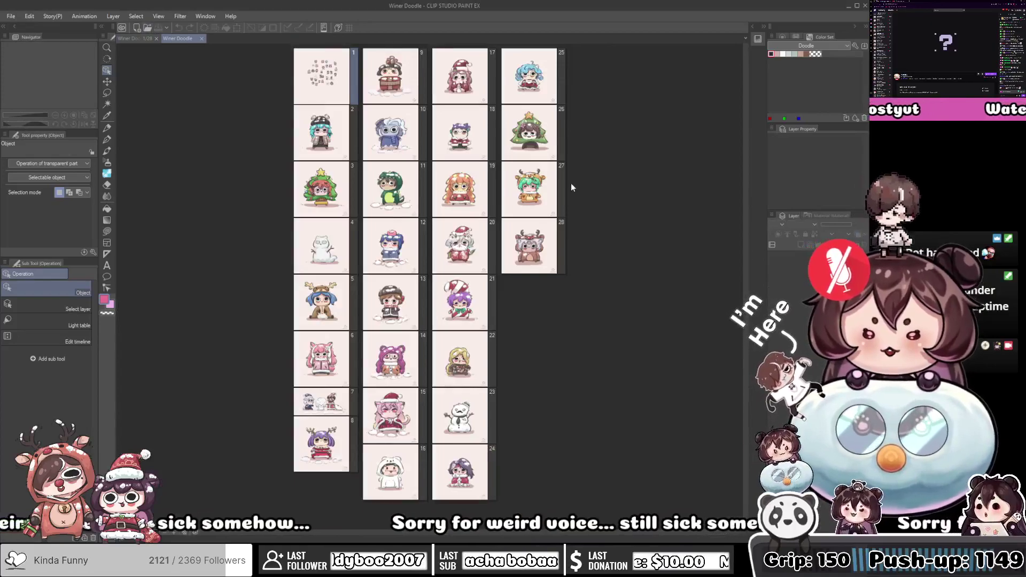
pyautogui.doubleClick(324, 90)
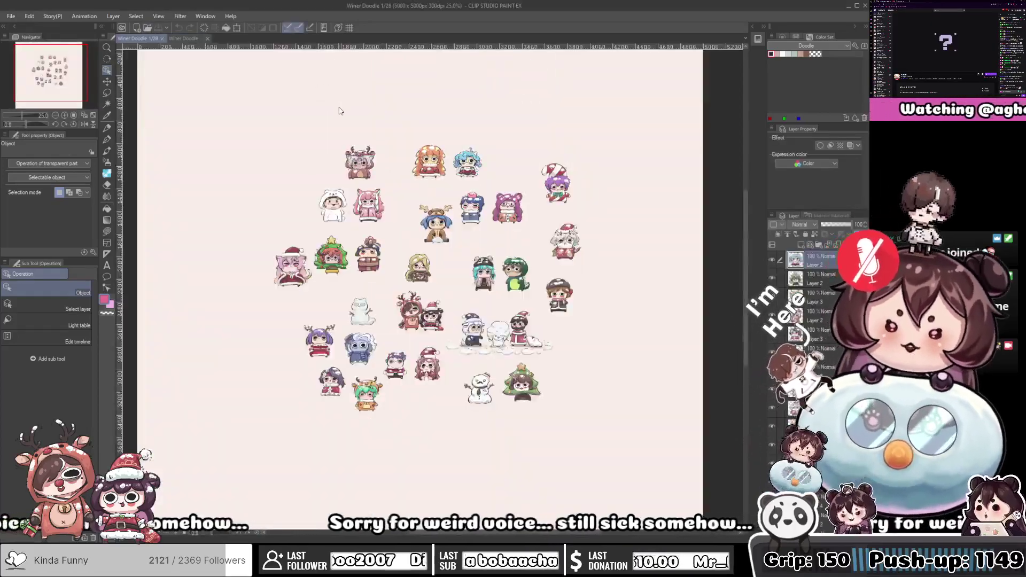
pyautogui.click(195, 38)
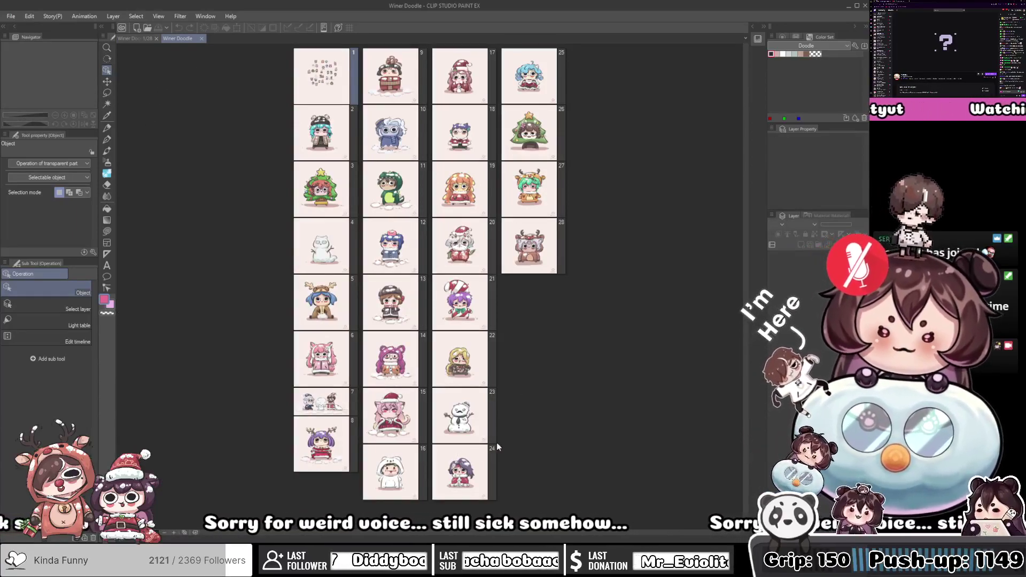
# Add eight blank pages, numbered 29 to 36, at the end of the Winer Doodle file
pyautogui.click(543, 259)
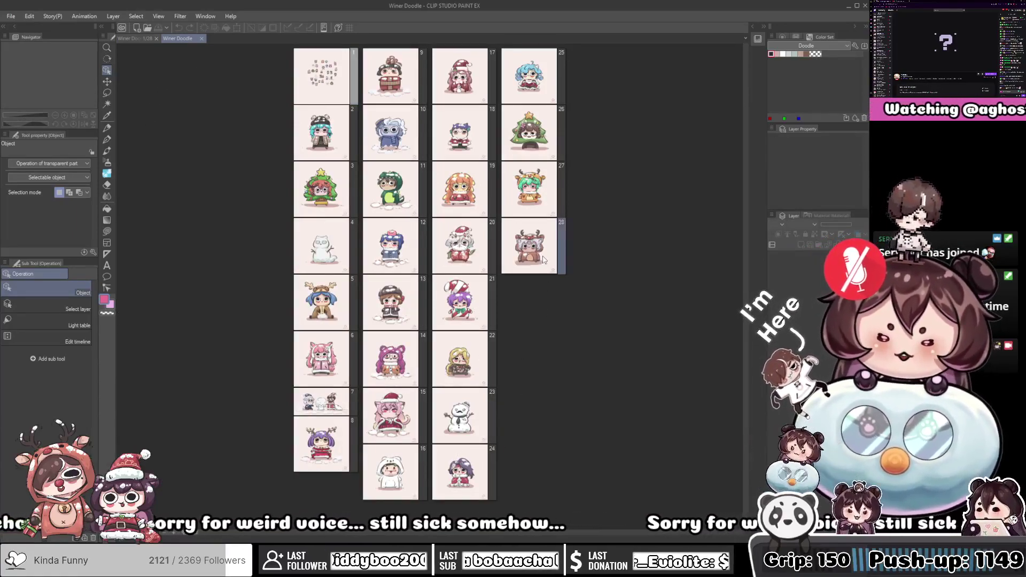
pyautogui.doubleClick(543, 257)
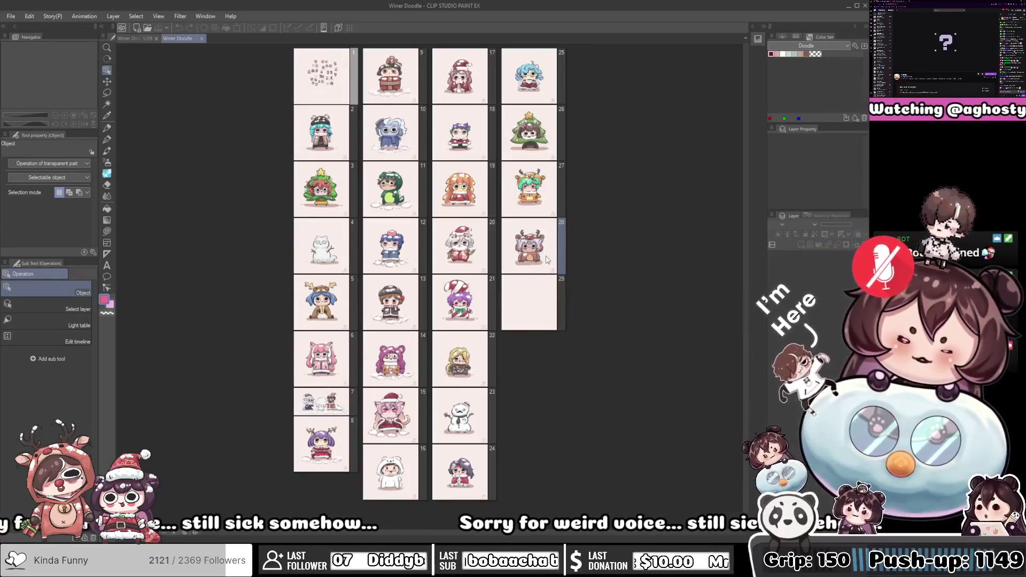
pyautogui.doubleClick(546, 256)
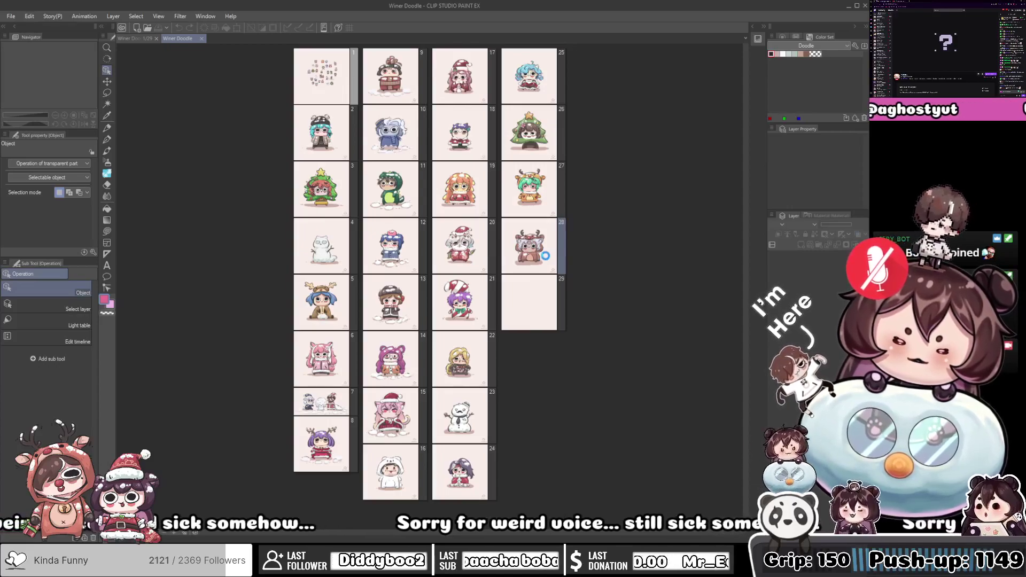
pyautogui.doubleClick(536, 311)
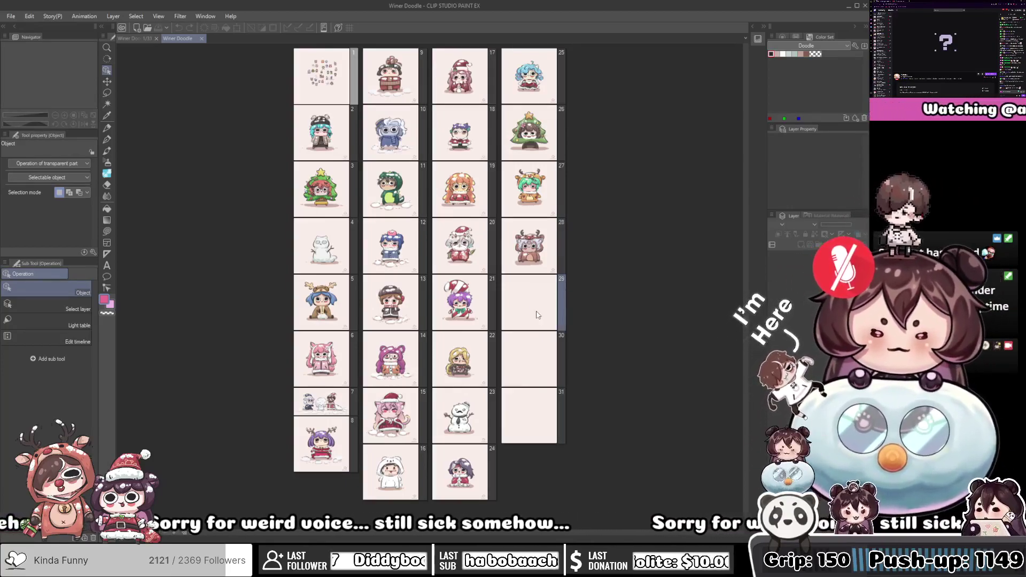
pyautogui.doubleClick(536, 311)
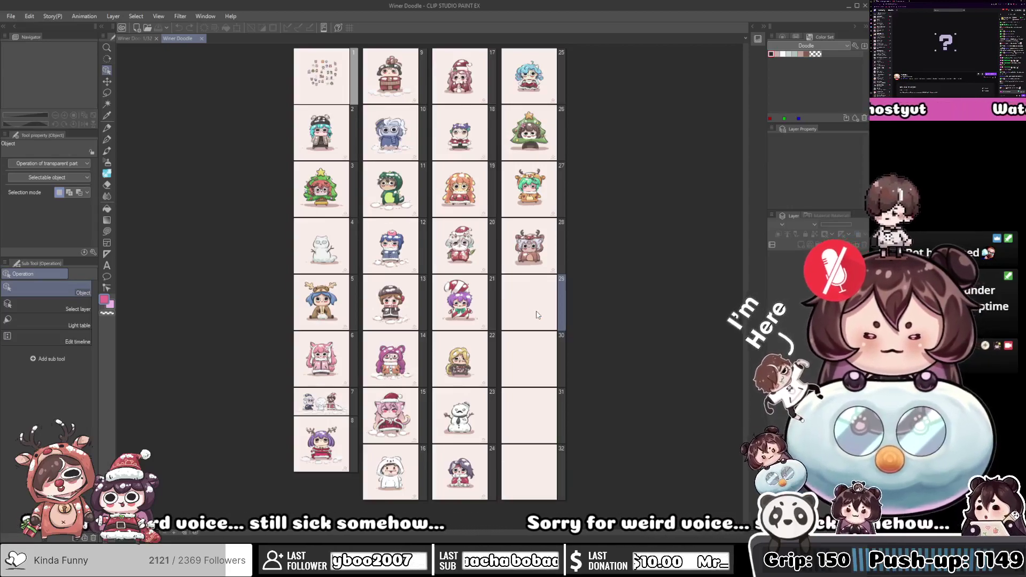
pyautogui.doubleClick(536, 313)
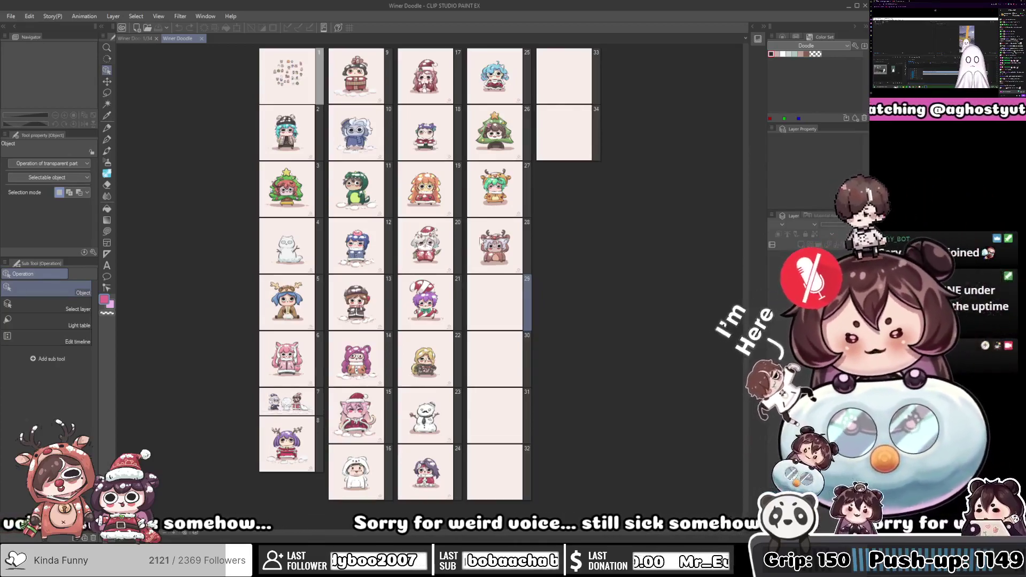
pyautogui.doubleClick(501, 307)
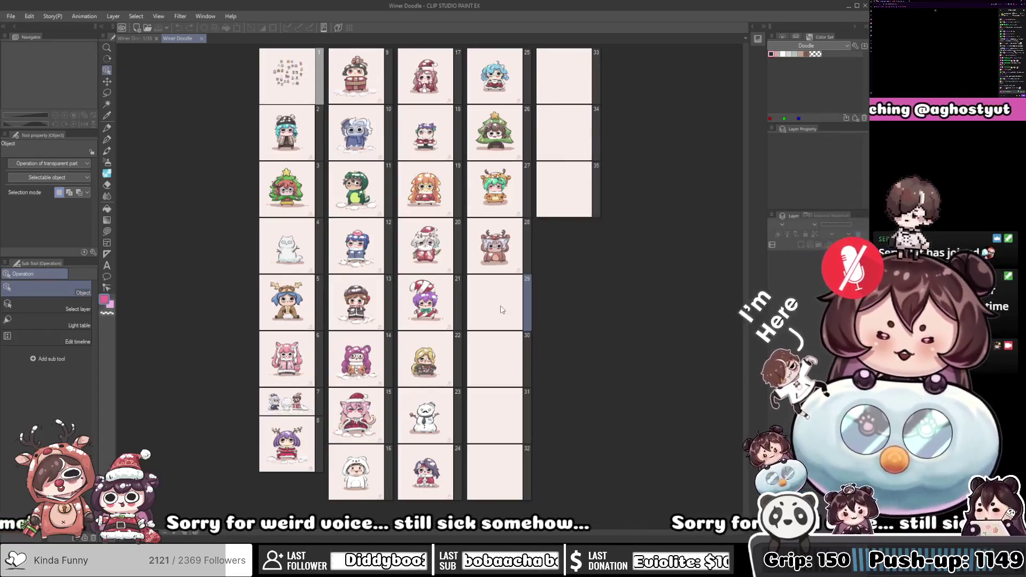
pyautogui.doubleClick(501, 306)
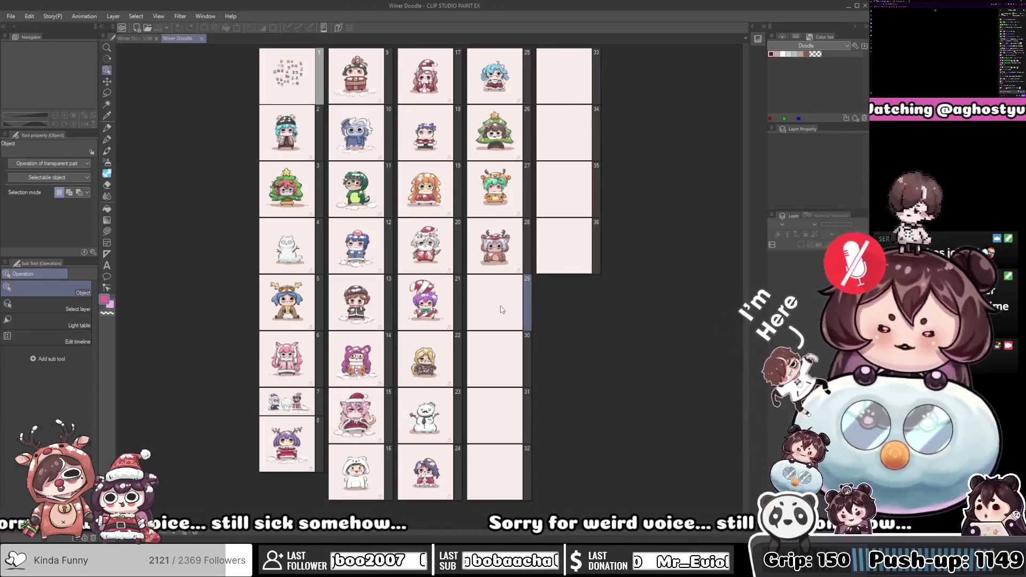
# Close the canvases of page 1 and blank page 29 so that only the page overview stays open
pyautogui.doubleClick(501, 309)
pyautogui.click(184, 40)
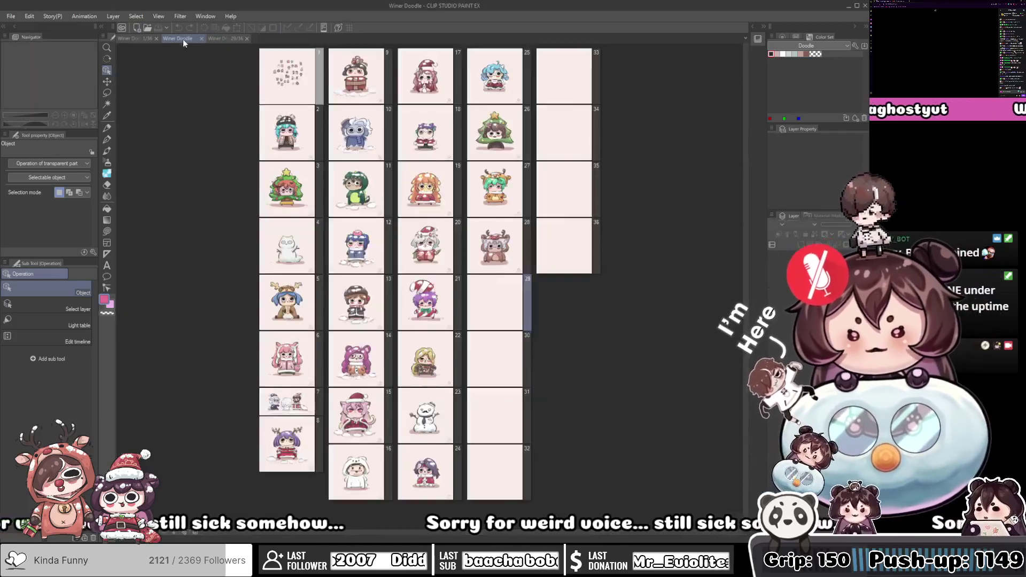
pyautogui.click(220, 39)
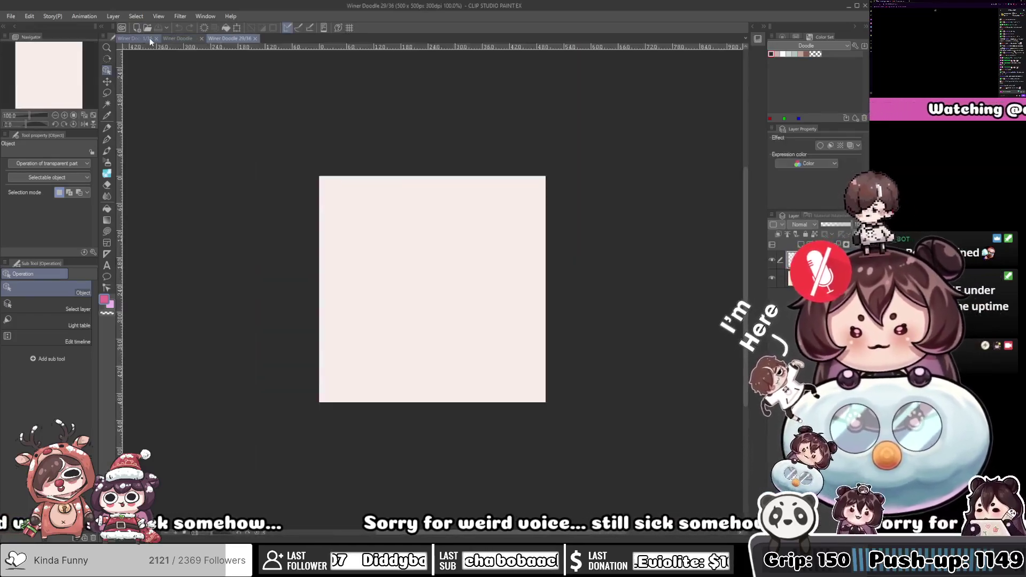
pyautogui.click(156, 38)
pyautogui.click(210, 39)
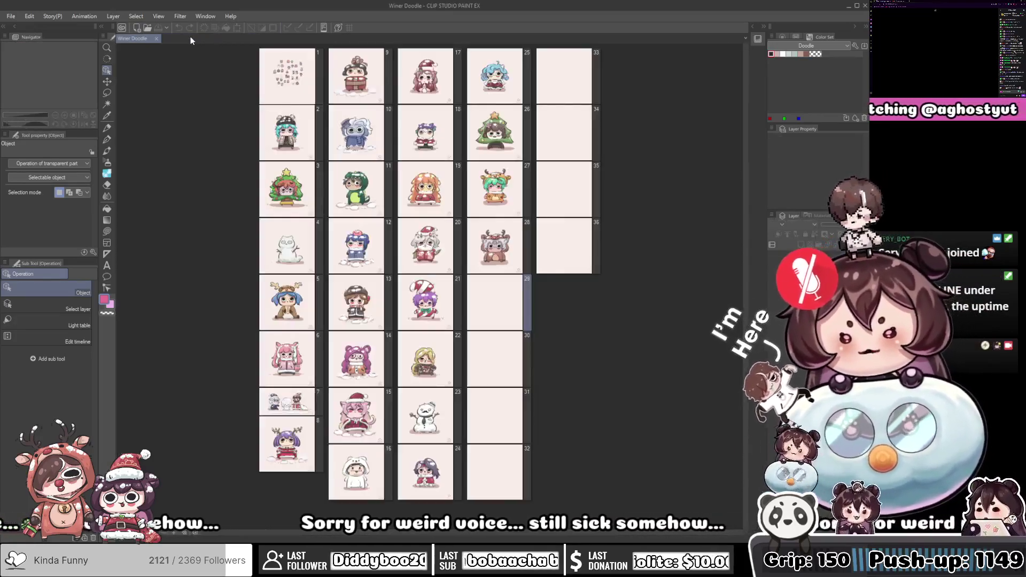
# Open blank page 29 for drawing beside the page overview
pyautogui.doubleClick(497, 293)
pyautogui.scroll(2, 383, 248)
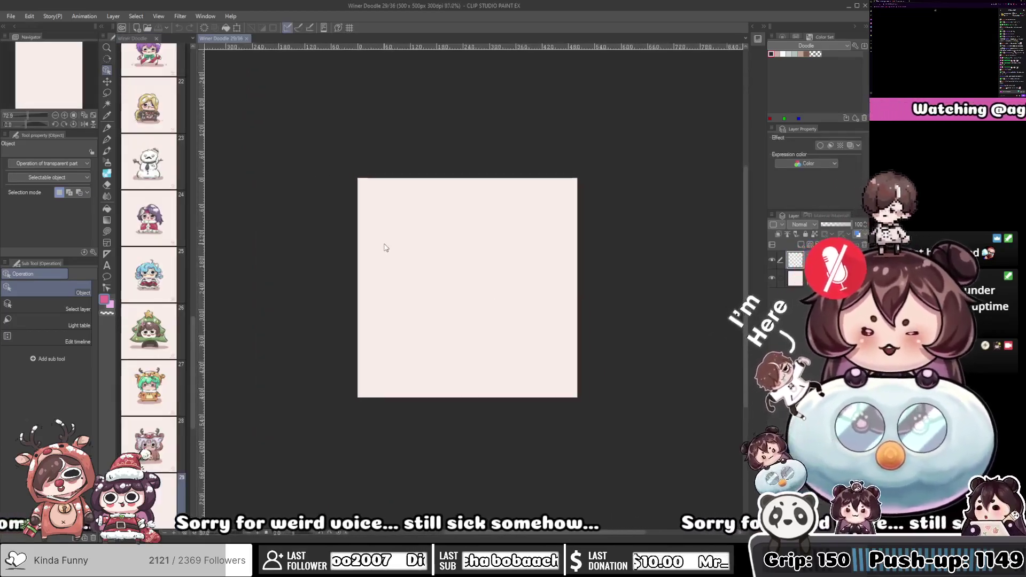
pyautogui.scroll(3, 444, 260)
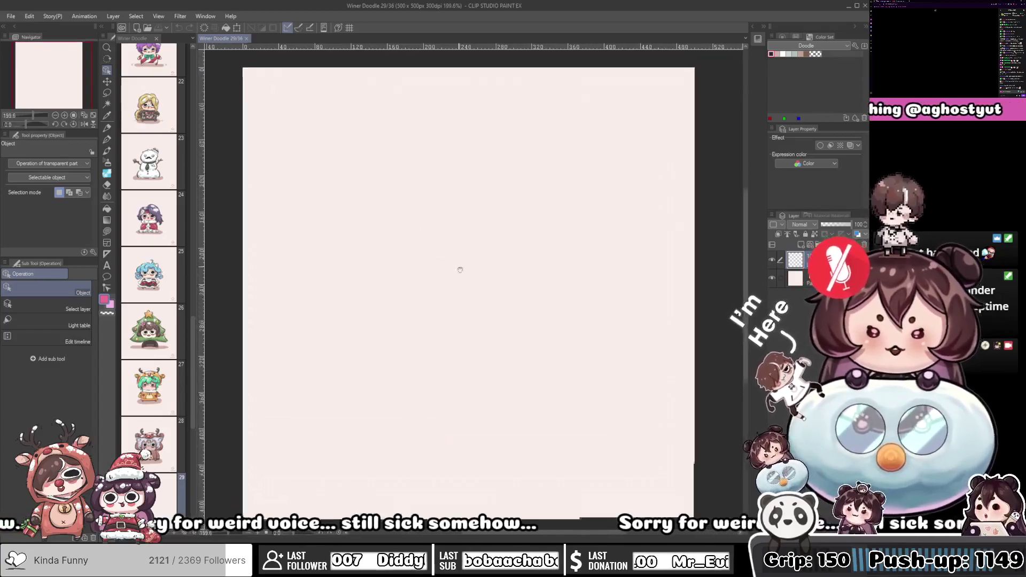
pyautogui.scroll(-2, 438, 257)
pyautogui.moveTo(437, 257); pyautogui.dragTo(434, 243)
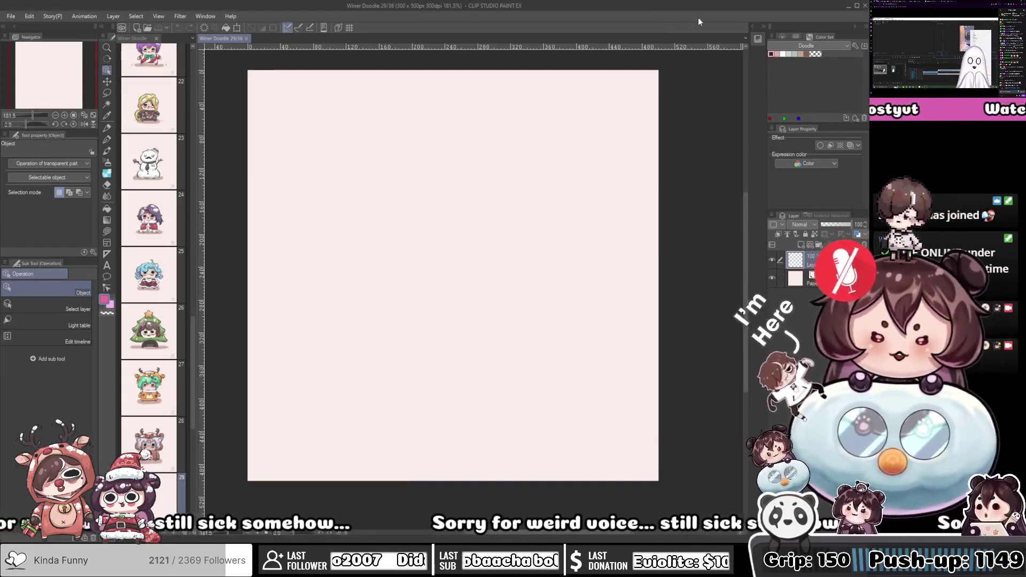
# Display the white-haired, animal-eared character reference in Sub View, enlarged on the upper body, and turn on the canvas grid
pyautogui.click(754, 26)
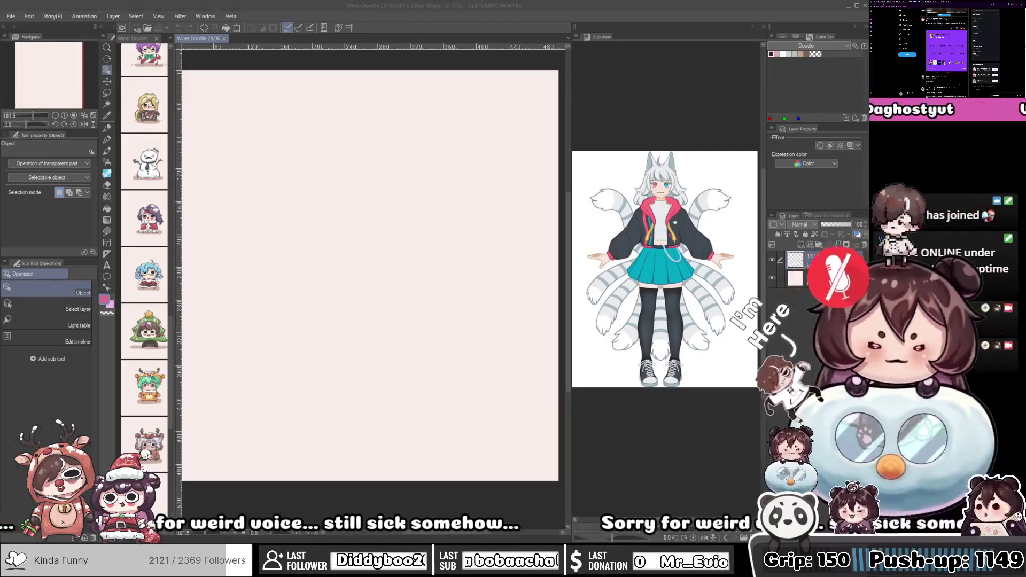
pyautogui.click(349, 27)
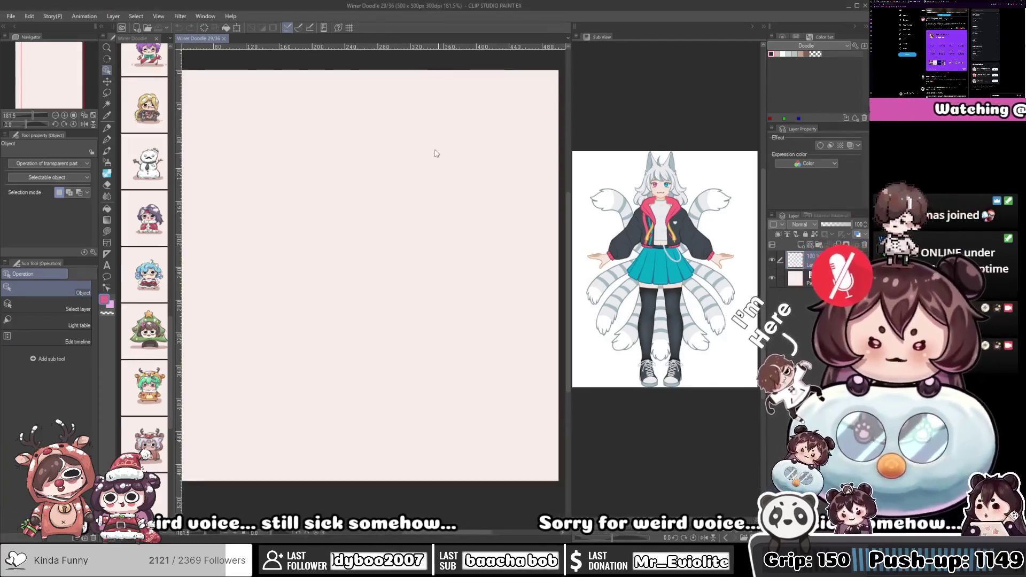
pyautogui.scroll(-1, 376, 241)
pyautogui.scroll(1, 336, 231)
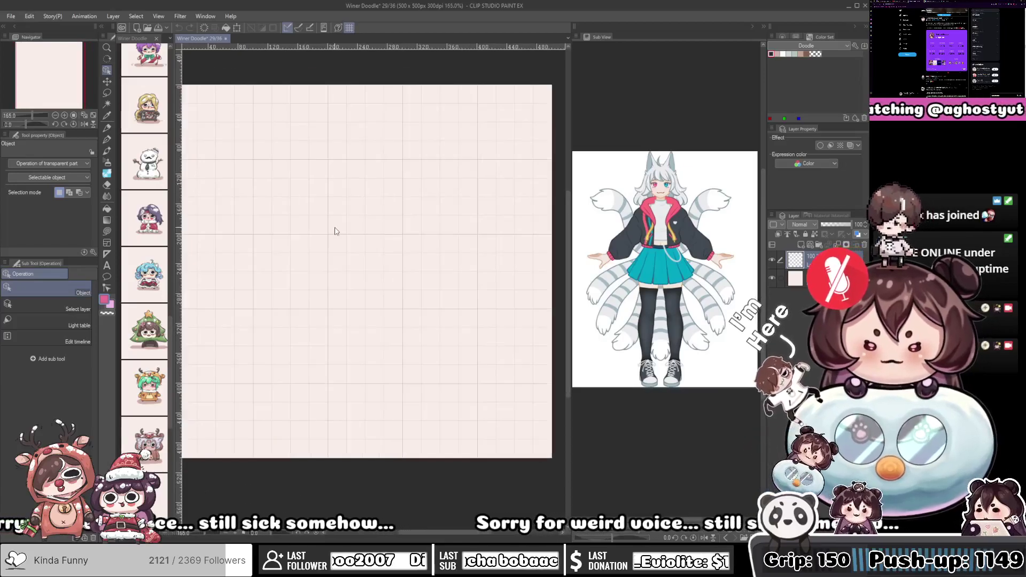
pyautogui.scroll(2, 666, 220)
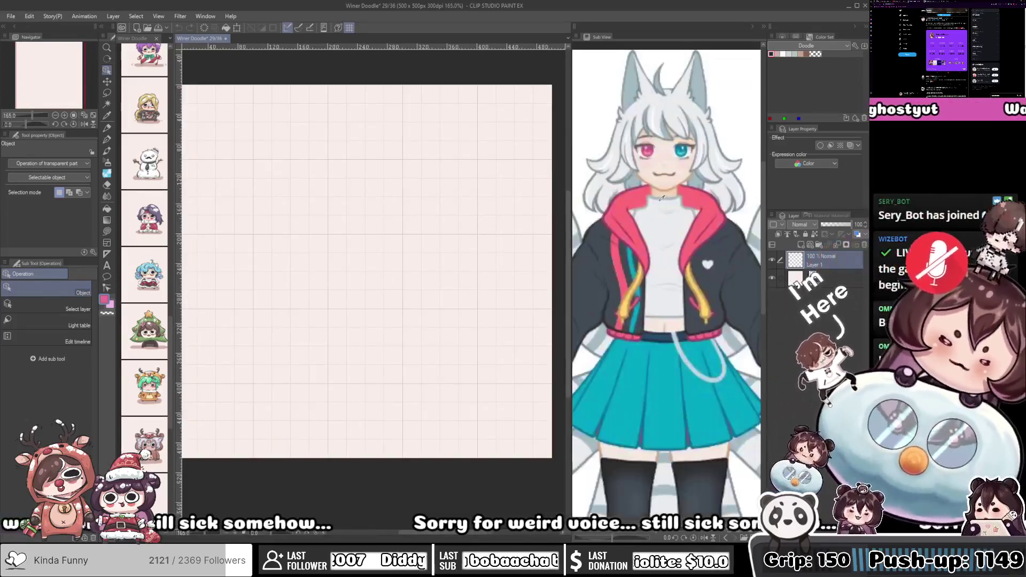
pyautogui.scroll(-2, 643, 308)
pyautogui.scroll(1, 646, 261)
pyautogui.scroll(1, 634, 222)
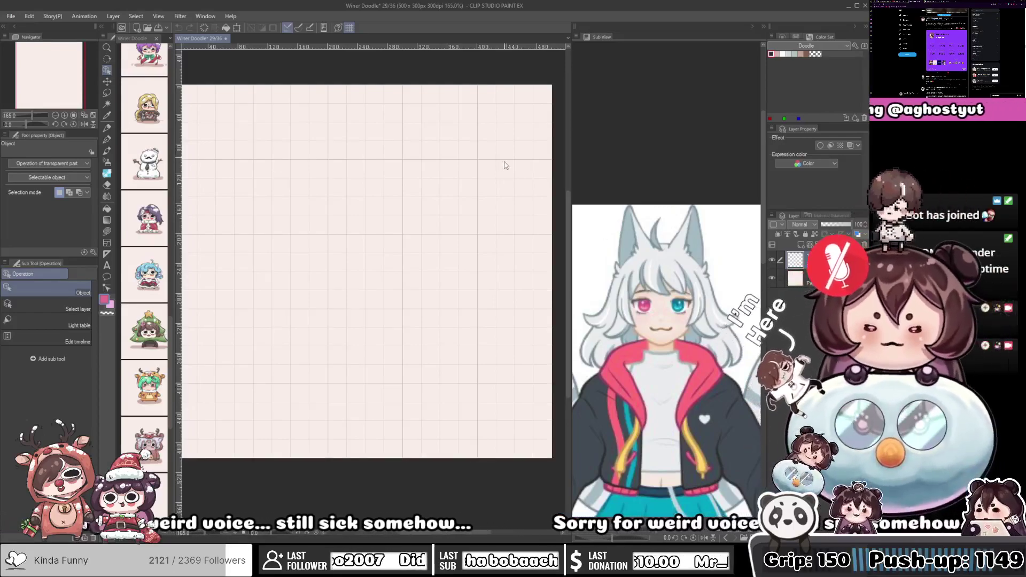
# Choose G-pen 3 with the first dark colour of the Doodle colour set, reduce the brush size and try a stroke
pyautogui.press('p')
pyautogui.scroll(-1, 292, 208)
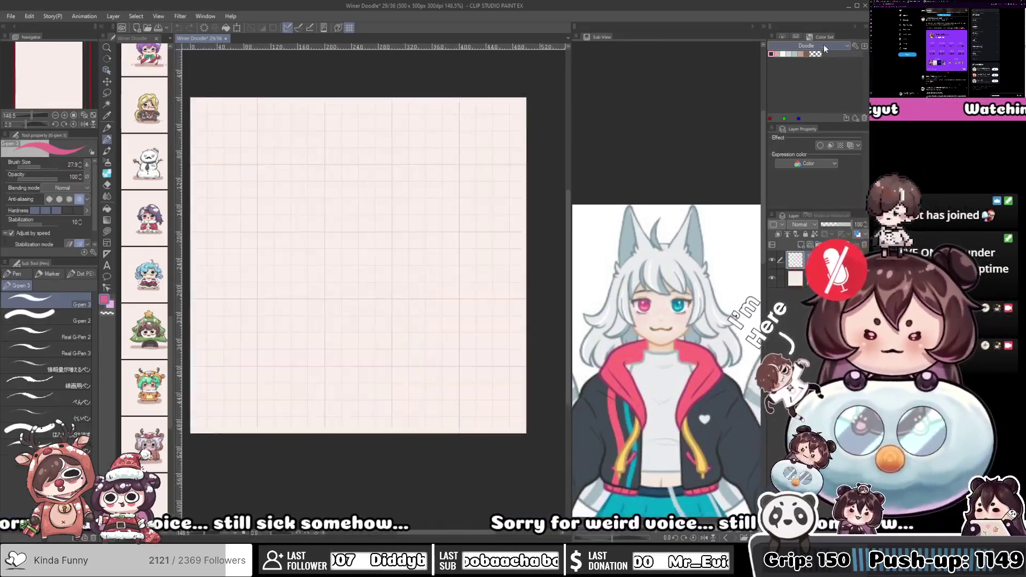
pyautogui.click(771, 54)
pyautogui.scroll(1, 264, 287)
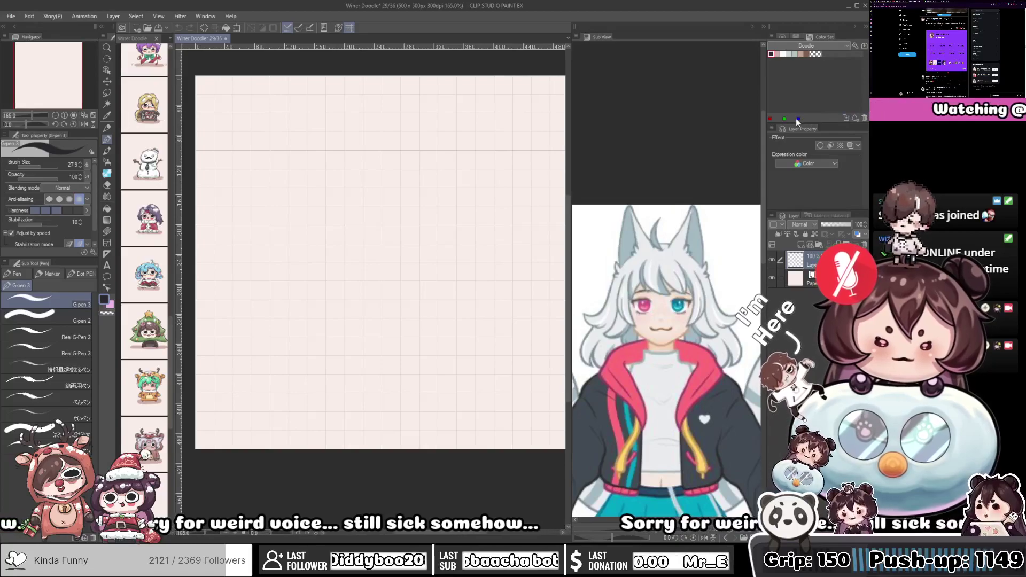
pyautogui.scroll(1, 374, 248)
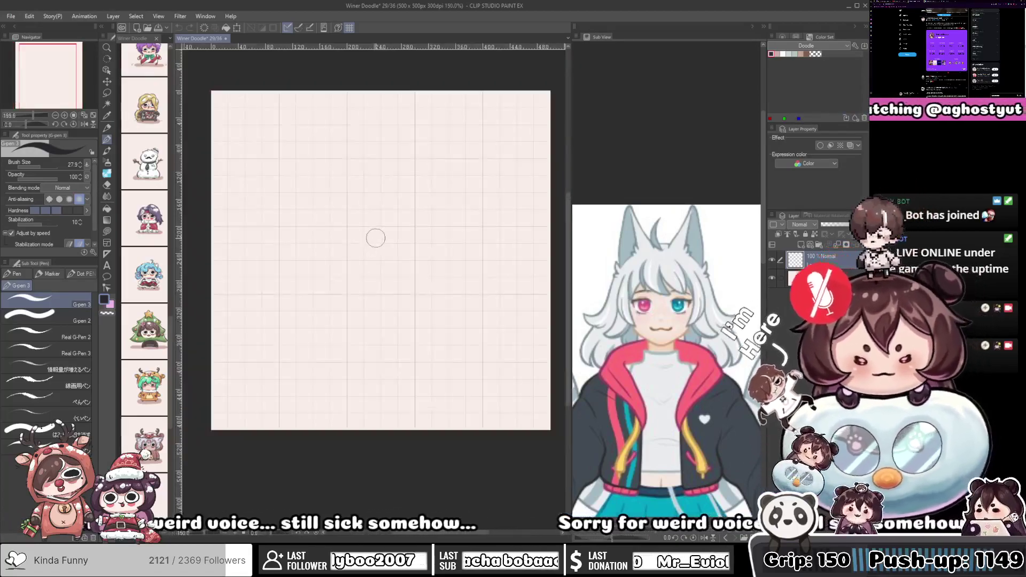
pyautogui.moveTo(388, 346); pyautogui.dragTo(386, 354)
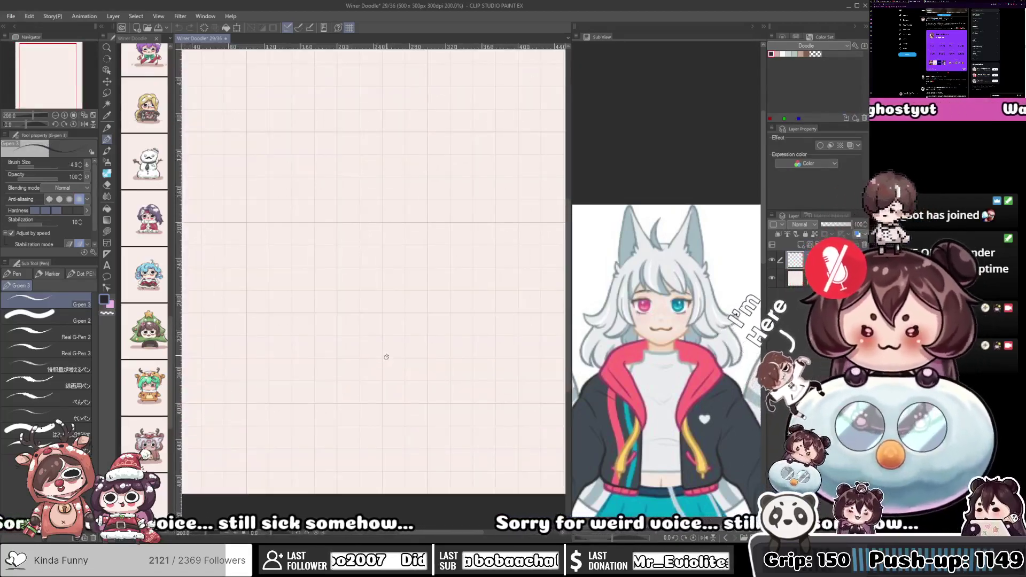
pyautogui.moveTo(385, 313)
pyautogui.mouseDown()
pyautogui.moveTo(383, 322)
pyautogui.moveTo(387, 303)
pyautogui.mouseUp()
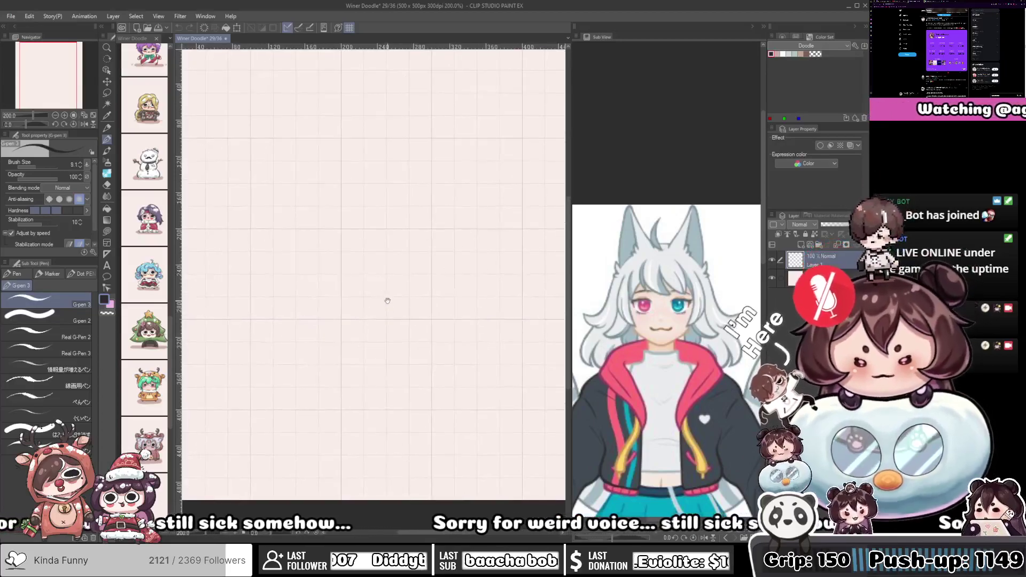
pyautogui.moveTo(350, 242)
pyautogui.mouseDown()
pyautogui.moveTo(336, 242)
pyautogui.moveTo(333, 292)
pyautogui.mouseUp()
pyautogui.hotkey('ctrl', 'z')
# Draw two inward-curving strokes for the left and right sides of the face with Real G-Pen 2
pyautogui.click(54, 334)
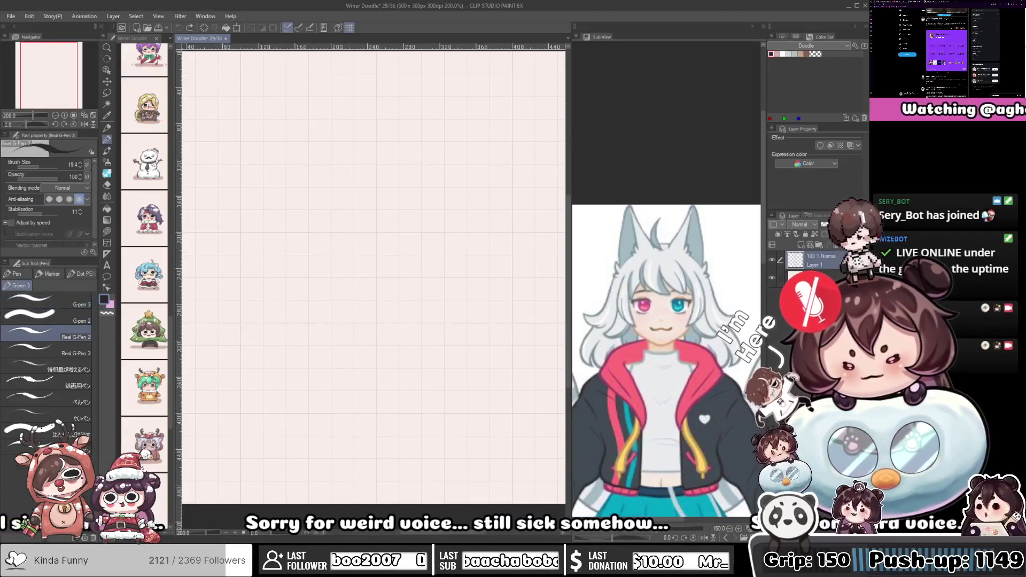
pyautogui.moveTo(330, 212)
pyautogui.mouseDown()
pyautogui.moveTo(332, 302)
pyautogui.moveTo(336, 268)
pyautogui.mouseUp()
pyautogui.hotkey('ctrl', 'z')
pyautogui.moveTo(332, 211); pyautogui.dragTo(336, 300)
pyautogui.moveTo(410, 237)
pyautogui.mouseDown()
pyautogui.moveTo(387, 224)
pyautogui.moveTo(408, 200)
pyautogui.moveTo(402, 289)
pyautogui.mouseUp()
pyautogui.moveTo(418, 251)
pyautogui.mouseDown()
pyautogui.moveTo(402, 235)
pyautogui.moveTo(385, 248)
pyautogui.moveTo(320, 254)
pyautogui.moveTo(334, 230)
pyautogui.moveTo(320, 234)
pyautogui.moveTo(341, 230)
pyautogui.moveTo(318, 245)
pyautogui.moveTo(357, 235)
pyautogui.mouseUp()
pyautogui.hotkey('ctrl', 'z')
pyautogui.hotkey('ctrl', 'z')
pyautogui.hotkey('ctrl', 'z')
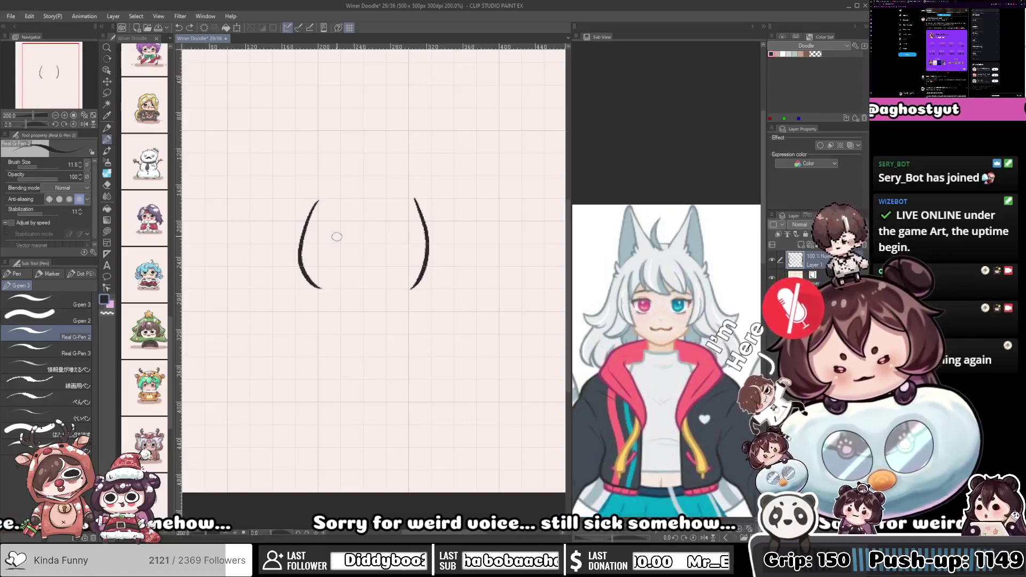
# Draw two round eyes between the face contours, with dark filled pupils and small lash marks above them
pyautogui.moveTo(341, 236)
pyautogui.mouseDown()
pyautogui.moveTo(322, 260)
pyautogui.moveTo(348, 233)
pyautogui.mouseUp()
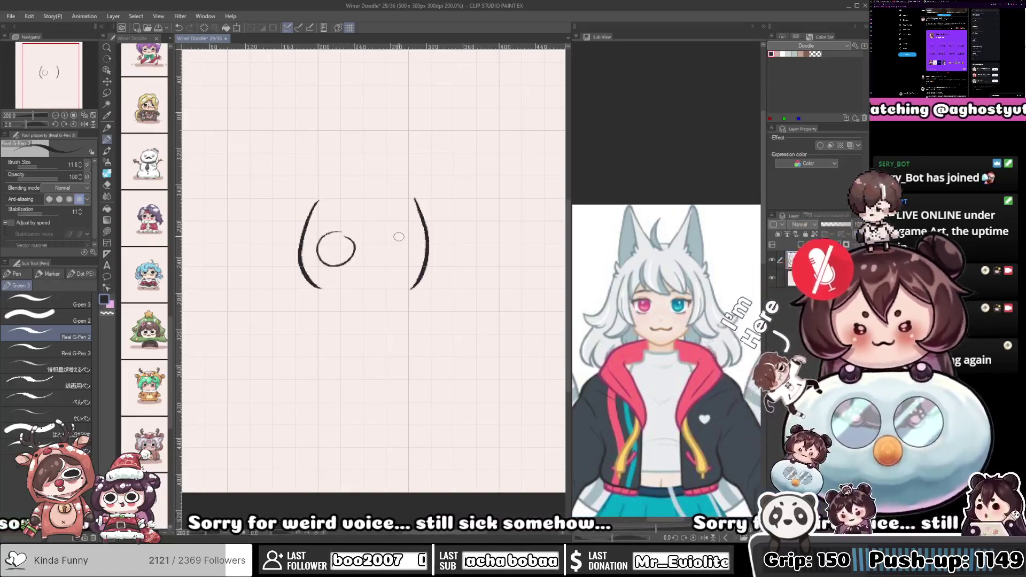
pyautogui.moveTo(400, 234)
pyautogui.mouseDown()
pyautogui.moveTo(375, 244)
pyautogui.moveTo(406, 263)
pyautogui.moveTo(388, 228)
pyautogui.moveTo(349, 235)
pyautogui.moveTo(391, 233)
pyautogui.mouseUp()
pyautogui.press('c')
pyautogui.press('c')
pyautogui.moveTo(360, 246)
pyautogui.mouseDown()
pyautogui.moveTo(406, 239)
pyautogui.moveTo(403, 220)
pyautogui.moveTo(413, 242)
pyautogui.mouseUp()
pyautogui.hotkey('ctrl', 'z')
pyautogui.moveTo(351, 241); pyautogui.dragTo(347, 237)
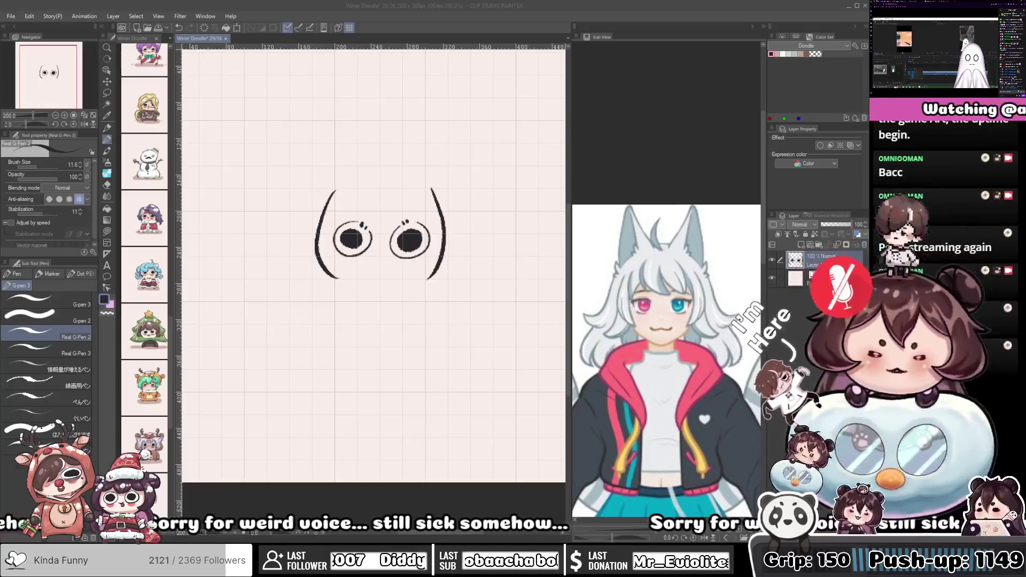
# Draw a small wavy cat-like mouth centred just below the two eyes
pyautogui.scroll(-4, 460, 260)
pyautogui.scroll(10, 405, 234)
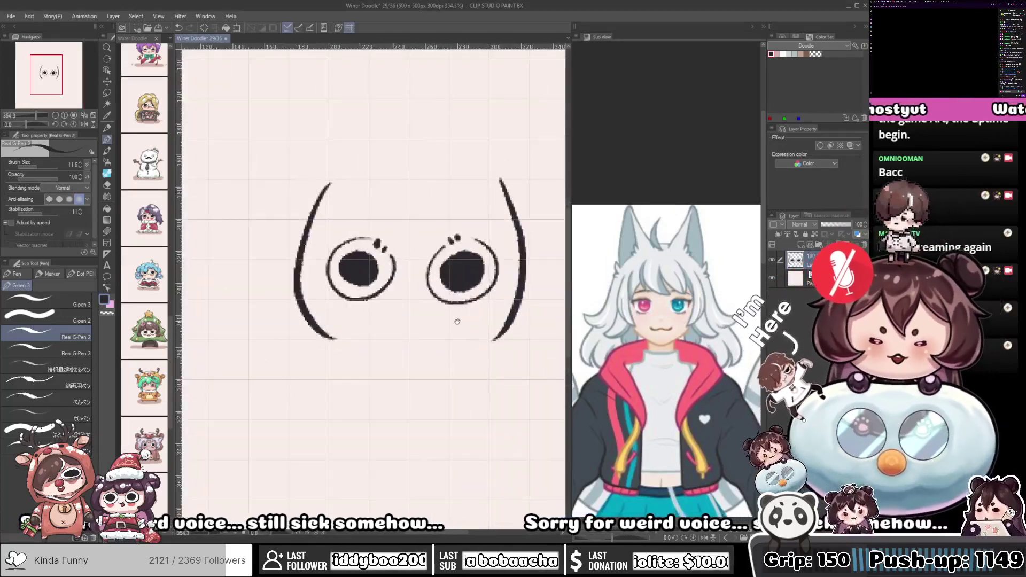
pyautogui.moveTo(406, 234); pyautogui.dragTo(361, 206)
pyautogui.moveTo(339, 283); pyautogui.dragTo(398, 289)
pyautogui.hotkey('ctrl', 'z')
pyautogui.hotkey('ctrl', 'z')
pyautogui.moveTo(327, 284); pyautogui.dragTo(406, 285)
pyautogui.moveTo(401, 237); pyautogui.dragTo(393, 289)
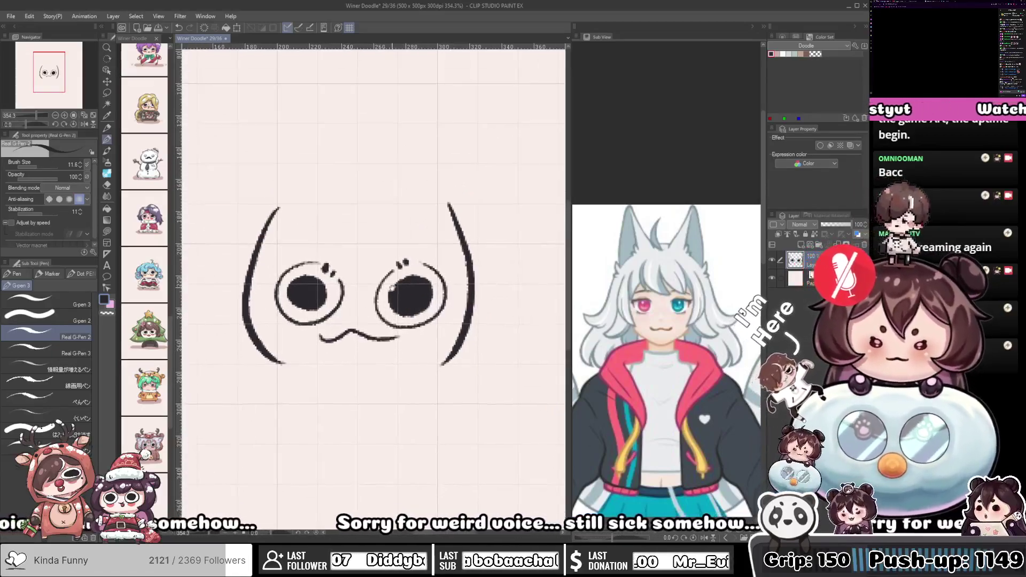
# Draw curved fringe locks across the forehead, one above the left eye and a parted pair above the right eye
pyautogui.moveTo(316, 203); pyautogui.dragTo(368, 265)
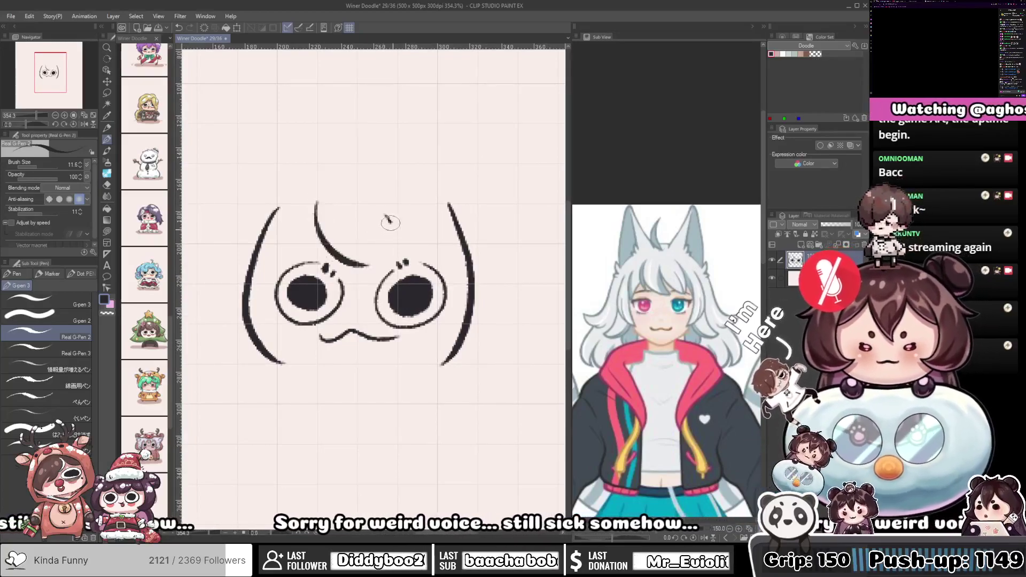
pyautogui.moveTo(379, 216)
pyautogui.mouseDown()
pyautogui.moveTo(389, 254)
pyautogui.moveTo(450, 251)
pyautogui.mouseUp()
pyautogui.hotkey('ctrl', 'z')
pyautogui.moveTo(387, 217); pyautogui.dragTo(449, 257)
pyautogui.moveTo(468, 216)
pyautogui.mouseDown()
pyautogui.moveTo(437, 208)
pyautogui.moveTo(434, 240)
pyautogui.mouseUp()
# Erase the upper part of the right face contour and draw the right side hair lock in its place
pyautogui.press('c')
pyautogui.moveTo(415, 180)
pyautogui.mouseDown()
pyautogui.moveTo(442, 251)
pyautogui.moveTo(440, 291)
pyautogui.mouseUp()
pyautogui.moveTo(430, 224); pyautogui.dragTo(440, 305)
pyautogui.press('c')
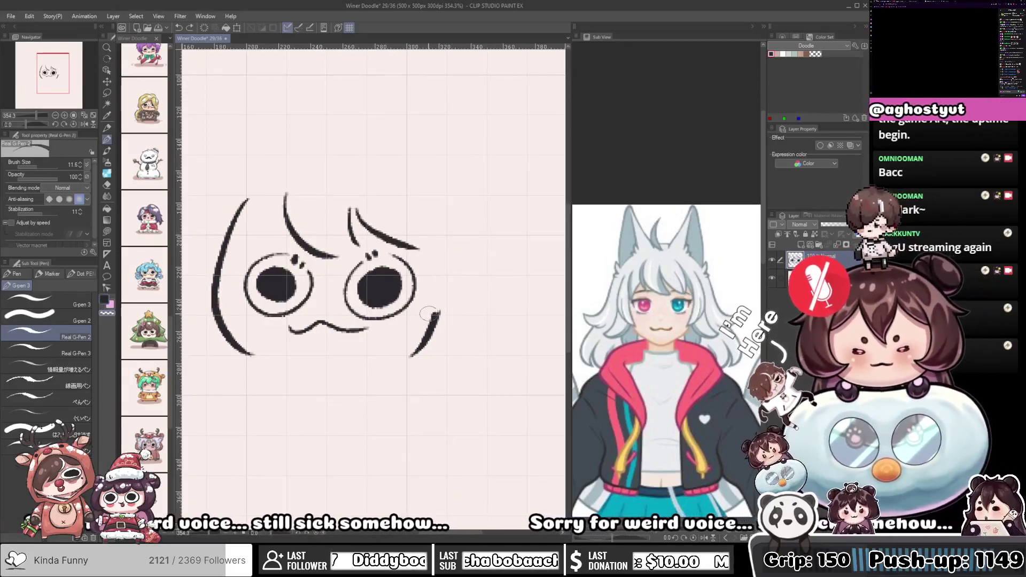
pyautogui.moveTo(416, 223)
pyautogui.mouseDown()
pyautogui.moveTo(412, 321)
pyautogui.moveTo(454, 292)
pyautogui.mouseUp()
pyautogui.moveTo(462, 248); pyautogui.dragTo(452, 245)
pyautogui.moveTo(432, 205); pyautogui.dragTo(451, 238)
pyautogui.hotkey('ctrl', 'z')
# Erase the upper part of the left face contour and draw a fringe stroke sweeping down above the left eye
pyautogui.moveTo(269, 240)
pyautogui.mouseDown()
pyautogui.moveTo(397, 229)
pyautogui.moveTo(387, 271)
pyautogui.mouseUp()
pyautogui.press('e')
pyautogui.moveTo(356, 230)
pyautogui.mouseDown()
pyautogui.moveTo(336, 262)
pyautogui.moveTo(328, 312)
pyautogui.mouseUp()
pyautogui.press('c')
pyautogui.moveTo(393, 248)
pyautogui.mouseDown()
pyautogui.moveTo(354, 285)
pyautogui.moveTo(338, 355)
pyautogui.mouseUp()
pyautogui.hotkey('ctrl', 'z')
pyautogui.hotkey('ctrl', 'z')
pyautogui.moveTo(393, 249); pyautogui.dragTo(349, 279)
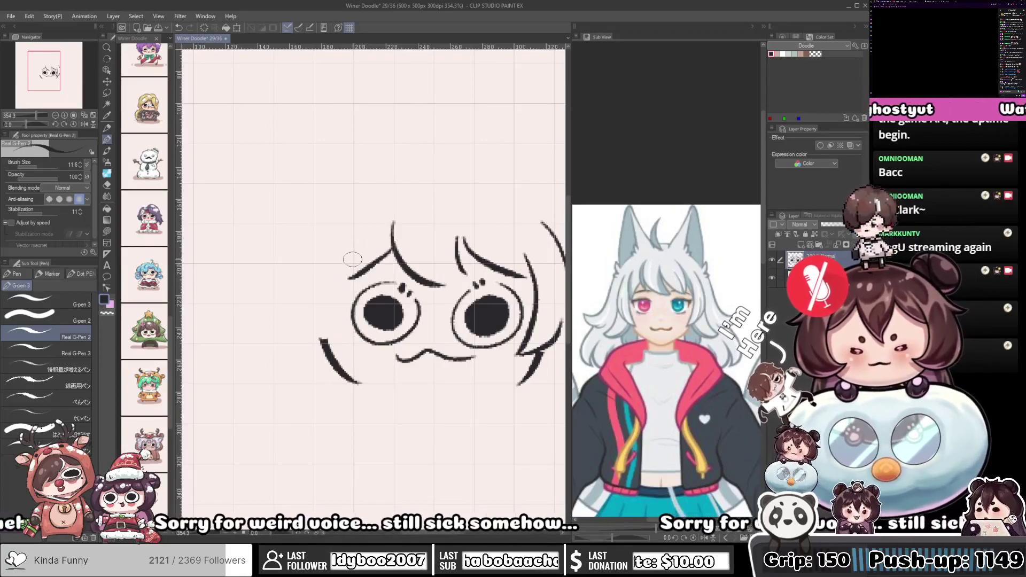
# Draw the left side hair lock beside the eye and a curved outer hair stroke running down to the cheek
pyautogui.moveTo(369, 235); pyautogui.dragTo(353, 354)
pyautogui.hotkey('ctrl', 'z')
pyautogui.moveTo(368, 236); pyautogui.dragTo(343, 341)
pyautogui.moveTo(308, 242)
pyautogui.mouseDown()
pyautogui.moveTo(299, 288)
pyautogui.moveTo(342, 337)
pyautogui.mouseUp()
pyautogui.hotkey('ctrl', 'z')
pyautogui.moveTo(314, 240); pyautogui.dragTo(324, 350)
pyautogui.hotkey('ctrl', 'z')
pyautogui.moveTo(316, 246)
pyautogui.mouseDown()
pyautogui.moveTo(339, 345)
pyautogui.moveTo(407, 317)
pyautogui.mouseUp()
# Draw short pointed hair tips flaring outward beside the left and right cheeks
pyautogui.scroll(-7, 320, 315)
pyautogui.scroll(3, 353, 286)
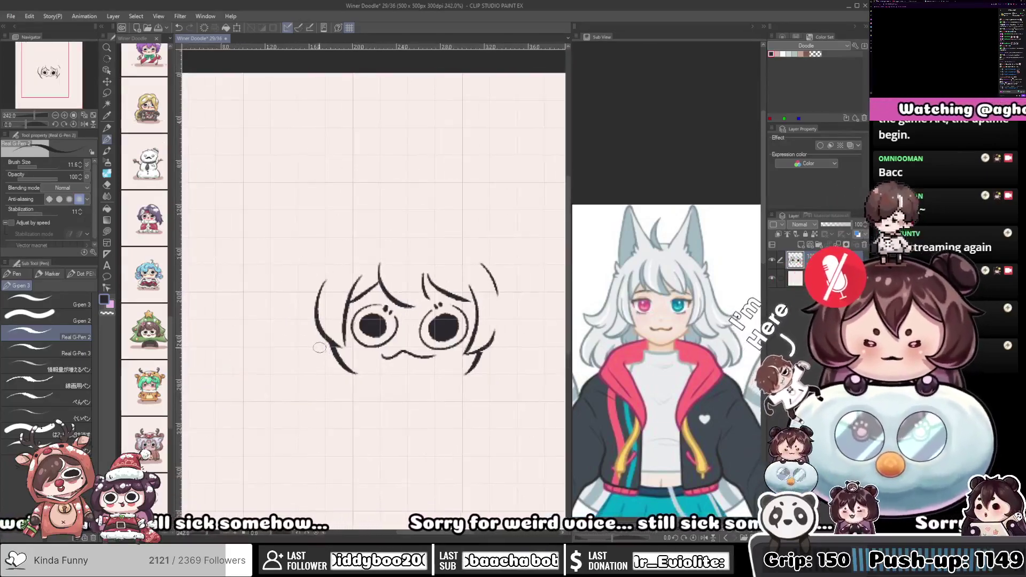
pyautogui.moveTo(316, 335); pyautogui.dragTo(303, 350)
pyautogui.moveTo(304, 351); pyautogui.dragTo(331, 359)
pyautogui.moveTo(487, 340)
pyautogui.mouseDown()
pyautogui.moveTo(407, 324)
pyautogui.moveTo(435, 333)
pyautogui.moveTo(412, 347)
pyautogui.mouseUp()
pyautogui.moveTo(308, 316); pyautogui.dragTo(418, 337)
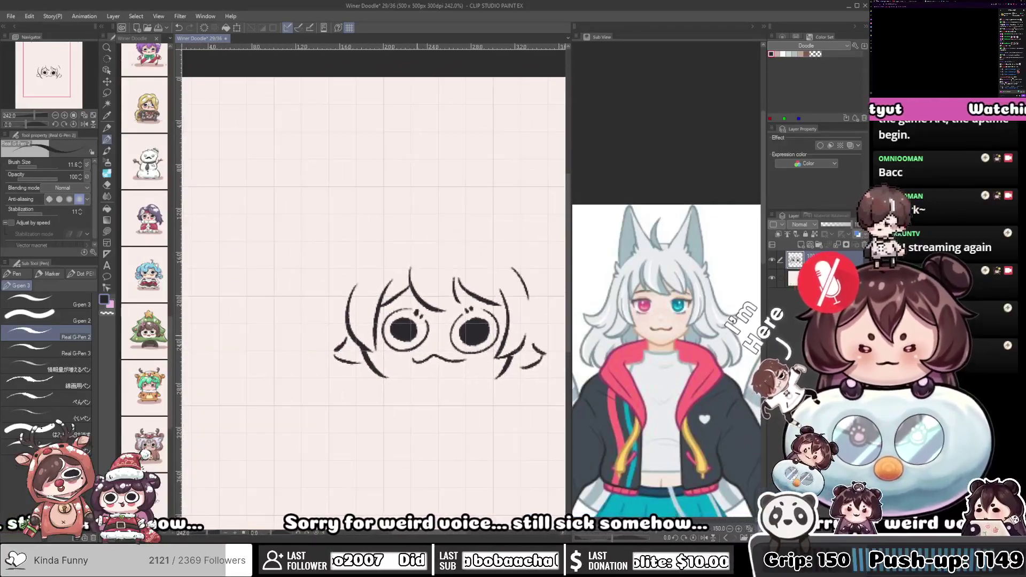
# Draw a tall pointed animal ear above the left side of the head, with jagged inner fur and small hair tufts below
pyautogui.moveTo(365, 265)
pyautogui.mouseDown()
pyautogui.moveTo(342, 199)
pyautogui.moveTo(345, 260)
pyautogui.mouseUp()
pyautogui.hotkey('ctrl', 'z')
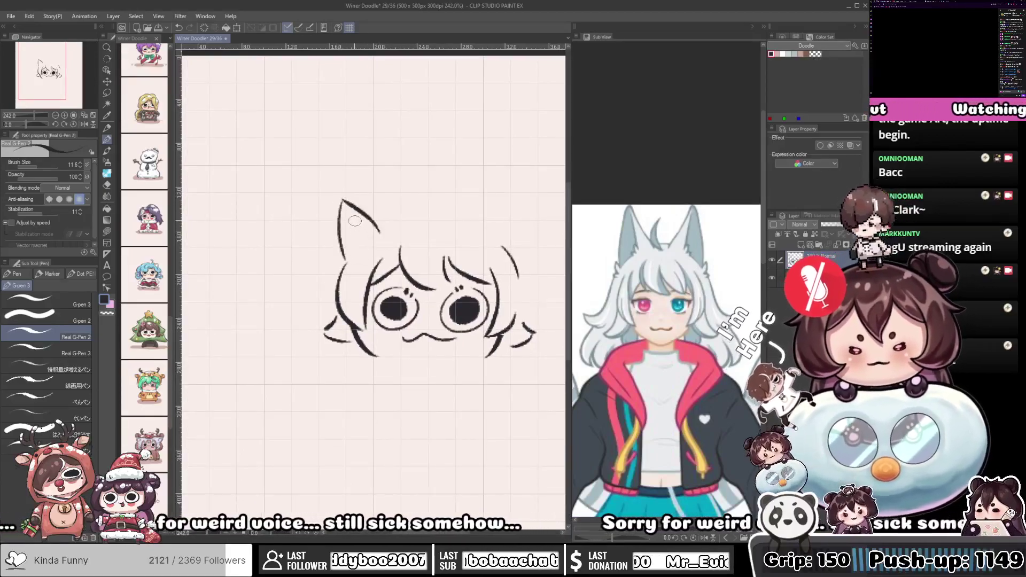
pyautogui.hotkey('ctrl', 'z')
pyautogui.hotkey('ctrl', 'z')
pyautogui.moveTo(382, 231)
pyautogui.mouseDown()
pyautogui.moveTo(343, 188)
pyautogui.moveTo(338, 264)
pyautogui.mouseUp()
pyautogui.hotkey('ctrl', 'z')
pyautogui.moveTo(344, 187); pyautogui.dragTo(337, 263)
pyautogui.hotkey('ctrl', 'z')
pyautogui.moveTo(345, 188); pyautogui.dragTo(337, 261)
pyautogui.moveTo(350, 194); pyautogui.dragTo(370, 233)
pyautogui.hotkey('ctrl', 'z')
pyautogui.moveTo(348, 190); pyautogui.dragTo(362, 248)
pyautogui.moveTo(362, 248)
pyautogui.mouseDown()
pyautogui.moveTo(350, 243)
pyautogui.moveTo(387, 229)
pyautogui.moveTo(370, 240)
pyautogui.moveTo(362, 270)
pyautogui.mouseUp()
pyautogui.hotkey('ctrl', 'z')
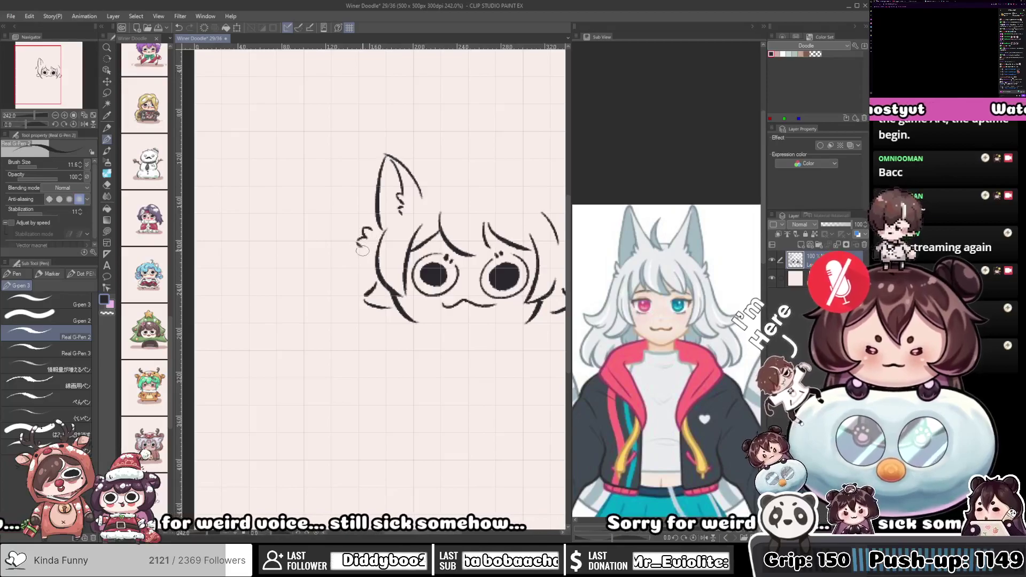
# Draw the left outer hair flowing down from the tuft and ending in wavy, curled tips beside the cheek
pyautogui.moveTo(361, 250)
pyautogui.mouseDown()
pyautogui.moveTo(331, 311)
pyautogui.moveTo(368, 345)
pyautogui.moveTo(359, 340)
pyautogui.mouseUp()
pyautogui.moveTo(343, 334); pyautogui.dragTo(354, 318)
pyautogui.moveTo(354, 317)
pyautogui.mouseDown()
pyautogui.moveTo(376, 333)
pyautogui.moveTo(383, 323)
pyautogui.mouseUp()
pyautogui.moveTo(459, 283)
pyautogui.mouseDown()
pyautogui.moveTo(366, 290)
pyautogui.moveTo(374, 297)
pyautogui.moveTo(346, 324)
pyautogui.mouseUp()
# Draw the matching right ear with inner fur and the wavy outer hair down the right side of the head
pyautogui.moveTo(287, 226)
pyautogui.mouseDown()
pyautogui.moveTo(300, 241)
pyautogui.moveTo(384, 239)
pyautogui.moveTo(354, 245)
pyautogui.moveTo(393, 188)
pyautogui.moveTo(406, 265)
pyautogui.mouseUp()
pyautogui.hotkey('ctrl', 'z')
pyautogui.hotkey('ctrl', 'z')
pyautogui.moveTo(399, 190)
pyautogui.mouseDown()
pyautogui.moveTo(406, 265)
pyautogui.moveTo(385, 211)
pyautogui.moveTo(379, 241)
pyautogui.moveTo(400, 241)
pyautogui.moveTo(404, 219)
pyautogui.moveTo(430, 271)
pyautogui.mouseUp()
pyautogui.hotkey('ctrl', 'z')
pyautogui.moveTo(406, 297)
pyautogui.mouseDown()
pyautogui.moveTo(448, 268)
pyautogui.moveTo(419, 291)
pyautogui.moveTo(417, 273)
pyautogui.moveTo(389, 289)
pyautogui.mouseUp()
pyautogui.hotkey('ctrl', 'z')
# Draw a small winter hat between the ears with a puffy brim, rounded crown and a fluffy pompom by the right ear
pyautogui.moveTo(332, 149)
pyautogui.mouseDown()
pyautogui.moveTo(367, 220)
pyautogui.moveTo(398, 224)
pyautogui.mouseUp()
pyautogui.hotkey('ctrl', 'z')
pyautogui.moveTo(334, 223); pyautogui.dragTo(400, 222)
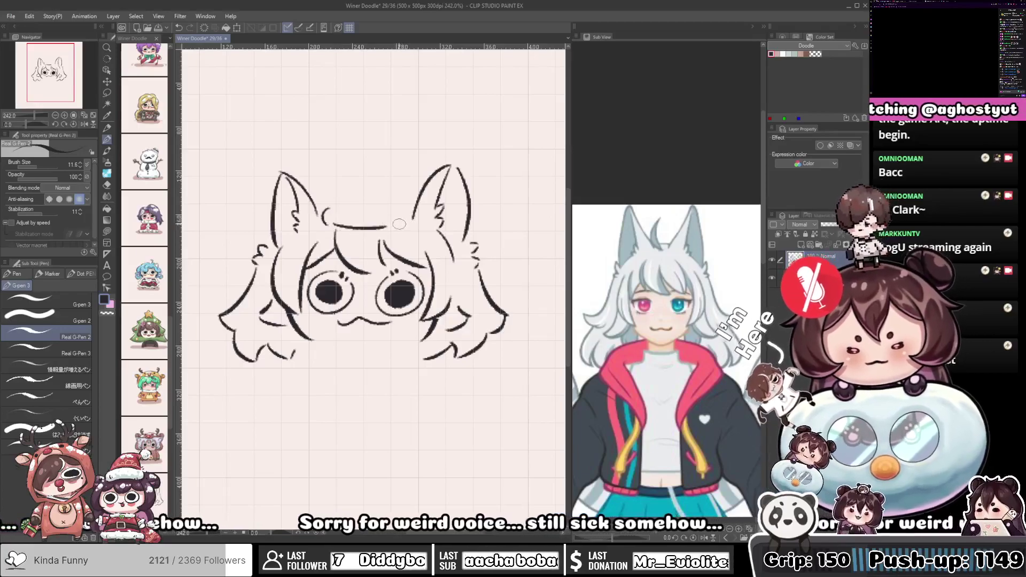
pyautogui.moveTo(336, 204)
pyautogui.mouseDown()
pyautogui.moveTo(390, 208)
pyautogui.moveTo(386, 257)
pyautogui.moveTo(373, 224)
pyautogui.mouseUp()
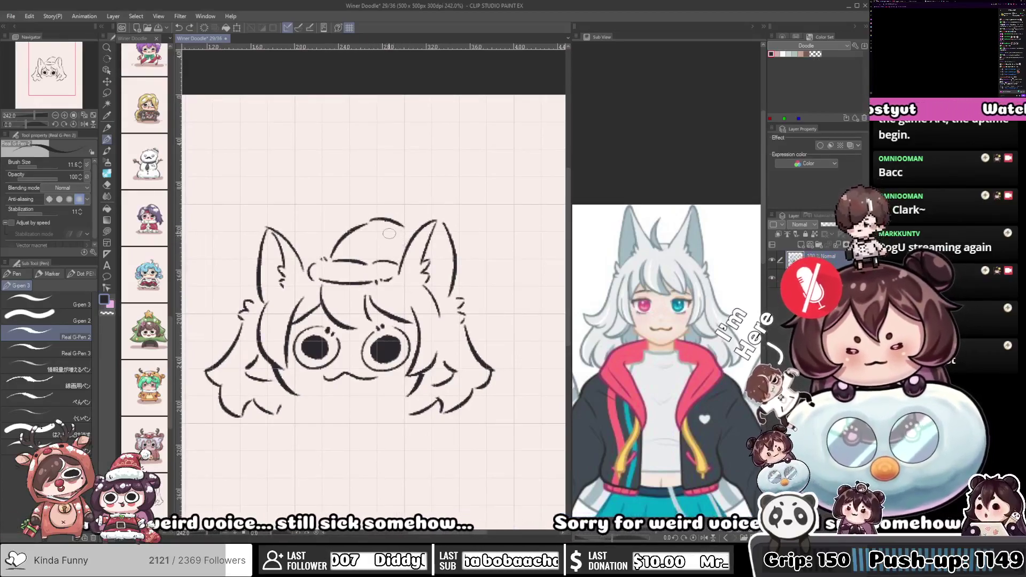
pyautogui.moveTo(388, 232); pyautogui.dragTo(403, 242)
pyautogui.hotkey('ctrl', 'z')
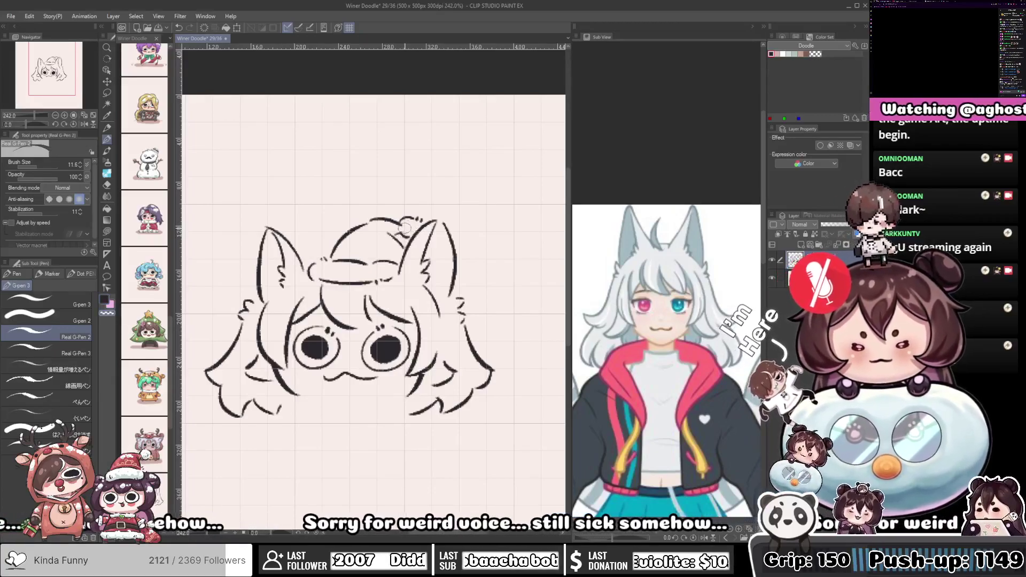
pyautogui.moveTo(369, 229); pyautogui.dragTo(374, 205)
pyautogui.press('c')
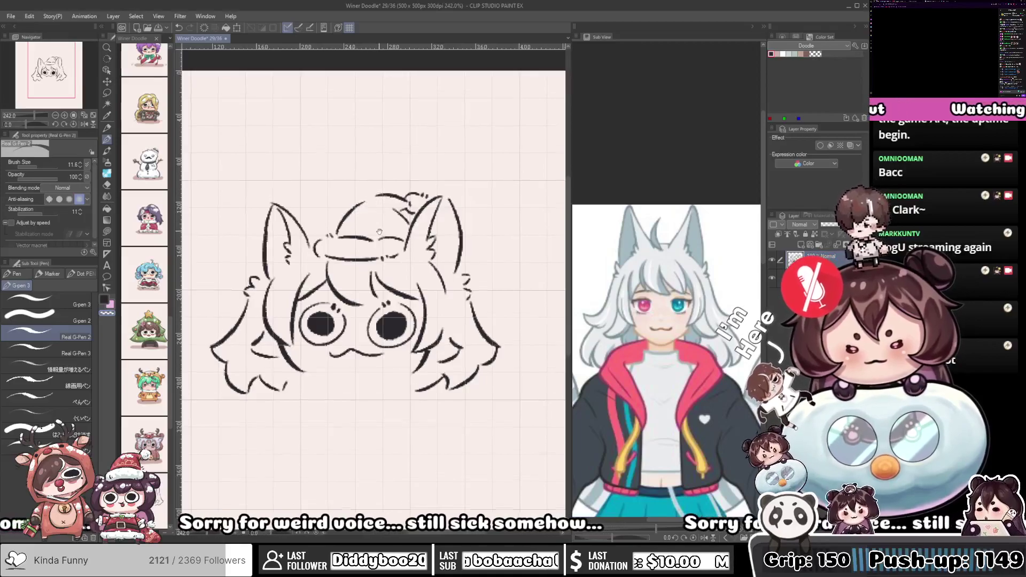
# Draw a thick rounded collar band under the face, with curved top and bottom edges and closed sides
pyautogui.scroll(-6, 379, 231)
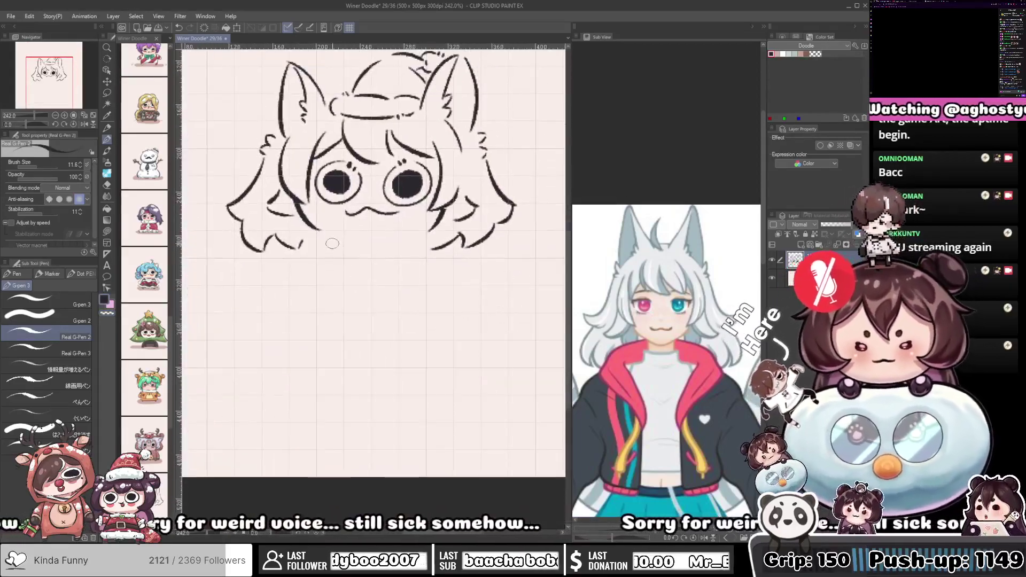
pyautogui.moveTo(333, 244)
pyautogui.mouseDown()
pyautogui.moveTo(337, 251)
pyautogui.moveTo(316, 257)
pyautogui.moveTo(324, 262)
pyautogui.mouseUp()
pyautogui.moveTo(328, 258); pyautogui.dragTo(439, 258)
pyautogui.hotkey('ctrl', 'z')
pyautogui.moveTo(342, 261); pyautogui.dragTo(430, 265)
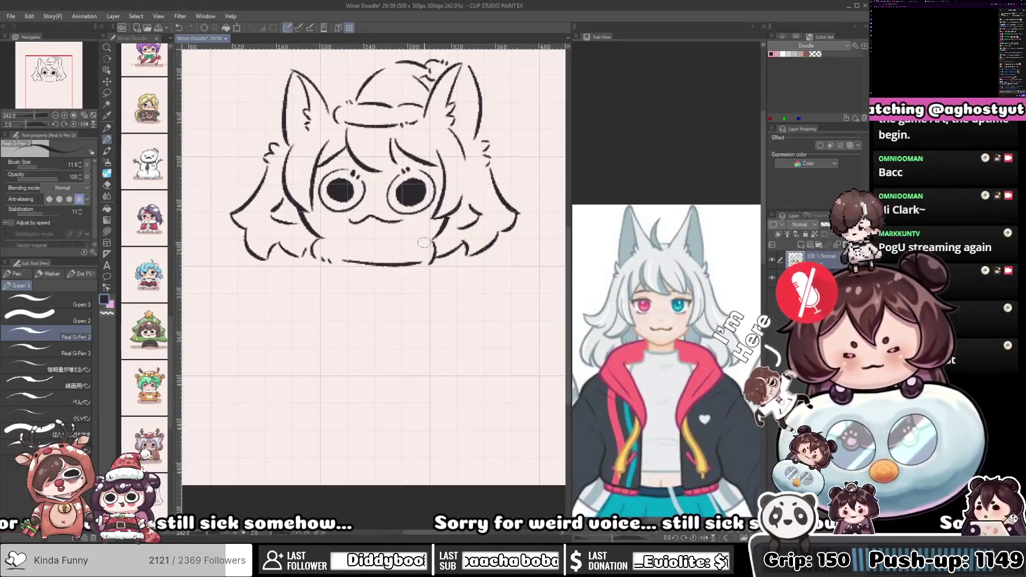
pyautogui.moveTo(335, 235); pyautogui.dragTo(338, 238)
pyautogui.moveTo(343, 239); pyautogui.dragTo(408, 239)
# Draw the coat's left side curving down from the collar, its lower left corner and the bottom hem line
pyautogui.moveTo(376, 282)
pyautogui.mouseDown()
pyautogui.moveTo(344, 260)
pyautogui.moveTo(321, 270)
pyautogui.moveTo(309, 238)
pyautogui.moveTo(319, 322)
pyautogui.mouseUp()
pyautogui.hotkey('ctrl', 'z')
pyautogui.moveTo(312, 233)
pyautogui.mouseDown()
pyautogui.moveTo(290, 300)
pyautogui.moveTo(320, 325)
pyautogui.mouseUp()
pyautogui.hotkey('ctrl', 'z')
pyautogui.moveTo(304, 221)
pyautogui.mouseDown()
pyautogui.moveTo(284, 276)
pyautogui.moveTo(289, 306)
pyautogui.moveTo(413, 309)
pyautogui.mouseUp()
pyautogui.hotkey('ctrl', 'z')
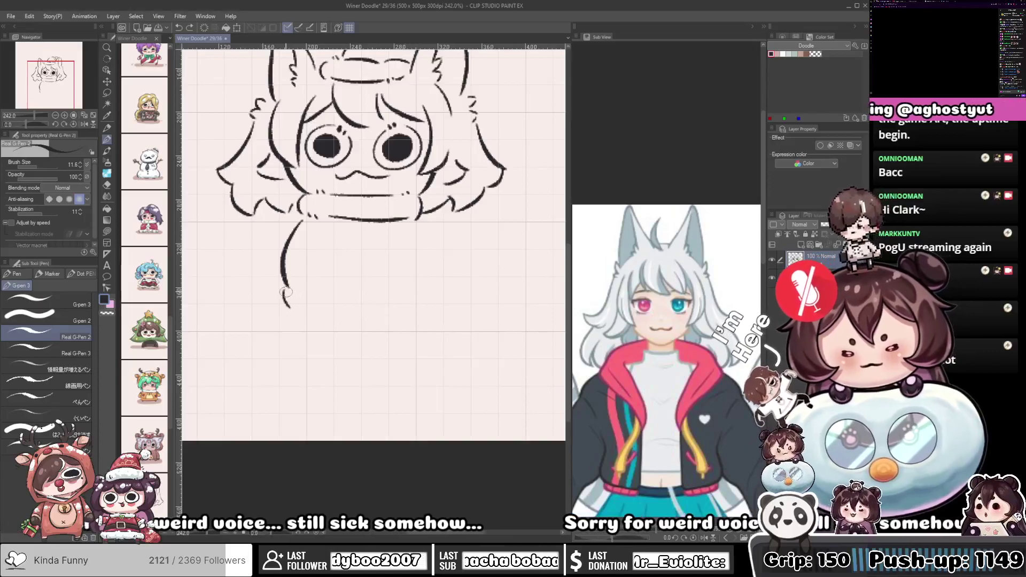
pyautogui.click(292, 311)
pyautogui.click(297, 312)
pyautogui.moveTo(307, 309); pyautogui.dragTo(405, 311)
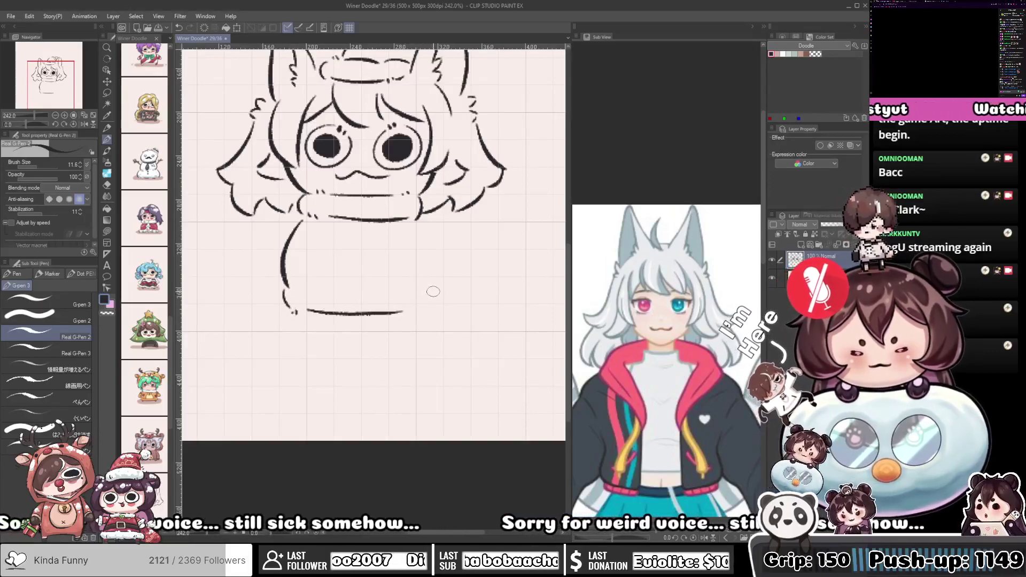
# Draw the hem's rounded right corner and the coat's right side curving down from the collar
pyautogui.moveTo(435, 280); pyautogui.dragTo(427, 308)
pyautogui.moveTo(419, 222); pyautogui.dragTo(434, 281)
pyautogui.hotkey('ctrl', 'z')
pyautogui.hotkey('ctrl', 'z')
pyautogui.moveTo(404, 312)
pyautogui.mouseDown()
pyautogui.moveTo(439, 304)
pyautogui.moveTo(422, 308)
pyautogui.mouseUp()
pyautogui.hotkey('ctrl', 'z')
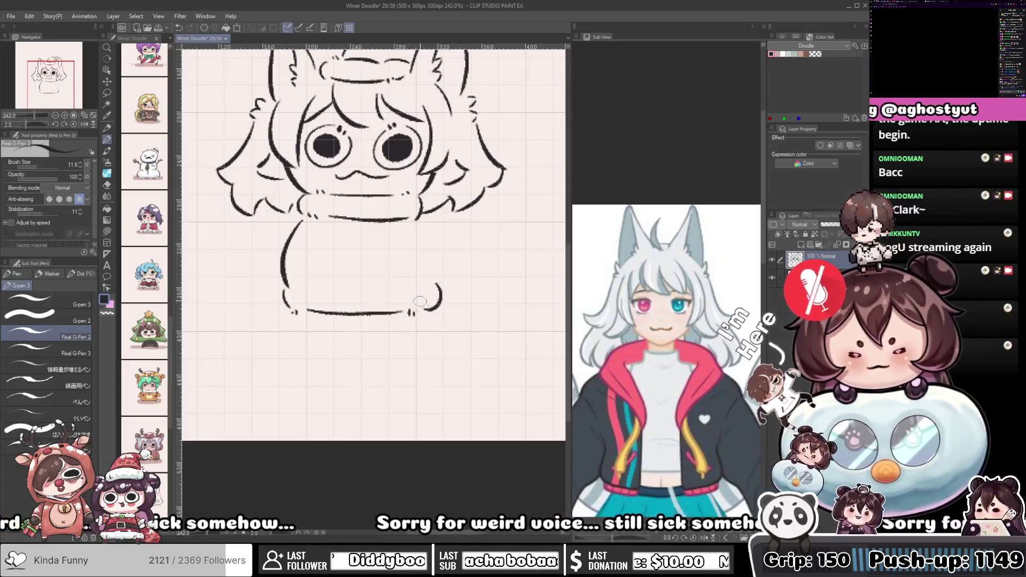
pyautogui.moveTo(420, 227); pyautogui.dragTo(438, 276)
pyautogui.hotkey('ctrl', 'z')
pyautogui.hotkey('ctrl', 'z')
pyautogui.moveTo(419, 223); pyautogui.dragTo(431, 280)
# Draw the upper edge of the hem band and two vertical placket lines down the coat's front
pyautogui.moveTo(326, 272)
pyautogui.mouseDown()
pyautogui.moveTo(310, 243)
pyautogui.moveTo(362, 265)
pyautogui.moveTo(400, 256)
pyautogui.mouseUp()
pyautogui.moveTo(331, 219)
pyautogui.mouseDown()
pyautogui.moveTo(355, 250)
pyautogui.moveTo(358, 292)
pyautogui.mouseUp()
pyautogui.hotkey('ctrl', 'z')
pyautogui.moveTo(357, 223); pyautogui.dragTo(354, 293)
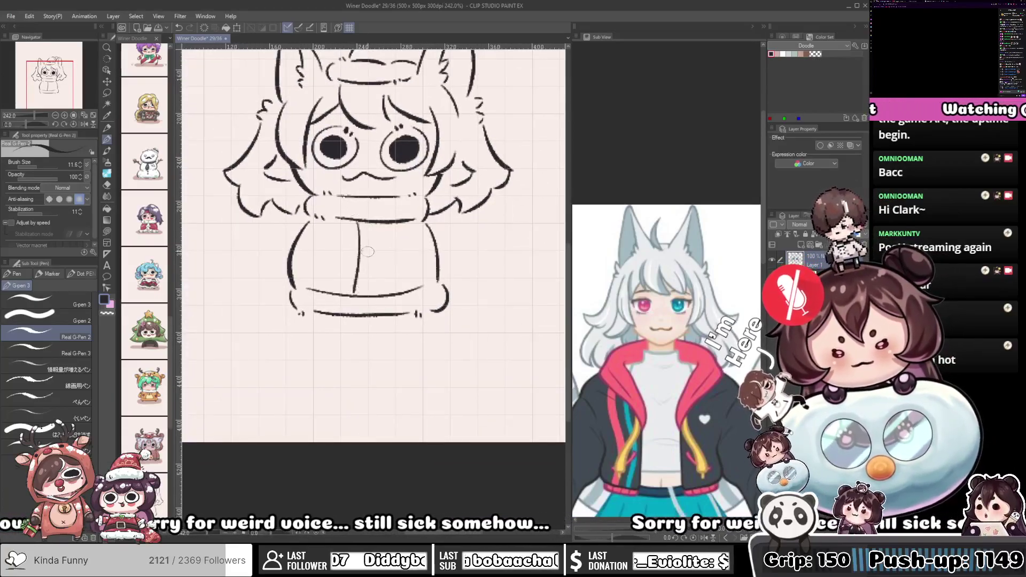
pyautogui.moveTo(378, 224)
pyautogui.mouseDown()
pyautogui.moveTo(377, 292)
pyautogui.moveTo(388, 272)
pyautogui.moveTo(327, 318)
pyautogui.mouseUp()
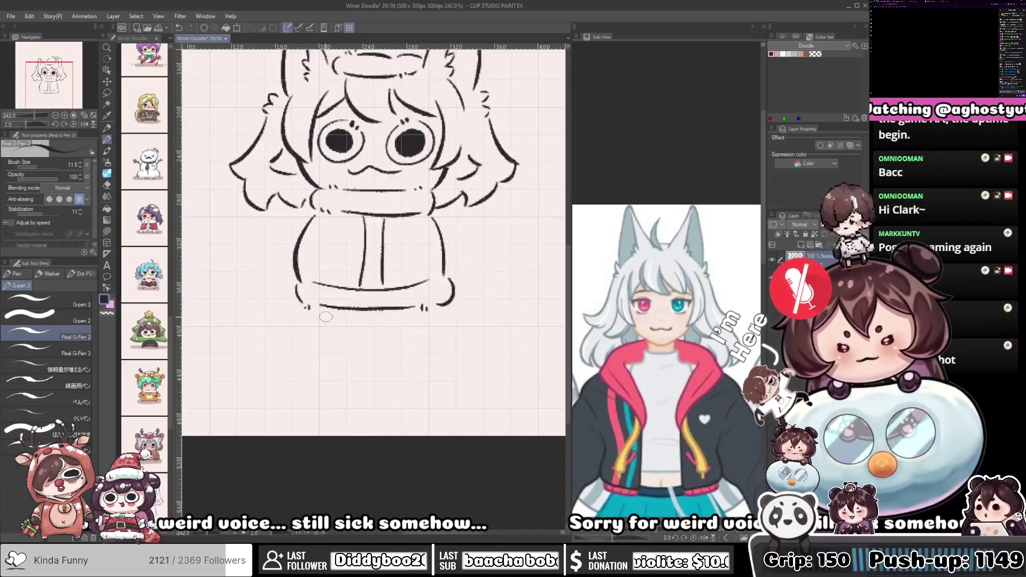
# Draw two tiny feet under the hem and a stubby arm with a cuff on the coat's left side
pyautogui.moveTo(401, 310); pyautogui.dragTo(414, 311)
pyautogui.moveTo(383, 269)
pyautogui.mouseDown()
pyautogui.moveTo(401, 302)
pyautogui.moveTo(329, 305)
pyautogui.moveTo(346, 305)
pyautogui.mouseUp()
pyautogui.moveTo(316, 258); pyautogui.dragTo(282, 300)
pyautogui.hotkey('ctrl', 'z')
pyautogui.moveTo(315, 259)
pyautogui.mouseDown()
pyautogui.moveTo(295, 272)
pyautogui.moveTo(303, 279)
pyautogui.moveTo(280, 284)
pyautogui.moveTo(295, 308)
pyautogui.moveTo(213, 303)
pyautogui.moveTo(343, 291)
pyautogui.moveTo(266, 306)
pyautogui.mouseUp()
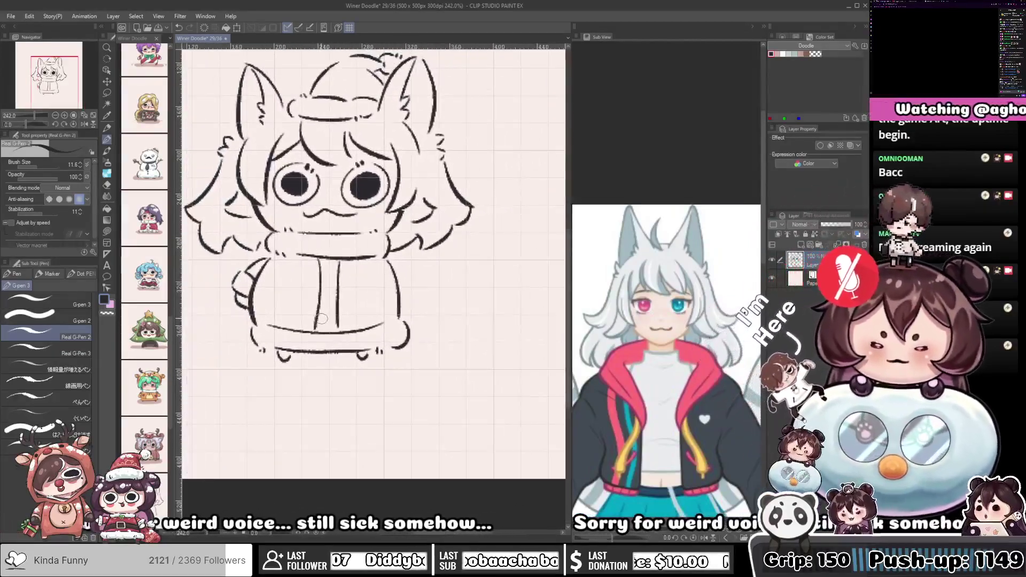
# Draw two round buttons on the placket and the right arm with a bow beside the coat
pyautogui.moveTo(333, 313)
pyautogui.mouseDown()
pyautogui.moveTo(335, 292)
pyautogui.moveTo(328, 298)
pyautogui.moveTo(309, 277)
pyautogui.moveTo(309, 308)
pyautogui.moveTo(274, 324)
pyautogui.moveTo(289, 319)
pyautogui.mouseUp()
pyautogui.hotkey('ctrl', 'z')
pyautogui.moveTo(345, 269)
pyautogui.mouseDown()
pyautogui.moveTo(385, 305)
pyautogui.moveTo(363, 294)
pyautogui.moveTo(367, 324)
pyautogui.moveTo(364, 304)
pyautogui.moveTo(327, 299)
pyautogui.moveTo(329, 320)
pyautogui.moveTo(347, 317)
pyautogui.moveTo(337, 313)
pyautogui.mouseUp()
pyautogui.hotkey('ctrl', 'z')
pyautogui.hotkey('ctrl', 'z')
pyautogui.hotkey('ctrl', 'z')
pyautogui.press('c')
pyautogui.moveTo(370, 311)
pyautogui.mouseDown()
pyautogui.moveTo(349, 307)
pyautogui.moveTo(381, 310)
pyautogui.moveTo(383, 350)
pyautogui.moveTo(365, 313)
pyautogui.mouseUp()
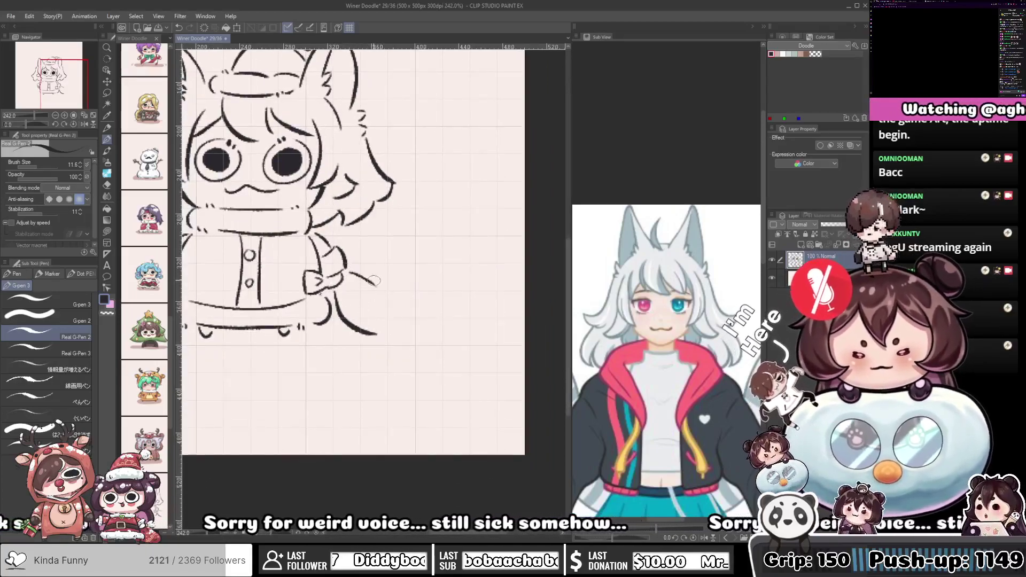
# Draw a plump rounded tail extending outward from the coat's lower right side
pyautogui.moveTo(373, 278); pyautogui.dragTo(414, 337)
pyautogui.hotkey('ctrl', 'z')
pyautogui.moveTo(371, 277)
pyautogui.mouseDown()
pyautogui.moveTo(411, 295)
pyautogui.moveTo(411, 337)
pyautogui.mouseUp()
pyautogui.hotkey('ctrl', 'z')
pyautogui.moveTo(372, 277); pyautogui.dragTo(412, 325)
pyautogui.hotkey('ctrl', 'z')
pyautogui.moveTo(373, 277)
pyautogui.mouseDown()
pyautogui.moveTo(414, 291)
pyautogui.moveTo(385, 334)
pyautogui.moveTo(417, 330)
pyautogui.mouseUp()
pyautogui.moveTo(411, 317); pyautogui.dragTo(471, 318)
pyautogui.scroll(-9, 408, 283)
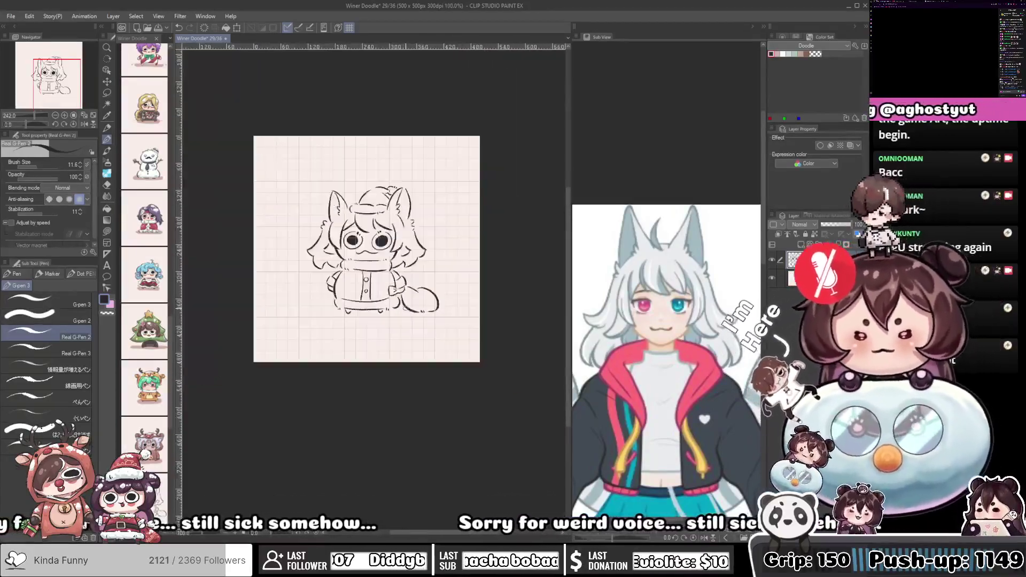
pyautogui.scroll(5, 407, 231)
pyautogui.moveTo(419, 252); pyautogui.dragTo(438, 271)
pyautogui.scroll(1, 455, 299)
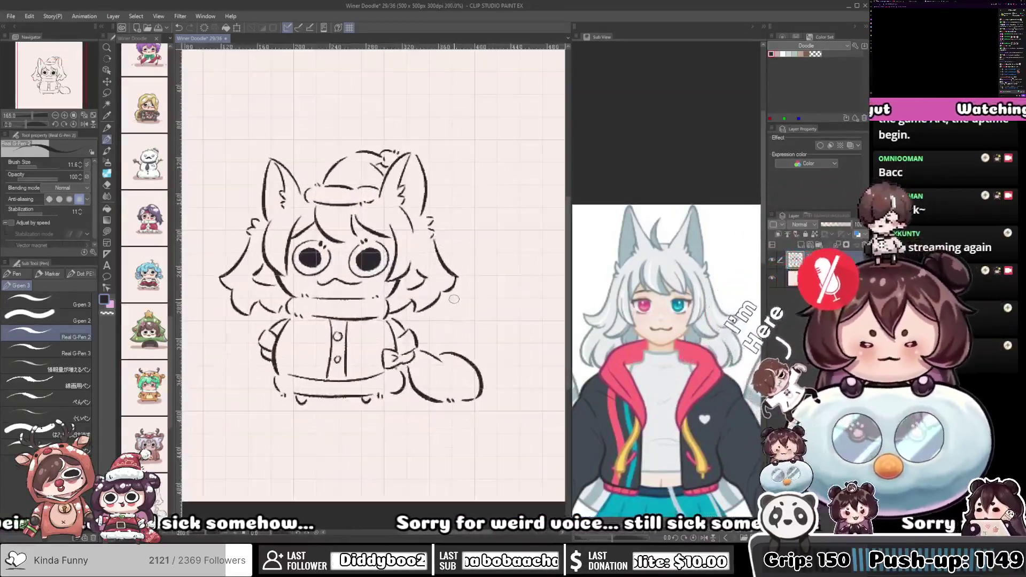
# Add a new layer directly beneath the line art layer
pyautogui.scroll(-4, 652, 344)
pyautogui.scroll(-2, 402, 313)
pyautogui.scroll(-3, 402, 313)
pyautogui.scroll(3, 402, 313)
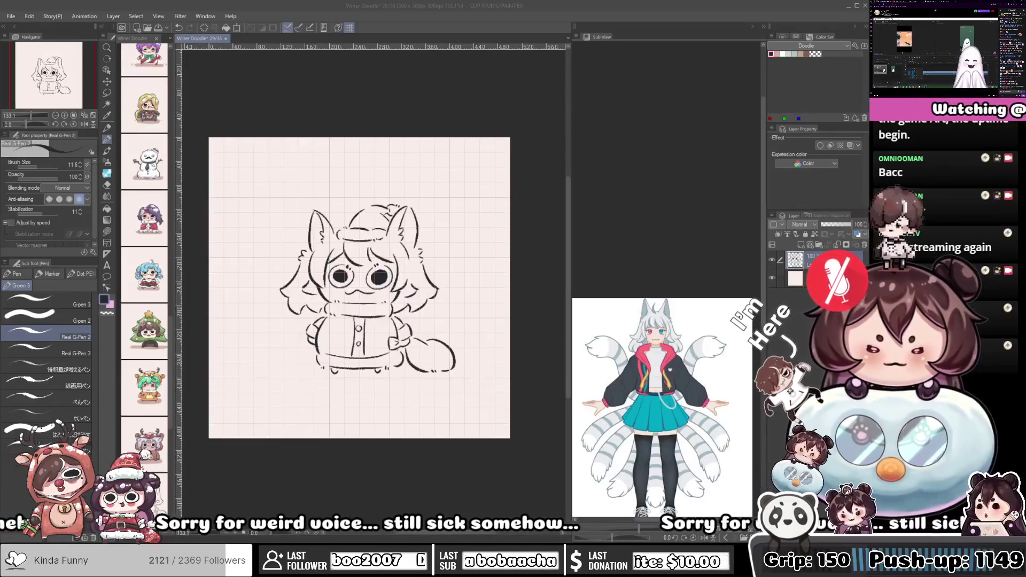
pyautogui.scroll(-6, 427, 302)
pyautogui.scroll(9, 426, 302)
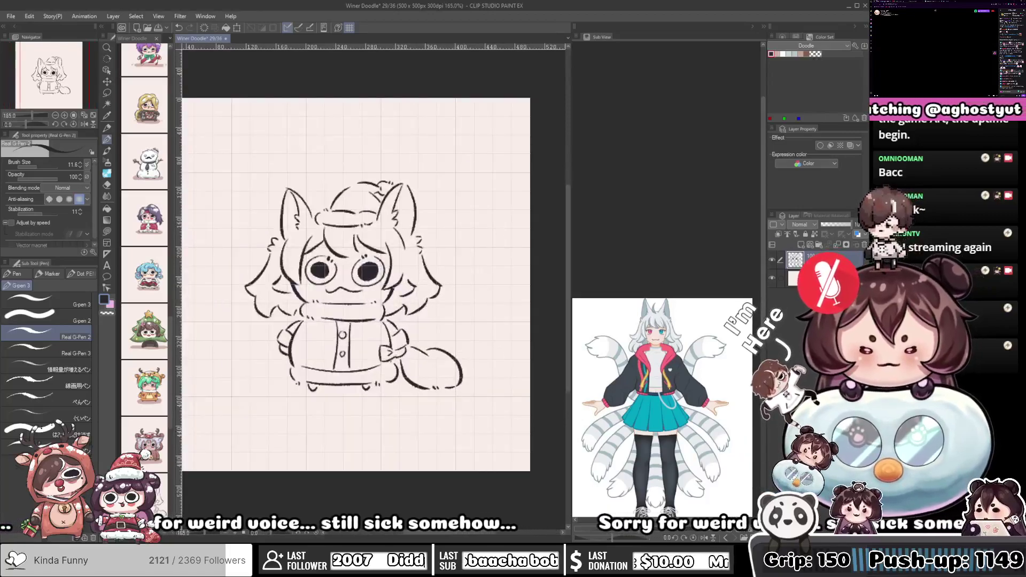
pyautogui.click(826, 279)
pyautogui.hotkey('ctrl', 'shift', 'n')
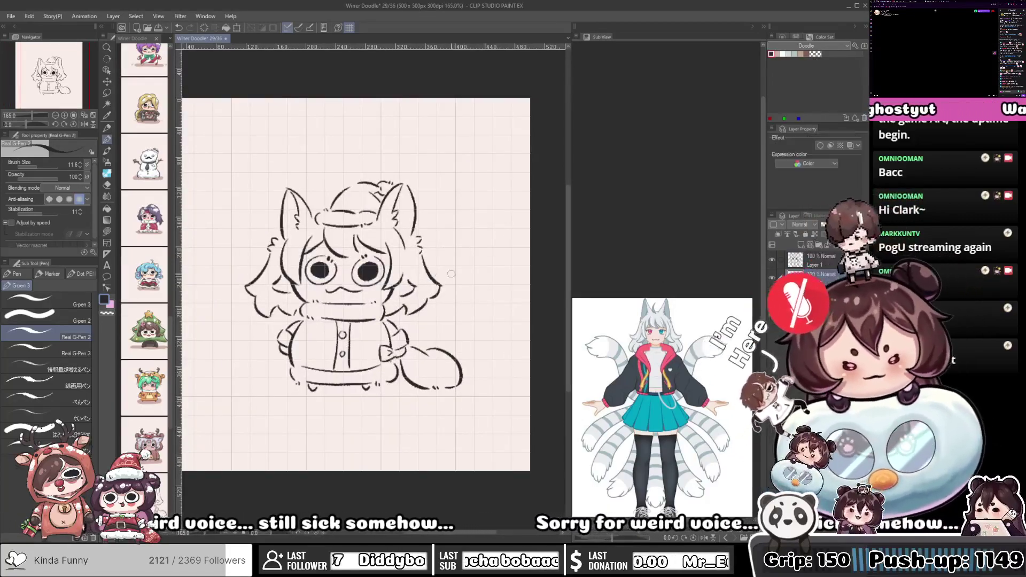
# Paint a pale skin tone over the whole face with Real G-Pen 2 at brush size 35.3
pyautogui.scroll(3, 378, 263)
pyautogui.moveTo(375, 261); pyautogui.dragTo(405, 248)
pyautogui.scroll(4, 391, 243)
pyautogui.scroll(6, 669, 331)
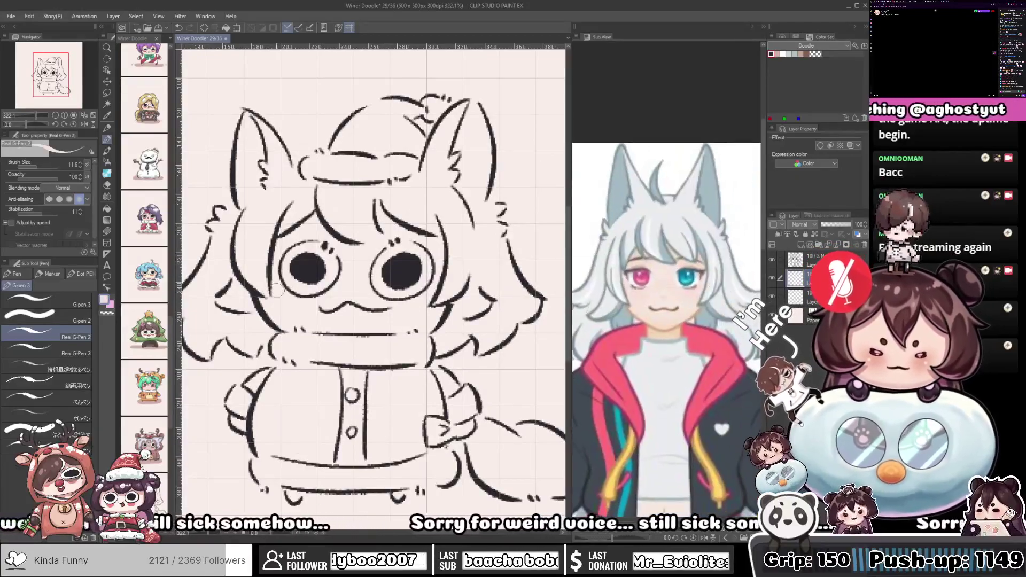
pyautogui.keyDown('ctrl'); pyautogui.keyDown('alt'); pyautogui.moveTo(376, 309); pyautogui.dragTo(398, 309); pyautogui.keyUp('alt'); pyautogui.keyUp('ctrl')
pyautogui.moveTo(342, 235)
pyautogui.mouseDown()
pyautogui.moveTo(322, 218)
pyautogui.moveTo(273, 310)
pyautogui.moveTo(369, 214)
pyautogui.moveTo(396, 299)
pyautogui.moveTo(438, 246)
pyautogui.moveTo(347, 328)
pyautogui.mouseUp()
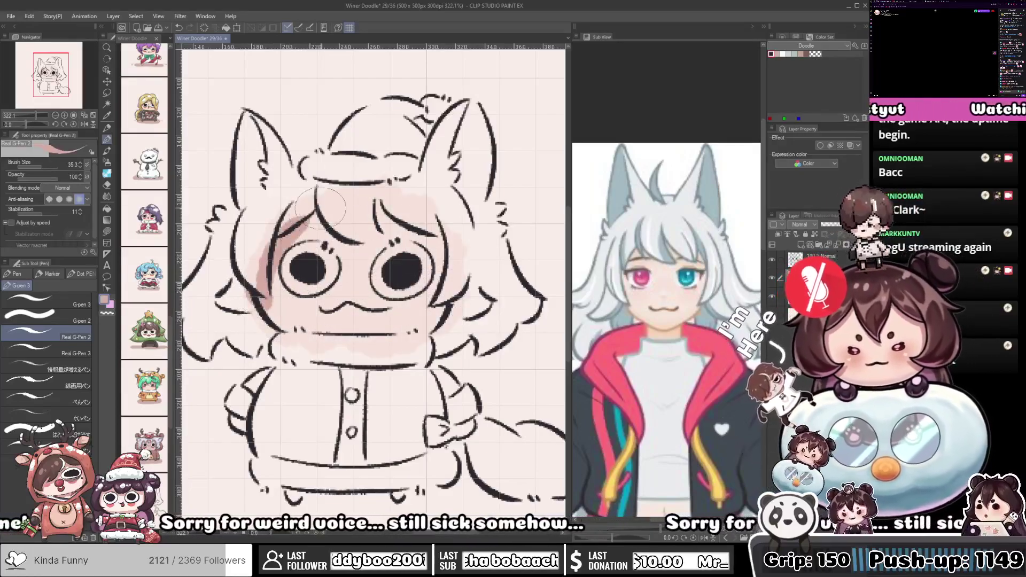
# Paint darker pink shadows on the face under the fringe and side locks, and reddish blush patches below both eyes
pyautogui.moveTo(256, 288)
pyautogui.mouseDown()
pyautogui.moveTo(277, 288)
pyautogui.moveTo(337, 213)
pyautogui.mouseUp()
pyautogui.hotkey('ctrl', 'z')
pyautogui.moveTo(249, 289)
pyautogui.mouseDown()
pyautogui.moveTo(327, 214)
pyautogui.moveTo(396, 224)
pyautogui.moveTo(305, 219)
pyautogui.moveTo(428, 229)
pyautogui.moveTo(374, 216)
pyautogui.moveTo(449, 246)
pyautogui.moveTo(345, 243)
pyautogui.moveTo(383, 200)
pyautogui.moveTo(343, 243)
pyautogui.moveTo(378, 211)
pyautogui.moveTo(362, 193)
pyautogui.mouseUp()
pyautogui.moveTo(427, 238)
pyautogui.mouseDown()
pyautogui.moveTo(417, 281)
pyautogui.moveTo(435, 279)
pyautogui.moveTo(416, 255)
pyautogui.moveTo(401, 288)
pyautogui.moveTo(381, 287)
pyautogui.mouseUp()
pyautogui.moveTo(283, 285); pyautogui.dragTo(301, 285)
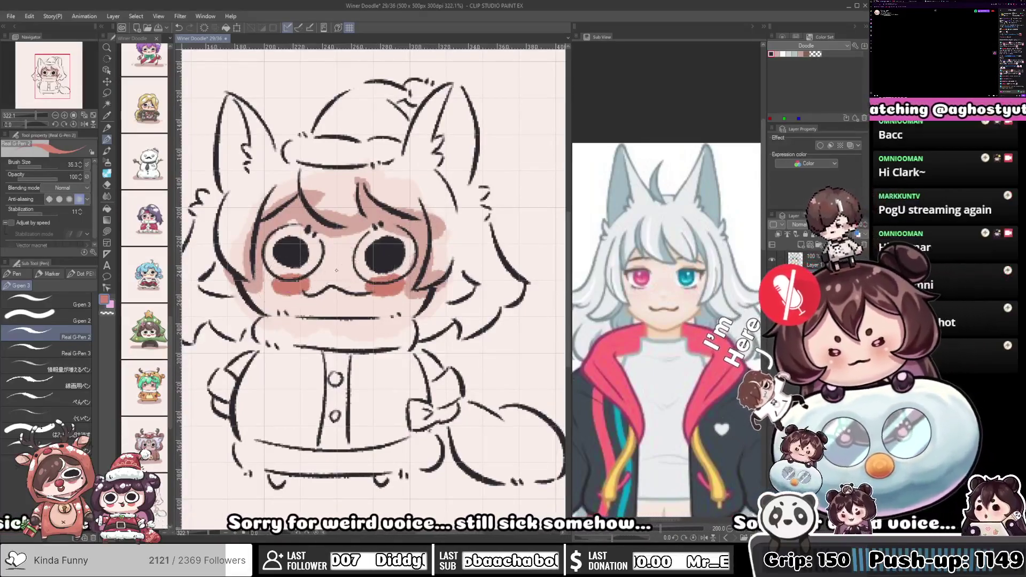
# Fill the area around the pupils in both eyes with white, keeping the surrounding skin and blush colours clean
pyautogui.keyDown('alt'); pyautogui.click(303, 243); pyautogui.keyUp('alt')
pyautogui.keyDown('alt'); pyautogui.click(312, 244); pyautogui.keyUp('alt')
pyautogui.moveTo(294, 232)
pyautogui.mouseDown()
pyautogui.moveTo(274, 247)
pyautogui.moveTo(287, 236)
pyautogui.moveTo(321, 251)
pyautogui.moveTo(283, 254)
pyautogui.moveTo(310, 256)
pyautogui.moveTo(264, 279)
pyautogui.mouseUp()
pyautogui.keyDown('alt'); pyautogui.click(266, 274); pyautogui.keyUp('alt')
pyautogui.keyDown('alt'); pyautogui.click(266, 273); pyautogui.keyUp('alt')
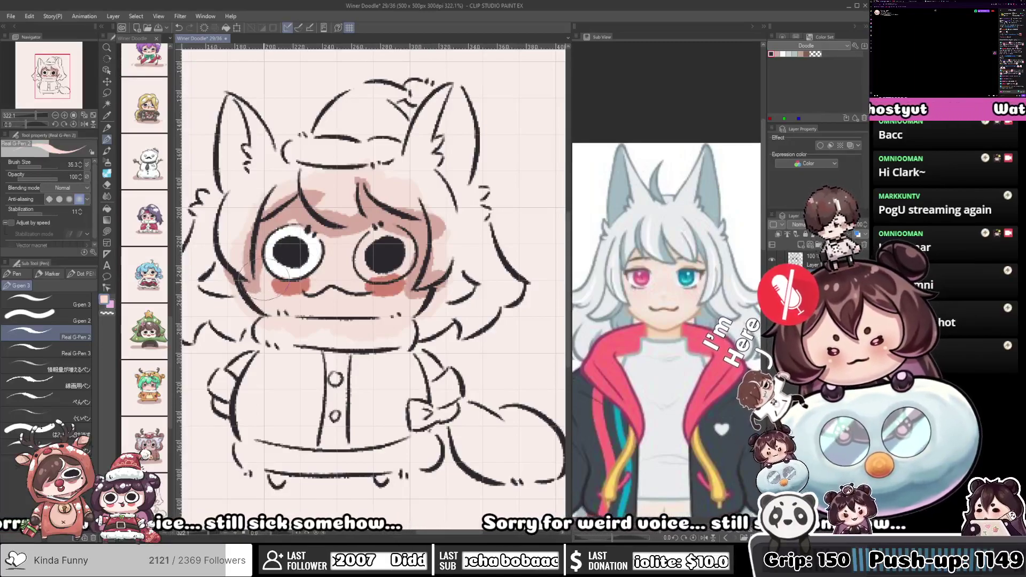
pyautogui.keyDown('alt'); pyautogui.click(277, 271); pyautogui.keyUp('alt')
pyautogui.moveTo(374, 254)
pyautogui.mouseDown()
pyautogui.moveTo(401, 243)
pyautogui.moveTo(364, 229)
pyautogui.moveTo(407, 249)
pyautogui.moveTo(401, 261)
pyautogui.mouseUp()
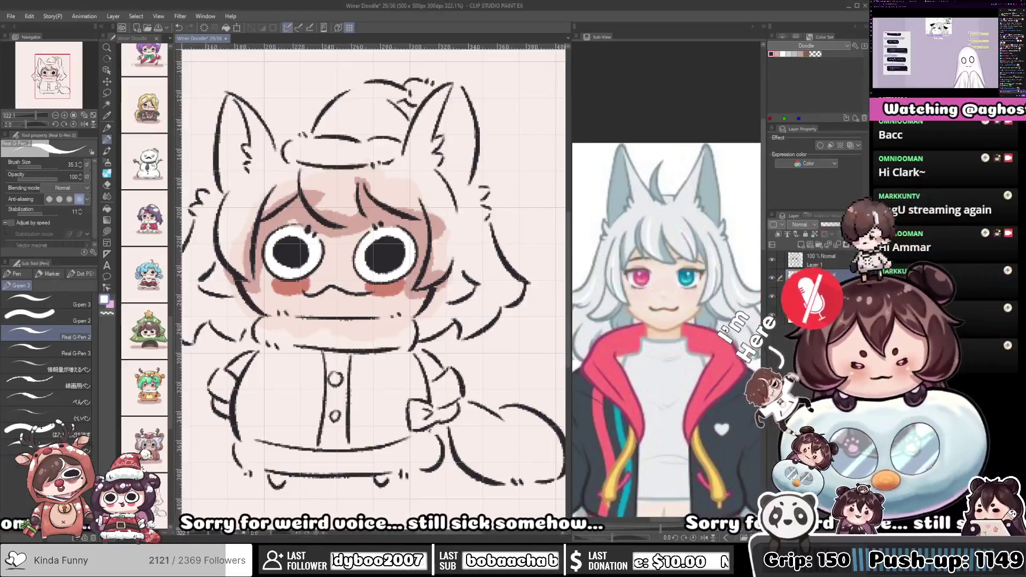
# Paint the fringe, left ear and left side locks pale blue-grey with Real G-Pen 2 at brush size 14.8
pyautogui.moveTo(276, 285)
pyautogui.mouseDown()
pyautogui.moveTo(230, 286)
pyautogui.moveTo(315, 292)
pyautogui.moveTo(283, 271)
pyautogui.moveTo(314, 274)
pyautogui.mouseUp()
pyautogui.keyDown('alt'); pyautogui.click(283, 269); pyautogui.keyUp('alt')
pyautogui.press('x')
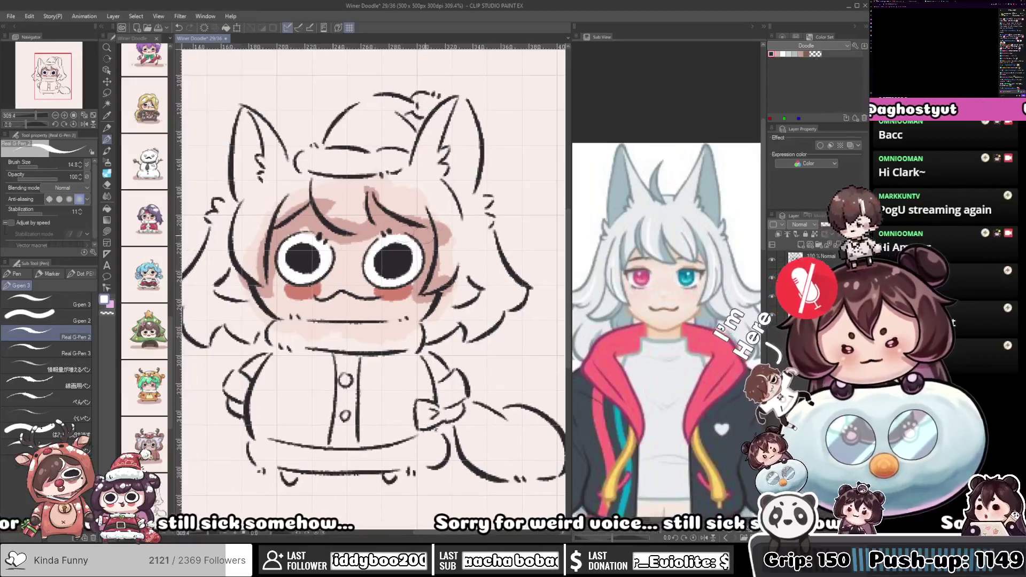
pyautogui.moveTo(342, 197)
pyautogui.mouseDown()
pyautogui.moveTo(326, 175)
pyautogui.moveTo(330, 214)
pyautogui.moveTo(325, 197)
pyautogui.moveTo(337, 185)
pyautogui.moveTo(355, 212)
pyautogui.moveTo(358, 192)
pyautogui.moveTo(362, 222)
pyautogui.moveTo(341, 221)
pyautogui.moveTo(360, 230)
pyautogui.mouseUp()
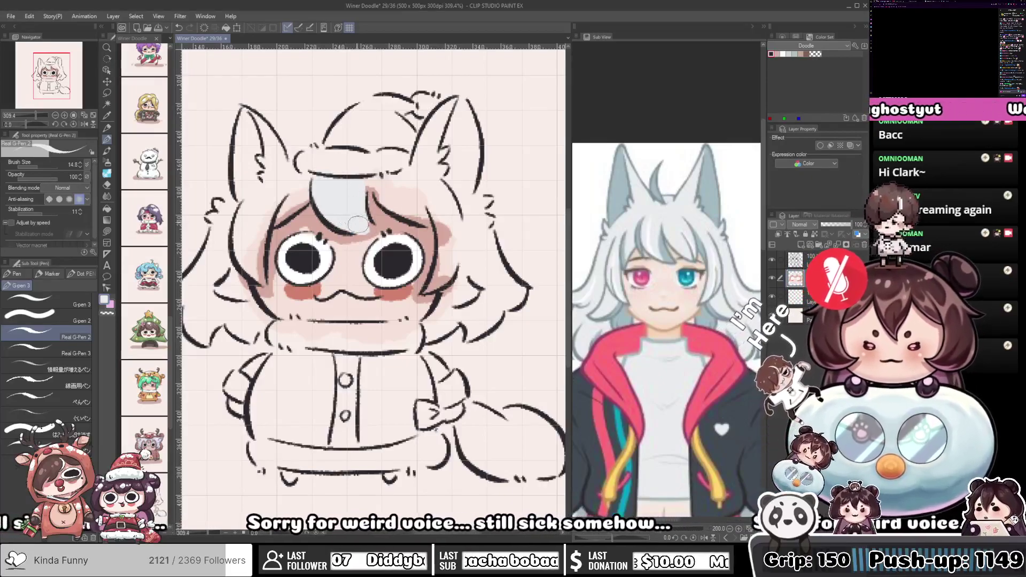
pyautogui.moveTo(298, 189)
pyautogui.mouseDown()
pyautogui.moveTo(368, 210)
pyautogui.moveTo(357, 236)
pyautogui.moveTo(334, 240)
pyautogui.moveTo(375, 186)
pyautogui.moveTo(319, 234)
pyautogui.mouseUp()
pyautogui.moveTo(320, 234); pyautogui.dragTo(322, 295)
pyautogui.moveTo(317, 203)
pyautogui.mouseDown()
pyautogui.moveTo(321, 270)
pyautogui.moveTo(350, 241)
pyautogui.moveTo(364, 253)
pyautogui.moveTo(375, 194)
pyautogui.mouseUp()
pyautogui.moveTo(345, 230)
pyautogui.mouseDown()
pyautogui.moveTo(330, 215)
pyautogui.moveTo(343, 225)
pyautogui.moveTo(323, 231)
pyautogui.moveTo(350, 235)
pyautogui.moveTo(319, 285)
pyautogui.moveTo(325, 269)
pyautogui.moveTo(281, 302)
pyautogui.moveTo(321, 289)
pyautogui.moveTo(315, 301)
pyautogui.moveTo(356, 267)
pyautogui.moveTo(367, 235)
pyautogui.moveTo(355, 240)
pyautogui.moveTo(355, 229)
pyautogui.moveTo(371, 271)
pyautogui.moveTo(375, 246)
pyautogui.moveTo(373, 291)
pyautogui.moveTo(362, 249)
pyautogui.moveTo(350, 321)
pyautogui.moveTo(372, 321)
pyautogui.moveTo(355, 303)
pyautogui.moveTo(321, 316)
pyautogui.moveTo(308, 304)
pyautogui.moveTo(320, 333)
pyautogui.mouseUp()
pyautogui.scroll(-1, 368, 267)
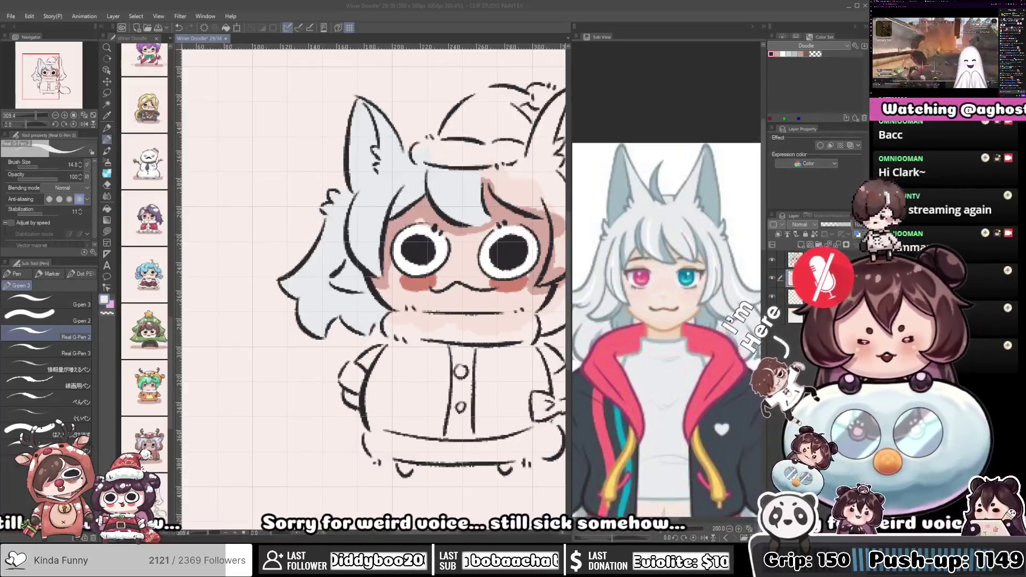
# Paint the rest of the fringe, the right ear and the right side locks in the same pale blue-grey
pyautogui.moveTo(393, 304); pyautogui.dragTo(356, 306)
pyautogui.moveTo(427, 275); pyautogui.dragTo(320, 290)
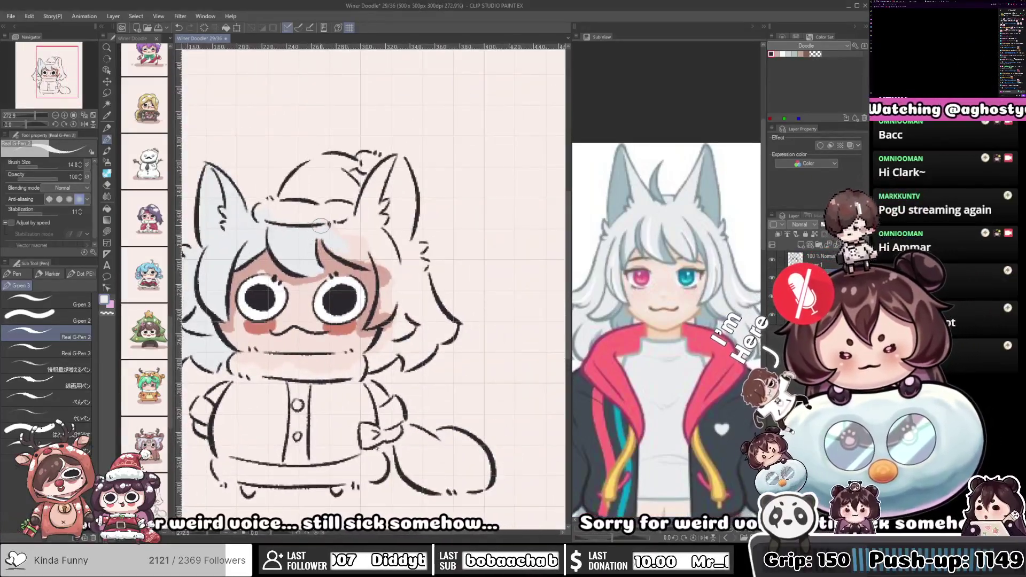
pyautogui.moveTo(347, 247)
pyautogui.mouseDown()
pyautogui.moveTo(338, 225)
pyautogui.moveTo(345, 233)
pyautogui.moveTo(328, 235)
pyautogui.moveTo(361, 258)
pyautogui.moveTo(326, 233)
pyautogui.moveTo(344, 251)
pyautogui.mouseUp()
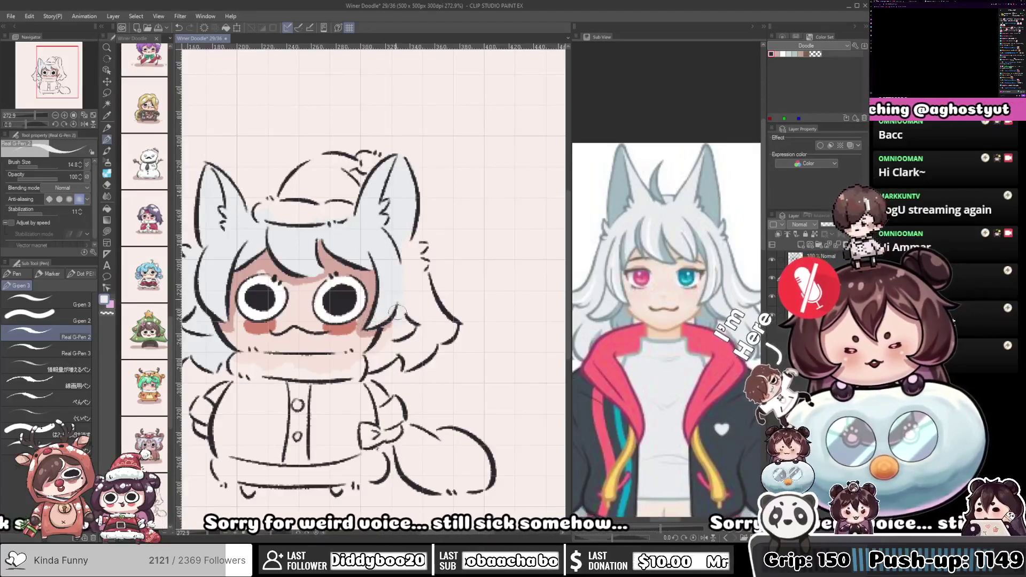
pyautogui.moveTo(419, 249); pyautogui.dragTo(419, 265)
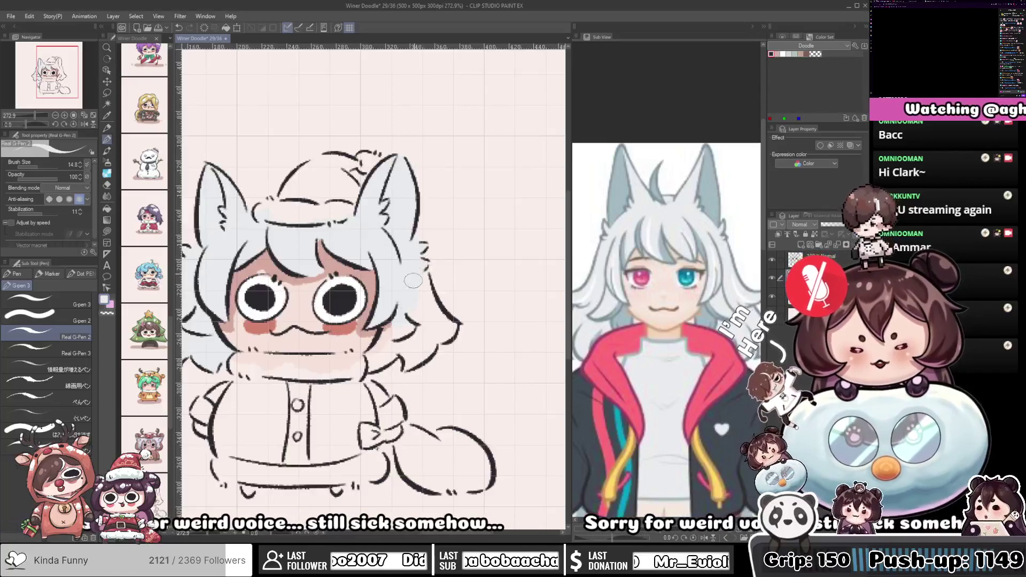
pyautogui.moveTo(441, 322)
pyautogui.mouseDown()
pyautogui.moveTo(447, 335)
pyautogui.moveTo(424, 331)
pyautogui.mouseUp()
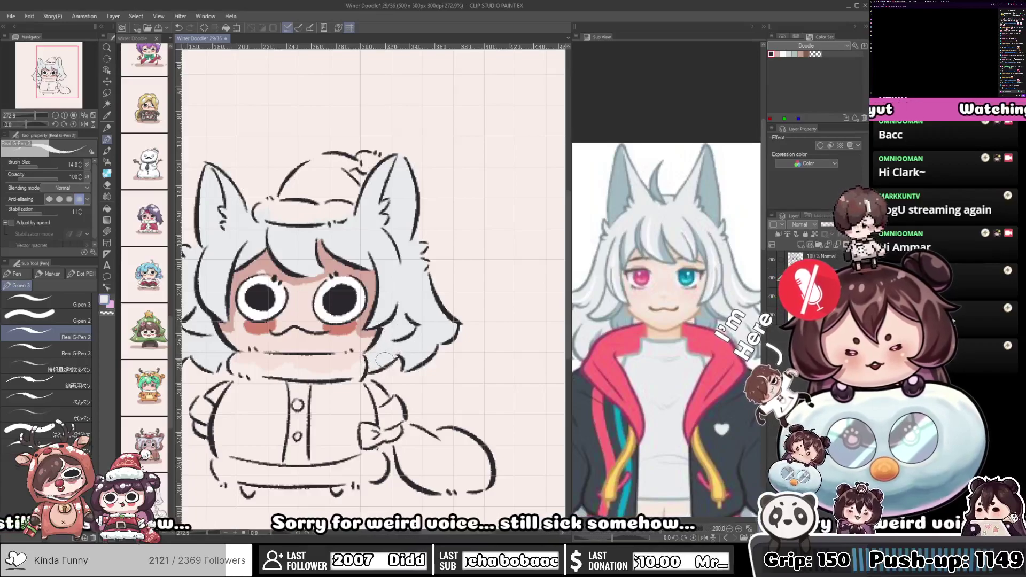
# Shade the left side locks and left ear with a darker blue-grey sampled from the reference character's hair
pyautogui.moveTo(391, 319); pyautogui.dragTo(445, 321)
pyautogui.click(666, 248)
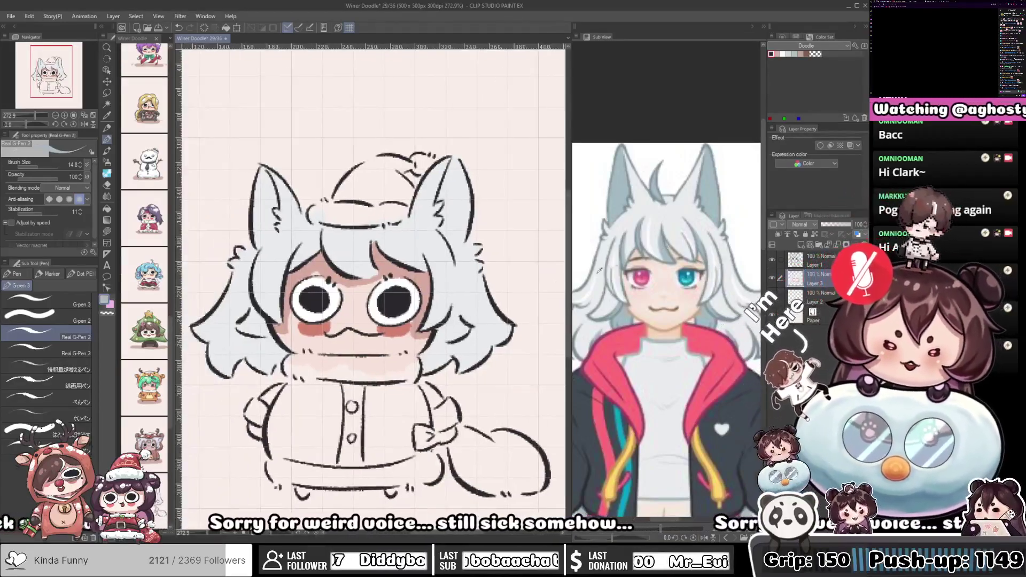
pyautogui.moveTo(369, 287); pyautogui.dragTo(398, 289)
pyautogui.moveTo(340, 264); pyautogui.dragTo(338, 280)
pyautogui.moveTo(294, 195)
pyautogui.mouseDown()
pyautogui.moveTo(286, 229)
pyautogui.moveTo(286, 196)
pyautogui.moveTo(300, 225)
pyautogui.moveTo(293, 195)
pyautogui.mouseUp()
pyautogui.moveTo(286, 236)
pyautogui.mouseDown()
pyautogui.moveTo(288, 254)
pyautogui.moveTo(299, 234)
pyautogui.moveTo(305, 243)
pyautogui.moveTo(295, 238)
pyautogui.moveTo(287, 261)
pyautogui.moveTo(341, 172)
pyautogui.moveTo(315, 208)
pyautogui.moveTo(313, 279)
pyautogui.moveTo(327, 295)
pyautogui.mouseUp()
pyautogui.hotkey('ctrl', 'z')
pyautogui.hotkey('ctrl', 'z')
pyautogui.moveTo(308, 261)
pyautogui.mouseDown()
pyautogui.moveTo(333, 300)
pyautogui.moveTo(314, 308)
pyautogui.moveTo(338, 252)
pyautogui.moveTo(322, 252)
pyautogui.moveTo(345, 250)
pyautogui.moveTo(337, 248)
pyautogui.mouseUp()
pyautogui.moveTo(270, 251)
pyautogui.mouseDown()
pyautogui.moveTo(296, 258)
pyautogui.moveTo(296, 287)
pyautogui.moveTo(279, 259)
pyautogui.moveTo(307, 297)
pyautogui.moveTo(292, 263)
pyautogui.moveTo(304, 297)
pyautogui.moveTo(330, 272)
pyautogui.moveTo(299, 285)
pyautogui.moveTo(332, 273)
pyautogui.moveTo(303, 281)
pyautogui.moveTo(343, 267)
pyautogui.moveTo(330, 270)
pyautogui.moveTo(344, 288)
pyautogui.moveTo(326, 273)
pyautogui.moveTo(341, 291)
pyautogui.moveTo(301, 284)
pyautogui.moveTo(343, 291)
pyautogui.moveTo(361, 266)
pyautogui.moveTo(342, 285)
pyautogui.mouseUp()
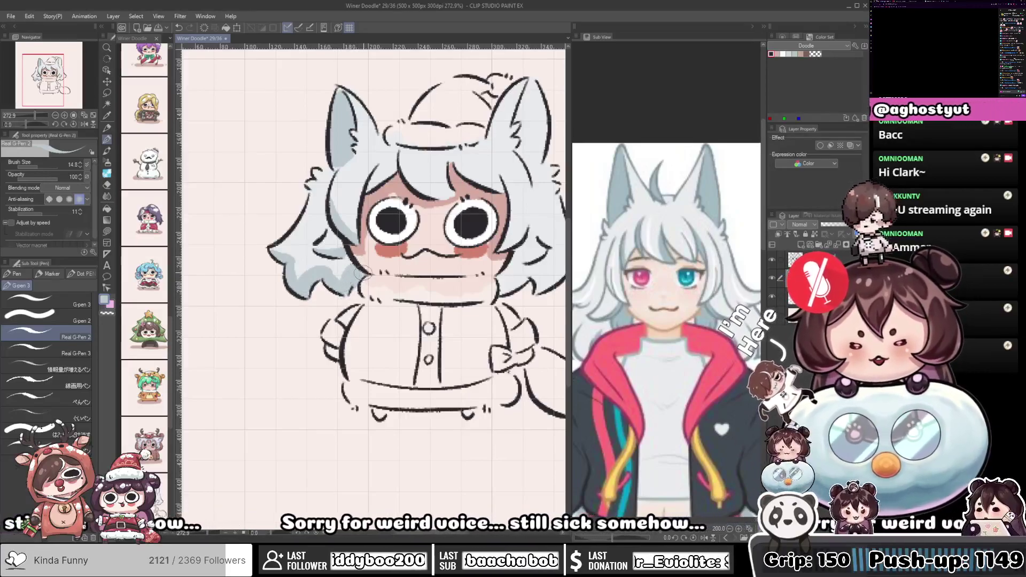
# Paint blue-grey shadows on the fringe and on the hair just beneath the hat brim
pyautogui.moveTo(389, 249); pyautogui.dragTo(319, 327)
pyautogui.moveTo(303, 260)
pyautogui.mouseDown()
pyautogui.moveTo(327, 229)
pyautogui.moveTo(369, 233)
pyautogui.moveTo(425, 200)
pyautogui.moveTo(377, 221)
pyautogui.mouseUp()
pyautogui.hotkey('ctrl', 'z')
pyautogui.moveTo(307, 246)
pyautogui.mouseDown()
pyautogui.moveTo(341, 282)
pyautogui.moveTo(360, 276)
pyautogui.moveTo(306, 247)
pyautogui.moveTo(350, 278)
pyautogui.mouseUp()
pyautogui.hotkey('ctrl', 'z')
pyautogui.moveTo(307, 251)
pyautogui.mouseDown()
pyautogui.moveTo(362, 284)
pyautogui.moveTo(367, 275)
pyautogui.moveTo(266, 291)
pyautogui.moveTo(313, 322)
pyautogui.moveTo(328, 305)
pyautogui.mouseUp()
pyautogui.keyDown('alt'); pyautogui.click(328, 287); pyautogui.keyUp('alt')
pyautogui.keyDown('alt'); pyautogui.click(287, 309); pyautogui.keyUp('alt')
pyautogui.hotkey('ctrl', 'z')
# Shade the outer part of the right ear and the lower right side locks in darker blue-grey
pyautogui.moveTo(332, 236)
pyautogui.mouseDown()
pyautogui.moveTo(324, 256)
pyautogui.moveTo(341, 283)
pyautogui.moveTo(323, 276)
pyautogui.moveTo(326, 293)
pyautogui.moveTo(338, 290)
pyautogui.mouseUp()
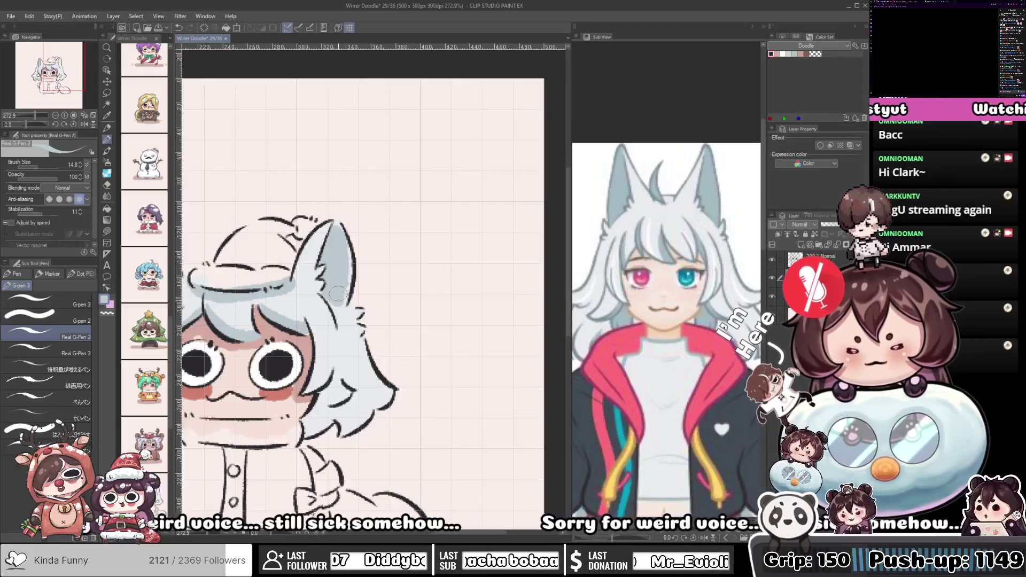
pyautogui.moveTo(336, 232); pyautogui.dragTo(337, 227)
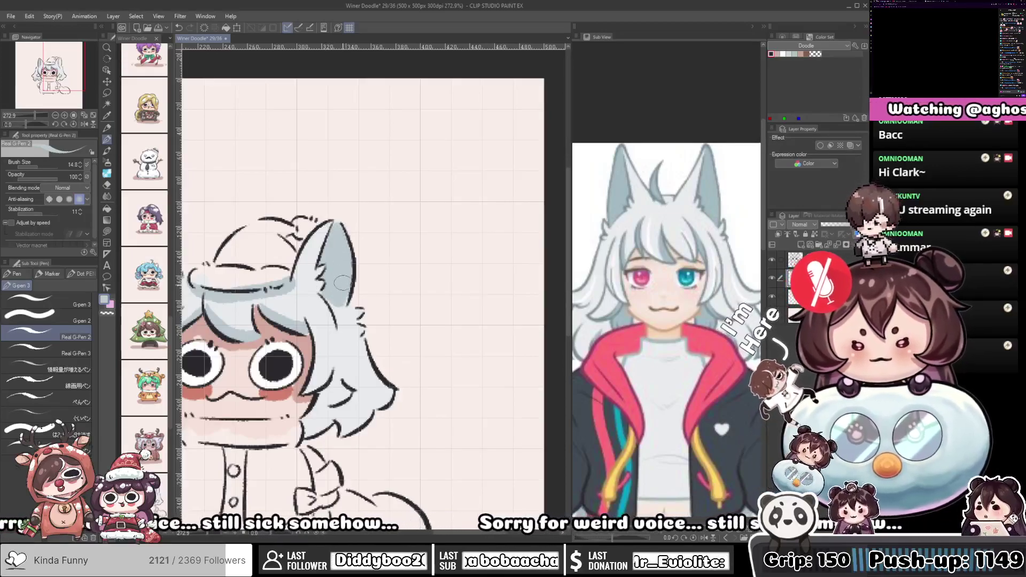
pyautogui.moveTo(330, 295)
pyautogui.mouseDown()
pyautogui.moveTo(351, 301)
pyautogui.moveTo(371, 222)
pyautogui.moveTo(373, 233)
pyautogui.moveTo(362, 240)
pyautogui.moveTo(350, 226)
pyautogui.mouseUp()
pyautogui.moveTo(341, 282)
pyautogui.mouseDown()
pyautogui.moveTo(370, 241)
pyautogui.moveTo(352, 253)
pyautogui.mouseUp()
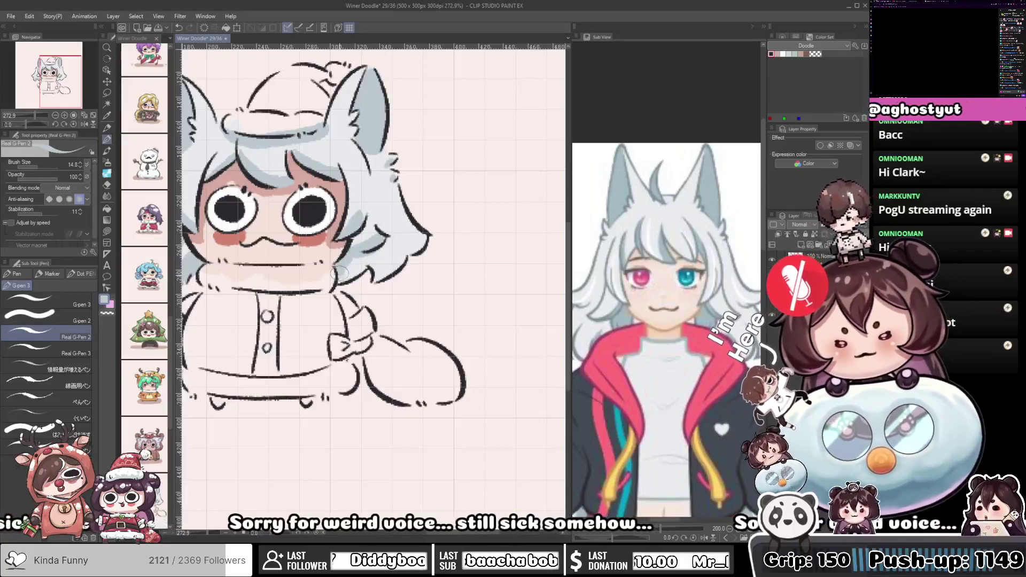
pyautogui.moveTo(340, 281); pyautogui.dragTo(385, 250)
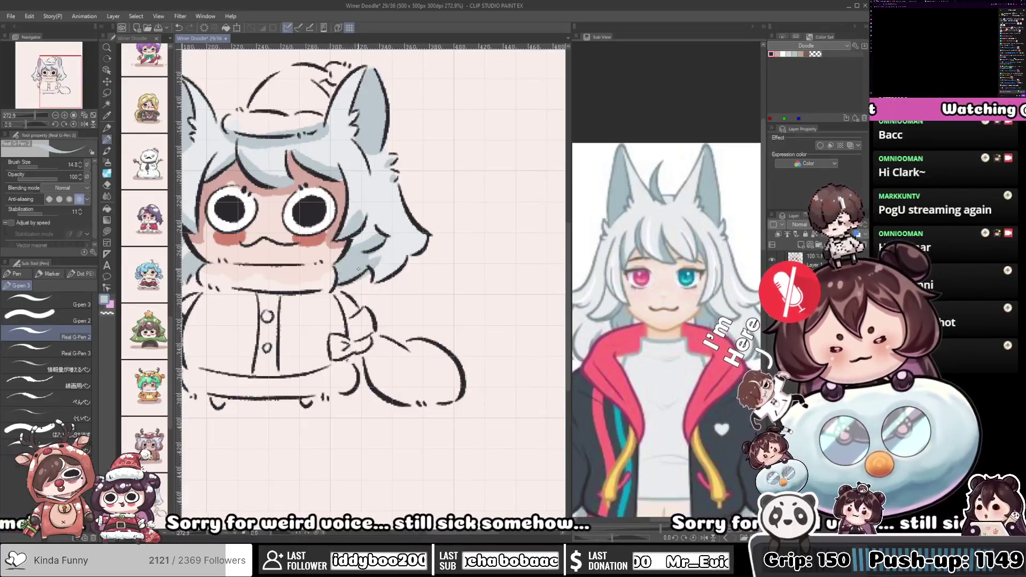
pyautogui.moveTo(347, 259)
pyautogui.mouseDown()
pyautogui.moveTo(370, 262)
pyautogui.moveTo(355, 284)
pyautogui.moveTo(362, 279)
pyautogui.moveTo(350, 269)
pyautogui.moveTo(382, 266)
pyautogui.moveTo(366, 261)
pyautogui.moveTo(387, 254)
pyautogui.moveTo(376, 275)
pyautogui.moveTo(407, 247)
pyautogui.moveTo(386, 271)
pyautogui.moveTo(408, 244)
pyautogui.mouseUp()
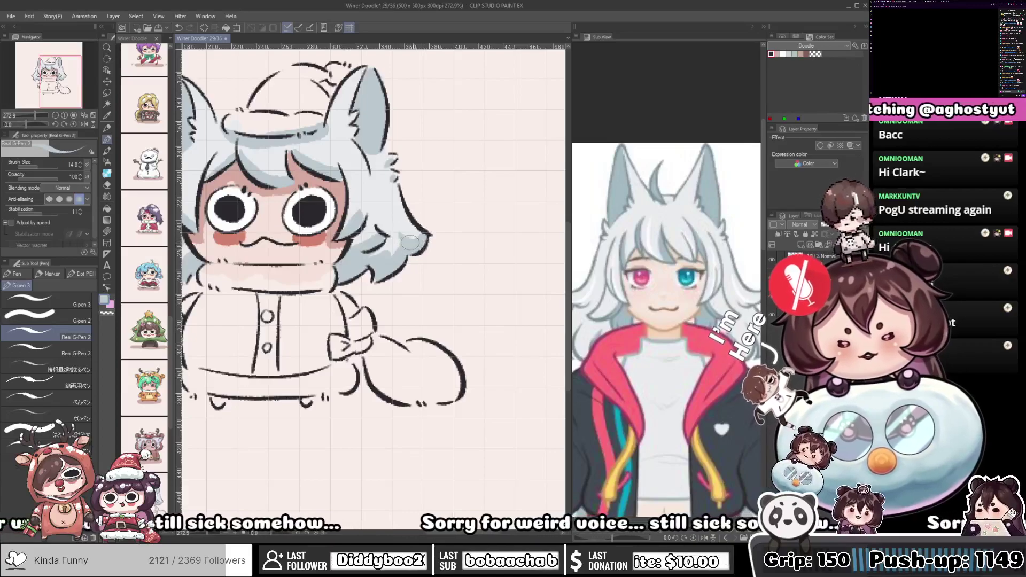
pyautogui.moveTo(366, 194)
pyautogui.mouseDown()
pyautogui.moveTo(431, 219)
pyautogui.moveTo(505, 227)
pyautogui.mouseUp()
# Paint the hat's fur brim white and shade its lower edge with a pale grey
pyautogui.moveTo(305, 235); pyautogui.dragTo(310, 238)
pyautogui.moveTo(427, 257)
pyautogui.mouseDown()
pyautogui.moveTo(364, 344)
pyautogui.moveTo(379, 191)
pyautogui.moveTo(343, 279)
pyautogui.mouseUp()
pyautogui.keyDown('alt'); pyautogui.click(376, 248); pyautogui.keyUp('alt')
pyautogui.moveTo(337, 185)
pyautogui.mouseDown()
pyautogui.moveTo(302, 177)
pyautogui.moveTo(384, 178)
pyautogui.moveTo(326, 171)
pyautogui.mouseUp()
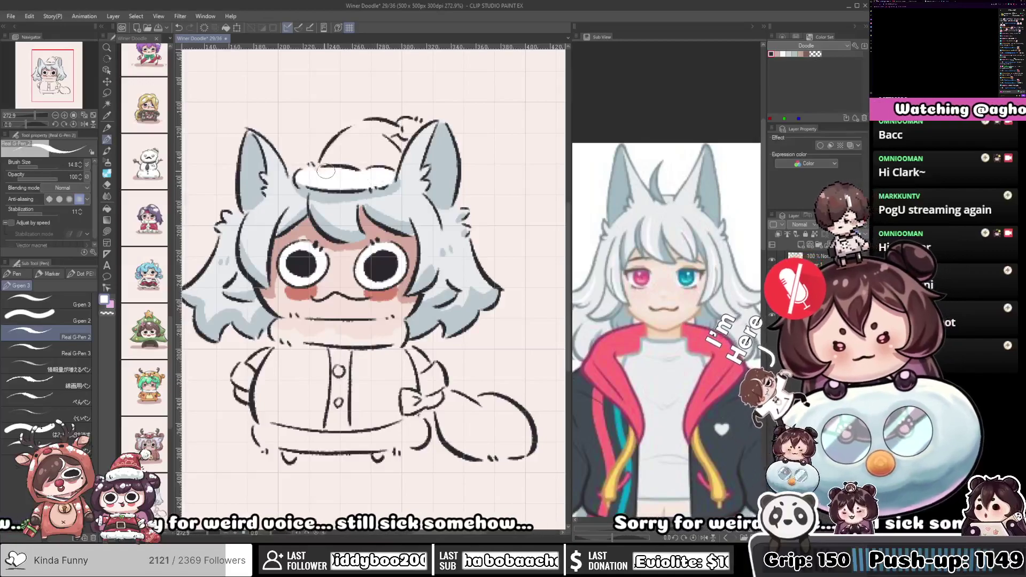
pyautogui.click(789, 54)
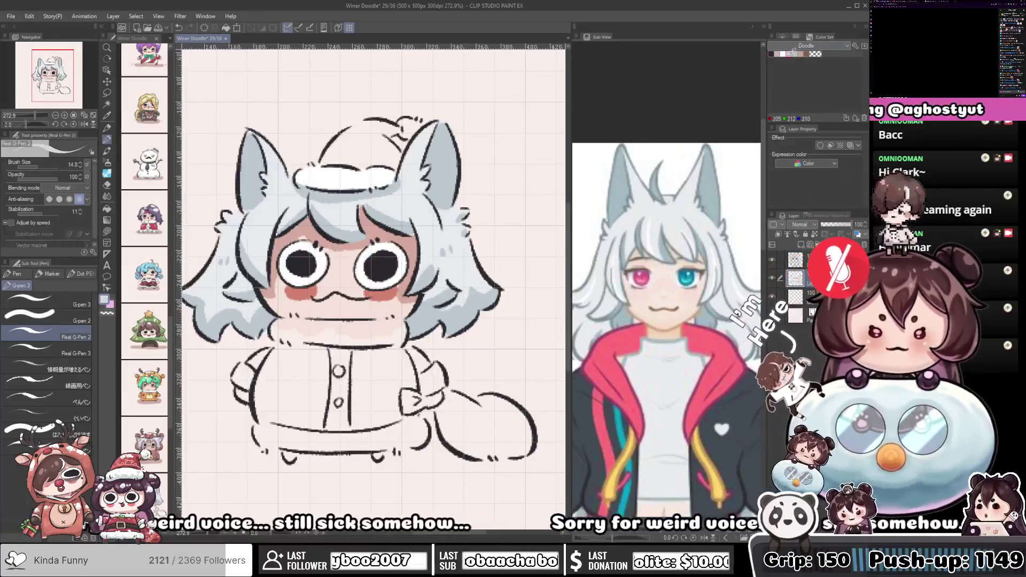
pyautogui.moveTo(297, 173)
pyautogui.mouseDown()
pyautogui.moveTo(330, 182)
pyautogui.moveTo(300, 176)
pyautogui.moveTo(332, 176)
pyautogui.moveTo(324, 187)
pyautogui.moveTo(373, 179)
pyautogui.moveTo(363, 175)
pyautogui.moveTo(389, 181)
pyautogui.moveTo(385, 159)
pyautogui.moveTo(394, 179)
pyautogui.moveTo(368, 182)
pyautogui.moveTo(396, 162)
pyautogui.moveTo(377, 175)
pyautogui.mouseUp()
pyautogui.hotkey('ctrl', 'z')
pyautogui.hotkey('ctrl', 'z')
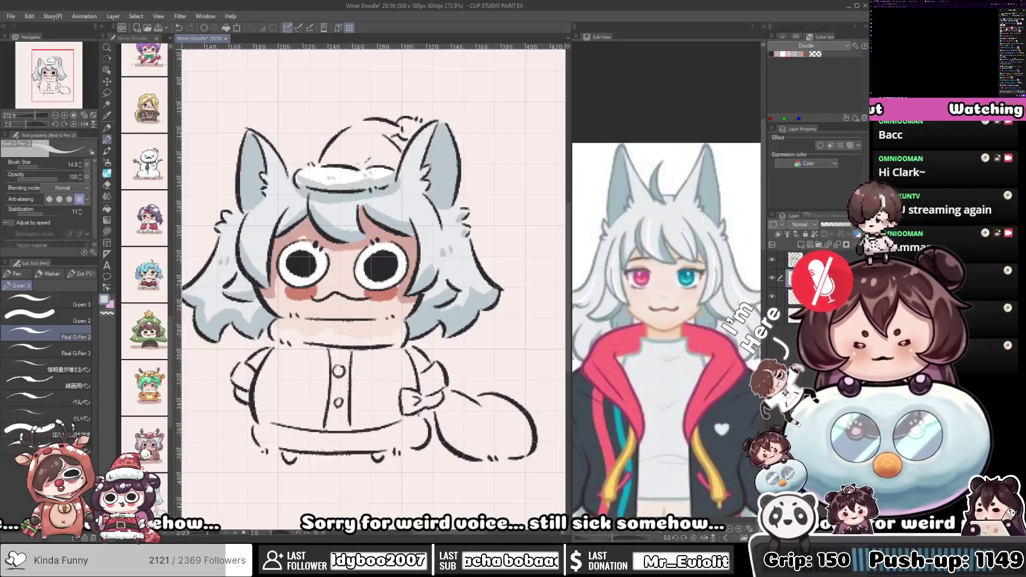
# Fill the cloth part of the Santa hat with red up to its folded tip
pyautogui.moveTo(345, 126)
pyautogui.mouseDown()
pyautogui.moveTo(356, 131)
pyautogui.moveTo(333, 153)
pyautogui.moveTo(351, 129)
pyautogui.moveTo(369, 137)
pyautogui.moveTo(337, 152)
pyautogui.mouseUp()
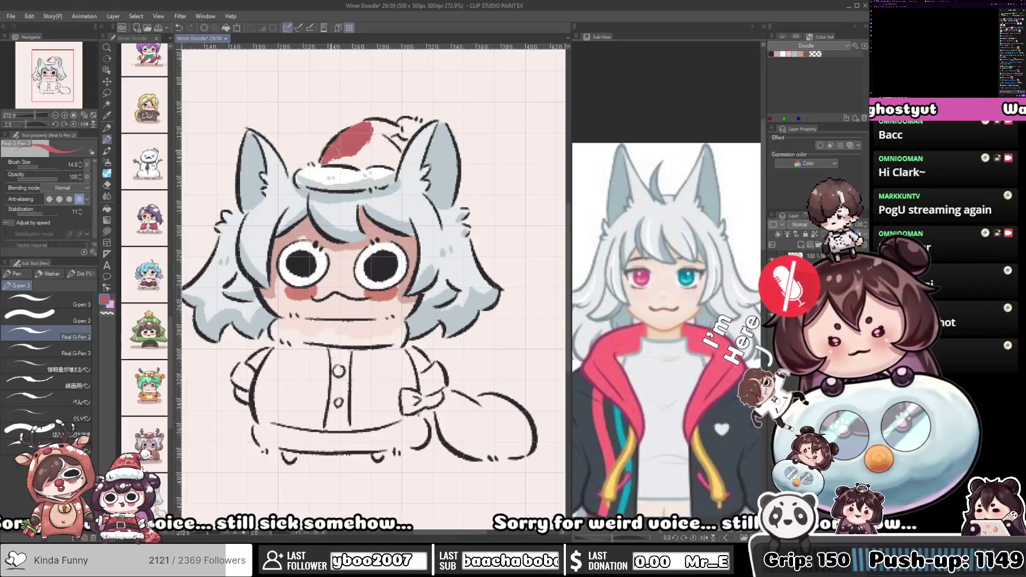
pyautogui.moveTo(320, 162)
pyautogui.mouseDown()
pyautogui.moveTo(393, 166)
pyautogui.moveTo(401, 151)
pyautogui.moveTo(382, 138)
pyautogui.moveTo(366, 140)
pyautogui.moveTo(392, 156)
pyautogui.mouseUp()
pyautogui.moveTo(373, 123); pyautogui.dragTo(401, 127)
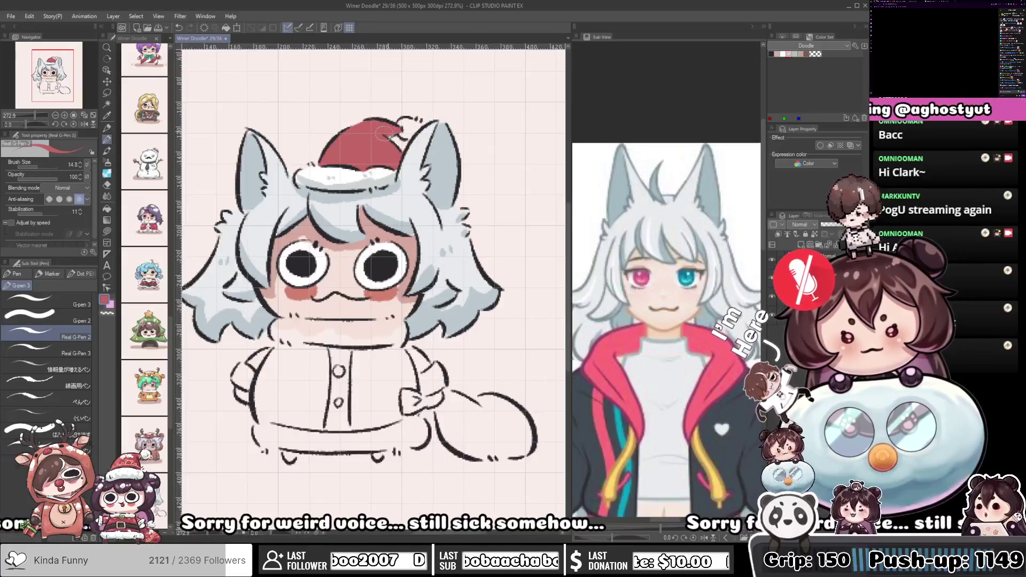
# Paint the hat's pompom white and add a pale grey shadow to it
pyautogui.press('x')
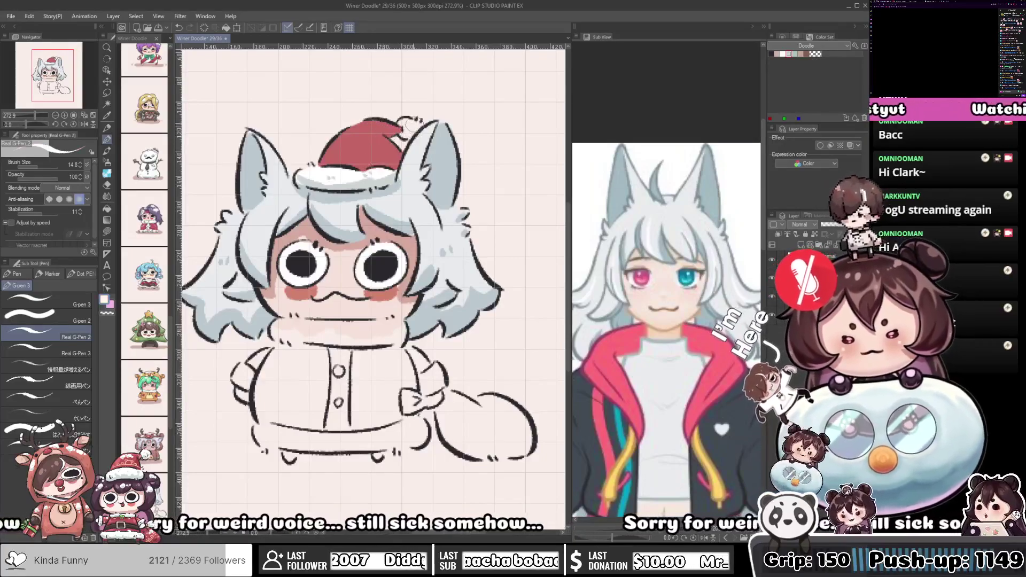
pyautogui.moveTo(409, 125); pyautogui.dragTo(413, 122)
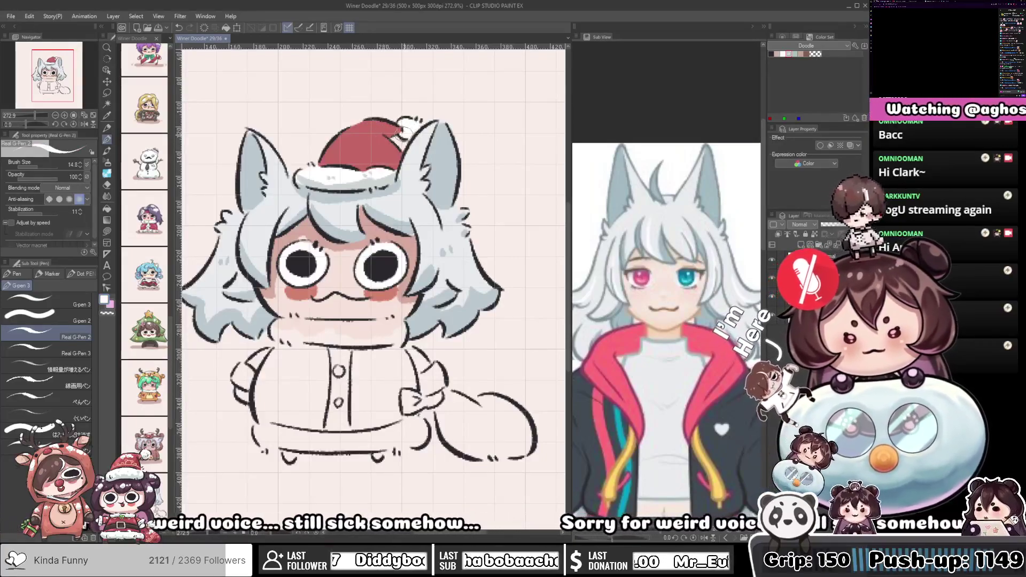
pyautogui.keyDown('alt'); pyautogui.click(379, 171); pyautogui.keyUp('alt')
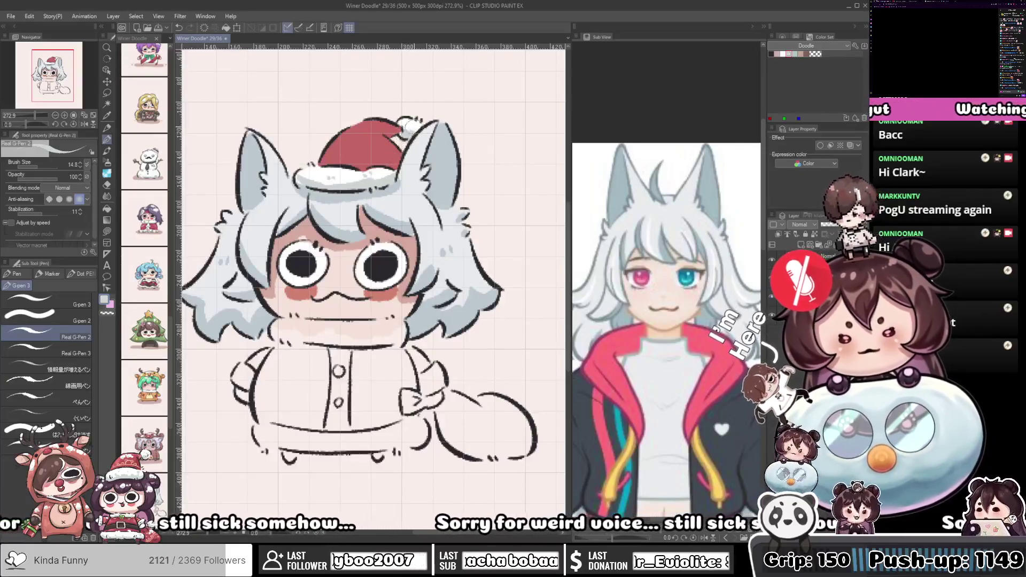
pyautogui.moveTo(413, 126); pyautogui.dragTo(426, 131)
# Add darker red shadows and a light pink highlight to the red Santa hat
pyautogui.keyDown('alt'); pyautogui.click(380, 144); pyautogui.keyUp('alt')
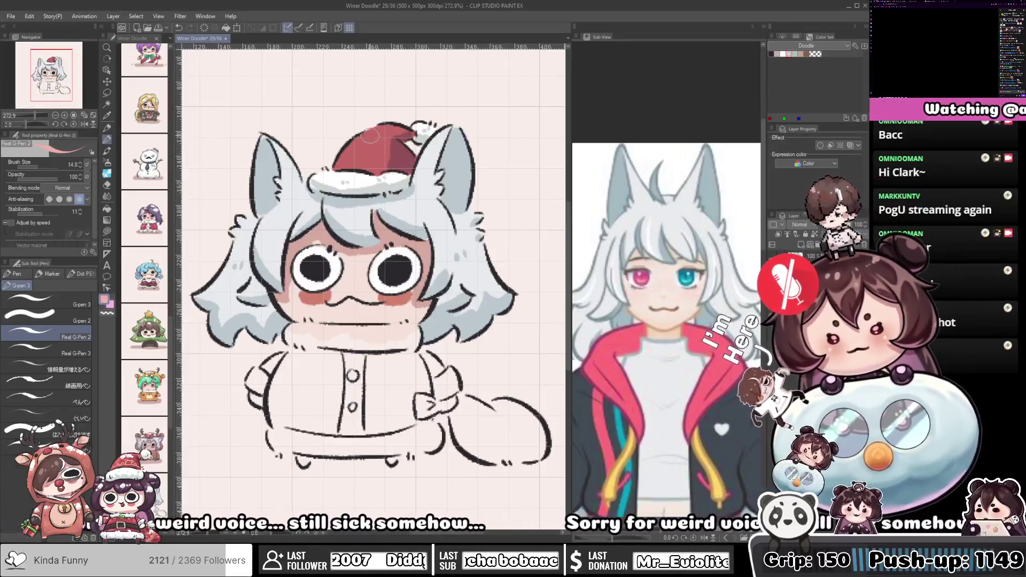
pyautogui.moveTo(394, 194); pyautogui.dragTo(393, 160)
pyautogui.moveTo(370, 268); pyautogui.dragTo(390, 238)
# Paint the fur collar white and shade its lower edge with pale grey
pyautogui.keyDown('alt'); pyautogui.click(385, 116); pyautogui.keyUp('alt')
pyautogui.moveTo(319, 267)
pyautogui.mouseDown()
pyautogui.moveTo(426, 268)
pyautogui.moveTo(322, 264)
pyautogui.moveTo(312, 273)
pyautogui.moveTo(410, 281)
pyautogui.mouseUp()
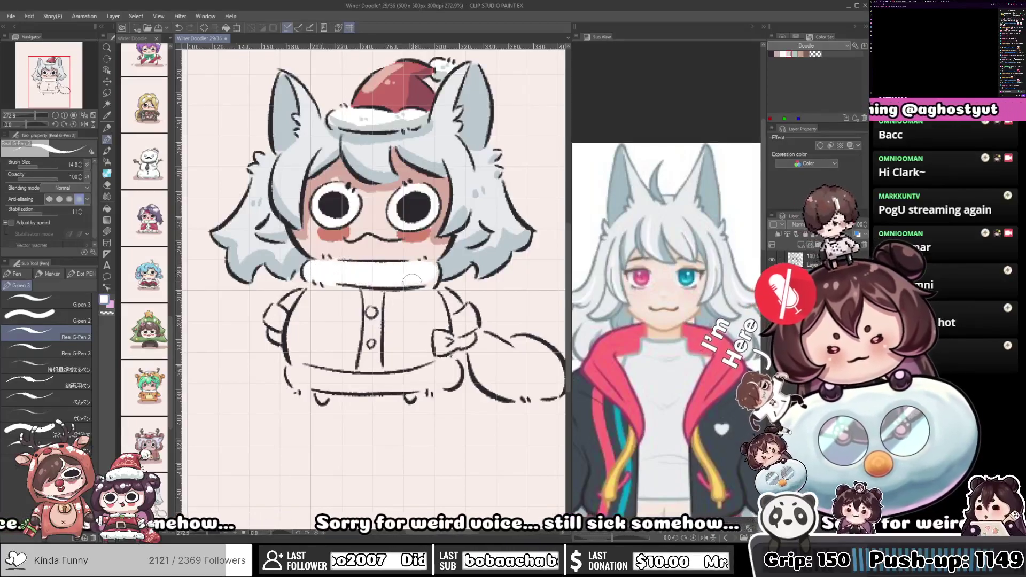
pyautogui.scroll(-1, 310, 240)
pyautogui.moveTo(306, 242)
pyautogui.mouseDown()
pyautogui.moveTo(320, 252)
pyautogui.moveTo(310, 262)
pyautogui.moveTo(415, 263)
pyautogui.moveTo(421, 253)
pyautogui.mouseUp()
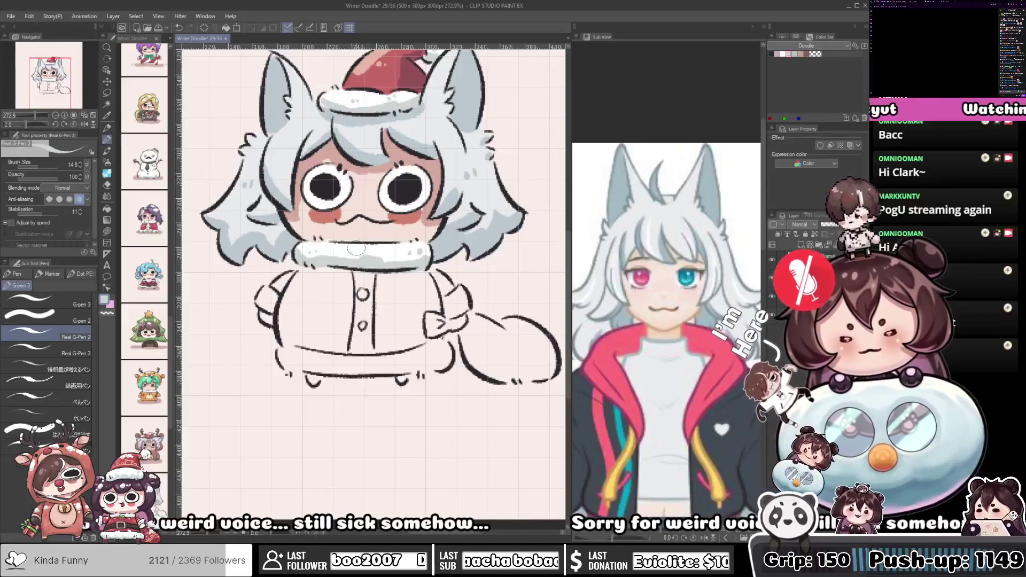
# Fill the coat body and sleeves with the hat's red, enlarging the brush to 22.2
pyautogui.scroll(1, 358, 246)
pyautogui.keyDown('alt'); pyautogui.click(398, 114); pyautogui.keyUp('alt')
pyautogui.scroll(-2, 364, 187)
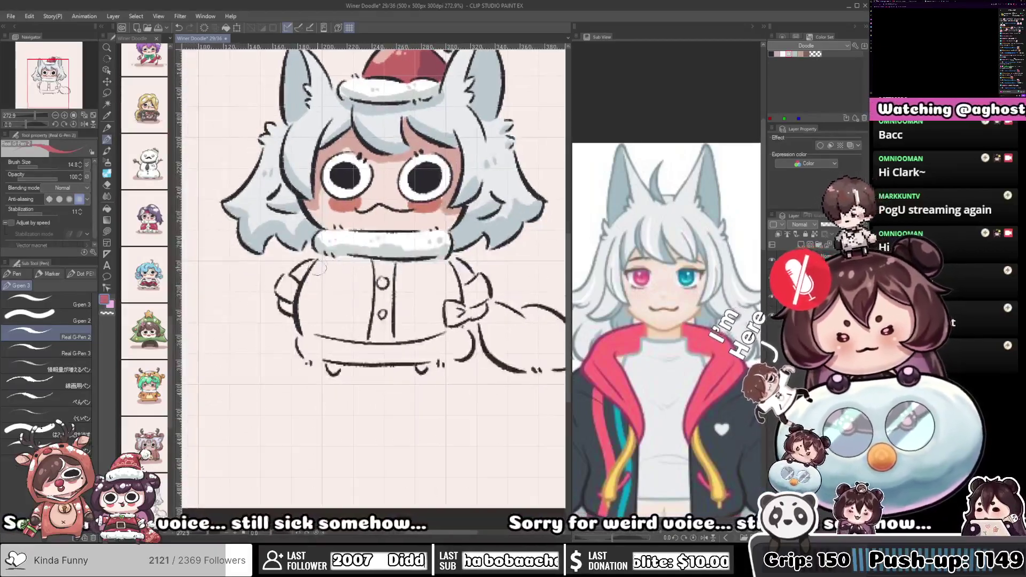
pyautogui.moveTo(321, 258)
pyautogui.mouseDown()
pyautogui.moveTo(291, 282)
pyautogui.moveTo(317, 263)
pyautogui.moveTo(291, 284)
pyautogui.moveTo(312, 294)
pyautogui.moveTo(305, 319)
pyautogui.moveTo(320, 333)
pyautogui.moveTo(358, 296)
pyautogui.moveTo(370, 325)
pyautogui.mouseUp()
pyautogui.press(']')
pyautogui.moveTo(330, 271)
pyautogui.mouseDown()
pyautogui.moveTo(318, 261)
pyautogui.moveTo(453, 264)
pyautogui.moveTo(471, 283)
pyautogui.moveTo(441, 312)
pyautogui.moveTo(406, 304)
pyautogui.moveTo(357, 283)
pyautogui.moveTo(383, 278)
pyautogui.moveTo(340, 247)
pyautogui.mouseUp()
pyautogui.moveTo(277, 292)
pyautogui.mouseDown()
pyautogui.moveTo(355, 304)
pyautogui.moveTo(297, 299)
pyautogui.moveTo(353, 304)
pyautogui.moveTo(395, 277)
pyautogui.mouseUp()
# Paint darker red shadows on the coat beneath the collar and along its lower edge
pyautogui.keyDown('alt'); pyautogui.click(315, 229); pyautogui.keyUp('alt')
pyautogui.moveTo(280, 229)
pyautogui.mouseDown()
pyautogui.moveTo(332, 239)
pyautogui.moveTo(355, 238)
pyautogui.moveTo(278, 230)
pyautogui.moveTo(401, 234)
pyautogui.mouseUp()
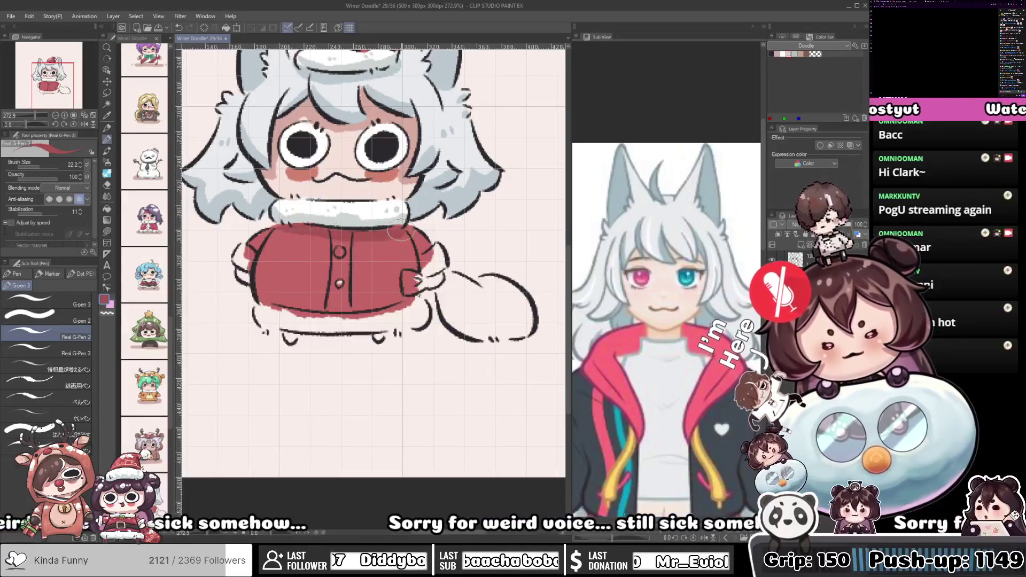
pyautogui.moveTo(255, 296)
pyautogui.mouseDown()
pyautogui.moveTo(370, 300)
pyautogui.moveTo(414, 288)
pyautogui.mouseUp()
# Paint the coat's button strip white and shade its lower part with pale grey
pyautogui.moveTo(358, 242)
pyautogui.mouseDown()
pyautogui.moveTo(355, 295)
pyautogui.moveTo(323, 281)
pyautogui.moveTo(335, 294)
pyautogui.moveTo(334, 243)
pyautogui.moveTo(331, 301)
pyautogui.moveTo(342, 318)
pyautogui.moveTo(339, 254)
pyautogui.moveTo(345, 321)
pyautogui.moveTo(346, 237)
pyautogui.mouseUp()
pyautogui.keyDown('alt'); pyautogui.click(353, 209); pyautogui.keyUp('alt')
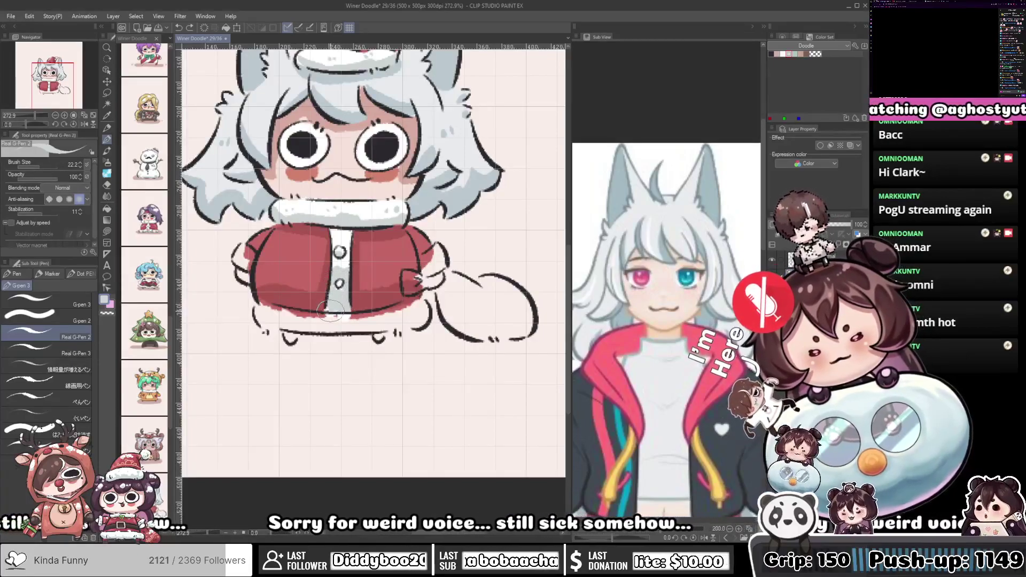
pyautogui.moveTo(338, 289)
pyautogui.mouseDown()
pyautogui.moveTo(363, 299)
pyautogui.moveTo(334, 313)
pyautogui.moveTo(341, 355)
pyautogui.mouseUp()
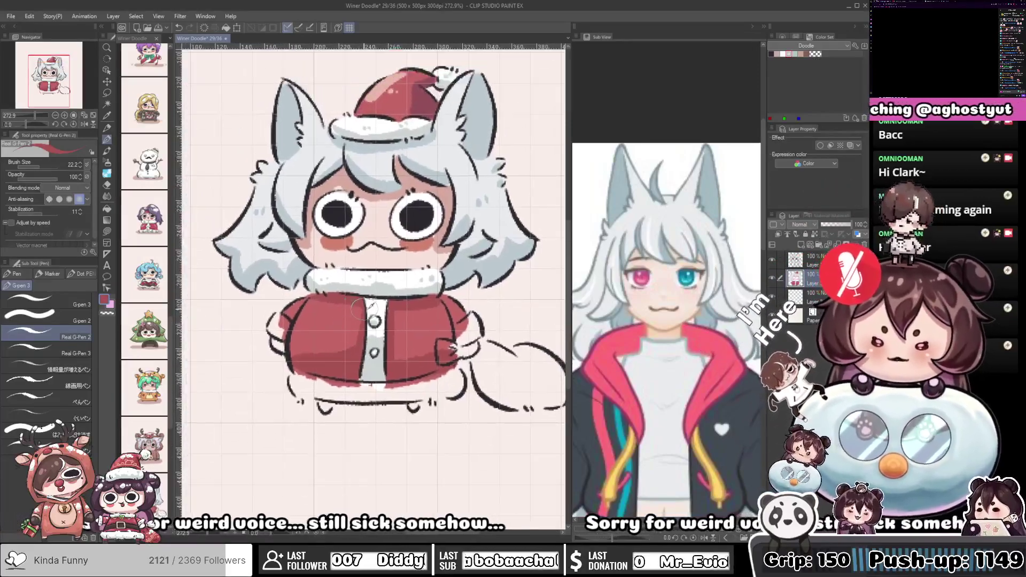
# Paint both sleeve cuffs white and shade them with pale grey at brush size 12.0
pyautogui.moveTo(271, 325); pyautogui.dragTo(282, 321)
pyautogui.moveTo(467, 315)
pyautogui.mouseDown()
pyautogui.moveTo(450, 307)
pyautogui.moveTo(443, 327)
pyautogui.moveTo(452, 309)
pyautogui.moveTo(441, 310)
pyautogui.mouseUp()
pyautogui.keyDown('alt'); pyautogui.click(438, 305); pyautogui.keyUp('alt')
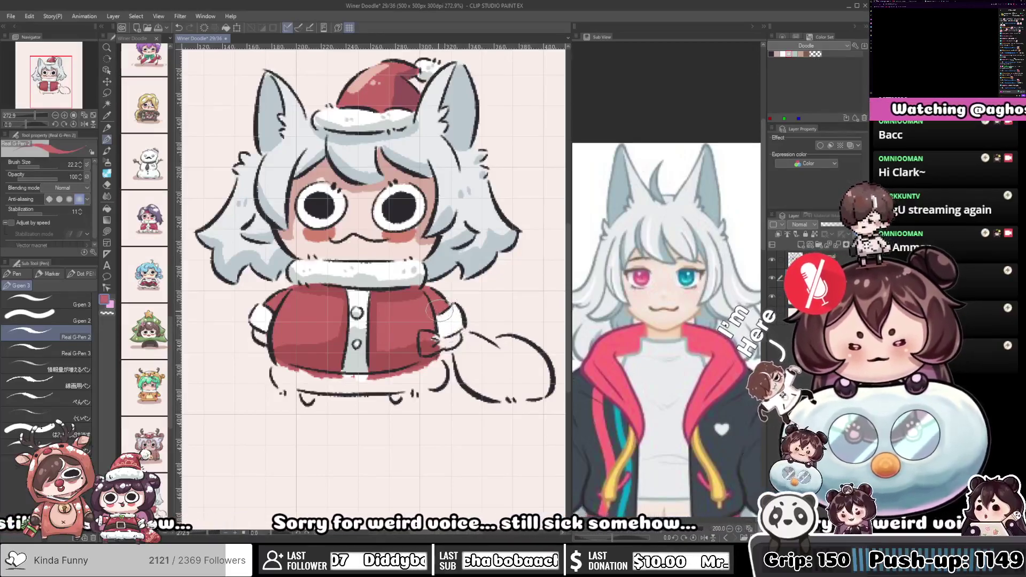
pyautogui.keyDown('alt'); pyautogui.click(412, 277); pyautogui.keyUp('alt')
pyautogui.press('[')
pyautogui.press('[')
pyautogui.press('[')
pyautogui.press('[')
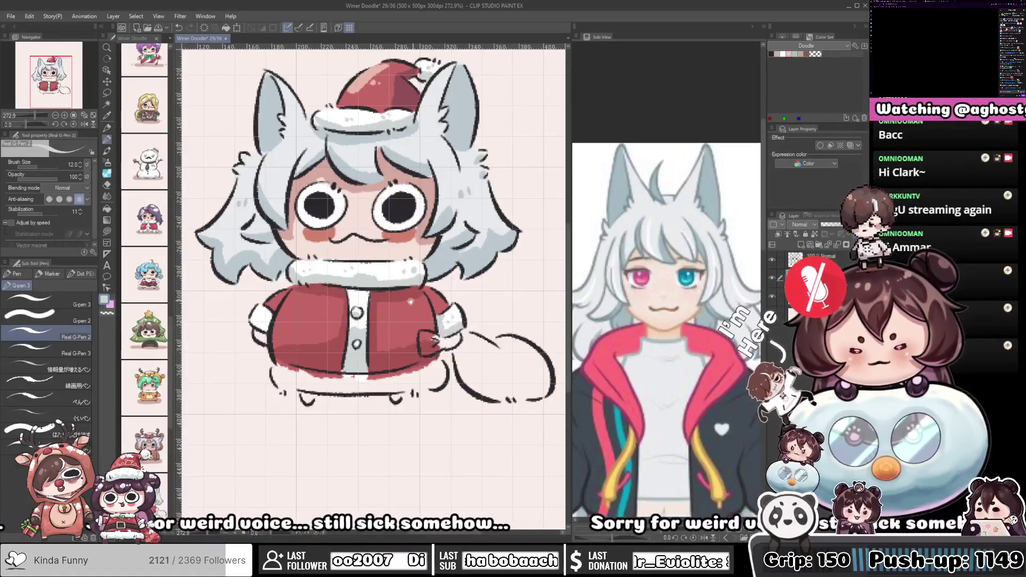
pyautogui.moveTo(421, 300); pyautogui.dragTo(494, 292)
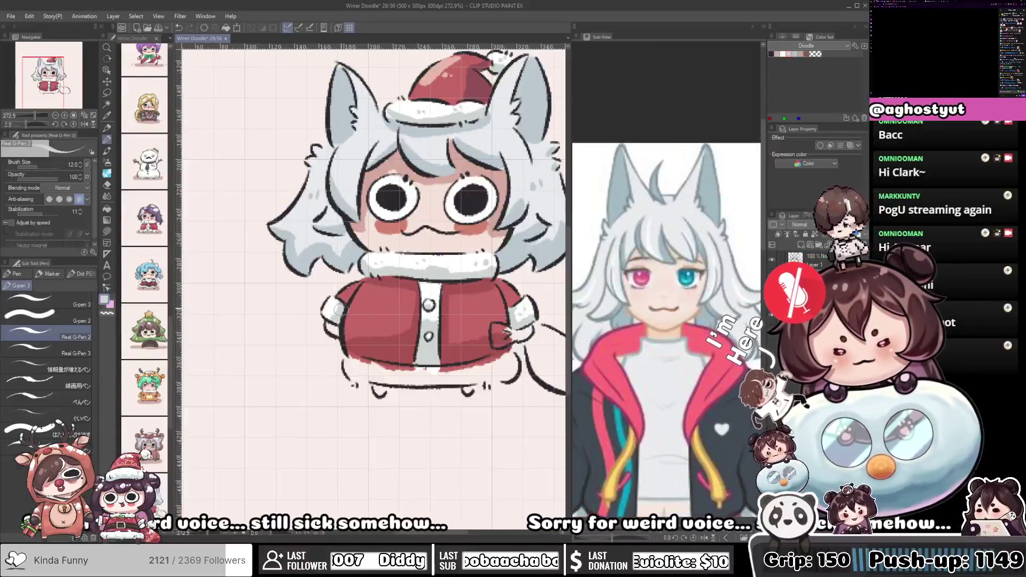
# Paint the coat's fur hem white and add a pale grey shadow along its lower edge
pyautogui.moveTo(357, 356)
pyautogui.mouseDown()
pyautogui.moveTo(338, 337)
pyautogui.moveTo(337, 347)
pyautogui.moveTo(381, 351)
pyautogui.moveTo(491, 343)
pyautogui.moveTo(339, 352)
pyautogui.moveTo(462, 357)
pyautogui.moveTo(471, 331)
pyautogui.moveTo(447, 320)
pyautogui.mouseUp()
pyautogui.keyDown('alt'); pyautogui.click(437, 333); pyautogui.keyUp('alt')
pyautogui.press('c')
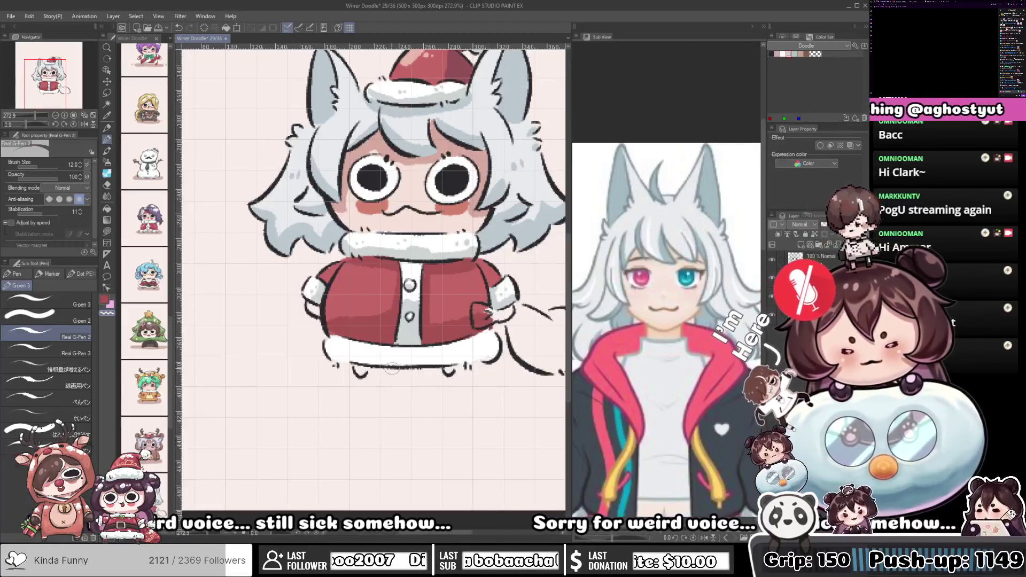
pyautogui.keyDown('alt'); pyautogui.click(406, 324); pyautogui.keyUp('alt')
pyautogui.moveTo(331, 348)
pyautogui.mouseDown()
pyautogui.moveTo(393, 362)
pyautogui.moveTo(449, 358)
pyautogui.moveTo(476, 343)
pyautogui.moveTo(465, 361)
pyautogui.moveTo(492, 351)
pyautogui.mouseUp()
# Fill both mittens and the two small feet with the dark outline colour
pyautogui.moveTo(438, 332); pyautogui.dragTo(413, 347)
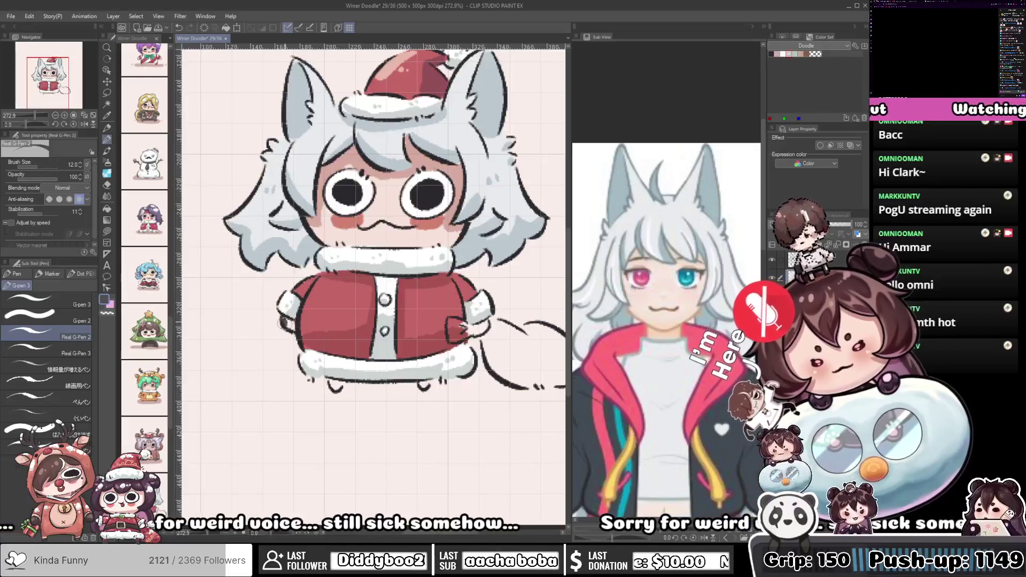
pyautogui.moveTo(292, 327); pyautogui.dragTo(276, 305)
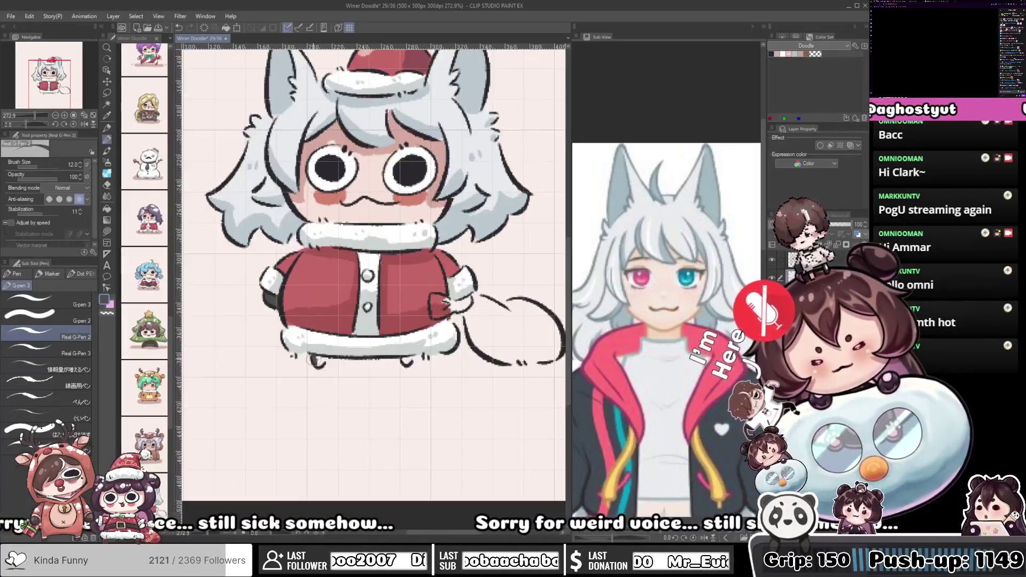
pyautogui.moveTo(351, 344); pyautogui.dragTo(302, 340)
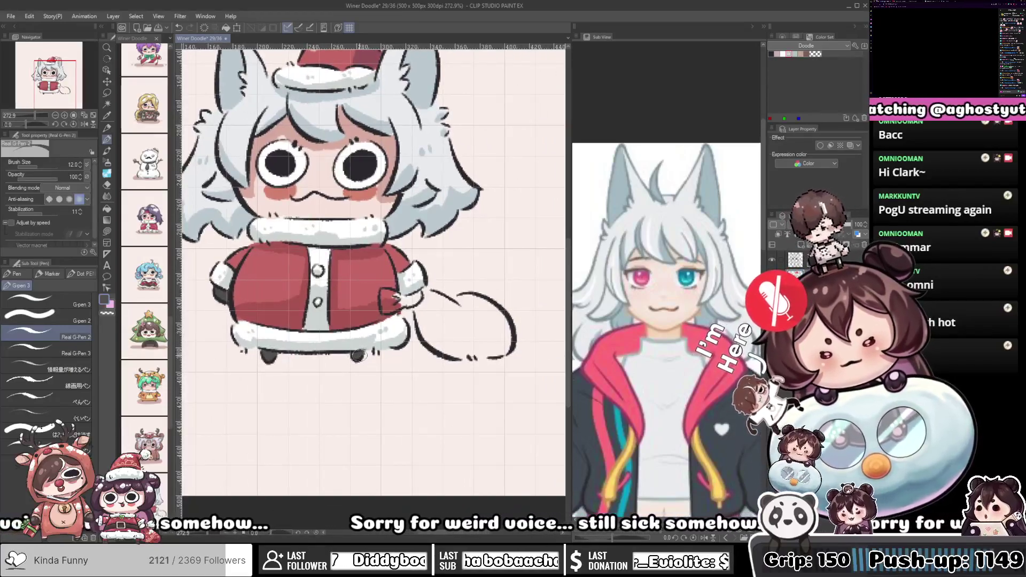
pyautogui.moveTo(412, 298); pyautogui.dragTo(406, 298)
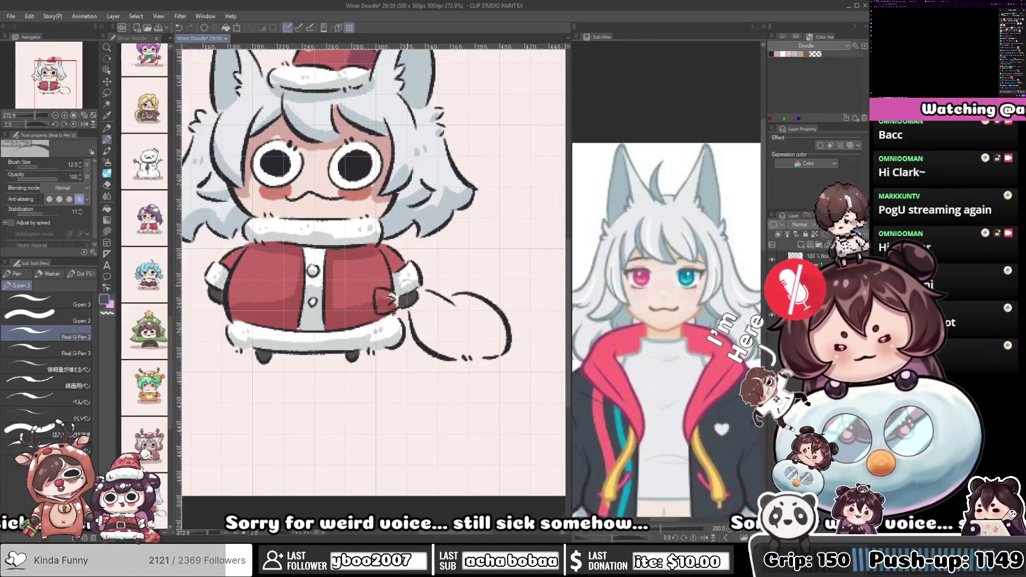
# Paint the flared end of the sack beside the holding mitten white, using the cuff's colour
pyautogui.keyDown('alt'); pyautogui.click(414, 274); pyautogui.keyUp('alt')
pyautogui.moveTo(380, 297); pyautogui.dragTo(393, 306)
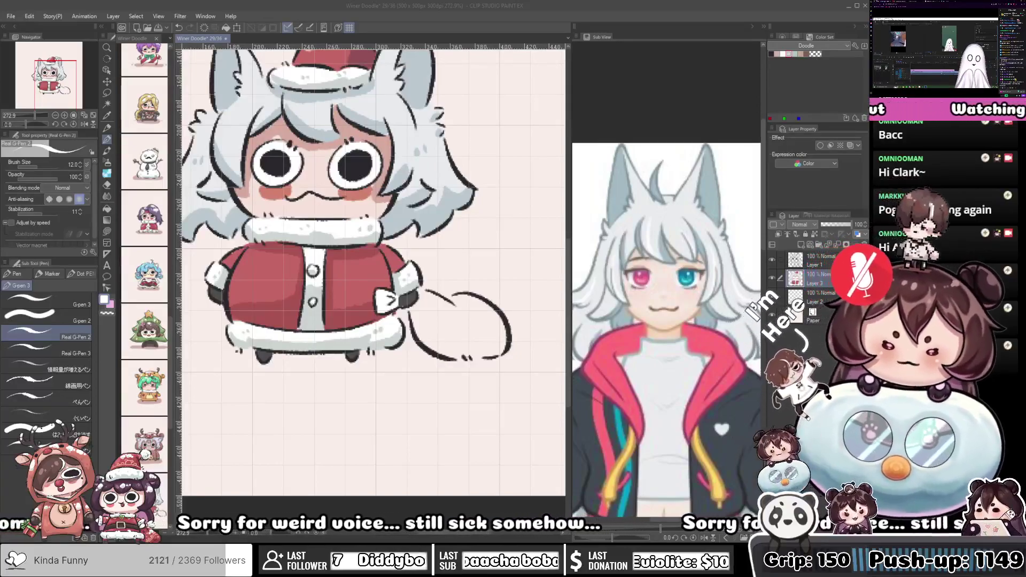
pyautogui.scroll(-2, 460, 274)
pyautogui.scroll(3, 457, 273)
pyautogui.moveTo(433, 286); pyautogui.dragTo(386, 292)
pyautogui.scroll(-2, 386, 292)
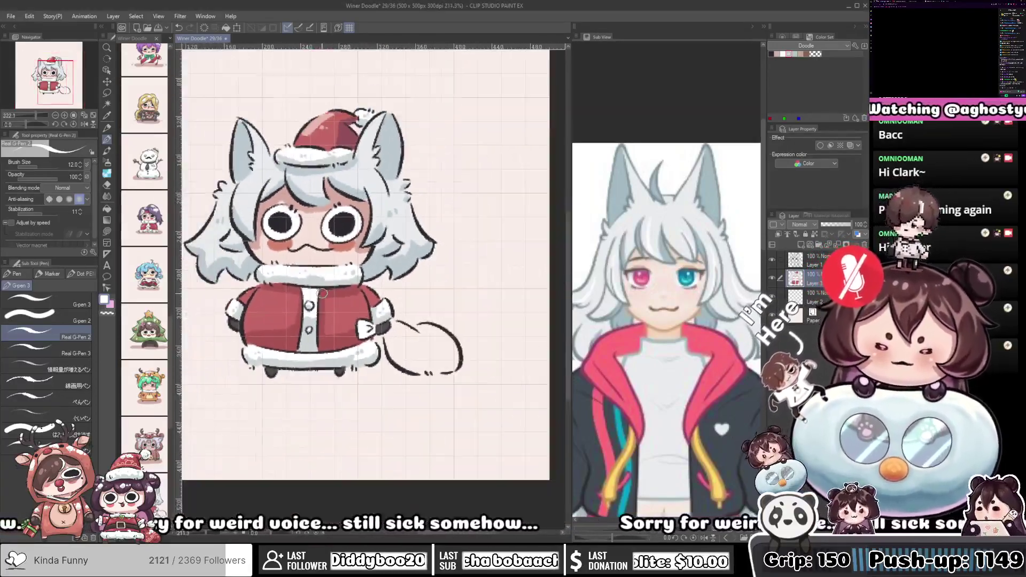
# Colour the coat's round buttons dark to match the mittens
pyautogui.moveTo(449, 308); pyautogui.dragTo(435, 304)
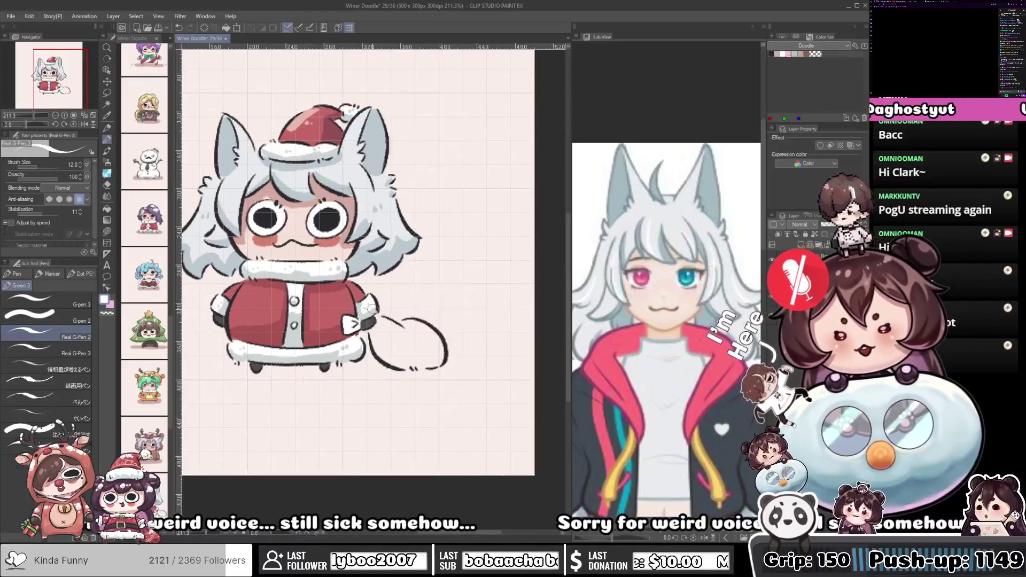
pyautogui.keyDown('alt'); pyautogui.click(369, 323); pyautogui.keyUp('alt')
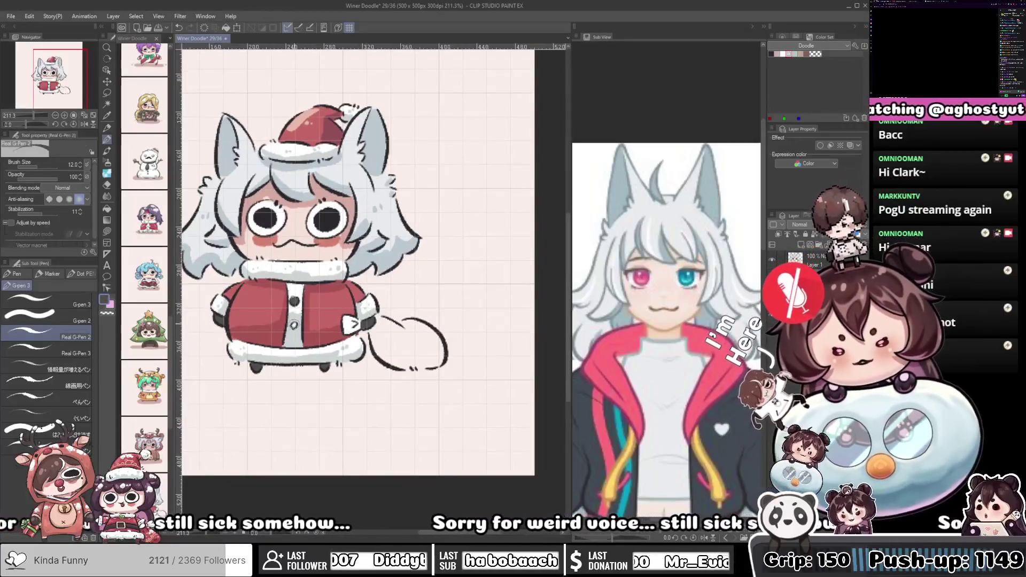
pyautogui.moveTo(332, 301); pyautogui.dragTo(312, 308)
# Fill the body of the sack beside the coat with solid white
pyautogui.keyDown('alt'); pyautogui.click(312, 315); pyautogui.keyUp('alt')
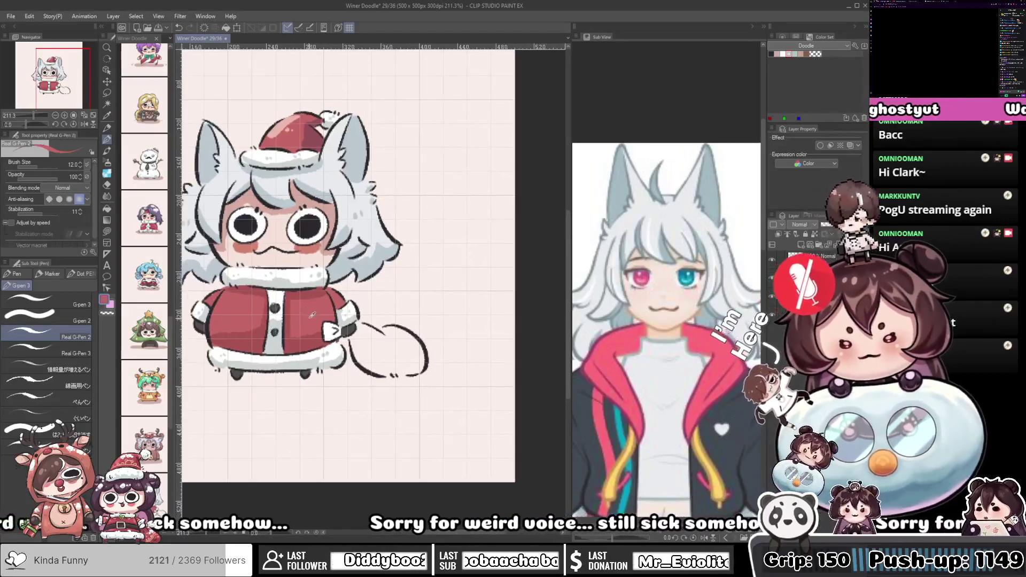
pyautogui.press('x')
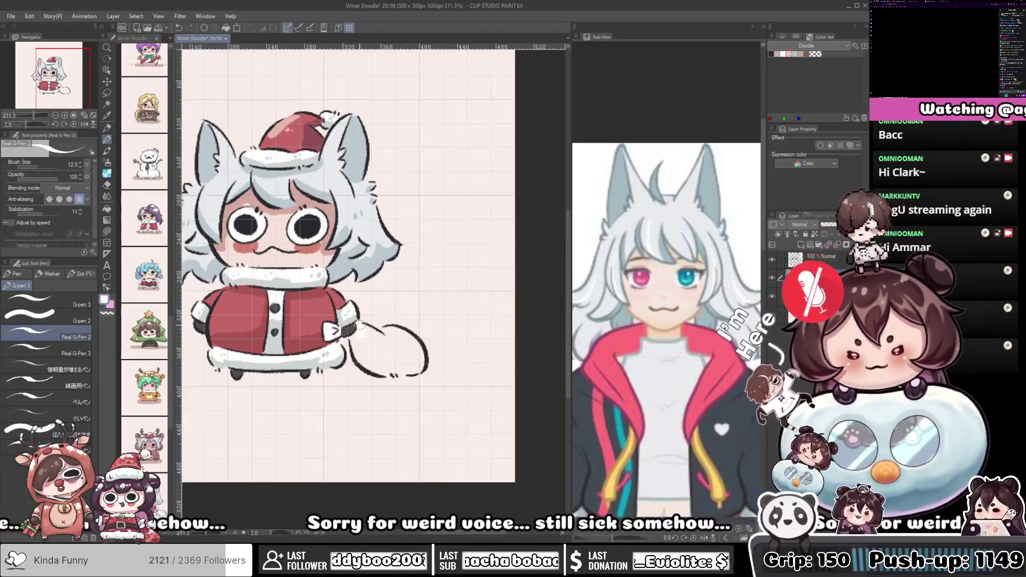
pyautogui.moveTo(355, 338)
pyautogui.mouseDown()
pyautogui.moveTo(368, 358)
pyautogui.moveTo(370, 333)
pyautogui.moveTo(393, 340)
pyautogui.moveTo(391, 331)
pyautogui.moveTo(420, 357)
pyautogui.moveTo(422, 368)
pyautogui.moveTo(391, 356)
pyautogui.moveTo(372, 365)
pyautogui.moveTo(386, 371)
pyautogui.mouseUp()
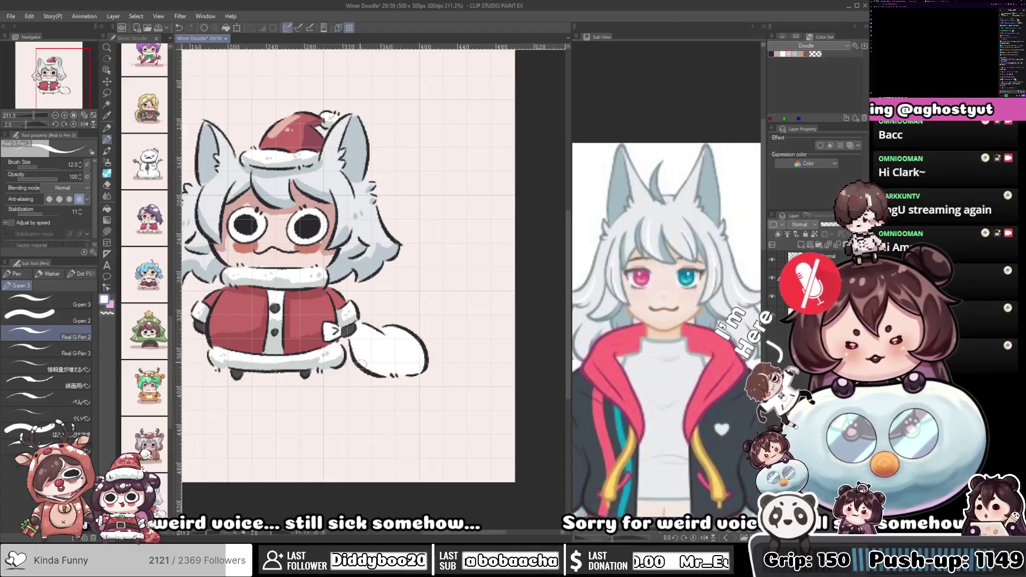
# Shade the white sack with the pale grey of the fur hem and undo the last stroke
pyautogui.keyDown('alt'); pyautogui.click(330, 362); pyautogui.keyUp('alt')
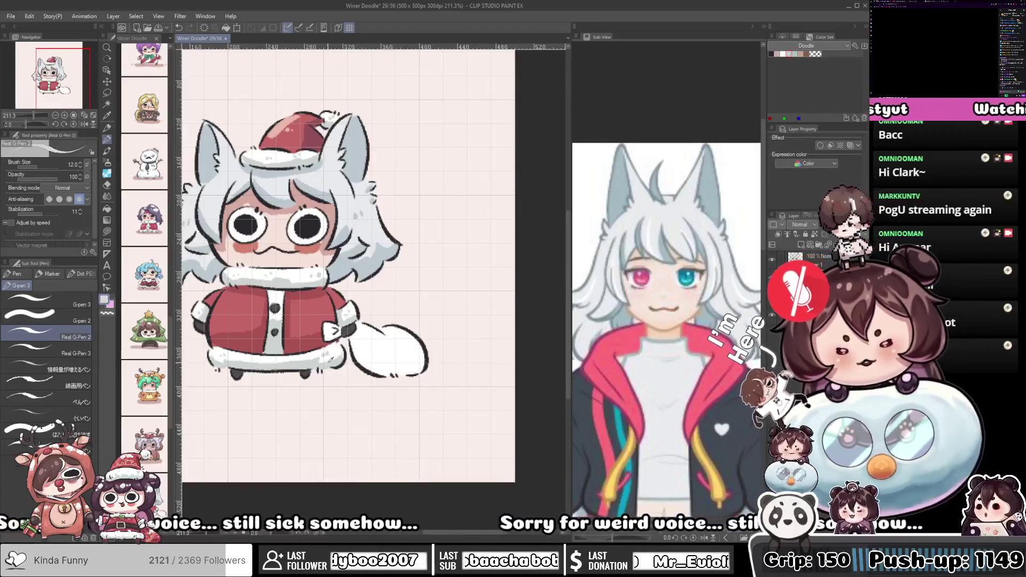
pyautogui.moveTo(350, 337)
pyautogui.mouseDown()
pyautogui.moveTo(366, 369)
pyautogui.moveTo(385, 356)
pyautogui.moveTo(364, 358)
pyautogui.moveTo(391, 366)
pyautogui.moveTo(379, 367)
pyautogui.moveTo(393, 362)
pyautogui.moveTo(399, 340)
pyautogui.mouseUp()
pyautogui.hotkey('ctrl', 'z')
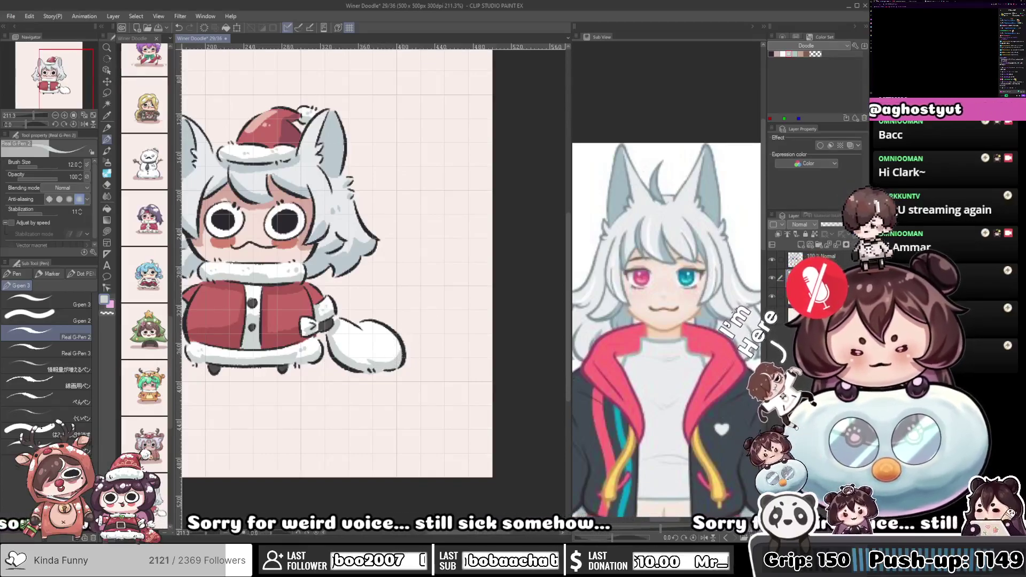
# Hide the paper layer to check the character's fill for gaps, and show it again
pyautogui.click(772, 315)
pyautogui.moveTo(457, 426); pyautogui.dragTo(521, 419)
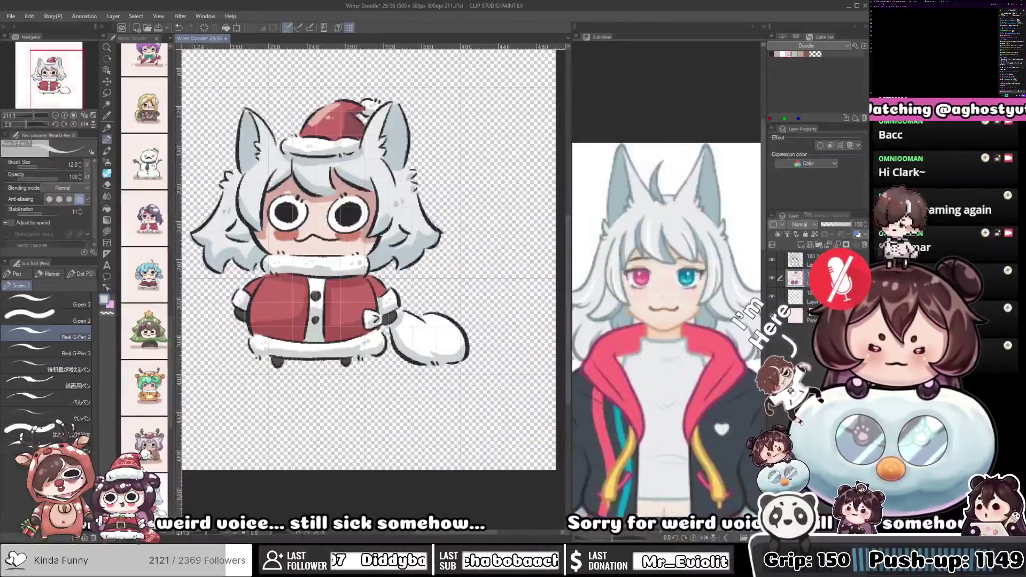
pyautogui.click(772, 315)
pyautogui.moveTo(330, 408); pyautogui.dragTo(367, 414)
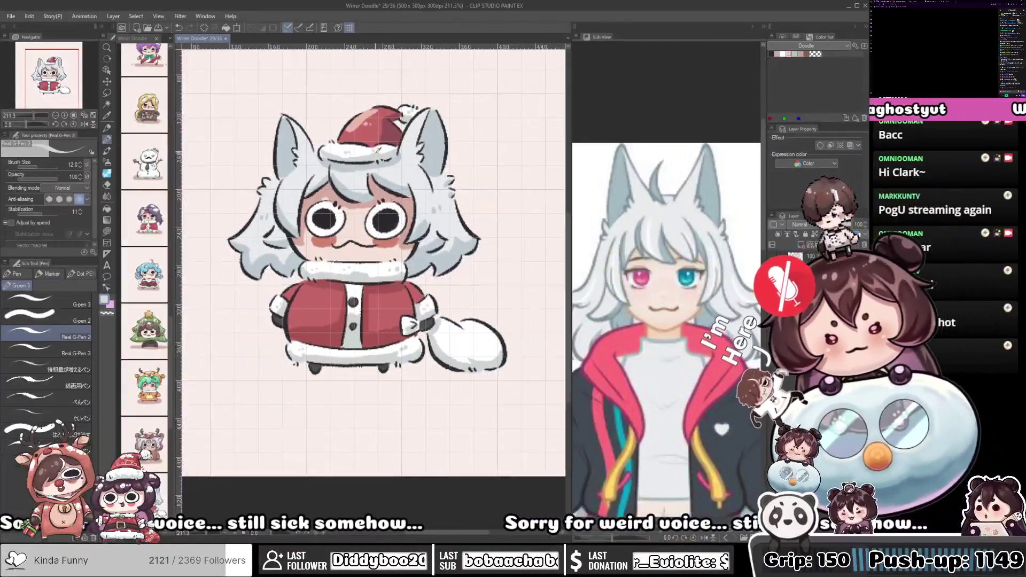
# Paint rounded white snow patches on both halves of the coat's front
pyautogui.keyDown('alt'); pyautogui.click(379, 152); pyautogui.keyUp('alt')
pyautogui.moveTo(327, 304)
pyautogui.mouseDown()
pyautogui.moveTo(362, 260)
pyautogui.moveTo(337, 263)
pyautogui.moveTo(365, 260)
pyautogui.mouseUp()
pyautogui.click(366, 266)
pyautogui.moveTo(428, 257)
pyautogui.mouseDown()
pyautogui.moveTo(409, 261)
pyautogui.moveTo(423, 273)
pyautogui.mouseUp()
pyautogui.click(422, 272)
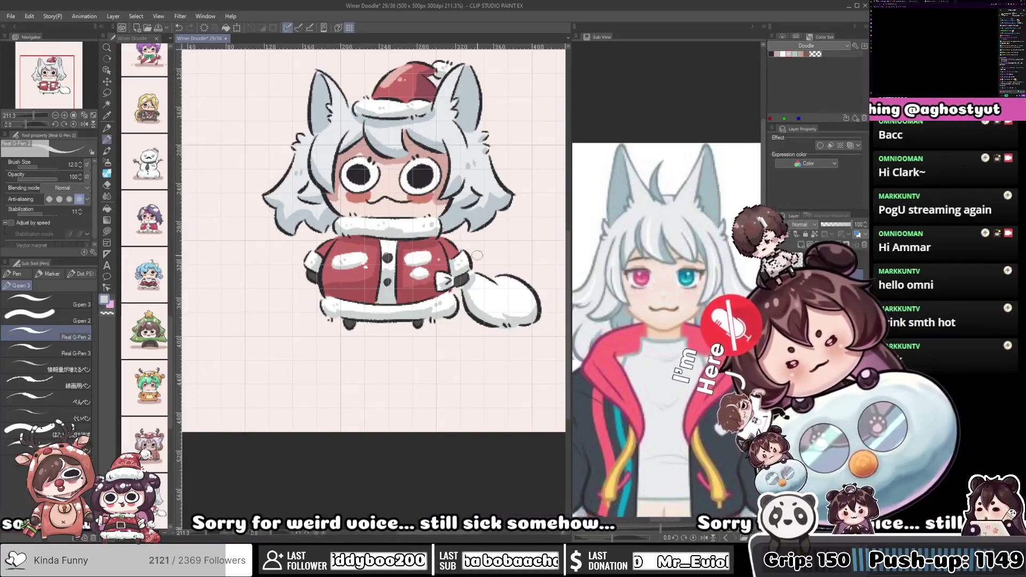
# Paint a muted brownish-pink oval ground shadow beneath the character and sack on the layer below, at brush size 32.9
pyautogui.moveTo(475, 253); pyautogui.dragTo(461, 251)
pyautogui.click(818, 297)
pyautogui.click(777, 54)
pyautogui.moveTo(325, 310)
pyautogui.mouseDown()
pyautogui.moveTo(251, 340)
pyautogui.moveTo(492, 328)
pyautogui.moveTo(294, 338)
pyautogui.mouseUp()
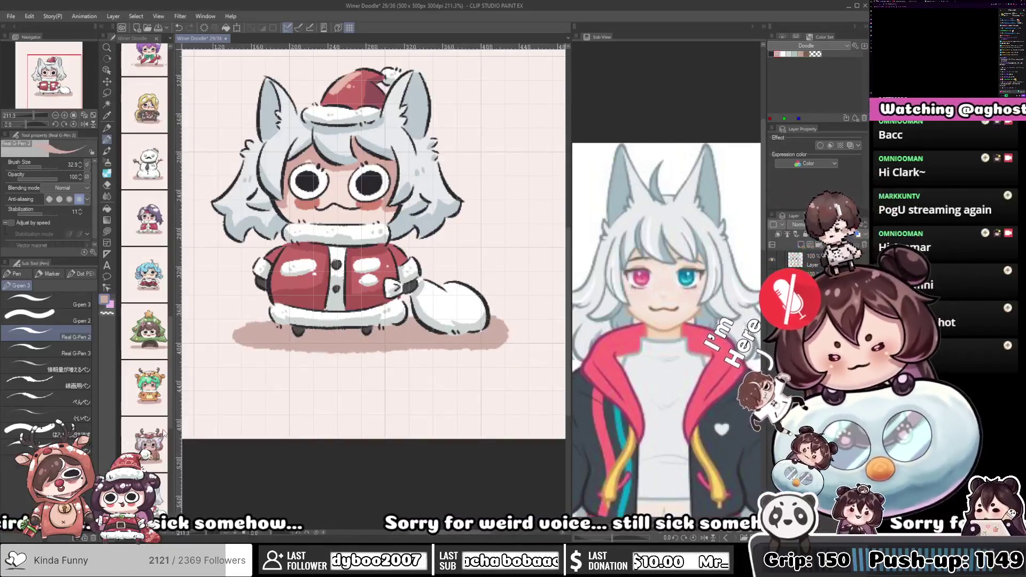
# Open page 28 to copy its signature layer and collapse the reference image view
pyautogui.moveTo(170, 420); pyautogui.dragTo(170, 450)
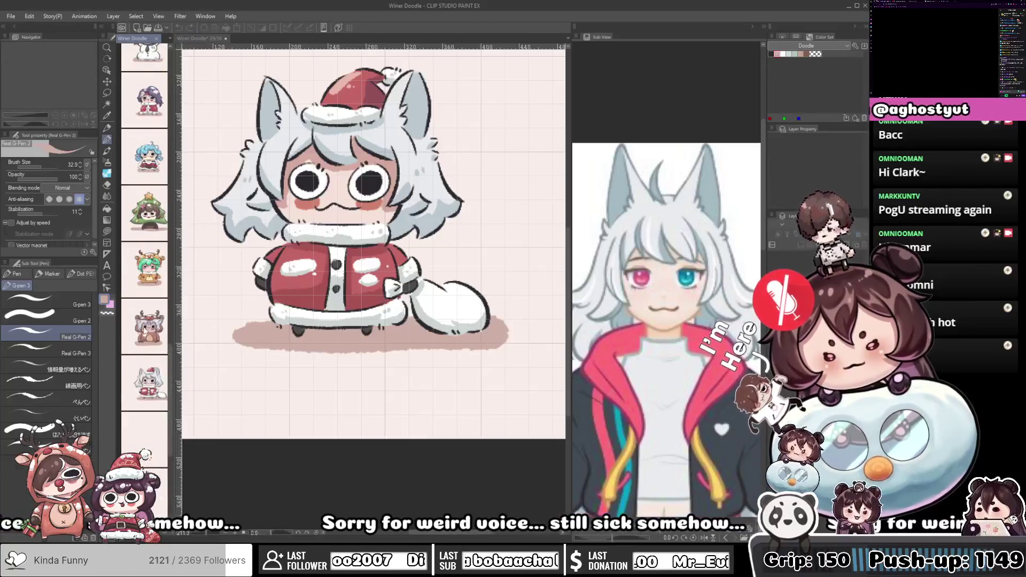
pyautogui.doubleClick(145, 327)
pyautogui.moveTo(178, 322); pyautogui.dragTo(210, 319)
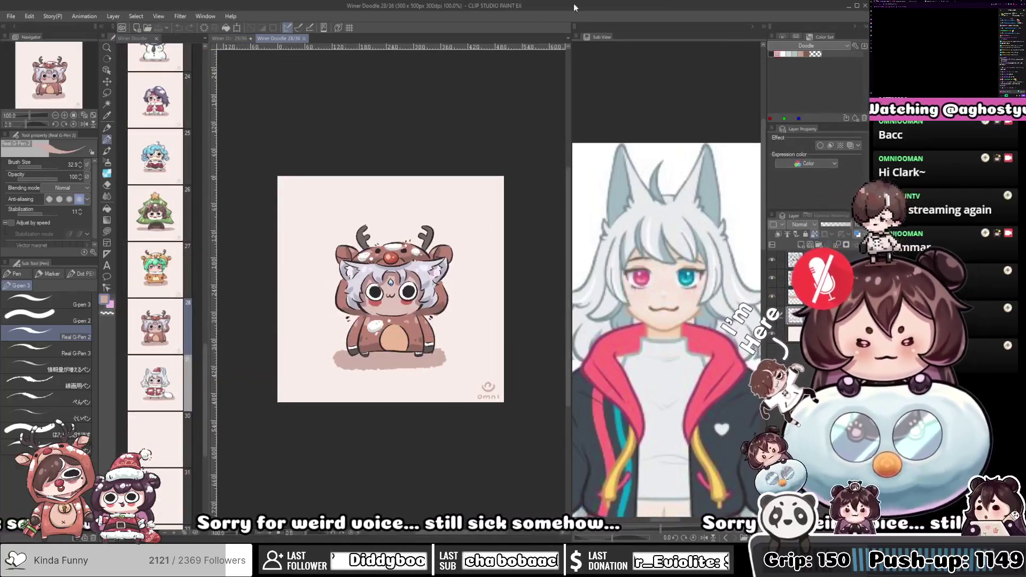
pyautogui.click(745, 24)
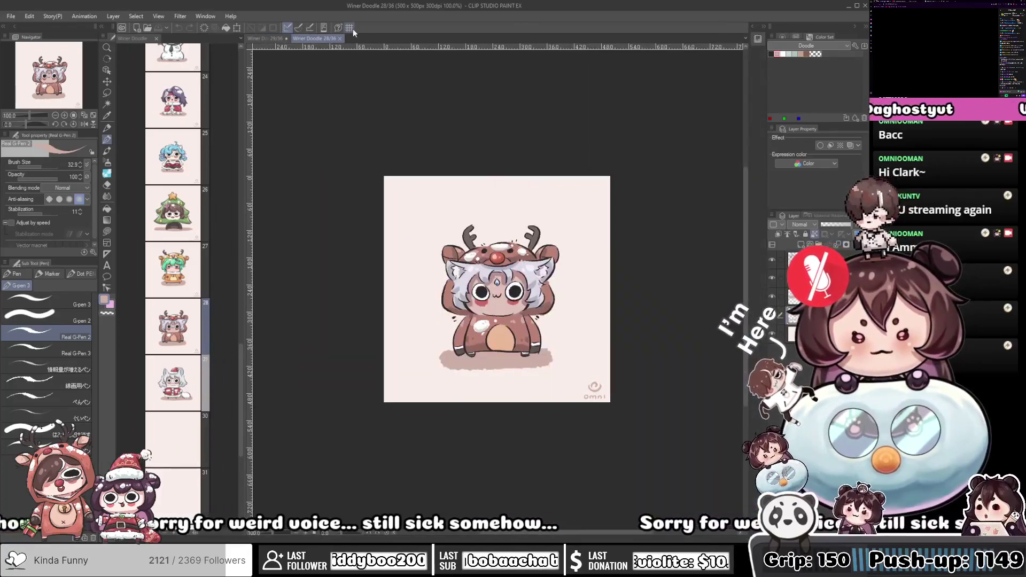
# Paste the signature directly above the paper layer on page 29 and save the page
pyautogui.click(275, 34)
pyautogui.click(823, 316)
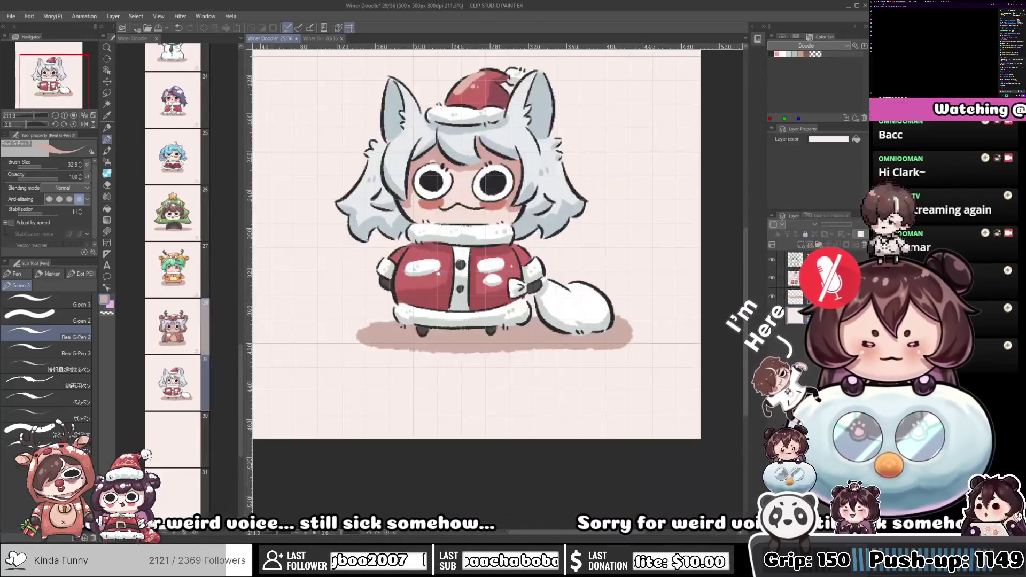
pyautogui.hotkey('ctrl', 'v')
pyautogui.scroll(-2, 560, 299)
pyautogui.hotkey('ctrl', '-')
pyautogui.hotkey('ctrl', 's')
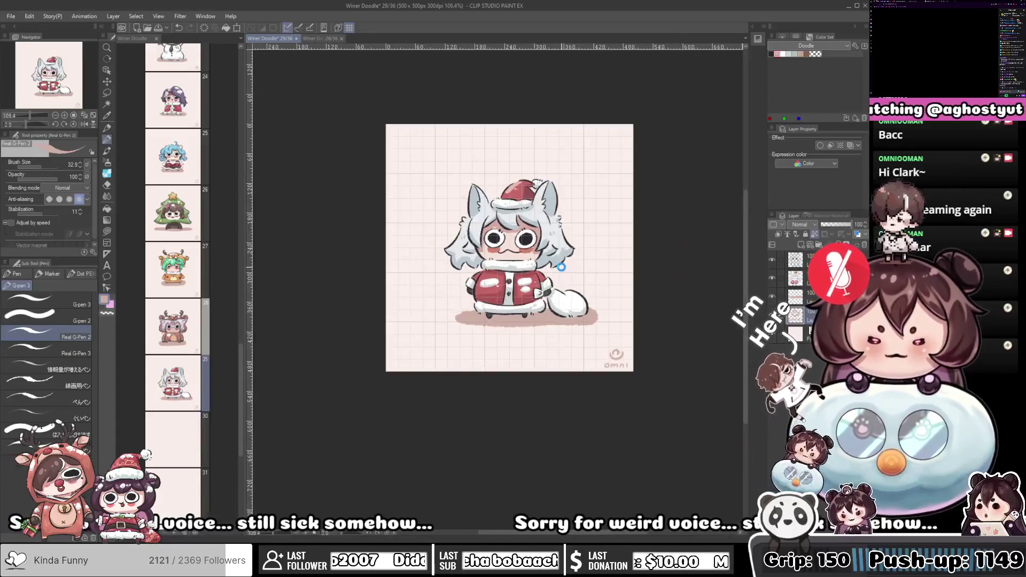
pyautogui.doubleClick(189, 454)
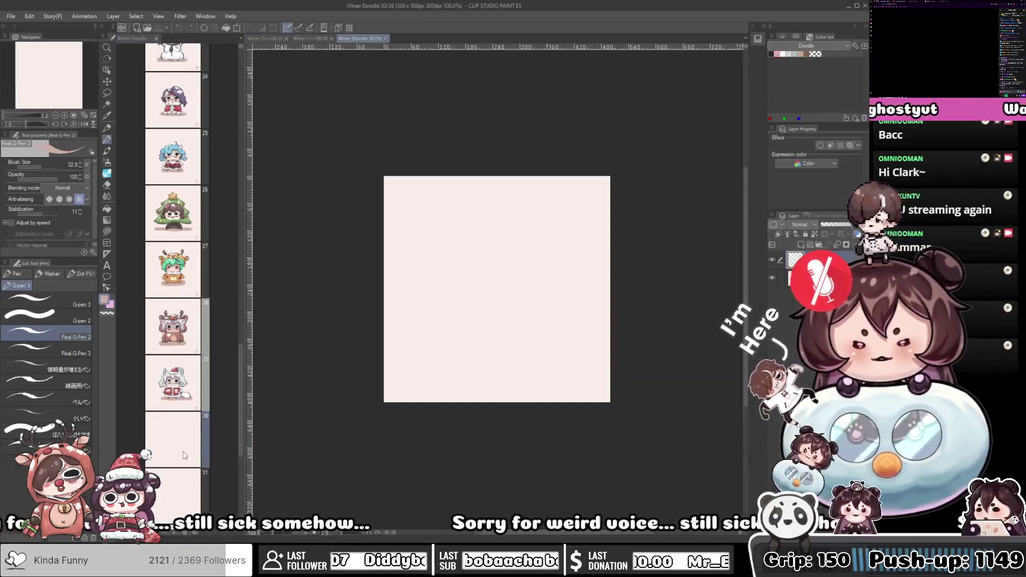
pyautogui.click(315, 38)
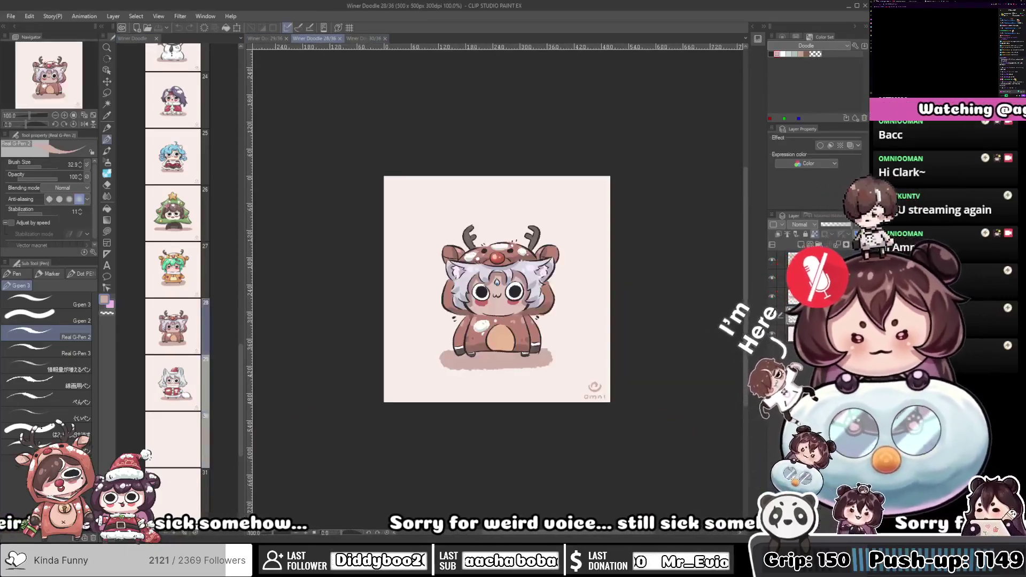
pyautogui.doubleClick(157, 382)
# Close pages 30 and 28, keeping page 29 open
pyautogui.click(9, 19)
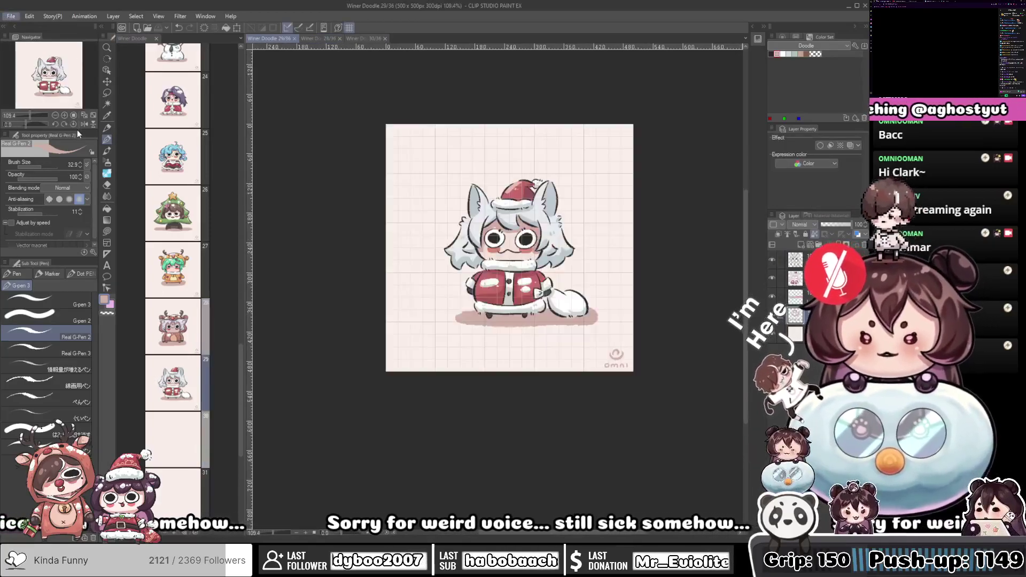
pyautogui.click(223, 153)
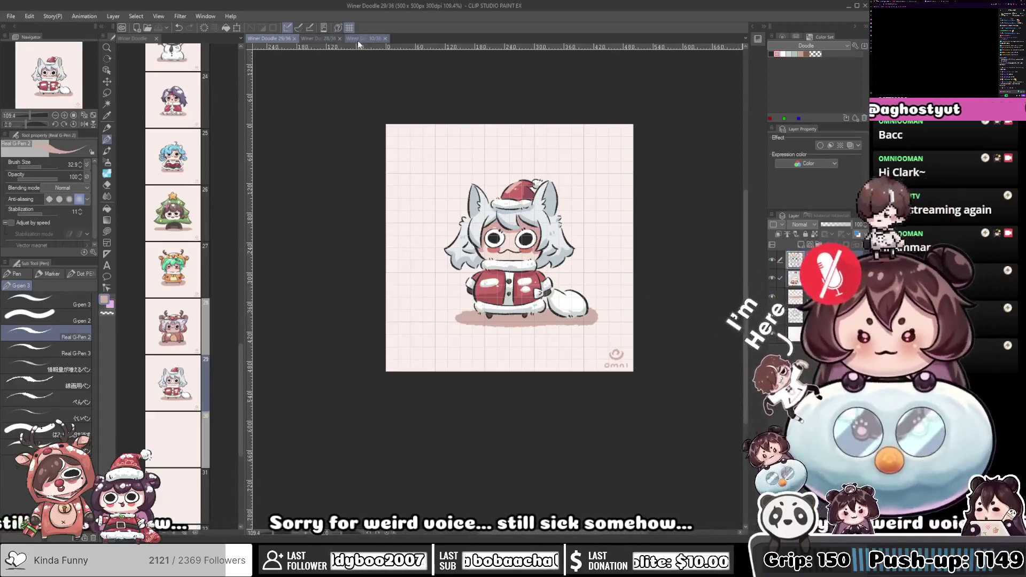
pyautogui.click(384, 40)
pyautogui.click(340, 38)
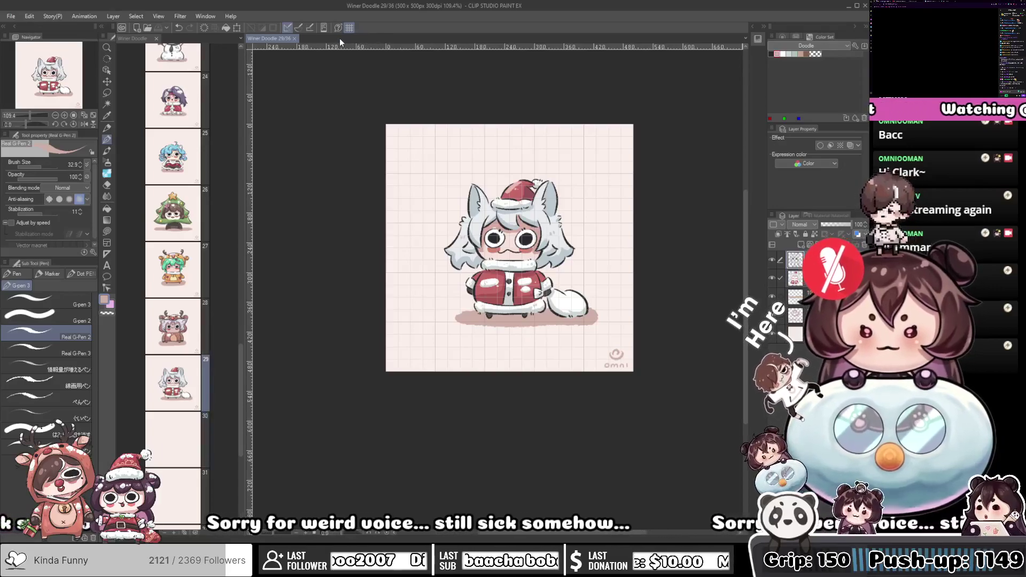
# Paste the finished Santa character into page 1 and place it beside the blue-haired chibi in the upper row
pyautogui.moveTo(240, 383); pyautogui.dragTo(259, 60)
pyautogui.doubleClick(182, 79)
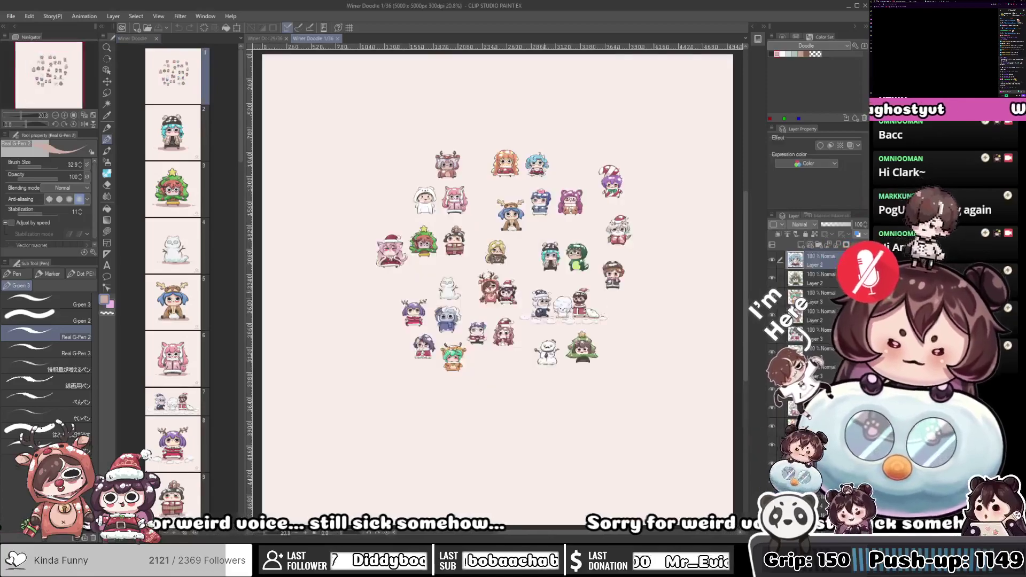
pyautogui.hotkey('ctrl', 'v')
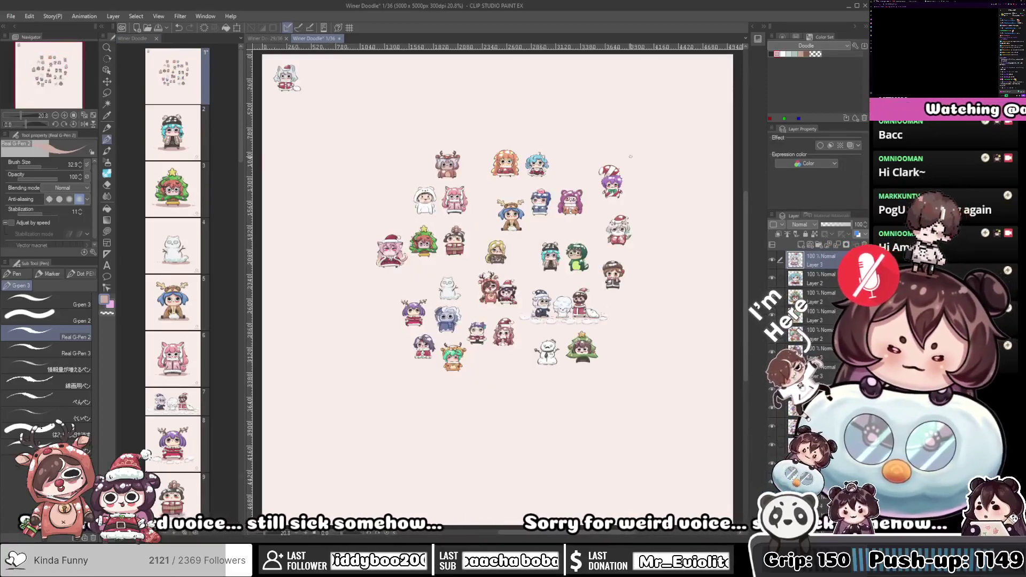
pyautogui.press('o')
pyautogui.moveTo(289, 87); pyautogui.dragTo(572, 177)
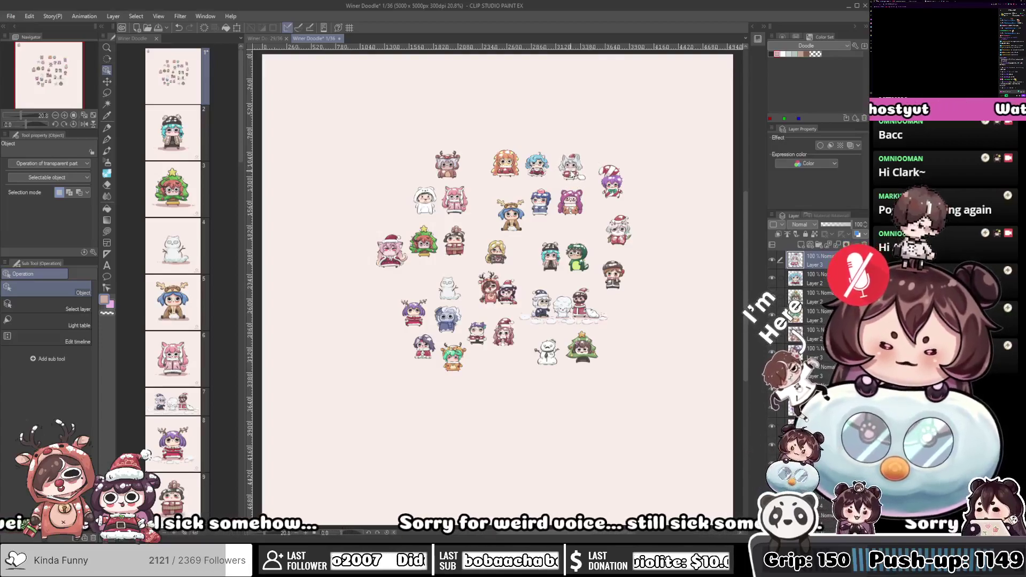
# Examine the arrangement of the chibi characters across page 1 and return to page 29
pyautogui.scroll(6, 406, 258)
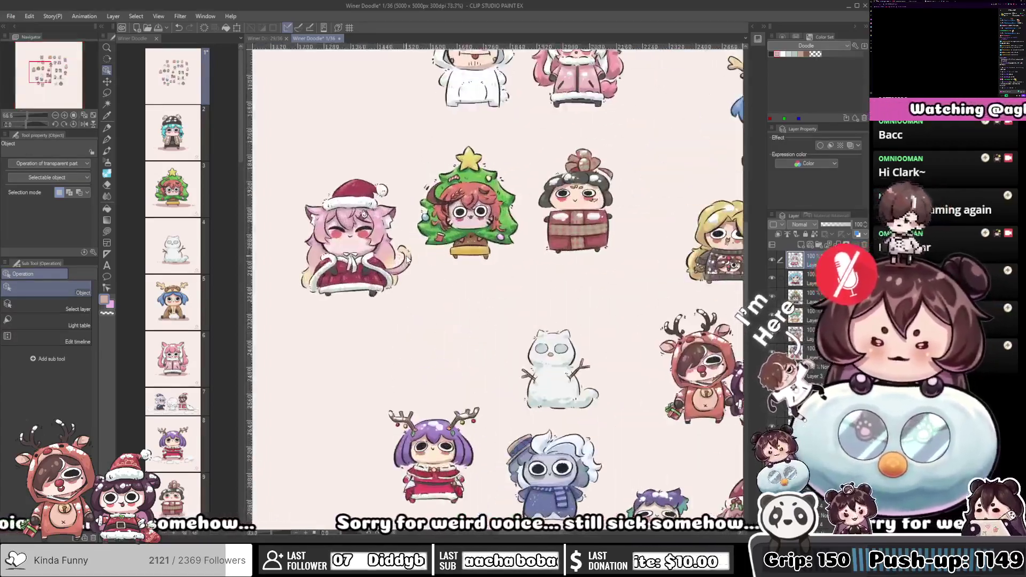
pyautogui.scroll(-1, 406, 257)
pyautogui.scroll(-4, 406, 257)
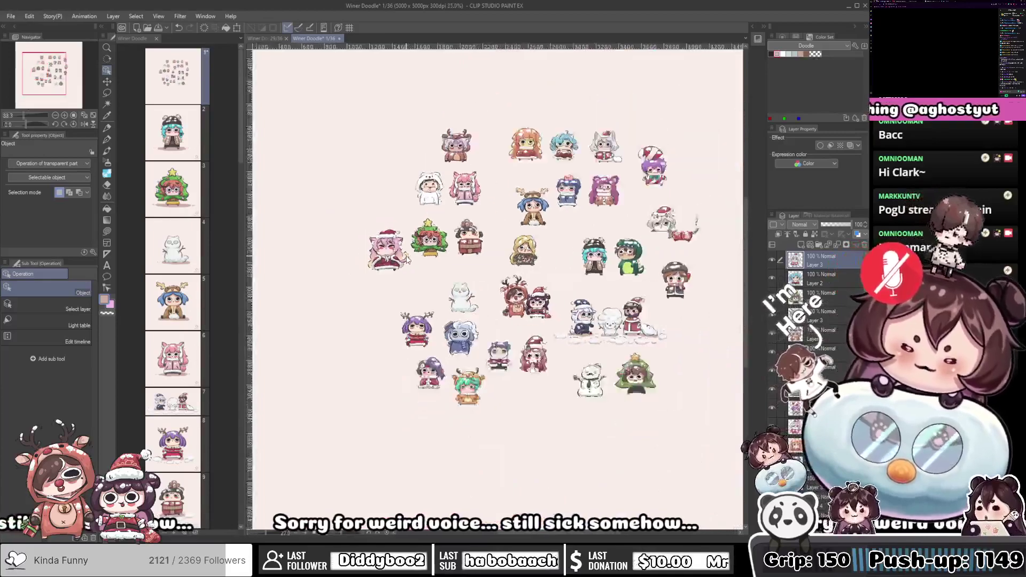
pyautogui.scroll(-2, 407, 260)
pyautogui.scroll(1, 521, 274)
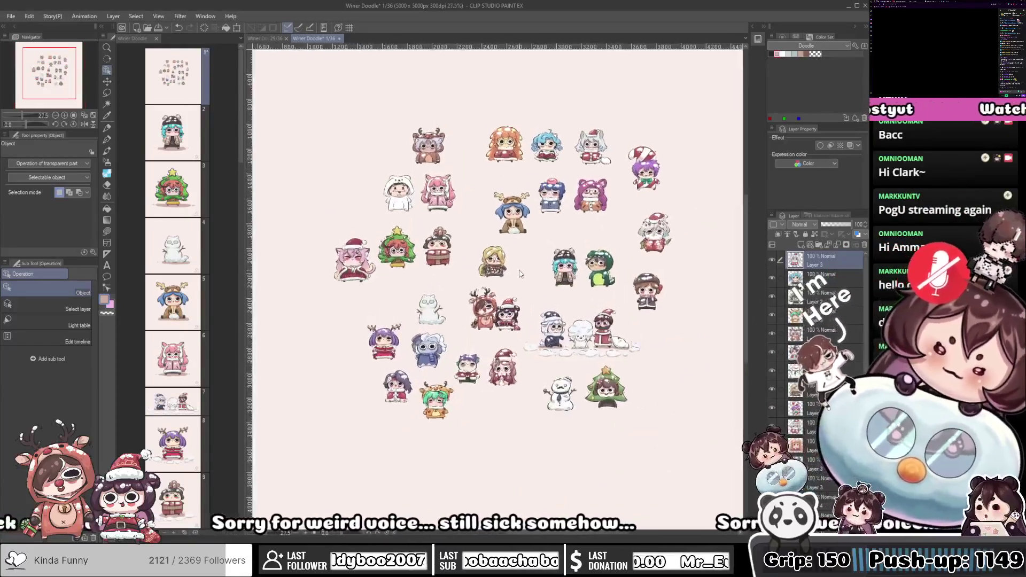
pyautogui.scroll(-3, 521, 274)
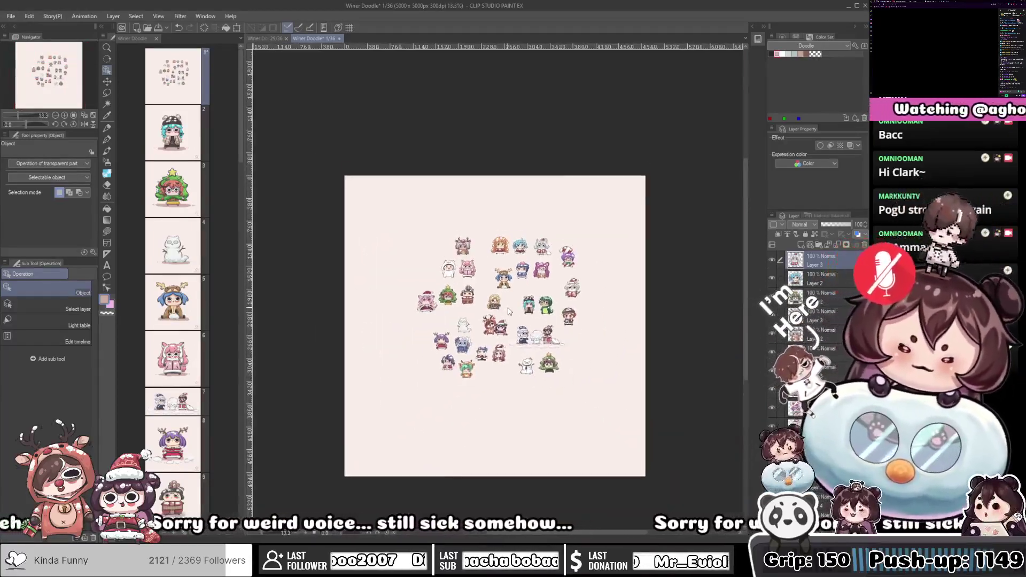
pyautogui.scroll(3, 509, 311)
pyautogui.moveTo(509, 311); pyautogui.dragTo(506, 279)
pyautogui.click(269, 39)
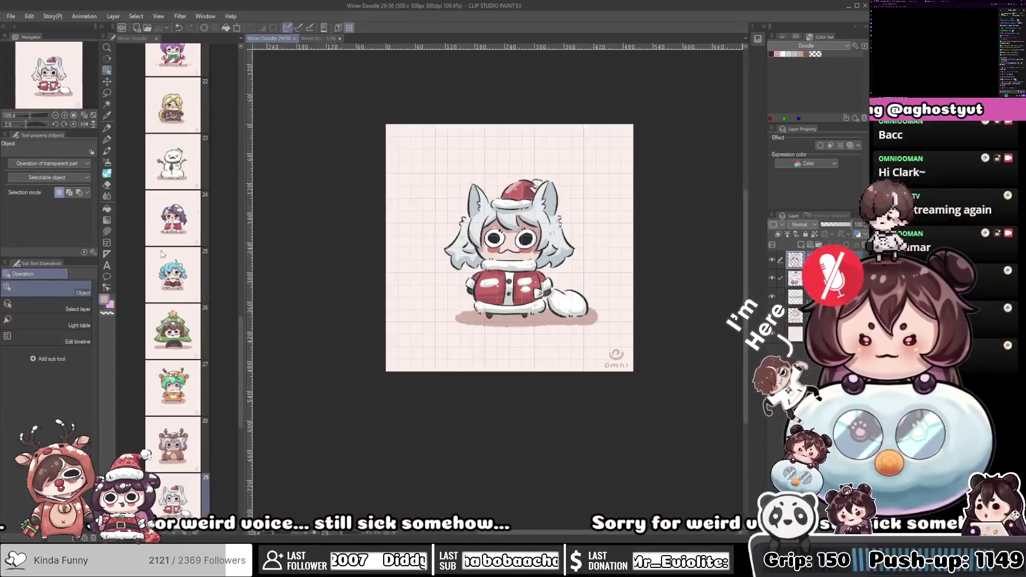
# Open the blank page 30 of the Winer Doodle file for drawing and close page 29
pyautogui.click(193, 457)
pyautogui.scroll(-1, 198, 477)
pyautogui.click(192, 483)
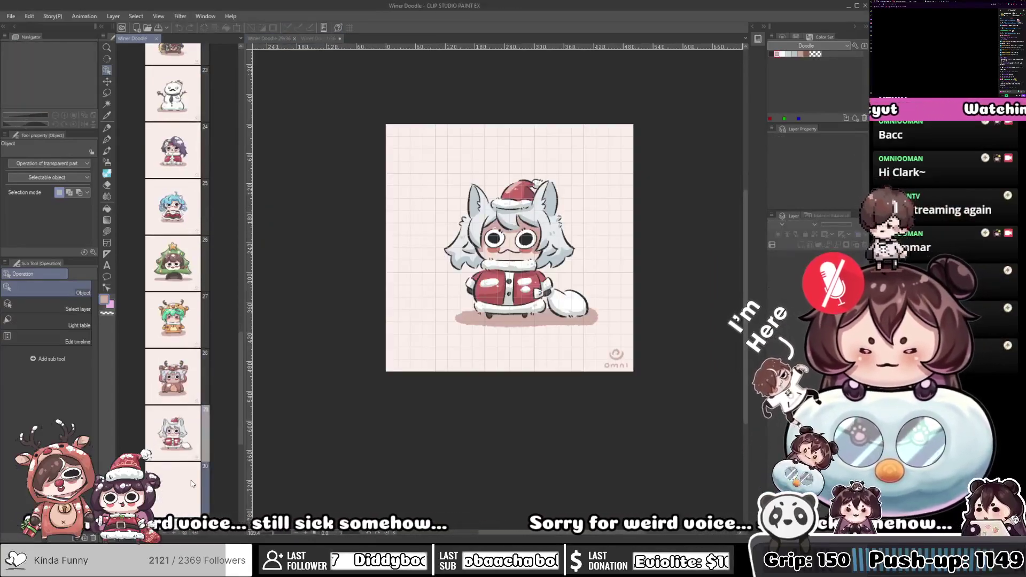
pyautogui.doubleClick(193, 484)
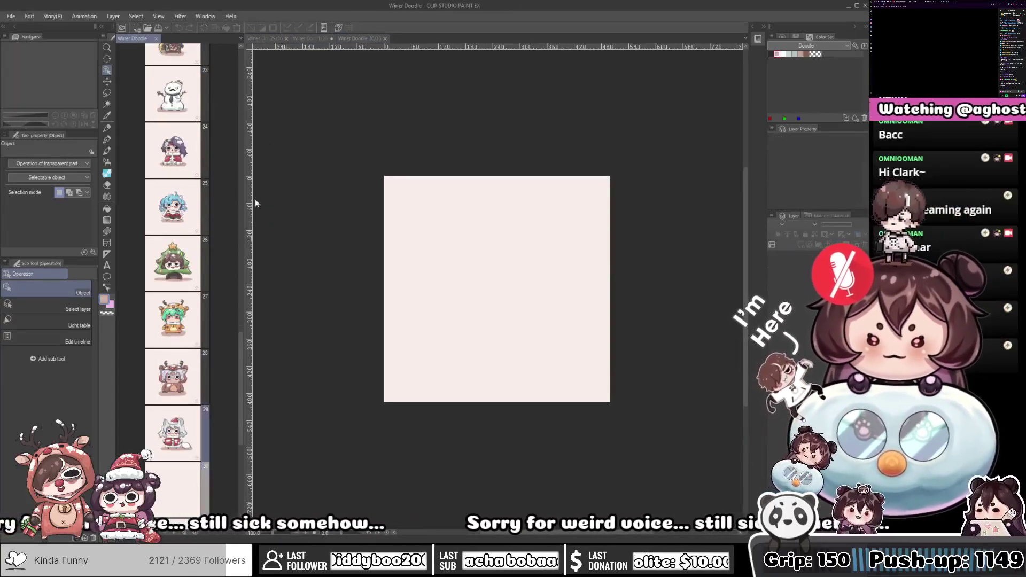
pyautogui.click(270, 38)
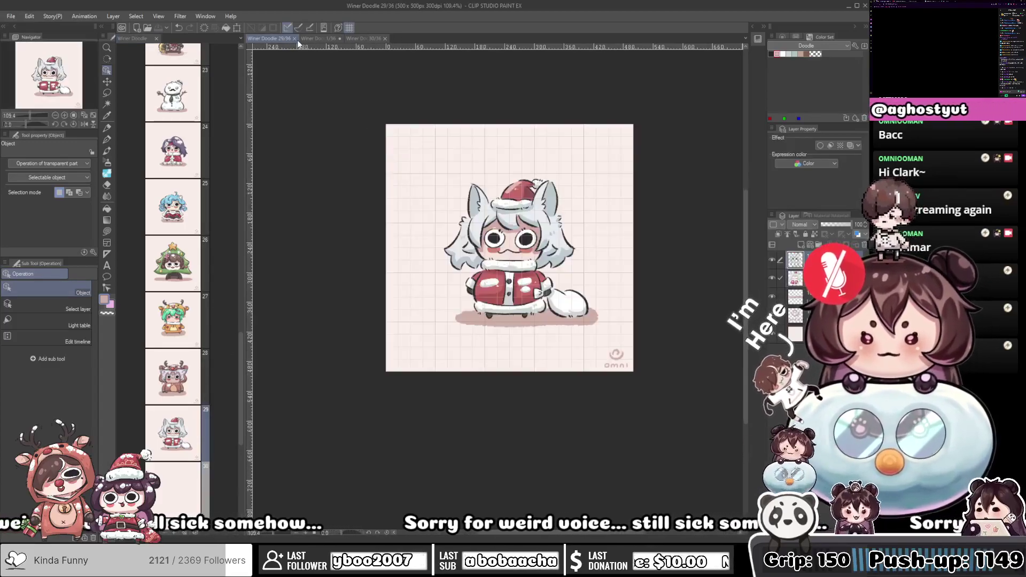
pyautogui.click(294, 38)
pyautogui.click(316, 38)
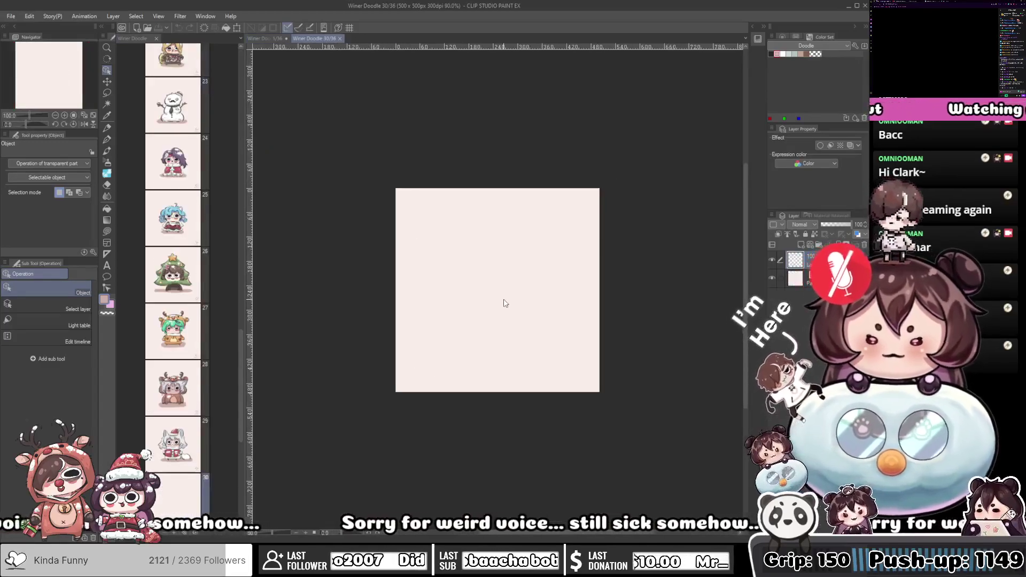
pyautogui.scroll(3, 504, 303)
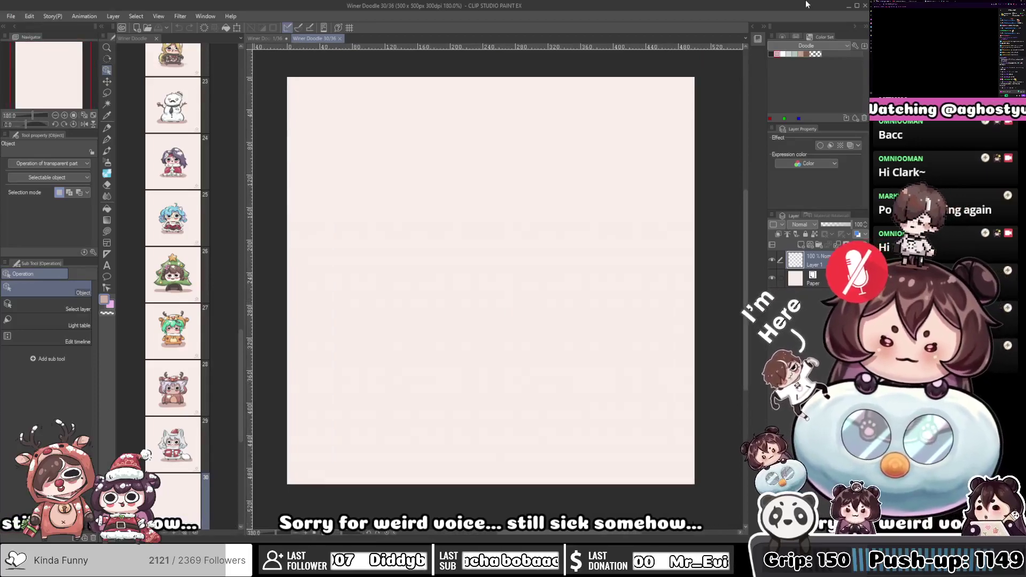
# Show the reference images beside page 30 and bring up the character sheet of the brown-haired girl in a white dress
pyautogui.click(758, 38)
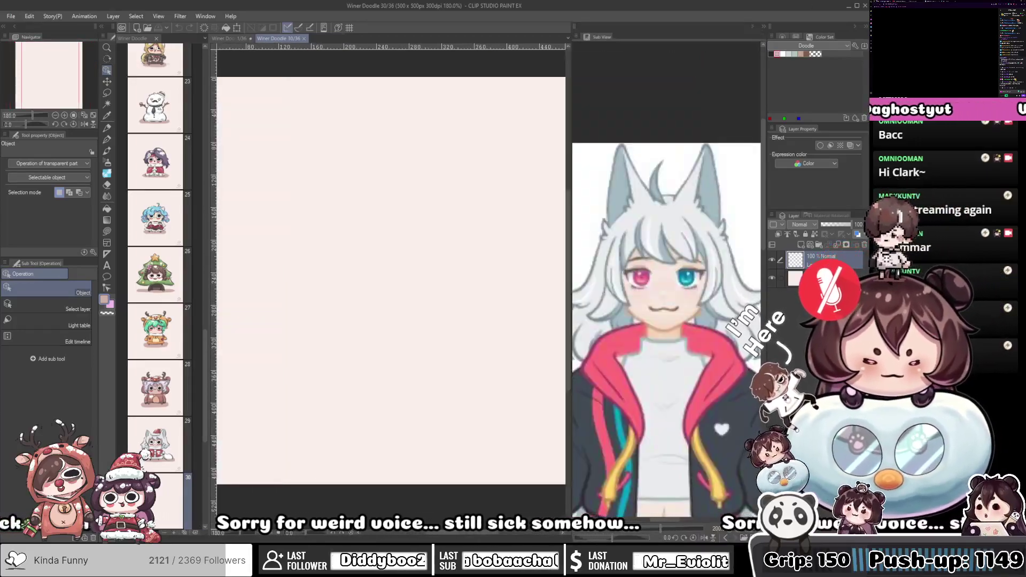
pyautogui.click(735, 538)
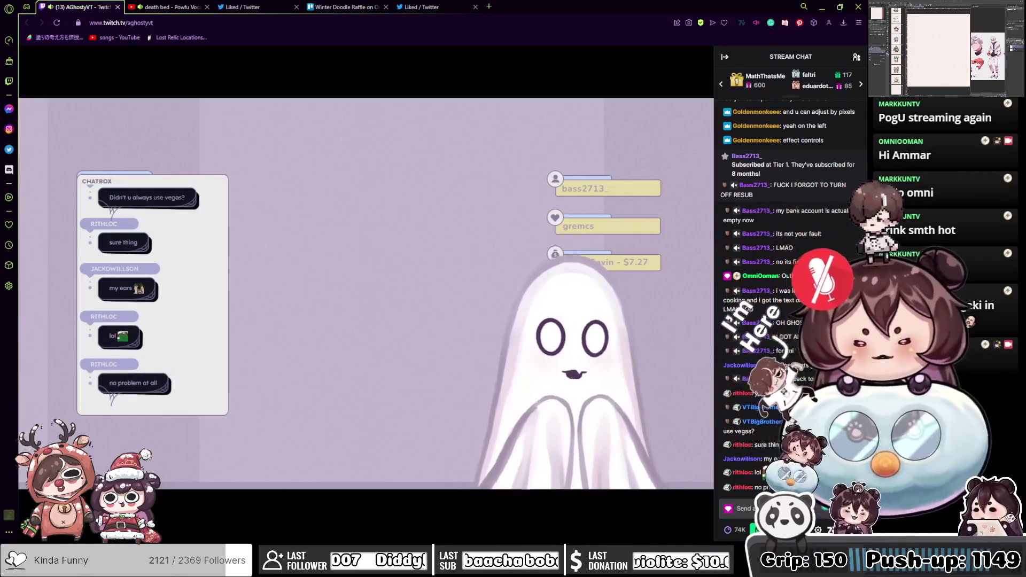
pyautogui.click(140, 23)
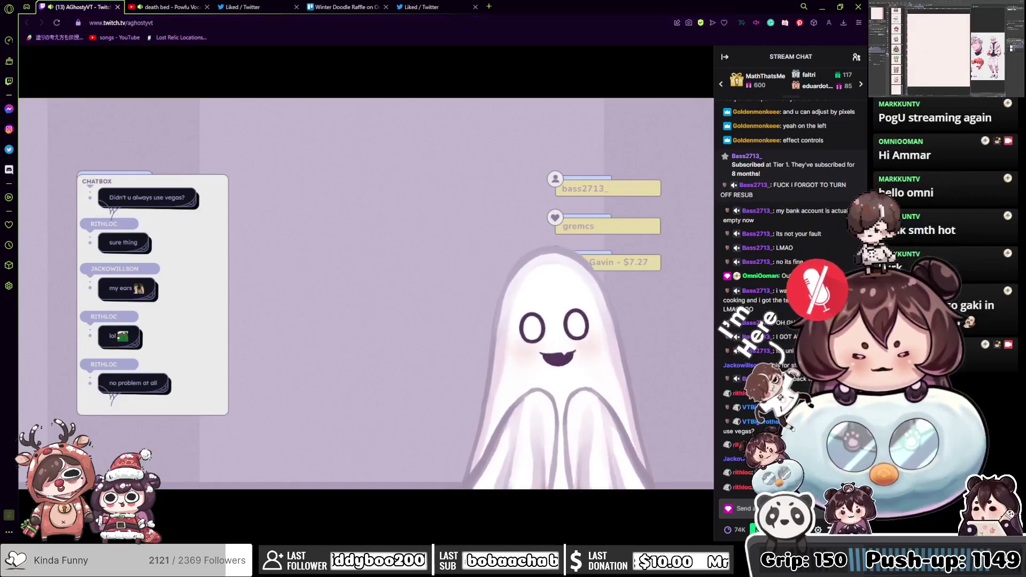
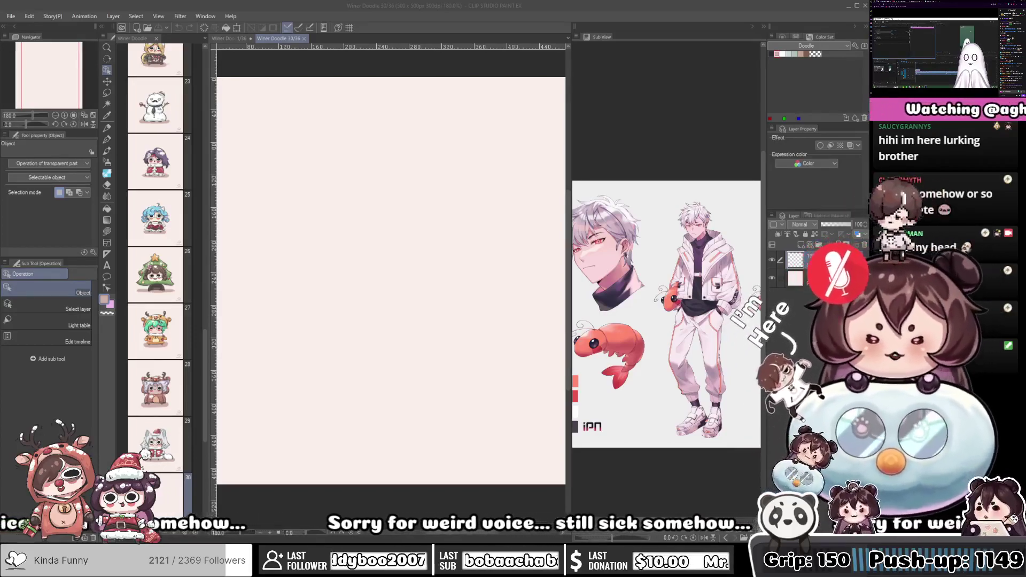
pyautogui.scroll(-5, 397, 267)
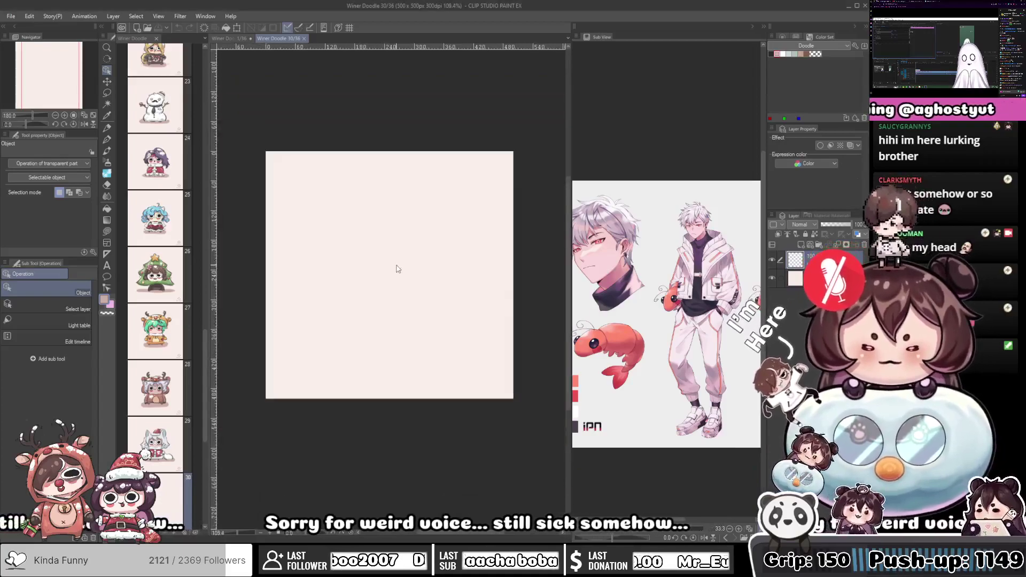
pyautogui.scroll(4, 396, 268)
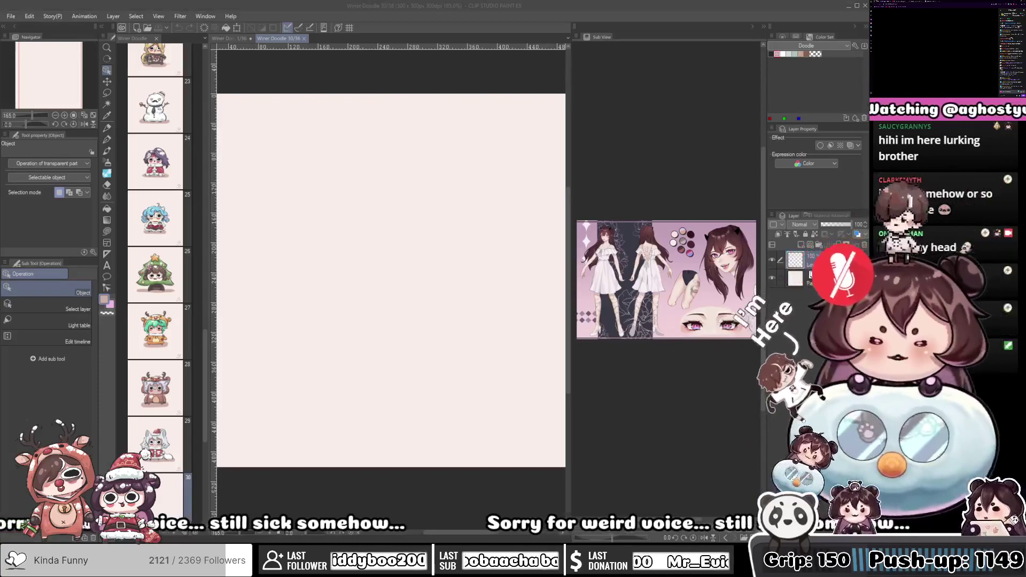
pyautogui.click(352, 290)
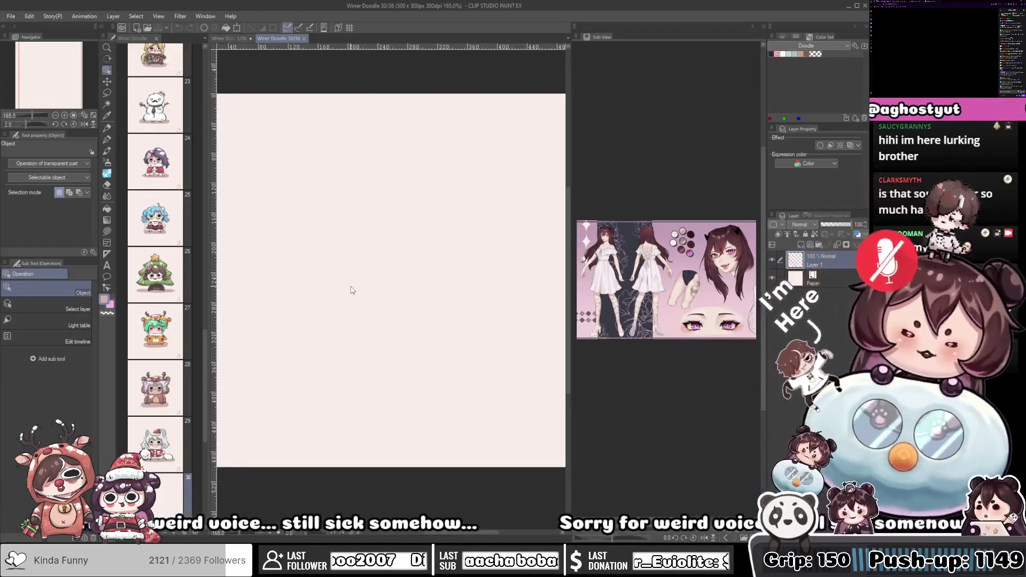
pyautogui.hotkey('alt', 'Tab')
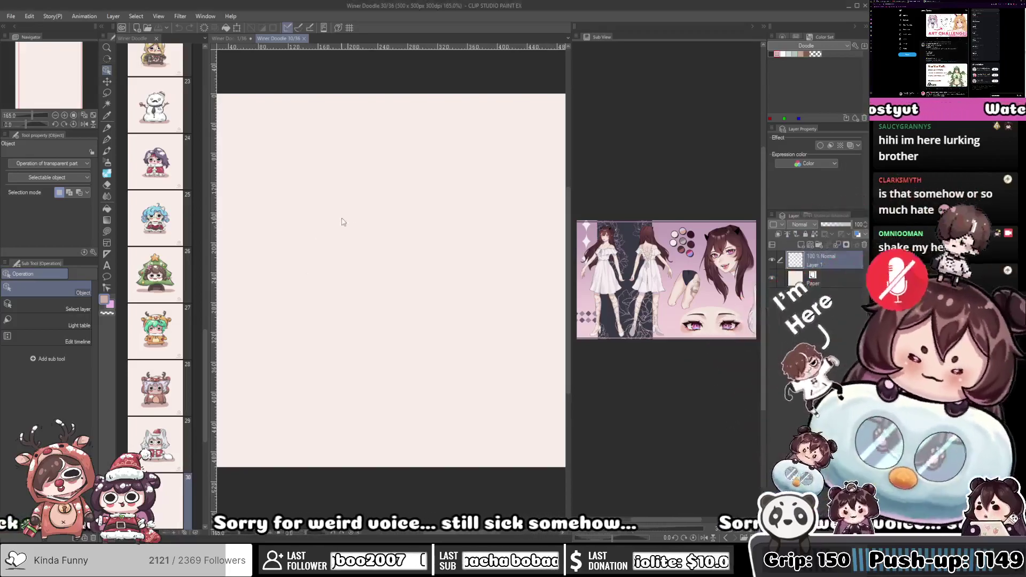
# Turn on the grid over the blank canvas of page 30
pyautogui.click(480, 321)
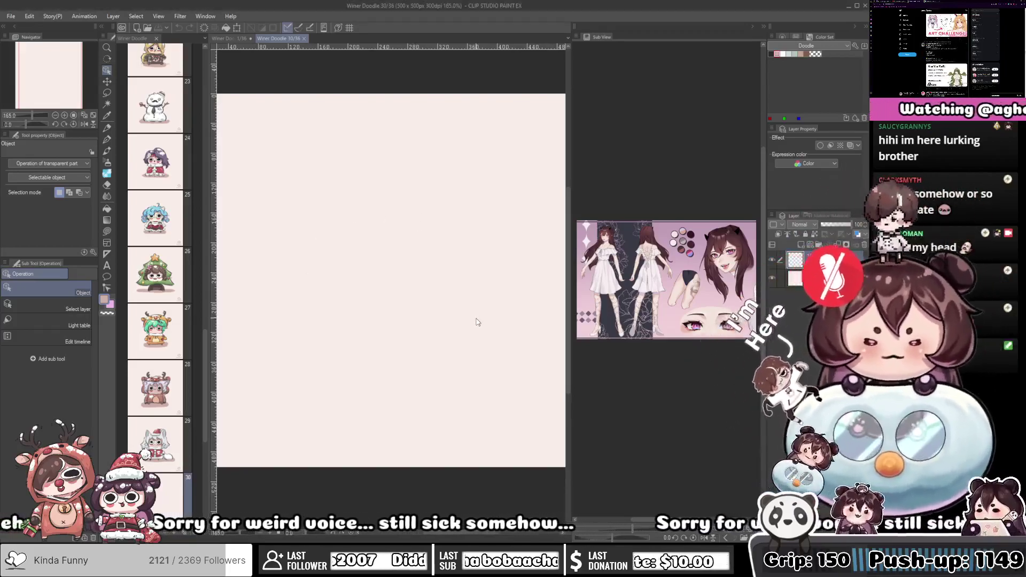
pyautogui.scroll(-1, 478, 322)
pyautogui.moveTo(471, 310); pyautogui.dragTo(467, 307)
pyautogui.scroll(-3, 470, 310)
pyautogui.scroll(2, 474, 302)
pyautogui.scroll(1, 474, 305)
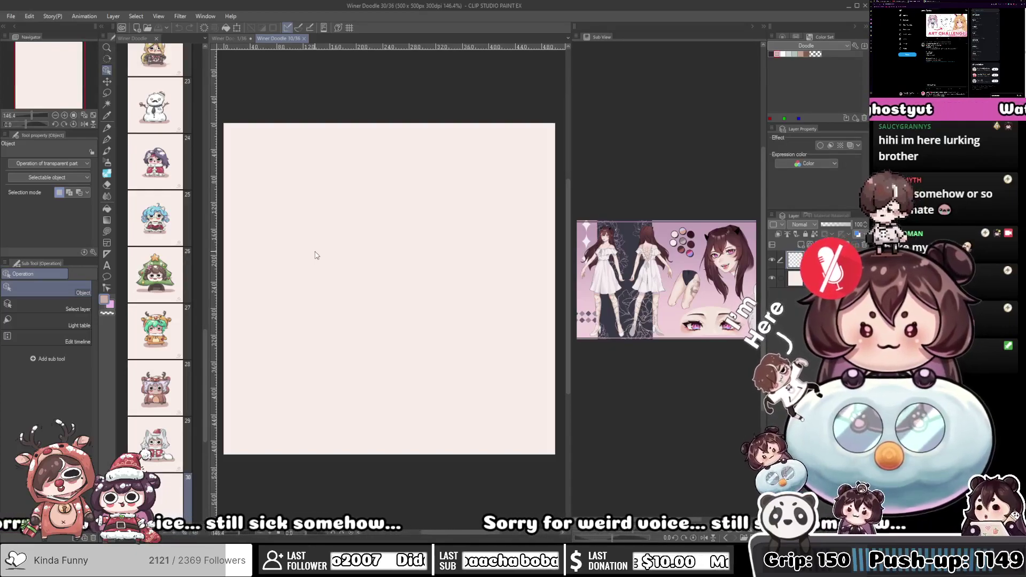
pyautogui.scroll(-2, 315, 256)
pyautogui.click(349, 27)
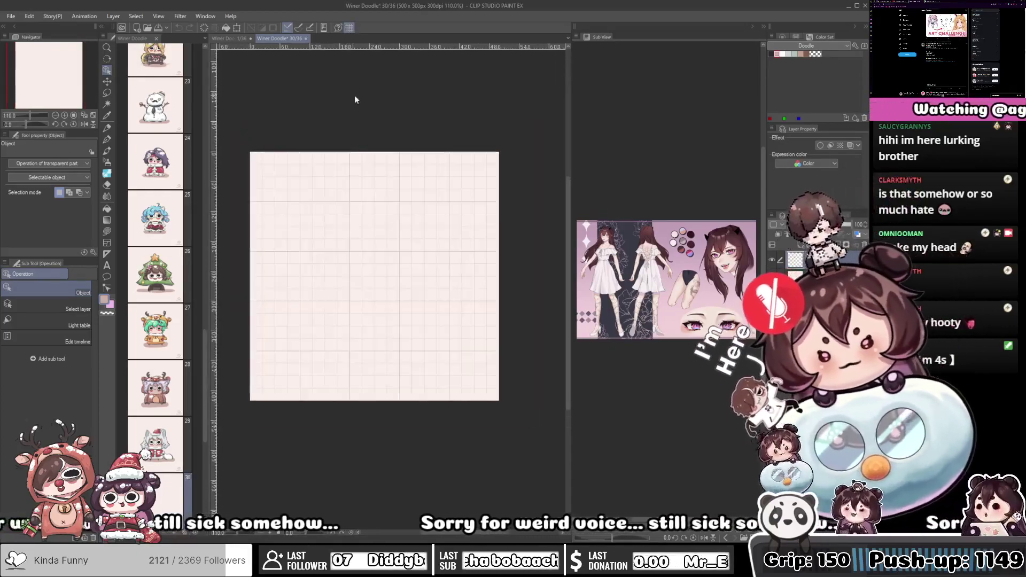
pyautogui.scroll(2, 352, 70)
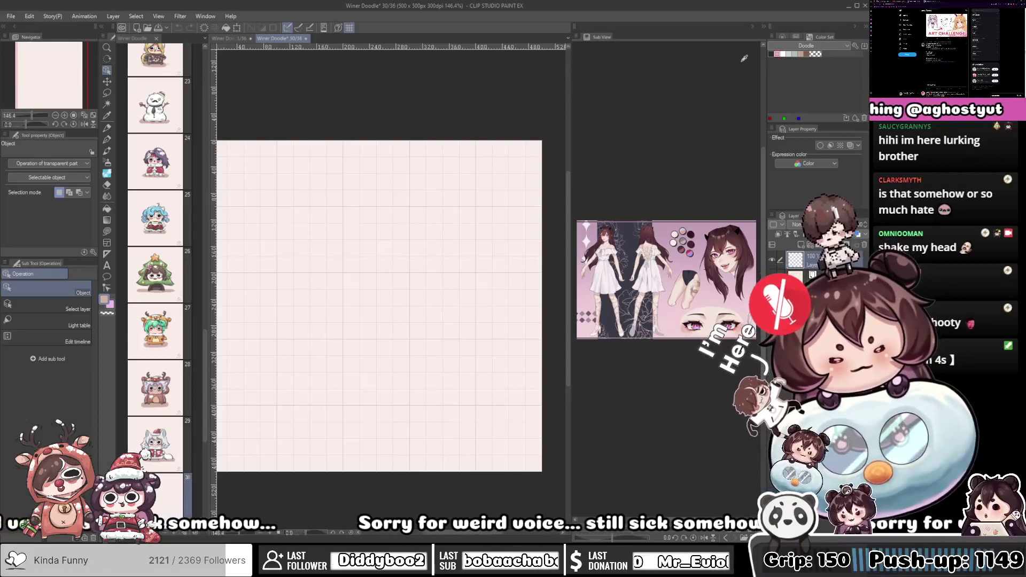
# Choose the dark swatch from the Doodle color set and select the Real G-Pen 2 brush
pyautogui.click(771, 53)
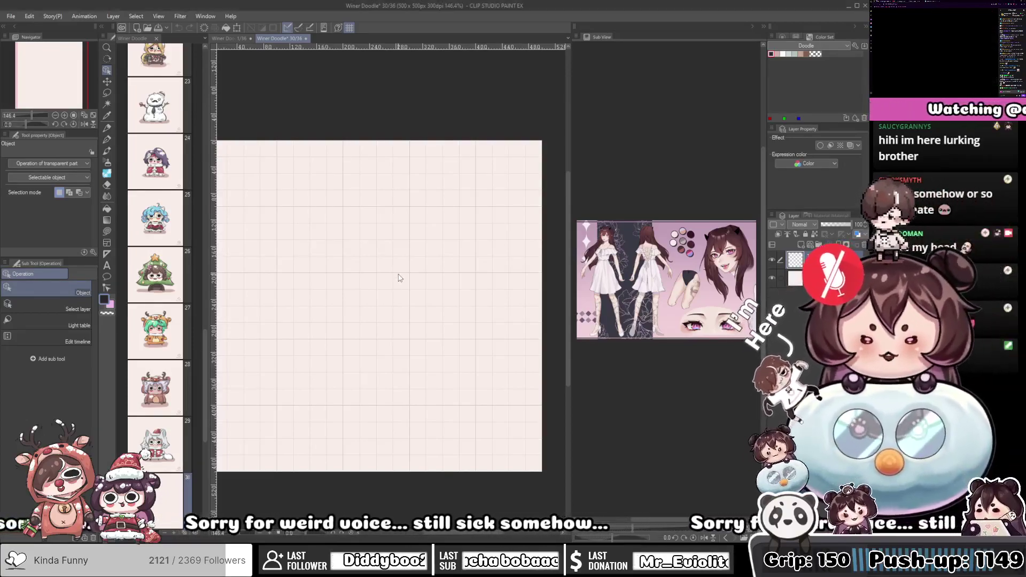
pyautogui.scroll(-2, 374, 274)
pyautogui.scroll(1, 366, 273)
pyautogui.press('p')
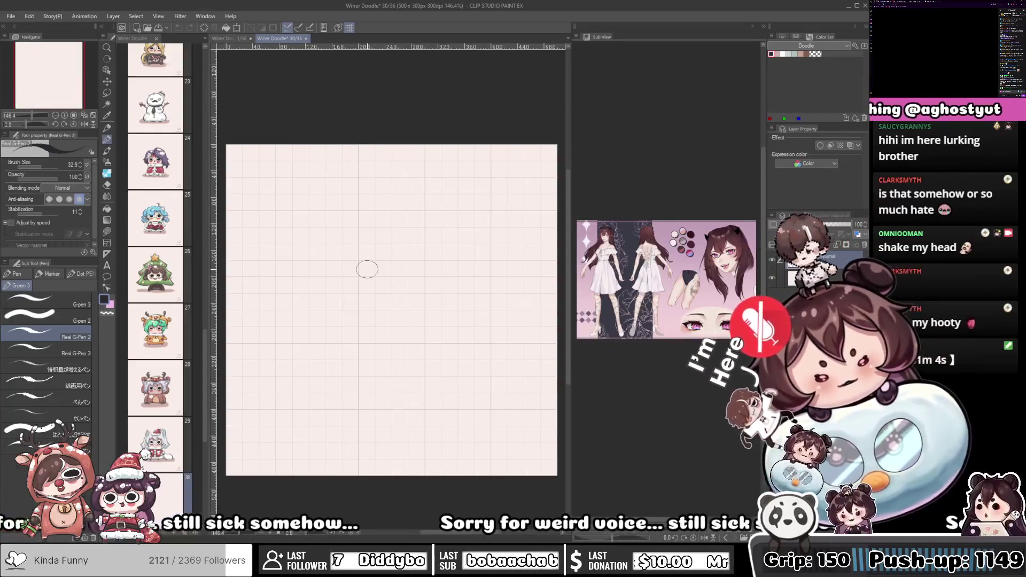
# Move the Sub View reference out of the workspace and narrow the page list to give the canvas more room
pyautogui.scroll(-2, 367, 269)
pyautogui.scroll(1, 368, 278)
pyautogui.scroll(3, 367, 277)
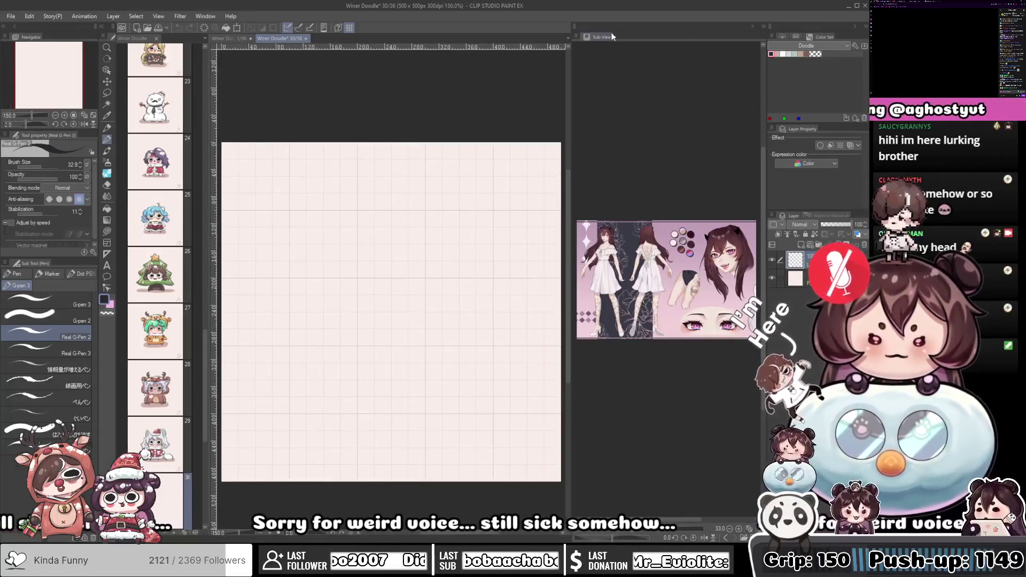
pyautogui.moveTo(602, 38); pyautogui.dragTo(192, 8)
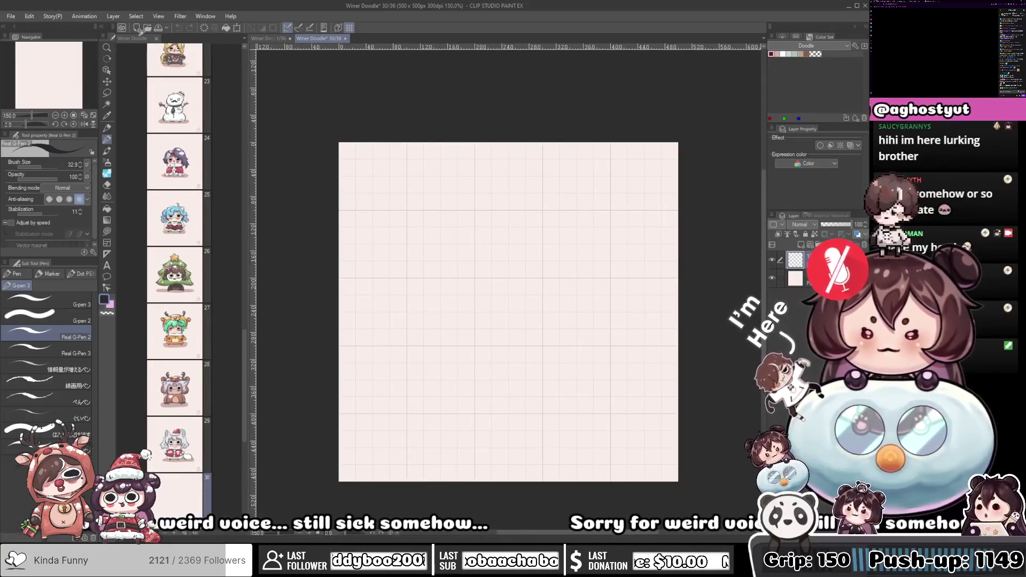
pyautogui.moveTo(247, 93); pyautogui.dragTo(200, 89)
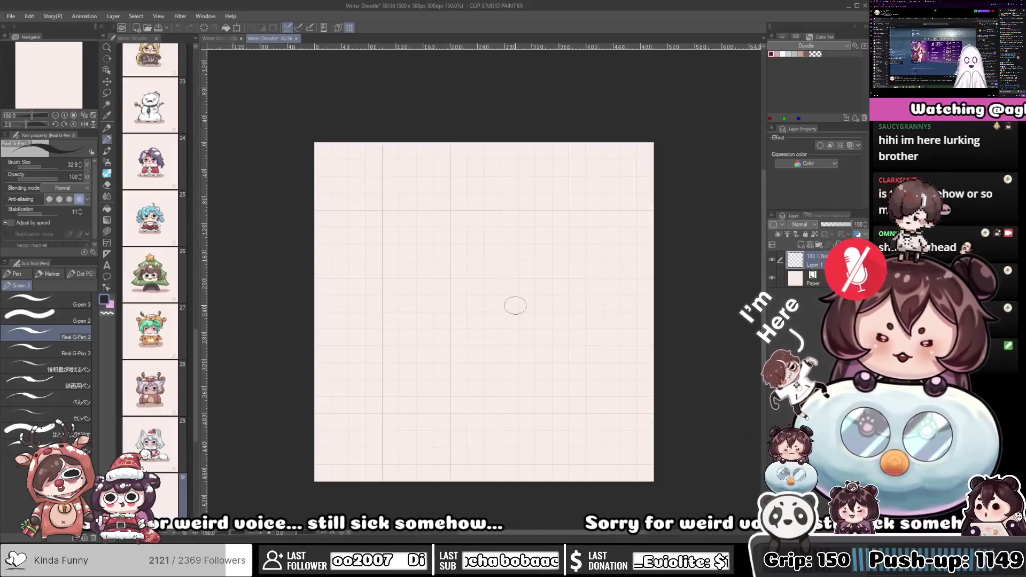
# Reduce the Real G-Pen 2 brush size to 8.7
pyautogui.scroll(-1, 561, 309)
pyautogui.scroll(3, 561, 309)
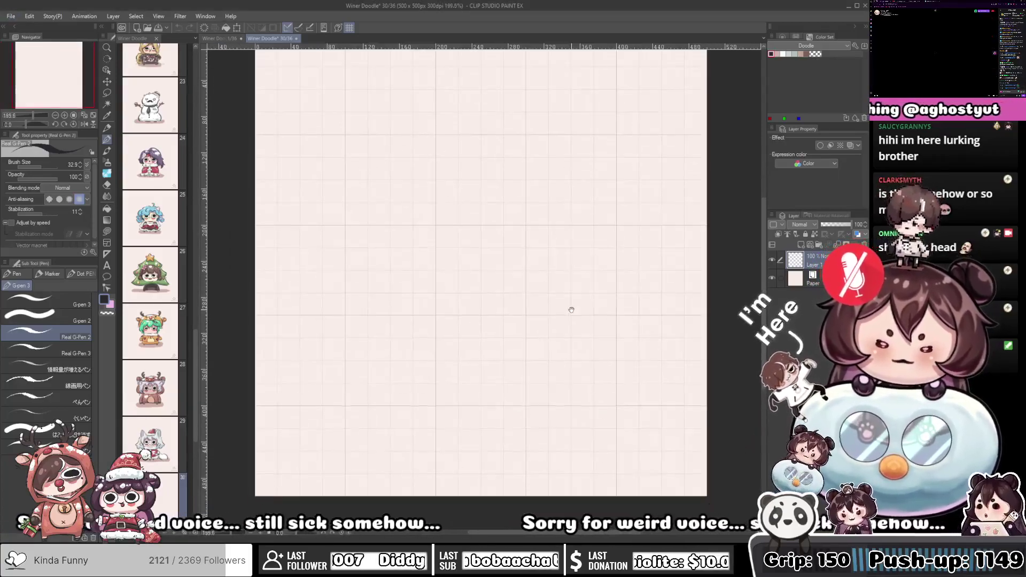
pyautogui.moveTo(574, 329); pyautogui.dragTo(575, 329)
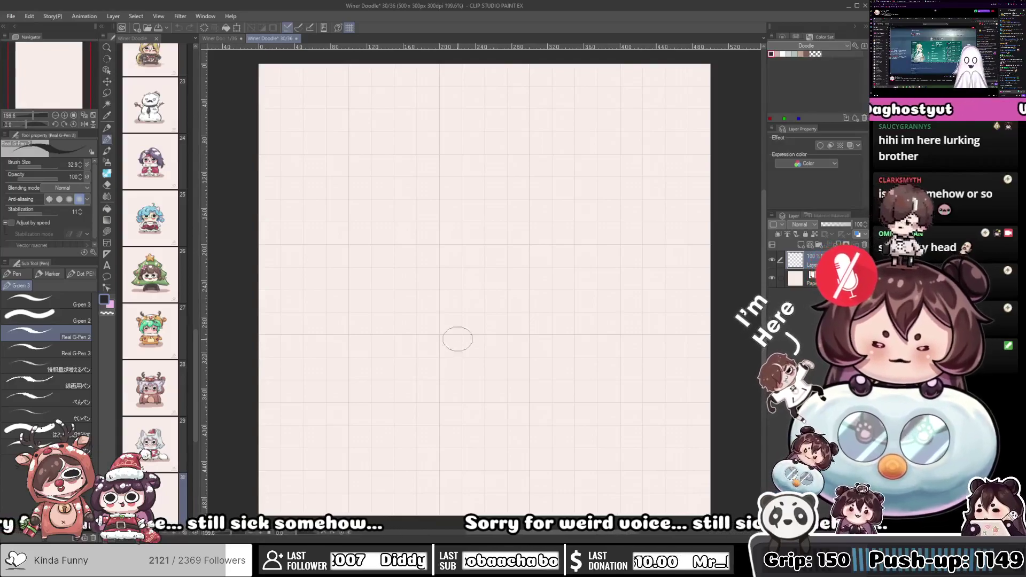
pyautogui.scroll(2, 390, 312)
pyautogui.moveTo(458, 288); pyautogui.dragTo(445, 288)
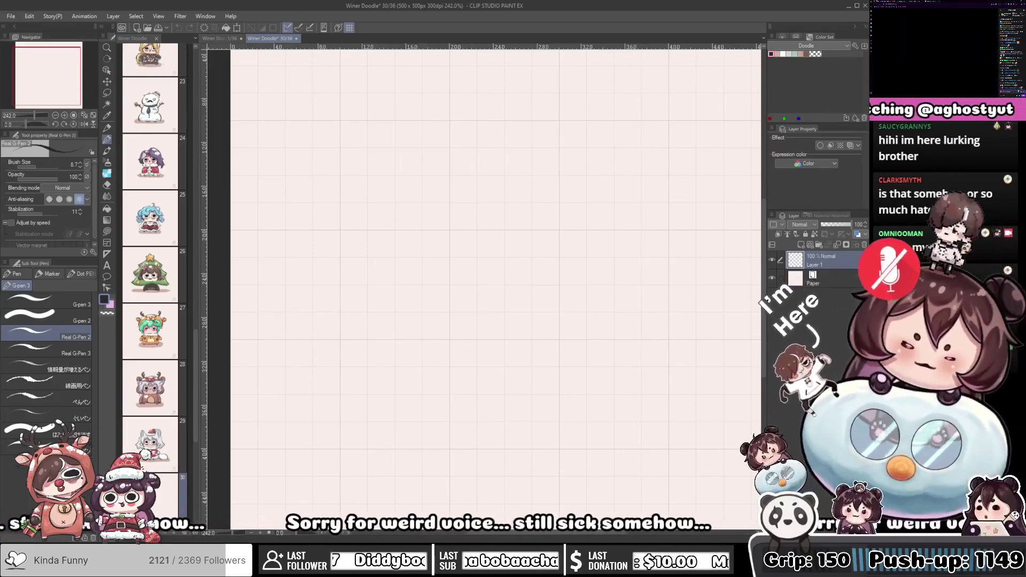
pyautogui.scroll(-4, 472, 363)
pyautogui.scroll(3, 472, 363)
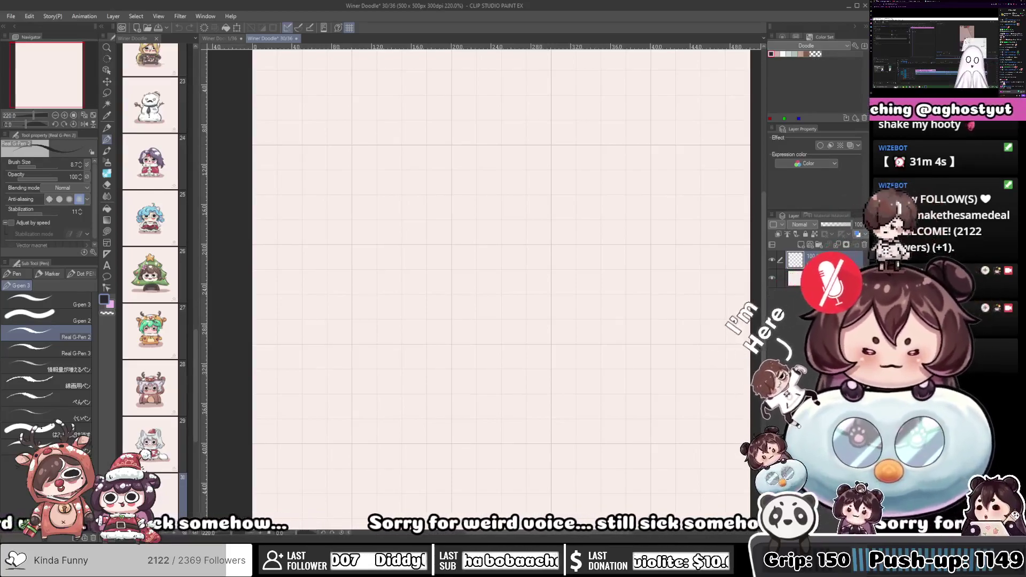
pyautogui.scroll(-7, 434, 315)
pyautogui.scroll(10, 434, 314)
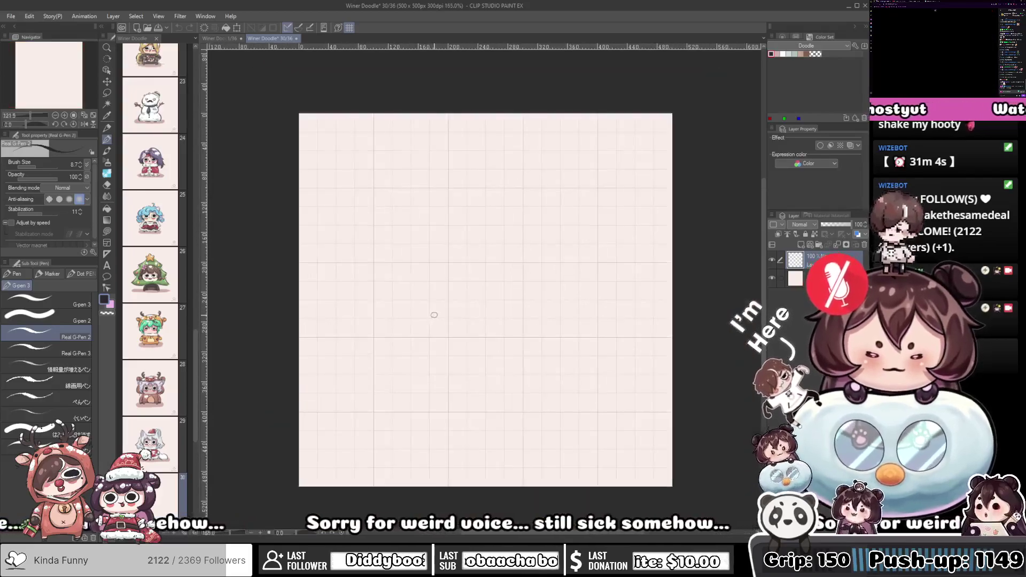
pyautogui.moveTo(450, 269)
pyautogui.mouseDown()
pyautogui.moveTo(403, 209)
pyautogui.moveTo(389, 225)
pyautogui.mouseUp()
pyautogui.scroll(-1, 390, 219)
pyautogui.scroll(1, 391, 211)
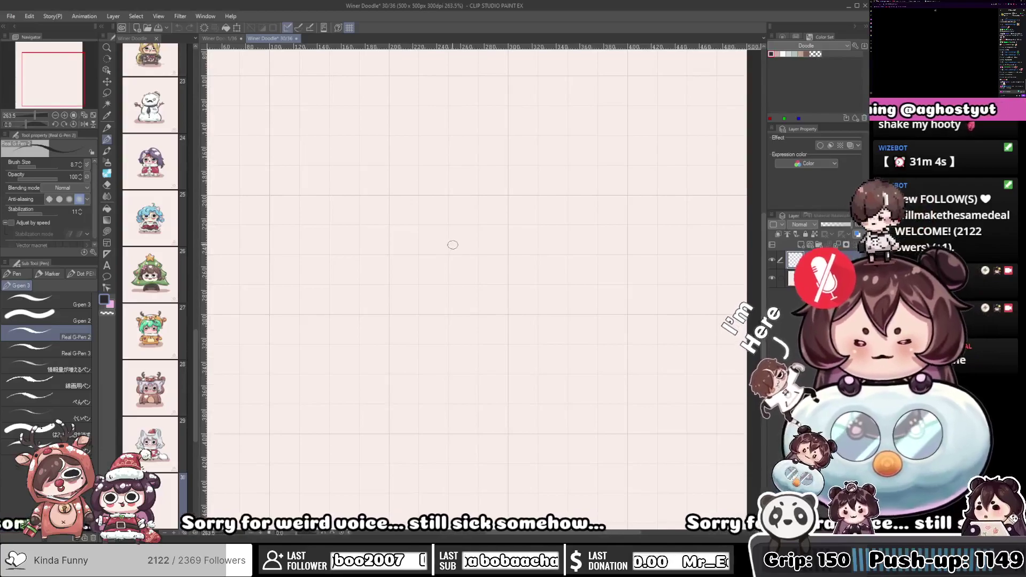
pyautogui.scroll(2, 428, 241)
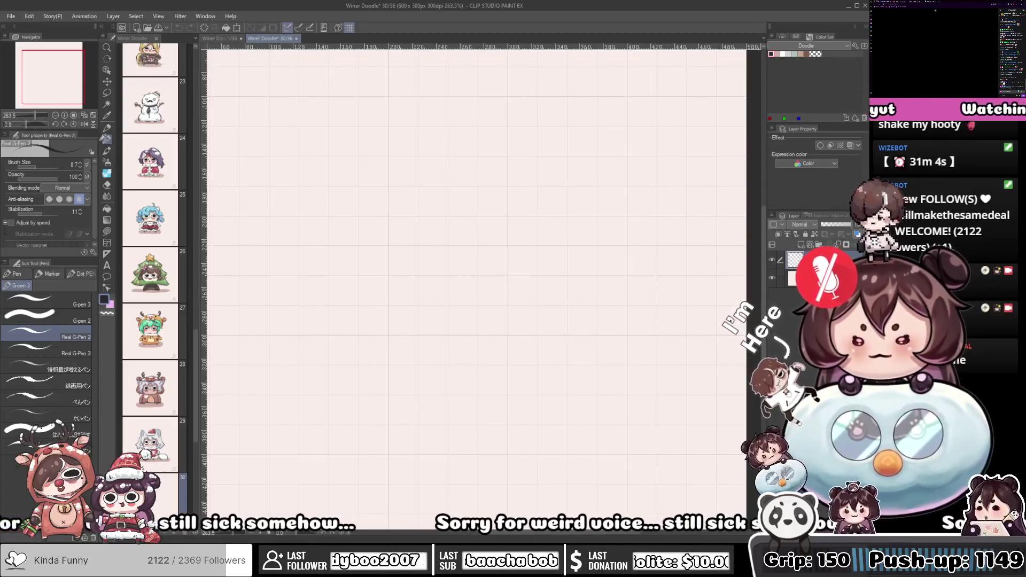
pyautogui.scroll(-3, 402, 177)
pyautogui.scroll(4, 402, 177)
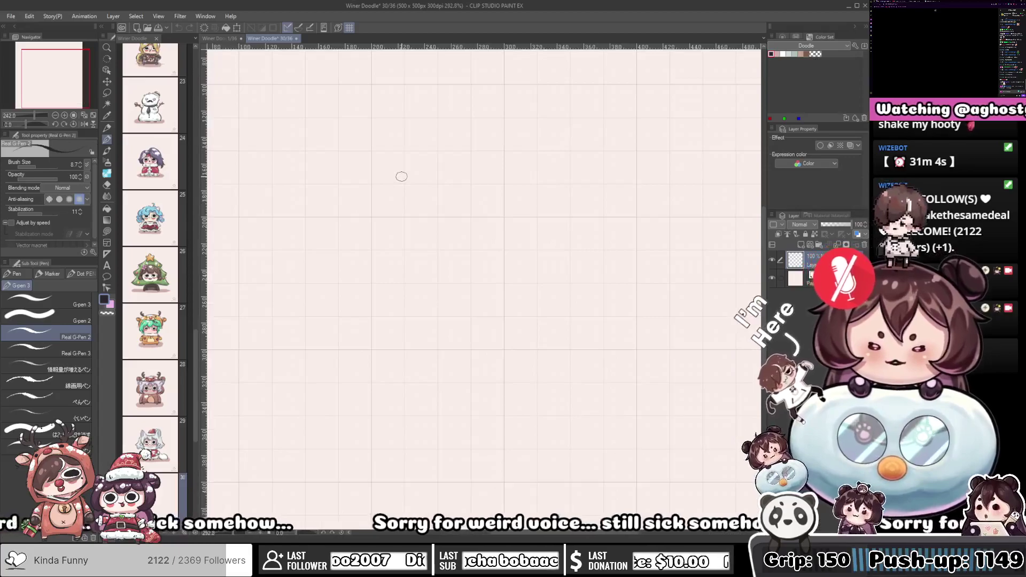
# Draw the left side of the chibi's face as one tapered curve bulging outward, redoing the stroke until it fits
pyautogui.moveTo(433, 254)
pyautogui.mouseDown()
pyautogui.moveTo(411, 223)
pyautogui.moveTo(359, 336)
pyautogui.mouseUp()
pyautogui.hotkey('ctrl', 'z')
pyautogui.moveTo(354, 211); pyautogui.dragTo(358, 328)
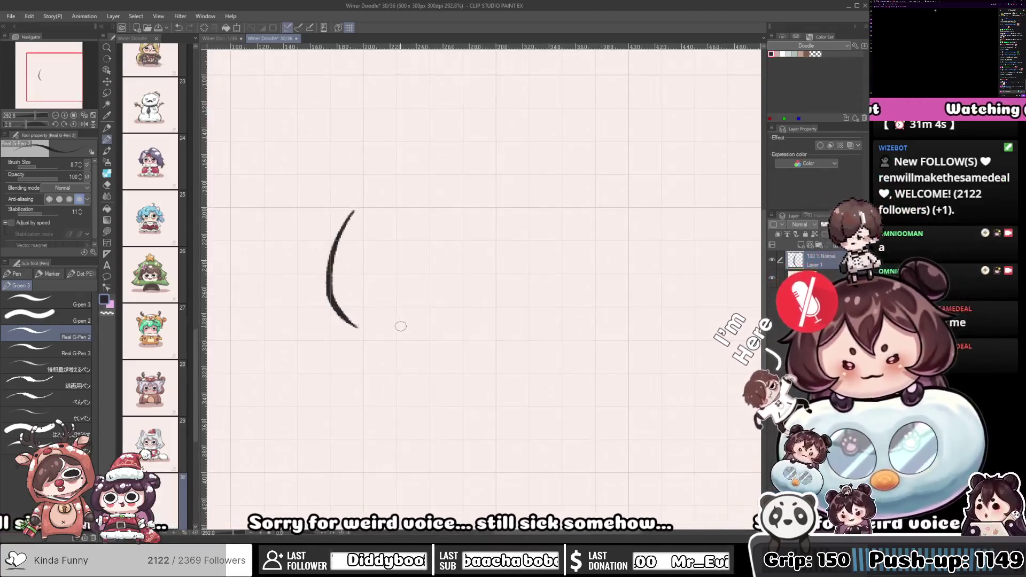
pyautogui.hotkey('ctrl', 'z')
pyautogui.moveTo(362, 216)
pyautogui.mouseDown()
pyautogui.moveTo(331, 309)
pyautogui.moveTo(354, 339)
pyautogui.mouseUp()
pyautogui.moveTo(415, 333); pyautogui.dragTo(377, 291)
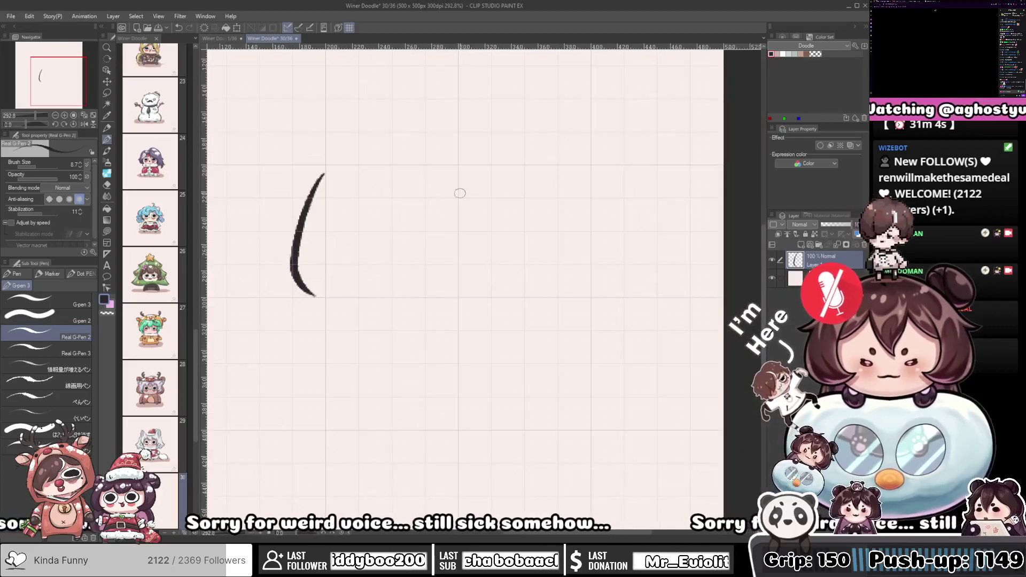
# Draw the right side of the face as a mirrored curve level with the left one, redoing the stroke until it fits
pyautogui.moveTo(464, 175); pyautogui.dragTo(467, 298)
pyautogui.hotkey('ctrl', 'z')
pyautogui.moveTo(466, 176); pyautogui.dragTo(466, 298)
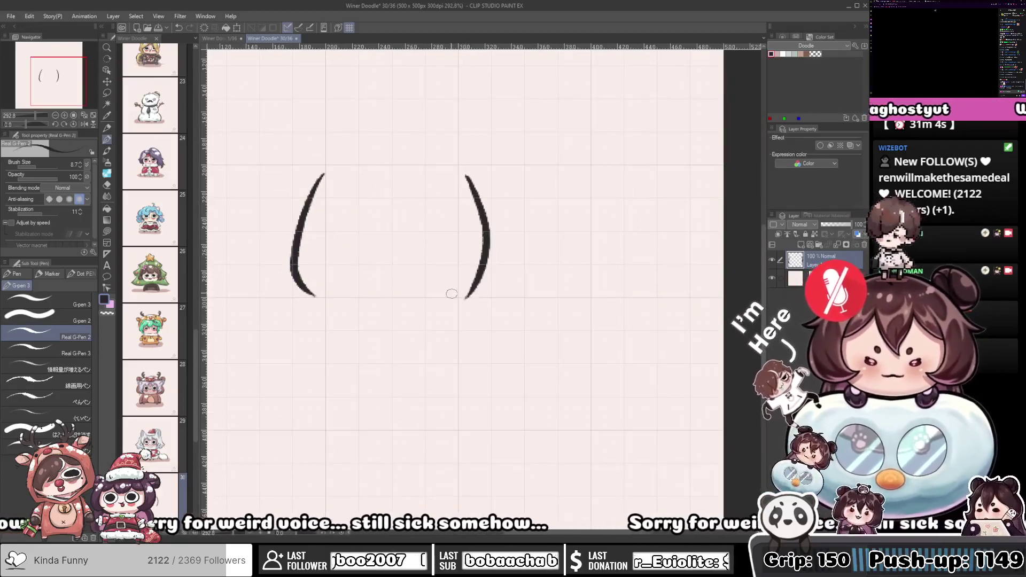
pyautogui.hotkey('ctrl', 'z')
pyautogui.moveTo(466, 177); pyautogui.dragTo(466, 297)
pyautogui.moveTo(456, 248); pyautogui.dragTo(479, 271)
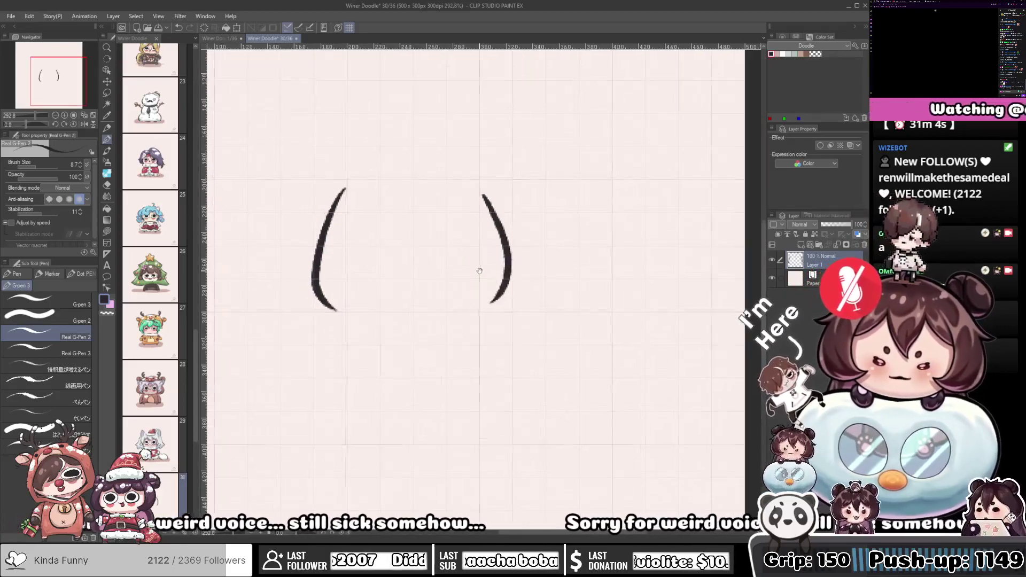
# Draw two wide oval eyes between the face's side curves and fill a solid dark pupil inside each one
pyautogui.moveTo(406, 253)
pyautogui.mouseDown()
pyautogui.moveTo(407, 238)
pyautogui.moveTo(385, 240)
pyautogui.moveTo(372, 218)
pyautogui.mouseUp()
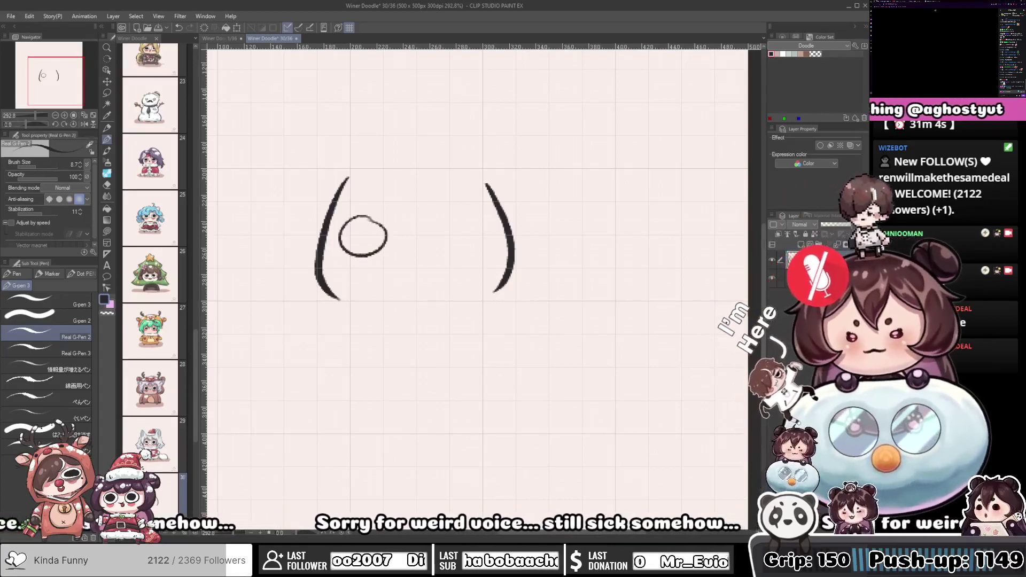
pyautogui.hotkey('ctrl', 'z')
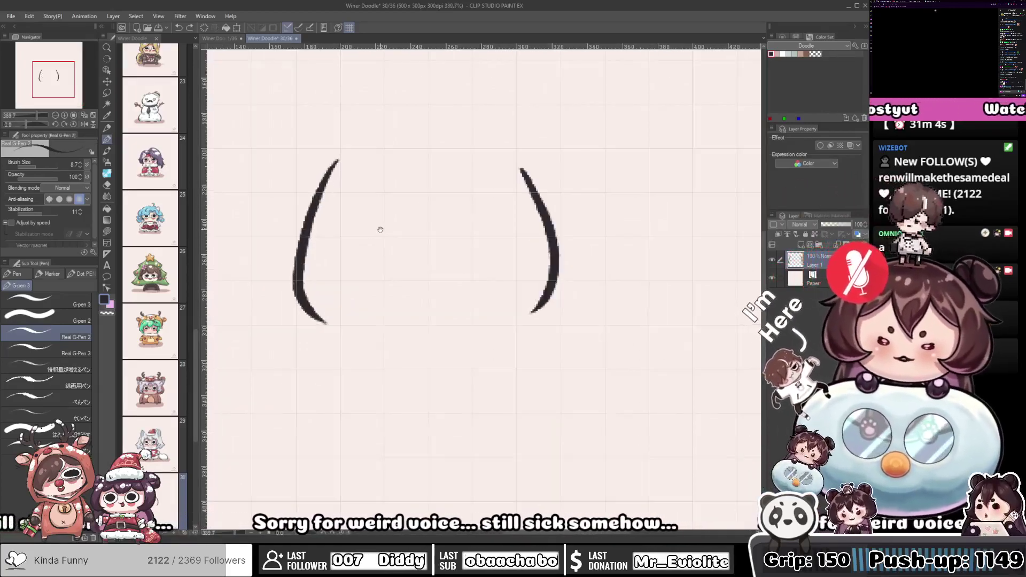
pyautogui.scroll(2, 378, 225)
pyautogui.moveTo(444, 216)
pyautogui.mouseDown()
pyautogui.moveTo(381, 219)
pyautogui.moveTo(450, 215)
pyautogui.mouseUp()
pyautogui.moveTo(553, 215)
pyautogui.mouseDown()
pyautogui.moveTo(483, 246)
pyautogui.moveTo(559, 217)
pyautogui.mouseUp()
pyautogui.moveTo(422, 227)
pyautogui.mouseDown()
pyautogui.moveTo(396, 234)
pyautogui.moveTo(428, 234)
pyautogui.mouseUp()
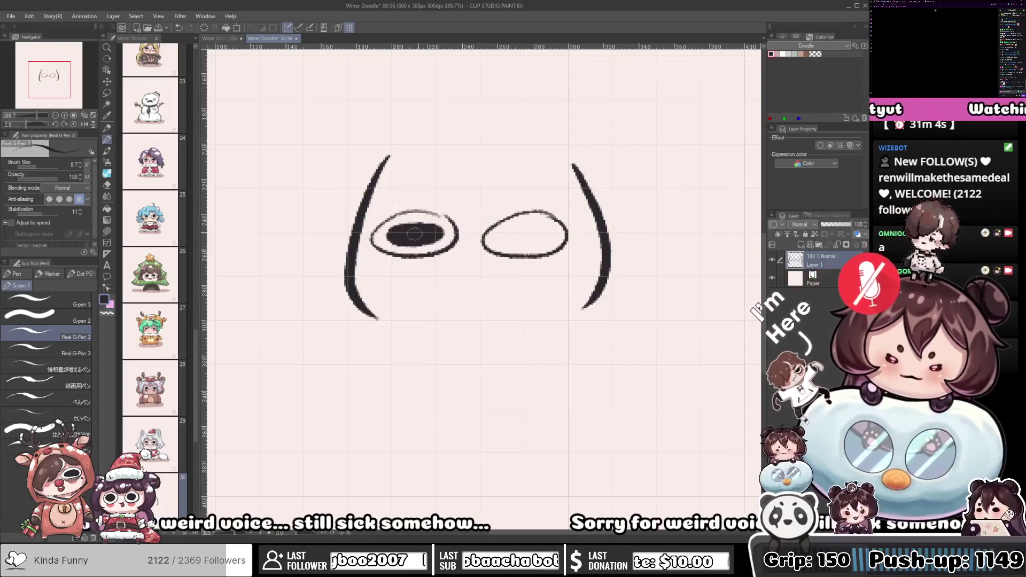
pyautogui.moveTo(533, 231)
pyautogui.mouseDown()
pyautogui.moveTo(502, 241)
pyautogui.moveTo(527, 236)
pyautogui.mouseUp()
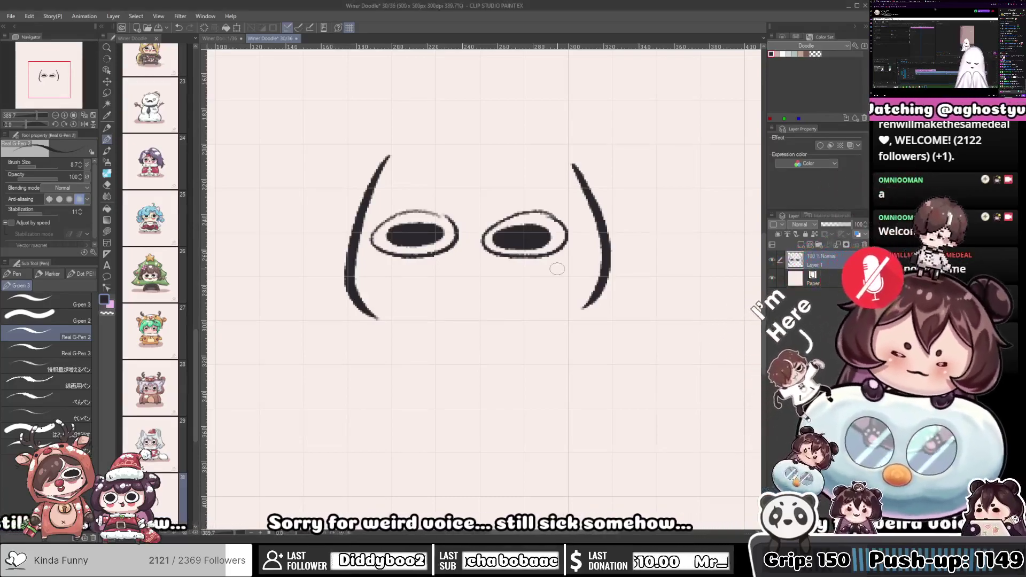
# Draw a small wavy mouth with a pointed fang centred just below the eyes, redoing the stroke until it fits
pyautogui.moveTo(472, 256)
pyautogui.mouseDown()
pyautogui.moveTo(460, 269)
pyautogui.moveTo(511, 261)
pyautogui.moveTo(488, 274)
pyautogui.moveTo(451, 269)
pyautogui.moveTo(511, 269)
pyautogui.mouseUp()
pyautogui.hotkey('ctrl', 'z')
pyautogui.moveTo(416, 272); pyautogui.dragTo(527, 266)
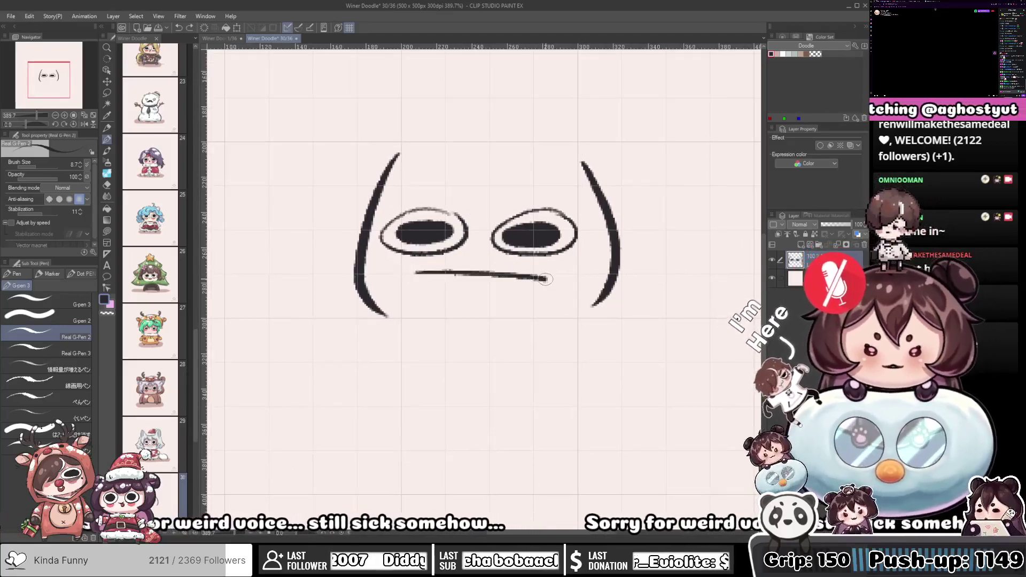
pyautogui.hotkey('ctrl', 'z')
pyautogui.moveTo(430, 269); pyautogui.dragTo(522, 263)
pyautogui.hotkey('ctrl', 'z')
pyautogui.moveTo(439, 266)
pyautogui.mouseDown()
pyautogui.moveTo(504, 268)
pyautogui.moveTo(459, 302)
pyautogui.moveTo(485, 269)
pyautogui.moveTo(467, 271)
pyautogui.moveTo(503, 261)
pyautogui.moveTo(488, 248)
pyautogui.moveTo(502, 245)
pyautogui.moveTo(490, 245)
pyautogui.moveTo(483, 339)
pyautogui.moveTo(461, 304)
pyautogui.moveTo(500, 312)
pyautogui.moveTo(572, 296)
pyautogui.moveTo(550, 301)
pyautogui.mouseUp()
pyautogui.hotkey('ctrl', 'z')
pyautogui.hotkey('ctrl', 'z')
pyautogui.hotkey('ctrl', 'z')
pyautogui.hotkey('ctrl', 'z')
pyautogui.hotkey('ctrl', 'z')
pyautogui.hotkey('ctrl', 'z')
pyautogui.hotkey('ctrl', 'z')
pyautogui.hotkey('ctrl', 'z')
pyautogui.hotkey('ctrl', 'z')
pyautogui.hotkey('ctrl', 'z')
pyautogui.moveTo(467, 253)
pyautogui.mouseDown()
pyautogui.moveTo(452, 226)
pyautogui.moveTo(481, 258)
pyautogui.mouseUp()
pyautogui.hotkey('ctrl', 'z')
# Draw two curved bang strands meeting between the eyes and a strand sweeping outward over the left eye, redoing the right centre strand once
pyautogui.moveTo(428, 198); pyautogui.dragTo(475, 257)
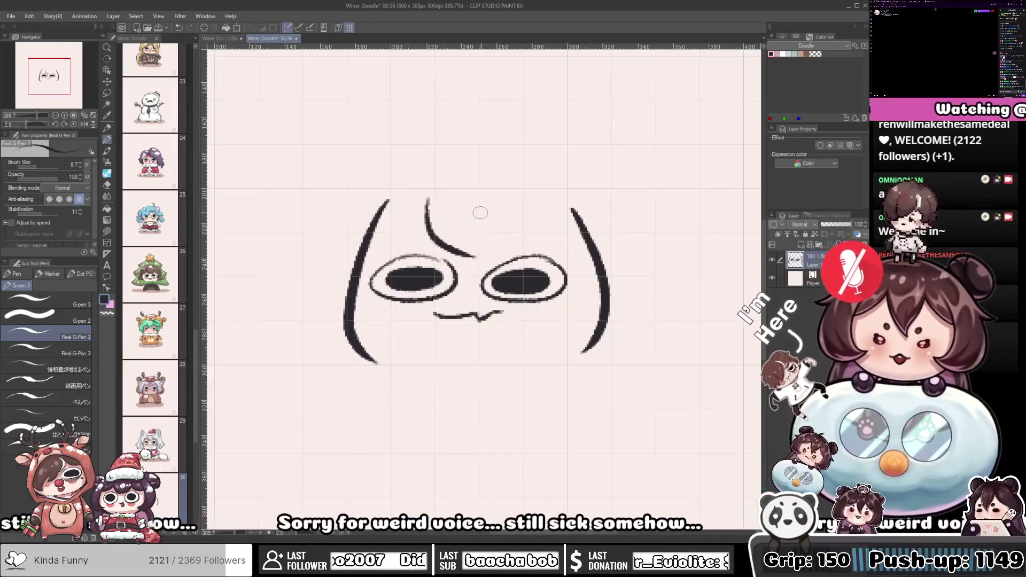
pyautogui.moveTo(521, 199); pyautogui.dragTo(466, 274)
pyautogui.hotkey('ctrl', 'z')
pyautogui.moveTo(519, 196); pyautogui.dragTo(468, 273)
pyautogui.moveTo(401, 233)
pyautogui.mouseDown()
pyautogui.moveTo(454, 247)
pyautogui.moveTo(423, 243)
pyautogui.moveTo(409, 287)
pyautogui.mouseUp()
# Erase the upper part of the face's left side and draw a side hair lock there with inner and outer curves
pyautogui.moveTo(477, 236)
pyautogui.mouseDown()
pyautogui.moveTo(394, 296)
pyautogui.moveTo(410, 297)
pyautogui.moveTo(386, 318)
pyautogui.mouseUp()
pyautogui.hotkey('ctrl', 'z')
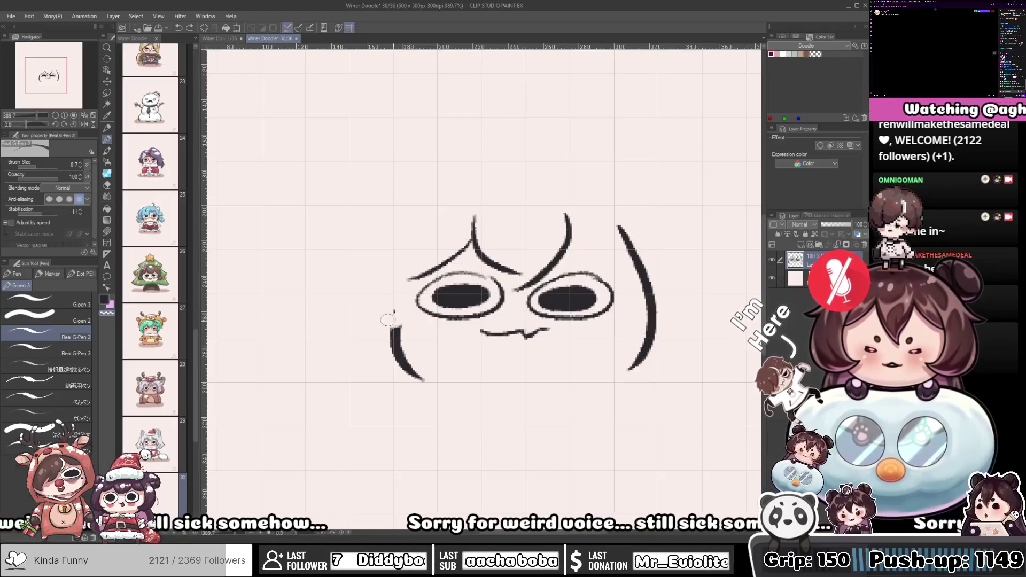
pyautogui.press('c')
pyautogui.moveTo(429, 231)
pyautogui.mouseDown()
pyautogui.moveTo(405, 258)
pyautogui.moveTo(420, 323)
pyautogui.mouseUp()
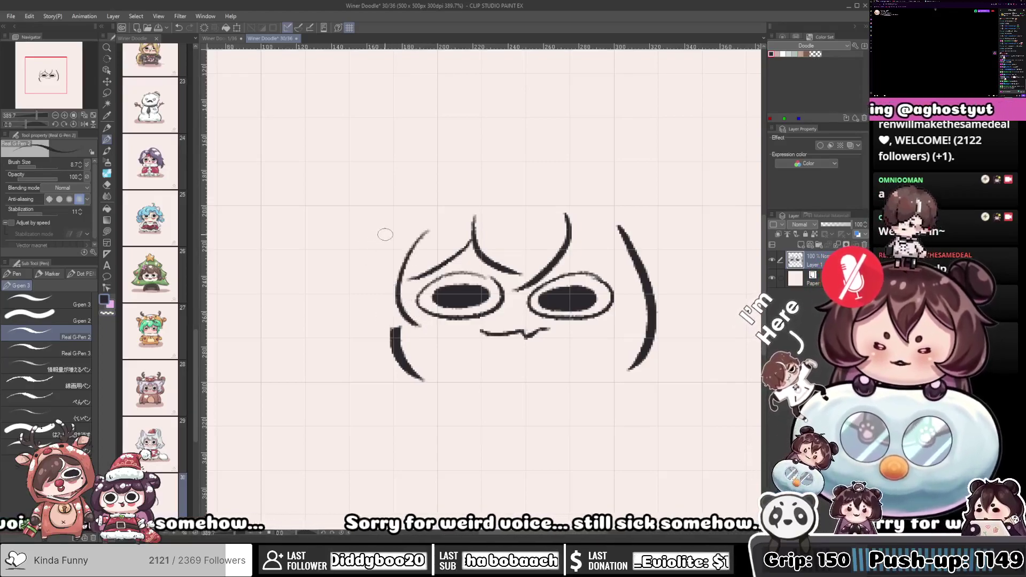
pyautogui.moveTo(386, 231)
pyautogui.mouseDown()
pyautogui.moveTo(367, 256)
pyautogui.moveTo(395, 325)
pyautogui.mouseUp()
pyautogui.hotkey('ctrl', 'z')
pyautogui.moveTo(387, 234)
pyautogui.mouseDown()
pyautogui.moveTo(370, 296)
pyautogui.moveTo(404, 324)
pyautogui.mouseUp()
# Draw the bang strand sweeping outward over the right eye and erase the upper part of the face's right side
pyautogui.moveTo(631, 256); pyautogui.dragTo(486, 247)
pyautogui.moveTo(425, 232); pyautogui.dragTo(486, 263)
pyautogui.press('c')
pyautogui.moveTo(457, 228)
pyautogui.mouseDown()
pyautogui.moveTo(484, 270)
pyautogui.moveTo(481, 305)
pyautogui.moveTo(494, 301)
pyautogui.moveTo(456, 318)
pyautogui.mouseUp()
pyautogui.press('c')
# Draw the right side hair lock with inner and outer curves mirroring the left lock, redoing the strokes until they fit
pyautogui.hotkey('ctrl', 'z')
pyautogui.hotkey('ctrl', 'z')
pyautogui.moveTo(439, 224); pyautogui.dragTo(455, 327)
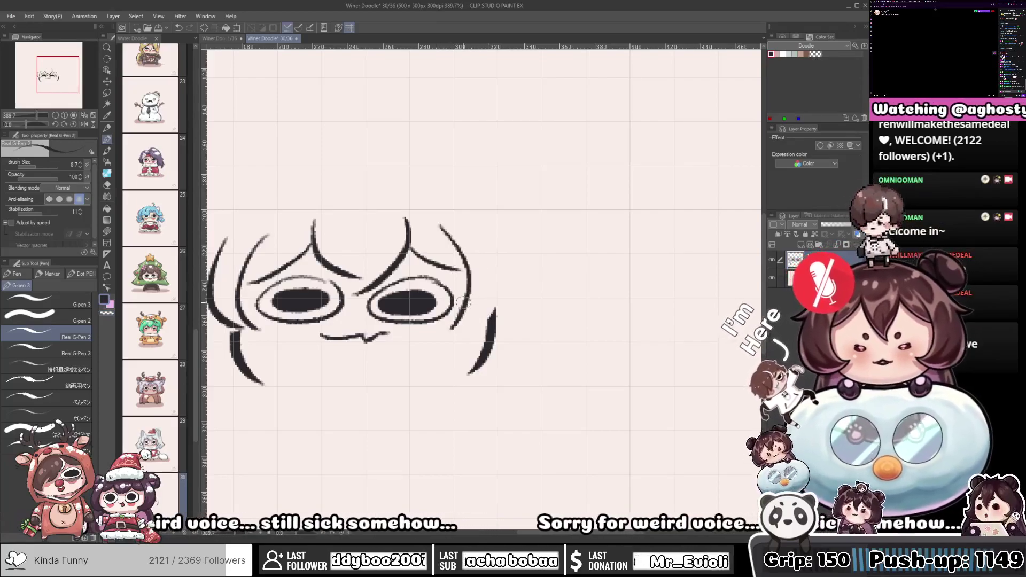
pyautogui.hotkey('ctrl', 'z')
pyautogui.moveTo(437, 218); pyautogui.dragTo(463, 327)
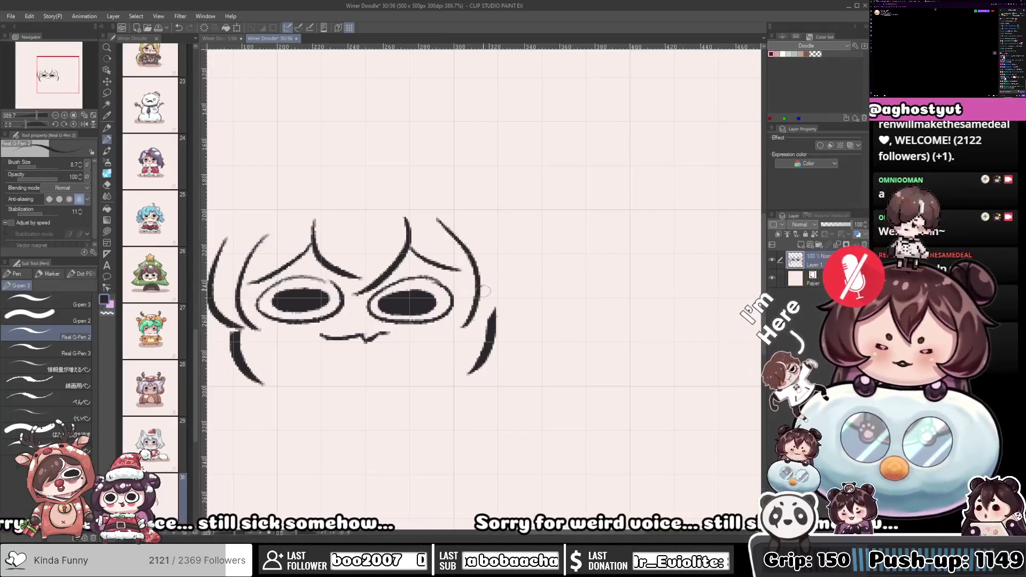
pyautogui.moveTo(486, 209); pyautogui.dragTo(475, 321)
pyautogui.hotkey('ctrl', 'z')
pyautogui.hotkey('ctrl', 'z')
pyautogui.moveTo(453, 216); pyautogui.dragTo(455, 337)
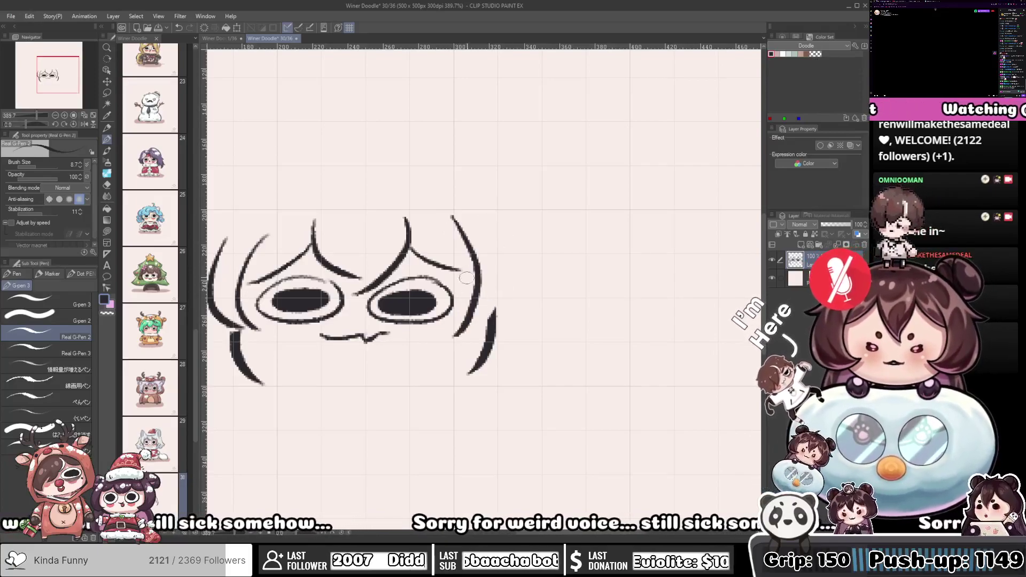
pyautogui.hotkey('ctrl', 'z')
pyautogui.moveTo(452, 214)
pyautogui.mouseDown()
pyautogui.moveTo(477, 273)
pyautogui.moveTo(461, 332)
pyautogui.mouseUp()
pyautogui.moveTo(489, 204); pyautogui.dragTo(464, 324)
pyautogui.moveTo(510, 268); pyautogui.dragTo(632, 274)
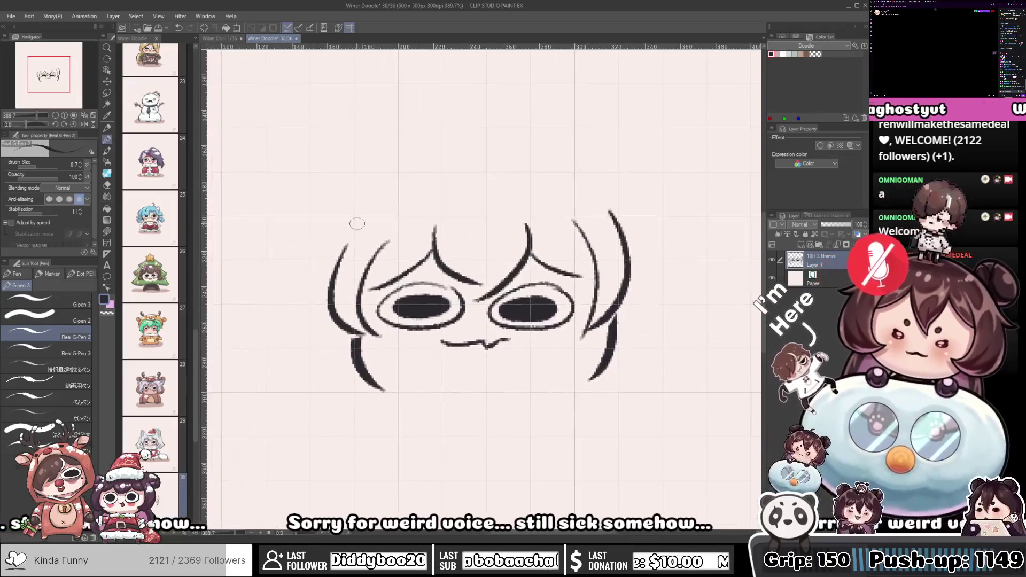
# Draw a rounded arc for the top of the head and a small pointed animal ear at each end
pyautogui.moveTo(347, 231); pyautogui.dragTo(489, 188)
pyautogui.hotkey('ctrl', 'z')
pyautogui.hotkey('ctrl', 'z')
pyautogui.hotkey('ctrl', 'z')
pyautogui.moveTo(376, 210)
pyautogui.mouseDown()
pyautogui.moveTo(536, 162)
pyautogui.moveTo(586, 188)
pyautogui.mouseUp()
pyautogui.moveTo(512, 186); pyautogui.dragTo(548, 228)
pyautogui.moveTo(412, 248)
pyautogui.mouseDown()
pyautogui.moveTo(380, 228)
pyautogui.moveTo(374, 261)
pyautogui.mouseUp()
pyautogui.moveTo(491, 244)
pyautogui.mouseDown()
pyautogui.moveTo(354, 241)
pyautogui.moveTo(498, 215)
pyautogui.moveTo(517, 257)
pyautogui.moveTo(582, 246)
pyautogui.mouseUp()
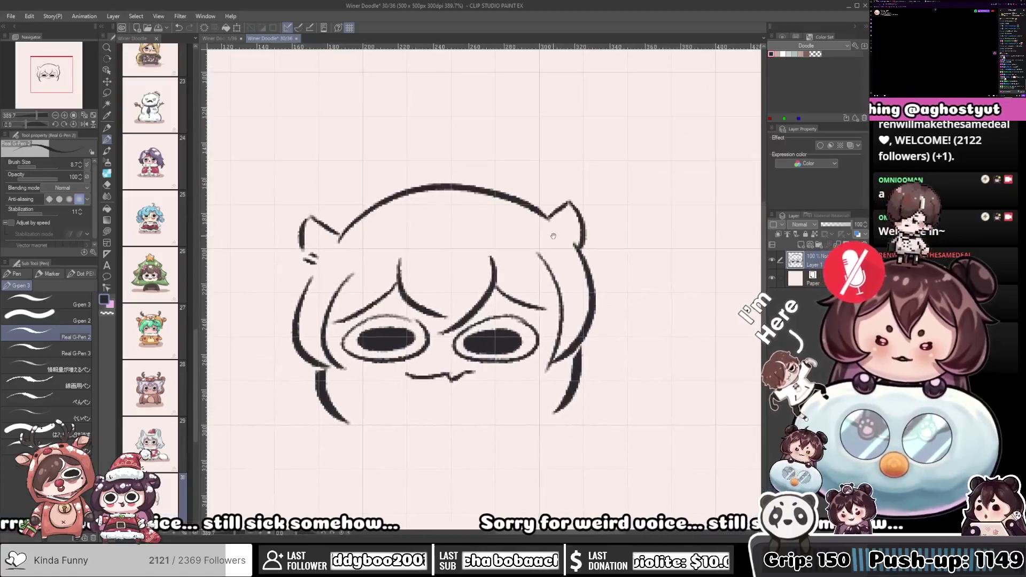
# Draw the left pigtail as an outward-bulging curve beside the face, redoing the stroke until it fits
pyautogui.moveTo(471, 304); pyautogui.dragTo(478, 202)
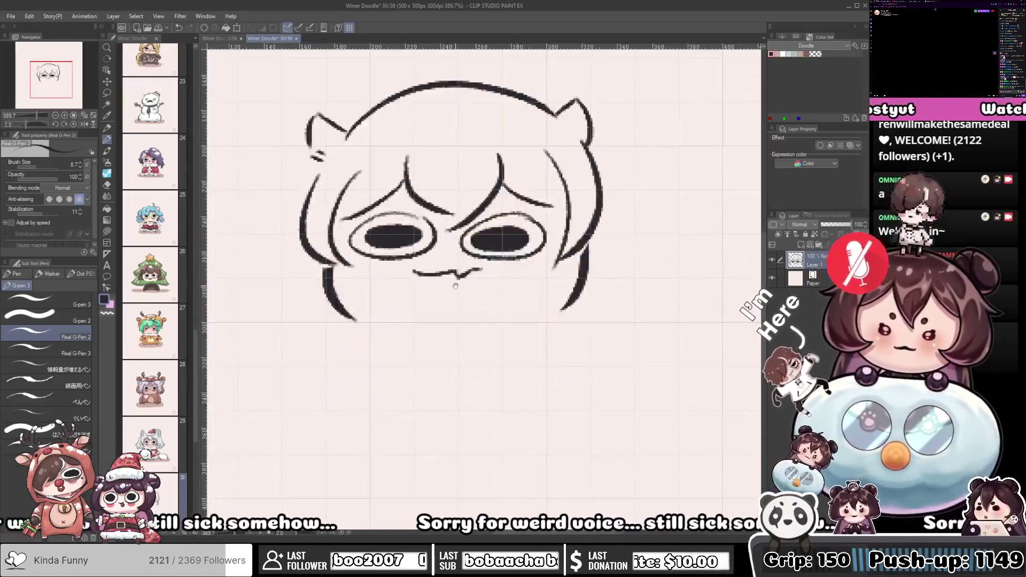
pyautogui.moveTo(451, 288); pyautogui.dragTo(463, 286)
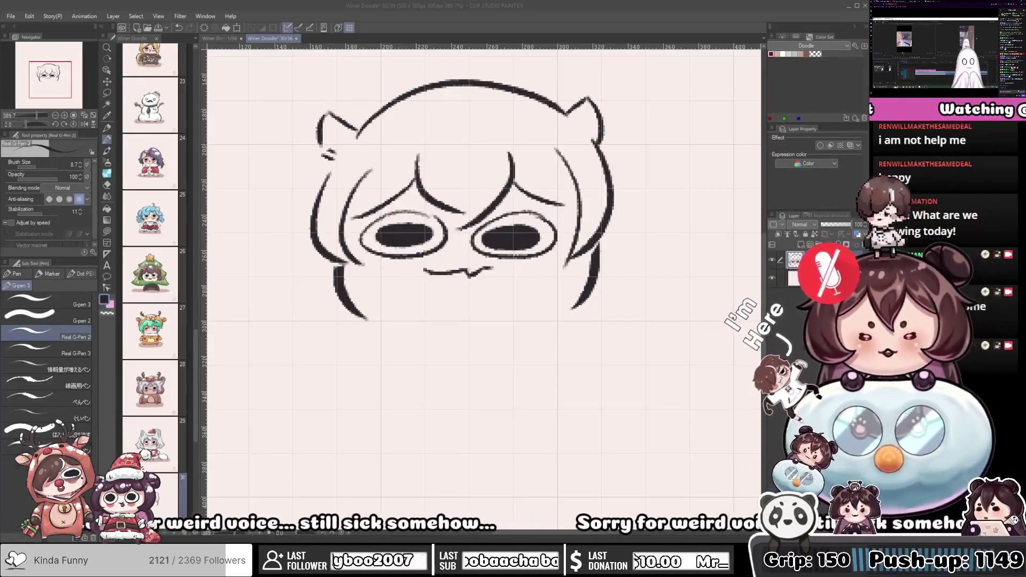
pyautogui.scroll(-4, 402, 267)
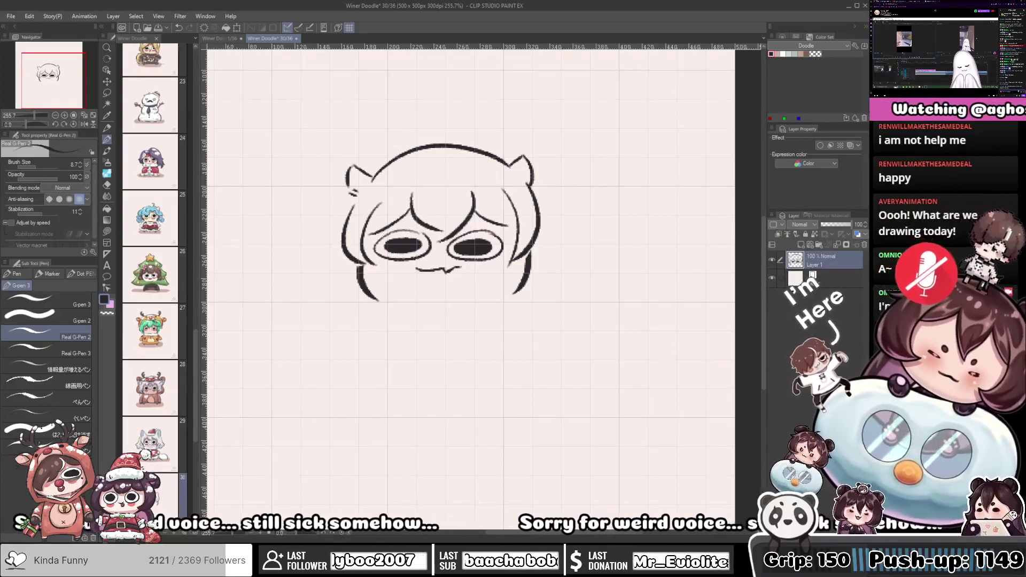
pyautogui.scroll(-2, 442, 241)
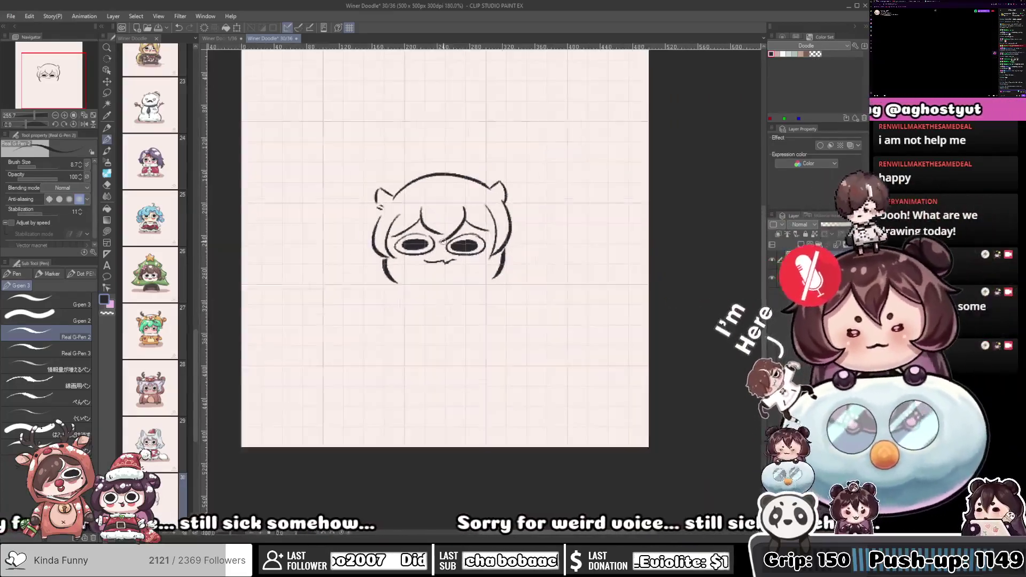
pyautogui.scroll(1, 413, 219)
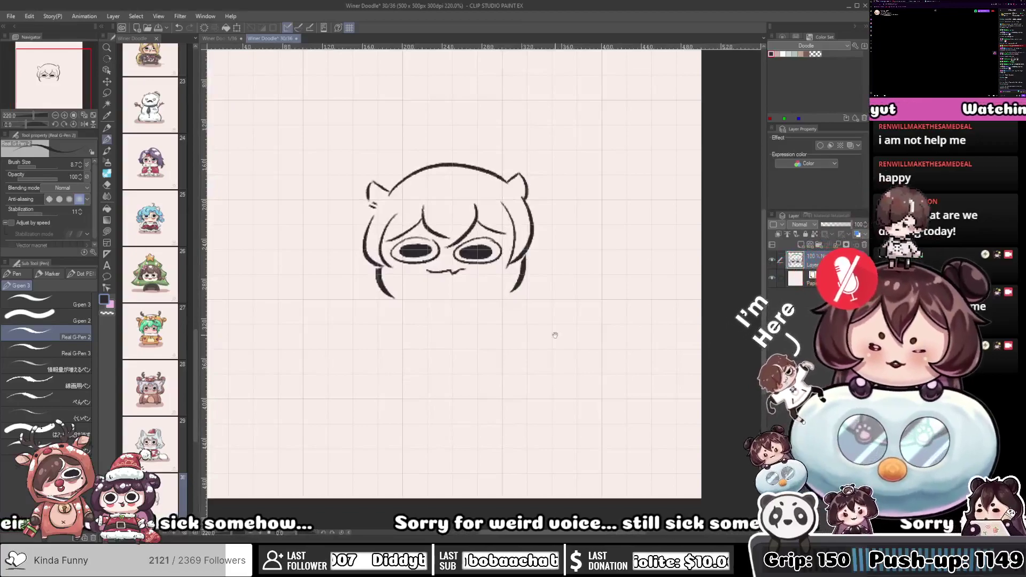
pyautogui.moveTo(445, 298); pyautogui.dragTo(447, 291)
pyautogui.moveTo(363, 211); pyautogui.dragTo(374, 294)
pyautogui.hotkey('ctrl', 'z')
pyautogui.moveTo(365, 217); pyautogui.dragTo(379, 292)
pyautogui.hotkey('ctrl', 'z')
pyautogui.moveTo(361, 219); pyautogui.dragTo(357, 286)
pyautogui.hotkey('ctrl', 'z')
pyautogui.moveTo(365, 211)
pyautogui.mouseDown()
pyautogui.moveTo(341, 243)
pyautogui.moveTo(355, 288)
pyautogui.moveTo(344, 286)
pyautogui.moveTo(354, 291)
pyautogui.mouseUp()
# Draw the right pigtail as an outward-bulging curve mirroring the left one, redoing the stroke until it fits
pyautogui.moveTo(539, 227)
pyautogui.mouseDown()
pyautogui.moveTo(486, 224)
pyautogui.moveTo(488, 286)
pyautogui.mouseUp()
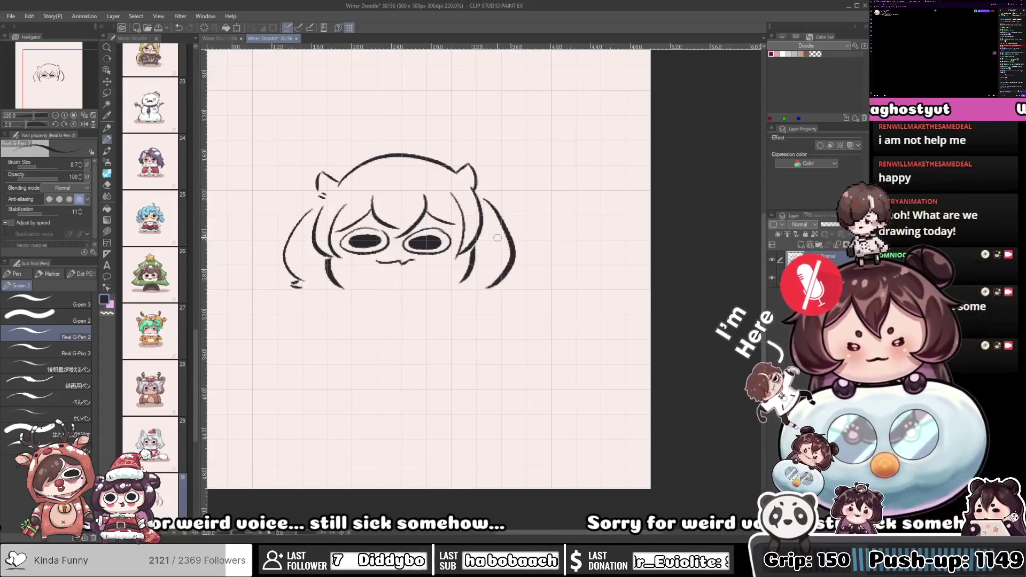
pyautogui.hotkey('ctrl', 'z')
pyautogui.moveTo(484, 193)
pyautogui.mouseDown()
pyautogui.moveTo(510, 251)
pyautogui.moveTo(491, 274)
pyautogui.mouseUp()
pyautogui.hotkey('ctrl', 'z')
pyautogui.moveTo(489, 204); pyautogui.dragTo(493, 277)
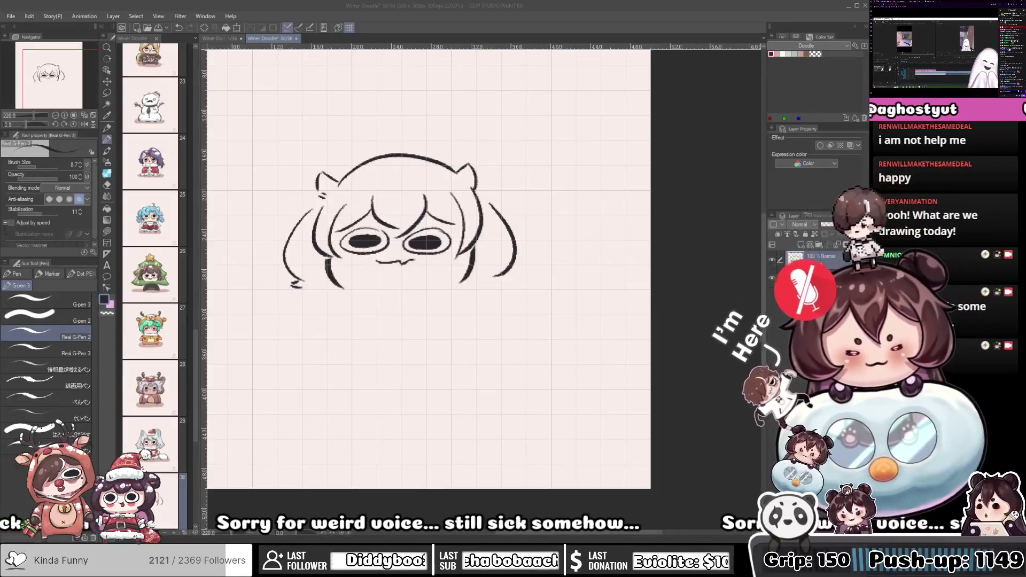
# Draw the rounded left and right ends of a fluffy collar under the pigtails, with short fur tick marks
pyautogui.click(467, 278)
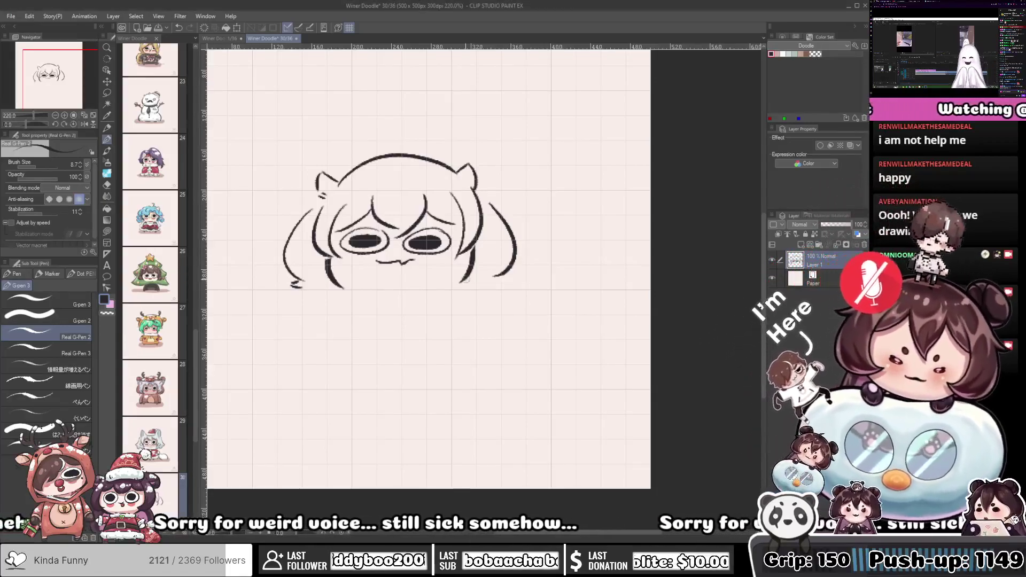
pyautogui.moveTo(496, 289)
pyautogui.mouseDown()
pyautogui.moveTo(509, 302)
pyautogui.moveTo(501, 296)
pyautogui.mouseUp()
pyautogui.moveTo(506, 299); pyautogui.dragTo(524, 284)
pyautogui.moveTo(369, 283); pyautogui.dragTo(378, 305)
pyautogui.moveTo(443, 297); pyautogui.dragTo(417, 279)
pyautogui.moveTo(490, 262)
pyautogui.mouseDown()
pyautogui.moveTo(505, 269)
pyautogui.moveTo(488, 296)
pyautogui.moveTo(460, 273)
pyautogui.mouseUp()
# Draw the collar's curved bottom edge and its broken top edge along the chin, redoing the bottom stroke until it fits
pyautogui.moveTo(368, 275); pyautogui.dragTo(472, 273)
pyautogui.hotkey('ctrl', 'z')
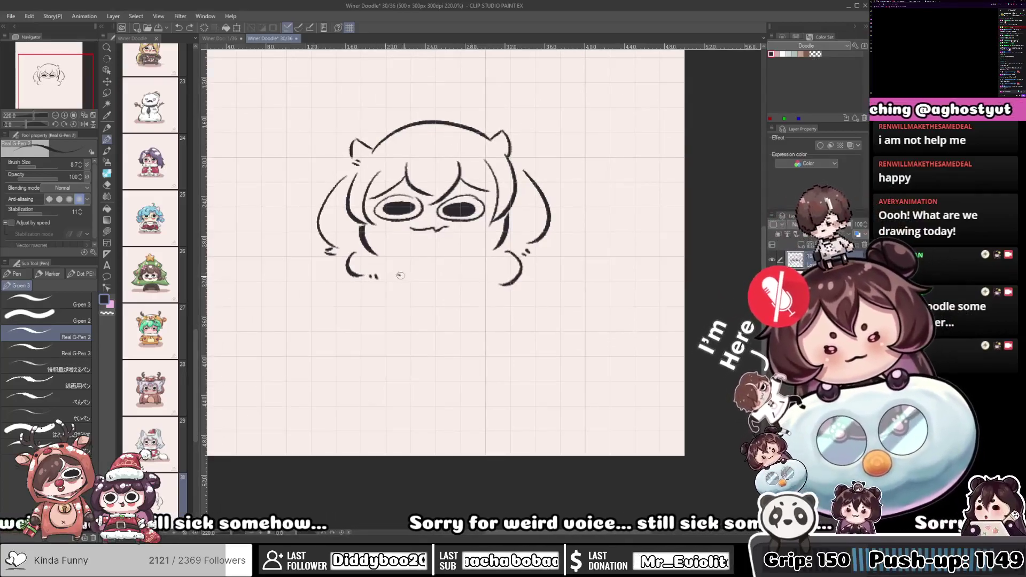
pyautogui.moveTo(399, 275); pyautogui.dragTo(484, 281)
pyautogui.hotkey('ctrl', 'z')
pyautogui.moveTo(400, 276); pyautogui.dragTo(477, 271)
pyautogui.hotkey('ctrl', 'z')
pyautogui.moveTo(398, 276); pyautogui.dragTo(488, 284)
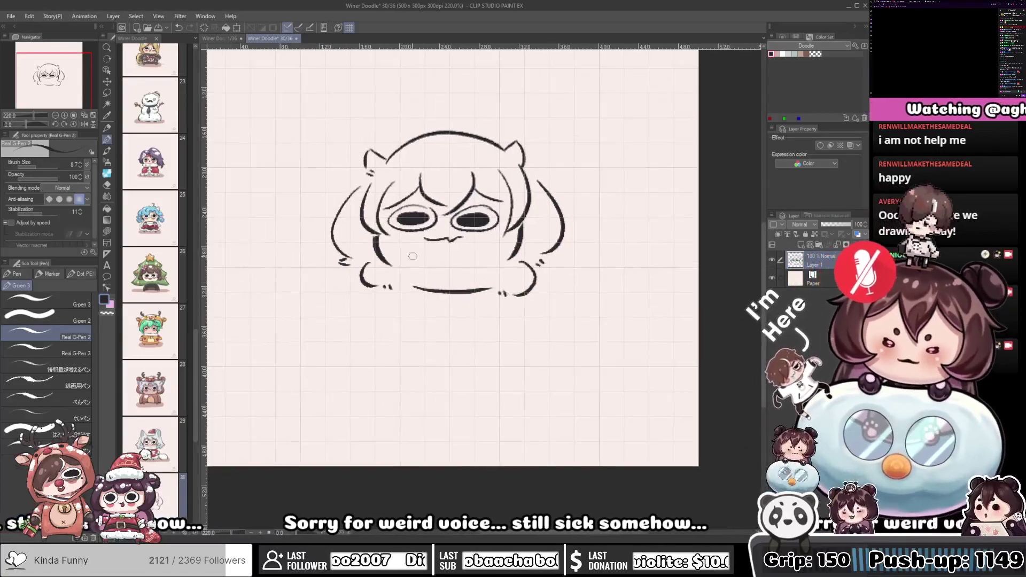
pyautogui.moveTo(404, 265); pyautogui.dragTo(457, 263)
pyautogui.moveTo(462, 263); pyautogui.dragTo(498, 263)
# Draw the left and right sides of the chibi's body as outward curves below the collar, redoing the right one shorter
pyautogui.moveTo(391, 312)
pyautogui.mouseDown()
pyautogui.moveTo(424, 267)
pyautogui.moveTo(418, 261)
pyautogui.moveTo(398, 256)
pyautogui.moveTo(397, 305)
pyautogui.moveTo(400, 285)
pyautogui.mouseUp()
pyautogui.moveTo(530, 232); pyautogui.dragTo(526, 294)
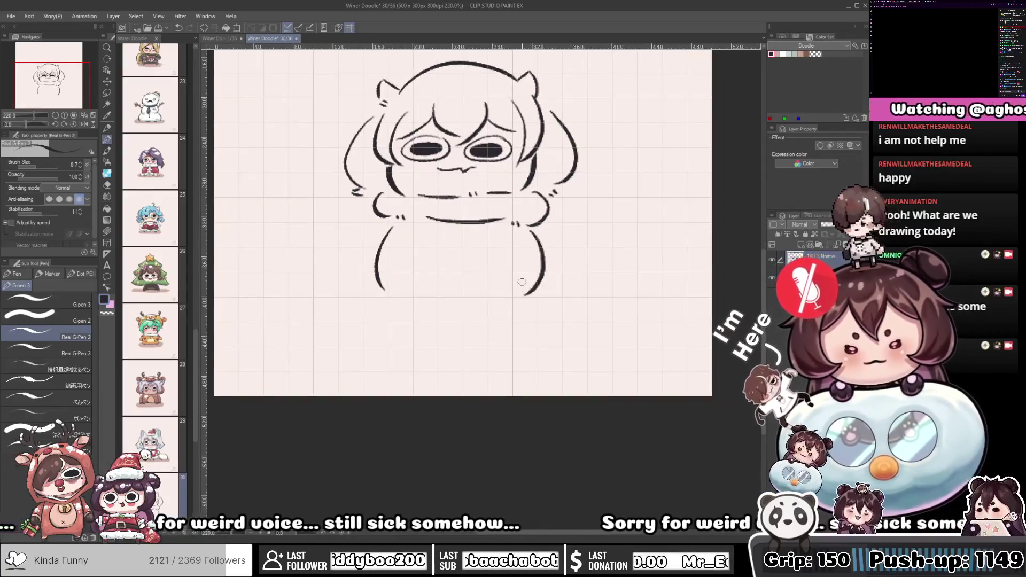
pyautogui.hotkey('ctrl', 'z')
pyautogui.moveTo(530, 234); pyautogui.dragTo(523, 281)
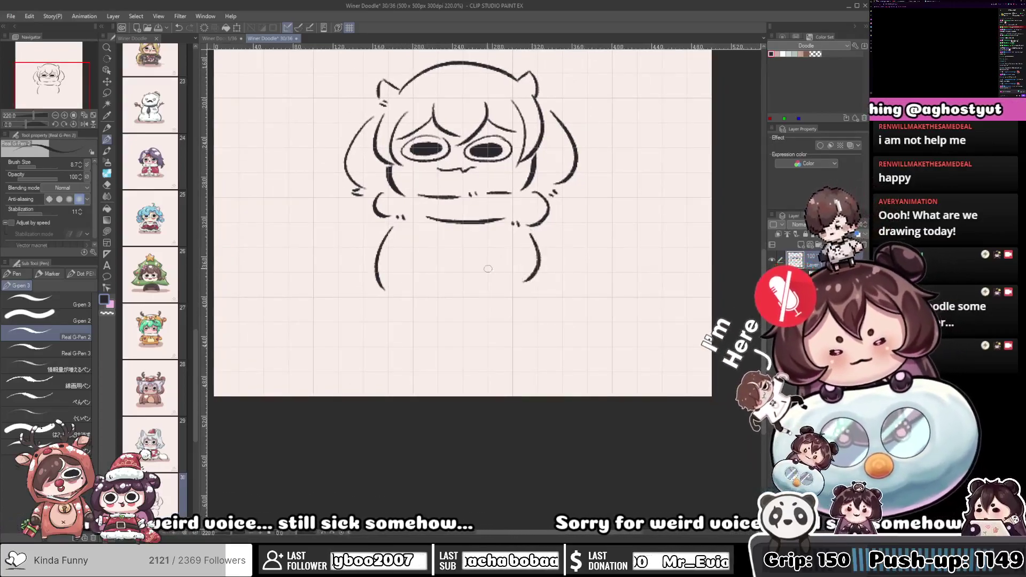
# Close the body with a flat base line, fur tick marks at its corners and two tiny rounded feet underneath
pyautogui.click(393, 290)
pyautogui.click(398, 289)
pyautogui.moveTo(409, 289)
pyautogui.mouseDown()
pyautogui.moveTo(517, 289)
pyautogui.moveTo(427, 290)
pyautogui.mouseUp()
pyautogui.click(519, 289)
pyautogui.click(525, 288)
pyautogui.hotkey('ctrl', 'z')
pyautogui.hotkey('ctrl', 'z')
pyautogui.moveTo(503, 289)
pyautogui.mouseDown()
pyautogui.moveTo(517, 290)
pyautogui.moveTo(494, 285)
pyautogui.mouseUp()
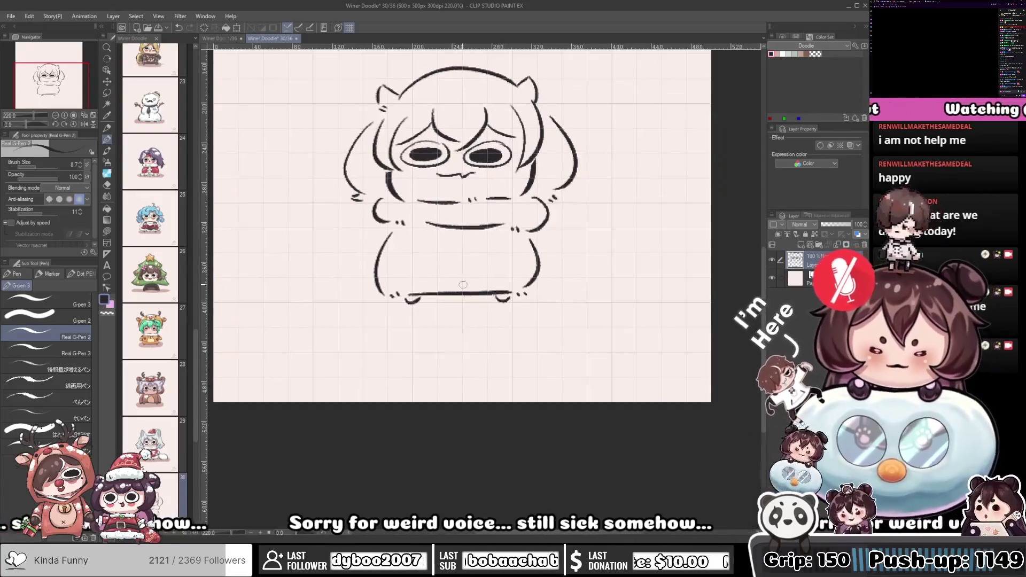
# Draw a curved hem line above the body's base and two small round buttons down the centre of the coat
pyautogui.moveTo(384, 275)
pyautogui.mouseDown()
pyautogui.moveTo(532, 276)
pyautogui.moveTo(429, 268)
pyautogui.moveTo(525, 270)
pyautogui.mouseUp()
pyautogui.hotkey('ctrl', 'z')
pyautogui.moveTo(461, 251)
pyautogui.mouseDown()
pyautogui.moveTo(450, 237)
pyautogui.moveTo(451, 253)
pyautogui.mouseUp()
# Draw a small arm with a fluffy cuff and rounded hand on each side of the body, redoing strokes until they fit
pyautogui.moveTo(380, 248)
pyautogui.mouseDown()
pyautogui.moveTo(419, 246)
pyautogui.moveTo(409, 250)
pyautogui.moveTo(427, 256)
pyautogui.moveTo(400, 270)
pyautogui.mouseUp()
pyautogui.hotkey('ctrl', 'z')
pyautogui.moveTo(428, 235)
pyautogui.mouseDown()
pyautogui.moveTo(402, 261)
pyautogui.moveTo(426, 259)
pyautogui.moveTo(401, 254)
pyautogui.moveTo(403, 267)
pyautogui.moveTo(420, 272)
pyautogui.moveTo(406, 271)
pyautogui.moveTo(413, 279)
pyautogui.mouseUp()
pyautogui.hotkey('ctrl', 'z')
pyautogui.hotkey('ctrl', 'z')
pyautogui.moveTo(540, 249)
pyautogui.mouseDown()
pyautogui.moveTo(473, 263)
pyautogui.moveTo(529, 262)
pyautogui.moveTo(531, 278)
pyautogui.moveTo(506, 297)
pyautogui.moveTo(581, 336)
pyautogui.mouseUp()
pyautogui.hotkey('ctrl', 'z')
pyautogui.hotkey('ctrl', 'z')
pyautogui.hotkey('ctrl', 'z')
pyautogui.hotkey('ctrl', 'z')
pyautogui.hotkey('ctrl', 'z')
pyautogui.hotkey('ctrl', 'z')
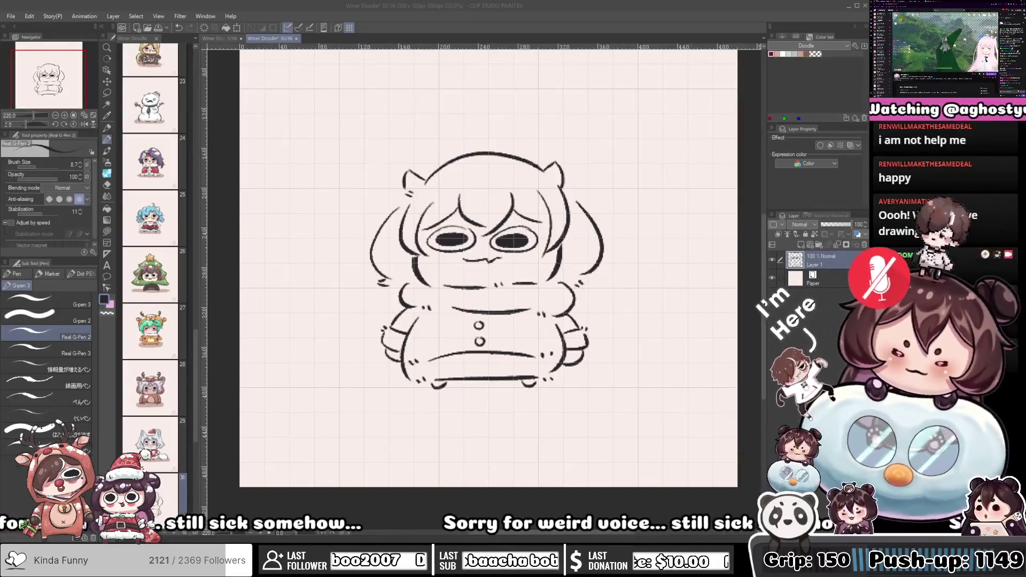
# Move the whole line drawing slightly up the page and add short fur tick marks beside the right ear
pyautogui.scroll(-5, 446, 287)
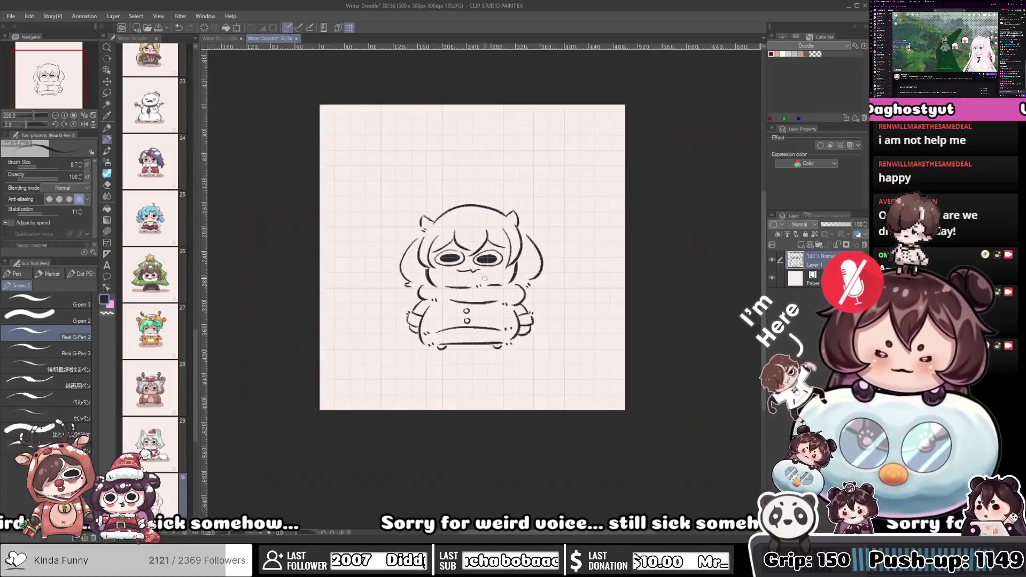
pyautogui.scroll(5, 519, 273)
pyautogui.scroll(-3, 519, 273)
pyautogui.scroll(1, 518, 274)
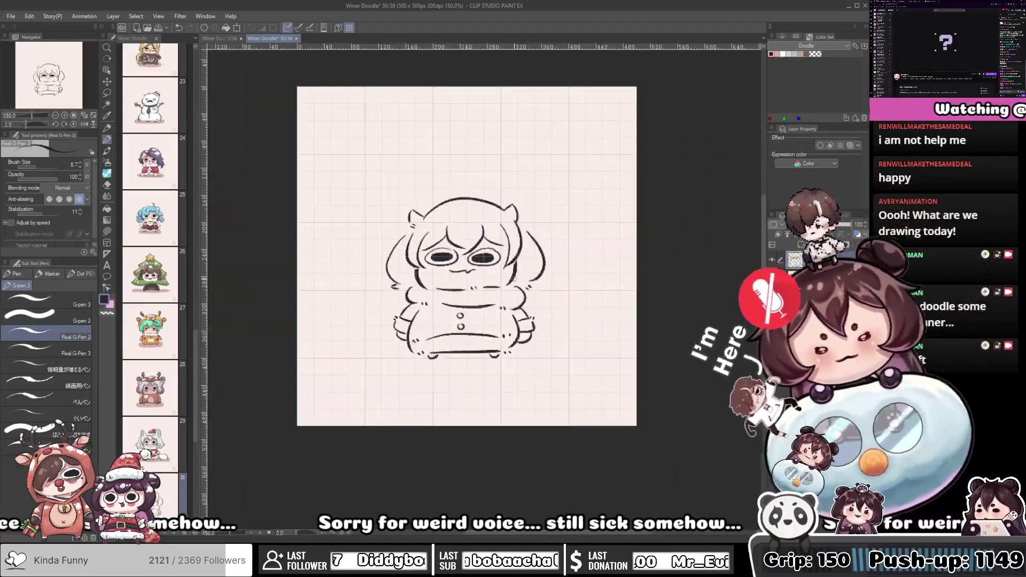
pyautogui.hotkey('ctrl', 't')
pyautogui.moveTo(515, 276); pyautogui.dragTo(515, 256)
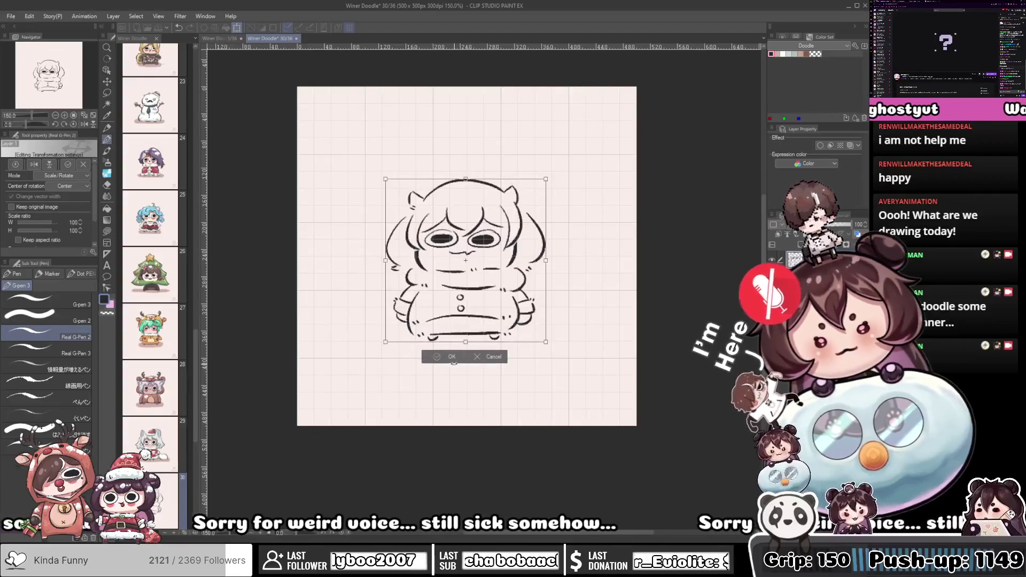
pyautogui.click(451, 355)
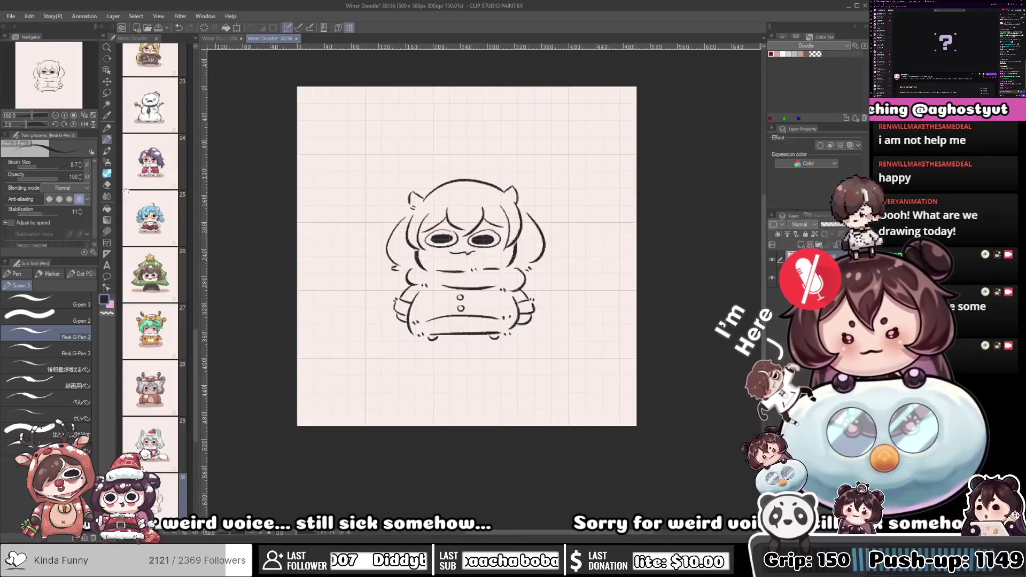
pyautogui.scroll(5, 518, 222)
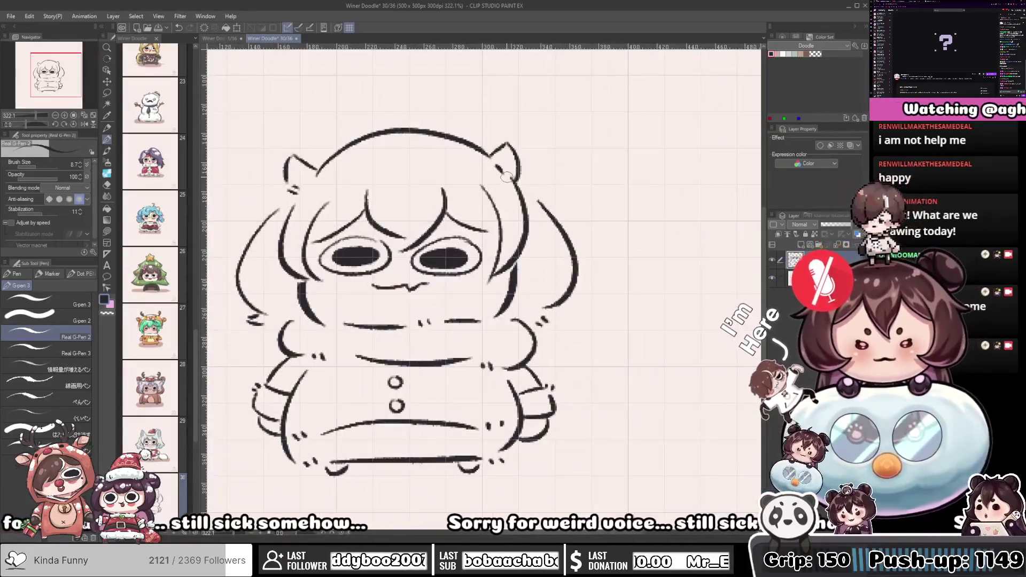
pyautogui.moveTo(563, 210)
pyautogui.mouseDown()
pyautogui.moveTo(573, 212)
pyautogui.moveTo(564, 219)
pyautogui.mouseUp()
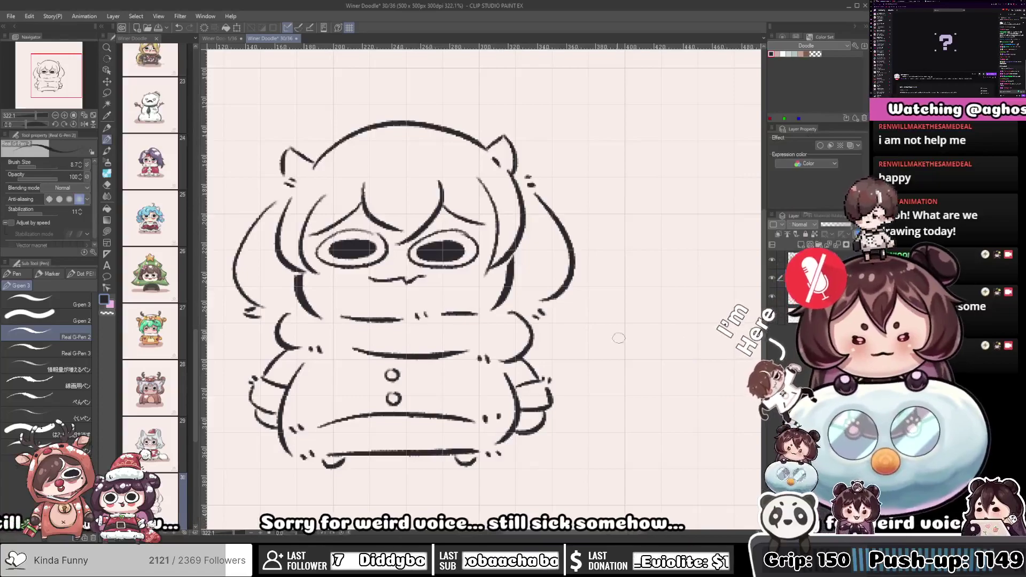
# Beneath the line art, paint the face in pale skin colour sampled from an earlier doodle and add reddish shadows under the bangs
pyautogui.keyDown('alt'); pyautogui.click(144, 217); pyautogui.keyUp('alt')
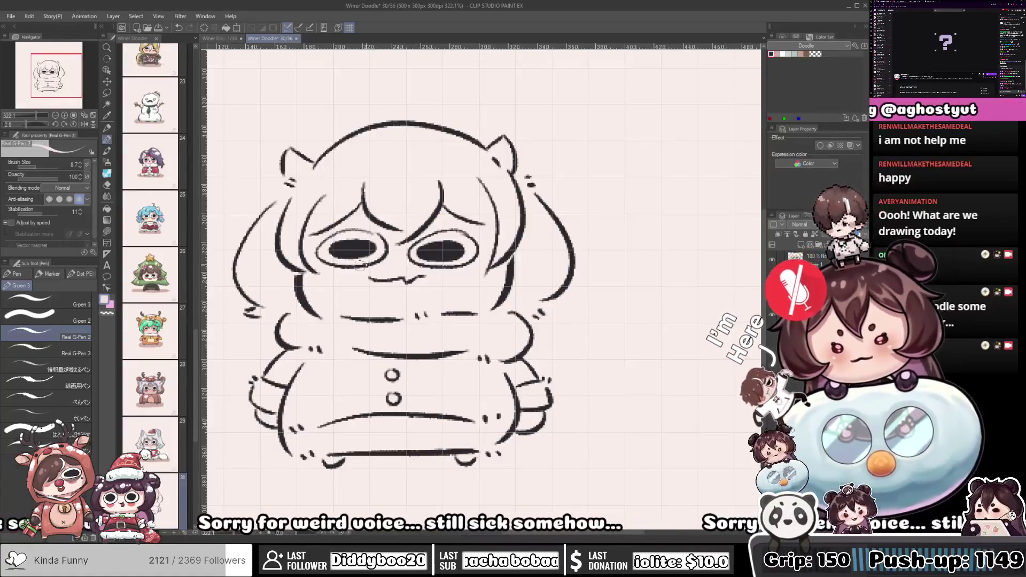
pyautogui.moveTo(354, 262); pyautogui.dragTo(368, 262)
pyautogui.moveTo(353, 193)
pyautogui.mouseDown()
pyautogui.moveTo(337, 220)
pyautogui.moveTo(339, 200)
pyautogui.moveTo(359, 218)
pyautogui.moveTo(346, 346)
pyautogui.moveTo(420, 206)
pyautogui.moveTo(439, 207)
pyautogui.moveTo(423, 347)
pyautogui.moveTo(502, 234)
pyautogui.moveTo(497, 304)
pyautogui.mouseUp()
pyautogui.keyDown('alt'); pyautogui.click(468, 140); pyautogui.keyUp('alt')
pyautogui.moveTo(294, 265)
pyautogui.mouseDown()
pyautogui.moveTo(326, 261)
pyautogui.moveTo(314, 277)
pyautogui.moveTo(308, 261)
pyautogui.moveTo(326, 218)
pyautogui.moveTo(295, 239)
pyautogui.moveTo(347, 223)
pyautogui.moveTo(392, 192)
pyautogui.moveTo(361, 200)
pyautogui.moveTo(369, 217)
pyautogui.moveTo(445, 228)
pyautogui.moveTo(457, 200)
pyautogui.moveTo(427, 204)
pyautogui.moveTo(506, 224)
pyautogui.moveTo(465, 170)
pyautogui.moveTo(455, 226)
pyautogui.moveTo(487, 176)
pyautogui.mouseUp()
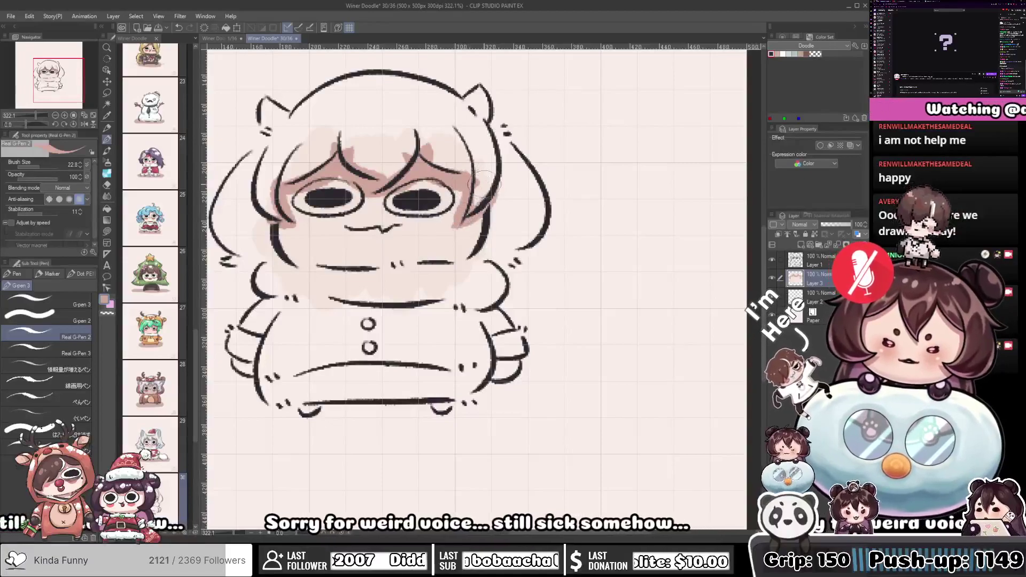
# Redo the reddish face shadow beneath the bangs' right end and paint a red blush patch under each eye
pyautogui.hotkey('ctrl', 'z')
pyautogui.moveTo(454, 215)
pyautogui.mouseDown()
pyautogui.moveTo(499, 177)
pyautogui.moveTo(453, 225)
pyautogui.moveTo(495, 203)
pyautogui.mouseUp()
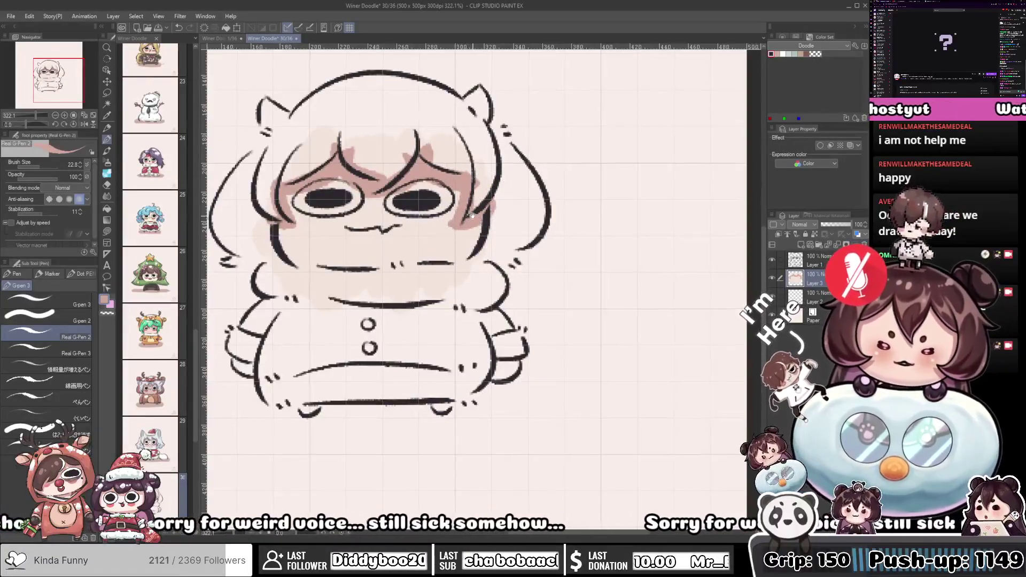
pyautogui.moveTo(423, 191); pyautogui.dragTo(452, 185)
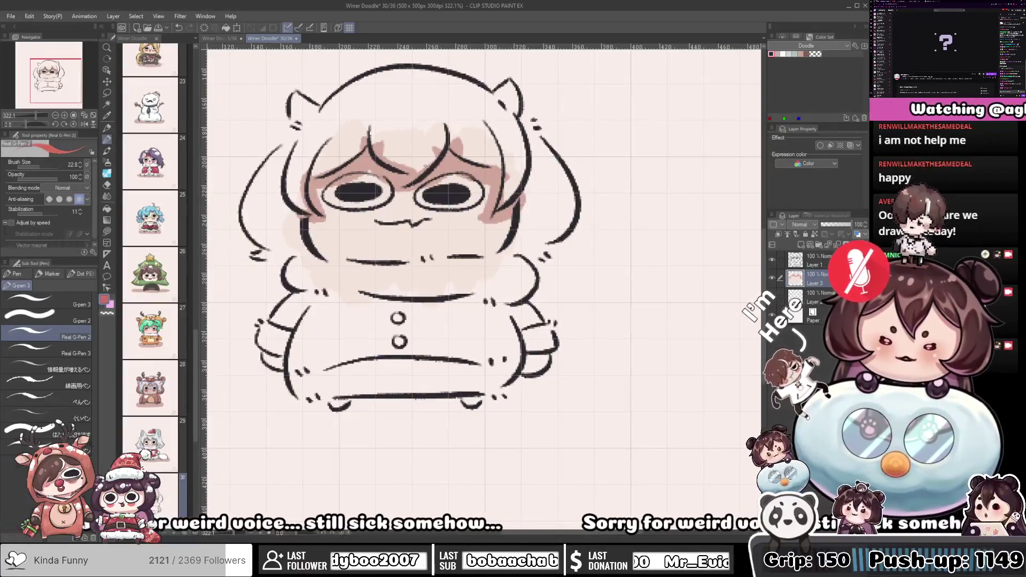
pyautogui.moveTo(442, 214); pyautogui.dragTo(463, 216)
pyautogui.moveTo(360, 210)
pyautogui.mouseDown()
pyautogui.moveTo(340, 217)
pyautogui.moveTo(364, 215)
pyautogui.mouseUp()
# Paint the whites of both eyes around the dark pupils
pyautogui.keyDown('alt'); pyautogui.click(336, 196); pyautogui.keyUp('alt')
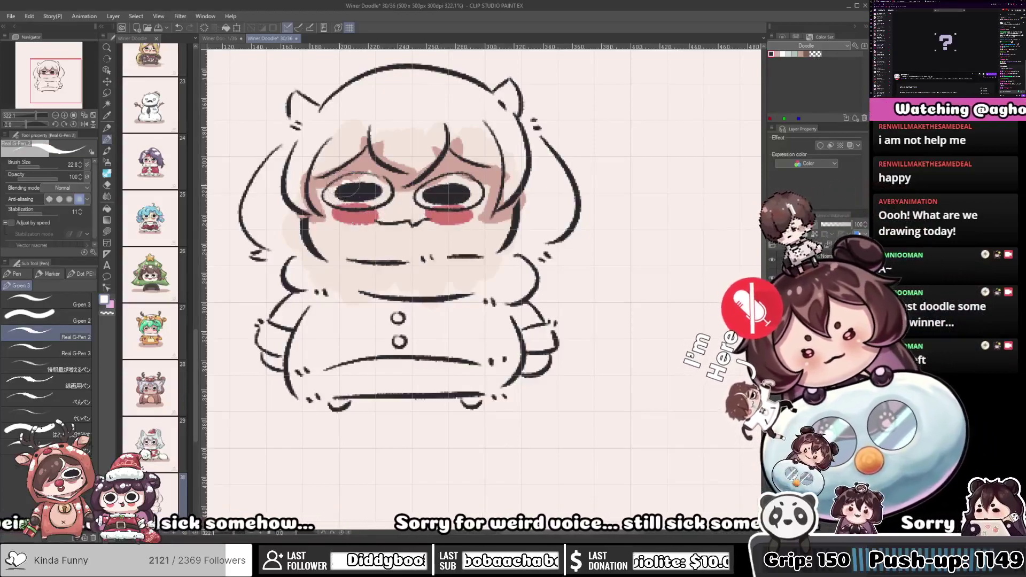
pyautogui.moveTo(336, 188)
pyautogui.mouseDown()
pyautogui.moveTo(380, 196)
pyautogui.moveTo(375, 185)
pyautogui.moveTo(349, 185)
pyautogui.moveTo(359, 184)
pyautogui.mouseUp()
pyautogui.moveTo(457, 187); pyautogui.dragTo(420, 186)
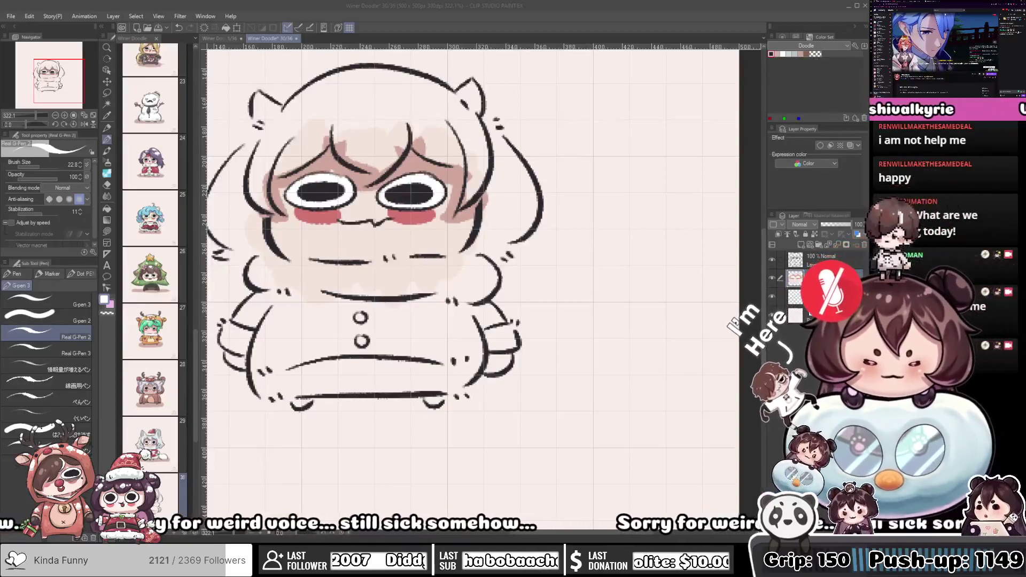
# Fill the whole hair, including the bangs and both side locks, with a flat reddish brown
pyautogui.moveTo(459, 290)
pyautogui.mouseDown()
pyautogui.moveTo(417, 275)
pyautogui.moveTo(475, 334)
pyautogui.mouseUp()
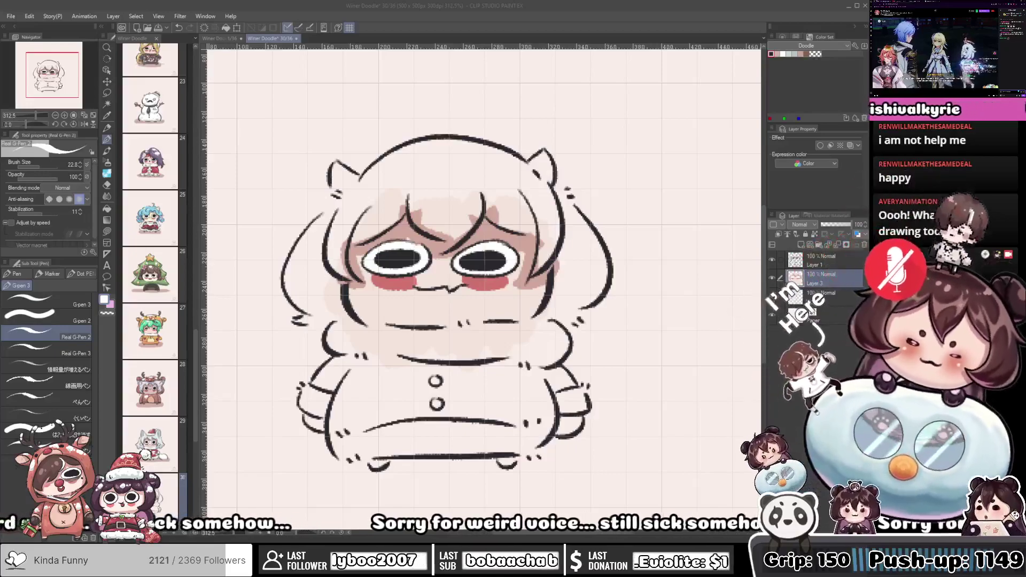
pyautogui.scroll(-3, 538, 350)
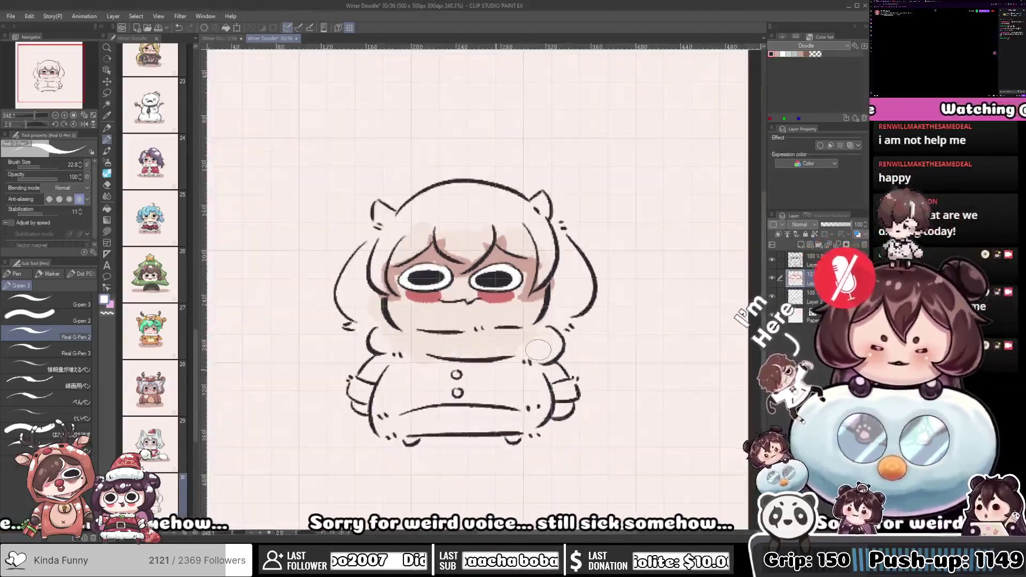
pyautogui.click(52, 190)
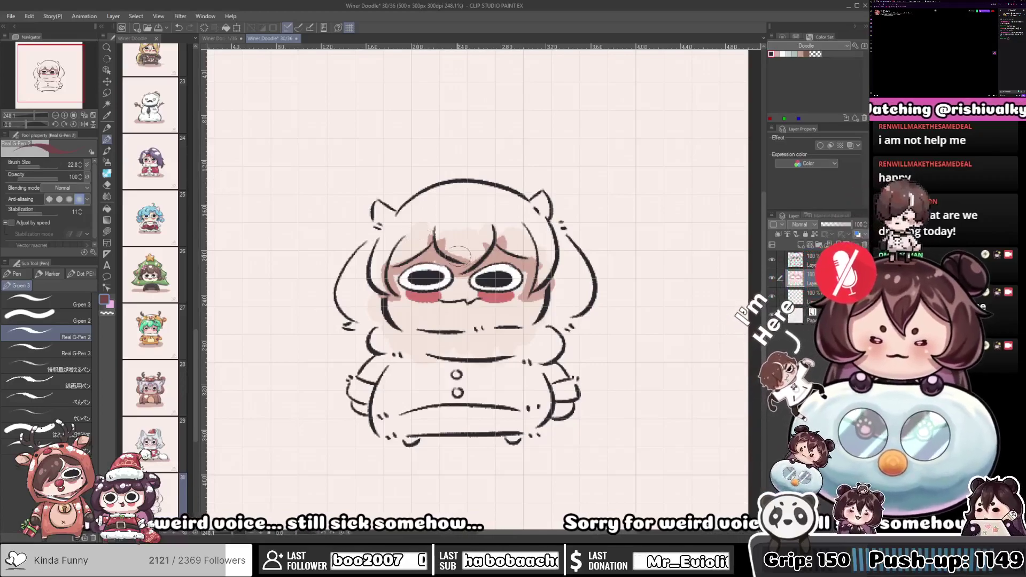
pyautogui.moveTo(458, 204)
pyautogui.mouseDown()
pyautogui.moveTo(472, 221)
pyautogui.moveTo(469, 231)
pyautogui.moveTo(454, 206)
pyautogui.moveTo(446, 219)
pyautogui.moveTo(448, 206)
pyautogui.moveTo(449, 243)
pyautogui.moveTo(468, 251)
pyautogui.moveTo(451, 244)
pyautogui.moveTo(465, 253)
pyautogui.moveTo(454, 252)
pyautogui.moveTo(470, 234)
pyautogui.moveTo(487, 237)
pyautogui.moveTo(465, 264)
pyautogui.moveTo(482, 213)
pyautogui.moveTo(459, 198)
pyautogui.moveTo(457, 223)
pyautogui.moveTo(457, 202)
pyautogui.moveTo(442, 200)
pyautogui.moveTo(457, 213)
pyautogui.moveTo(402, 254)
pyautogui.moveTo(452, 224)
pyautogui.moveTo(410, 252)
pyautogui.moveTo(445, 233)
pyautogui.moveTo(468, 202)
pyautogui.moveTo(410, 238)
pyautogui.moveTo(448, 203)
pyautogui.moveTo(434, 209)
pyautogui.moveTo(484, 183)
pyautogui.moveTo(458, 181)
pyautogui.moveTo(388, 245)
pyautogui.moveTo(433, 193)
pyautogui.moveTo(381, 259)
pyautogui.moveTo(371, 265)
pyautogui.moveTo(411, 214)
pyautogui.moveTo(369, 254)
pyautogui.moveTo(353, 291)
pyautogui.moveTo(374, 305)
pyautogui.moveTo(385, 267)
pyautogui.moveTo(412, 238)
pyautogui.moveTo(374, 310)
pyautogui.moveTo(394, 293)
pyautogui.moveTo(398, 312)
pyautogui.moveTo(358, 299)
pyautogui.moveTo(374, 310)
pyautogui.moveTo(366, 319)
pyautogui.moveTo(389, 322)
pyautogui.mouseUp()
pyautogui.moveTo(458, 240)
pyautogui.mouseDown()
pyautogui.moveTo(468, 272)
pyautogui.moveTo(461, 251)
pyautogui.moveTo(422, 230)
pyautogui.moveTo(466, 236)
pyautogui.moveTo(442, 230)
pyautogui.moveTo(487, 254)
pyautogui.moveTo(471, 247)
pyautogui.moveTo(498, 279)
pyautogui.moveTo(462, 258)
pyautogui.moveTo(483, 281)
pyautogui.moveTo(447, 261)
pyautogui.moveTo(485, 285)
pyautogui.moveTo(457, 278)
pyautogui.moveTo(491, 290)
pyautogui.moveTo(471, 285)
pyautogui.moveTo(500, 286)
pyautogui.moveTo(481, 251)
pyautogui.moveTo(501, 269)
pyautogui.moveTo(478, 243)
pyautogui.moveTo(490, 254)
pyautogui.moveTo(502, 306)
pyautogui.moveTo(497, 287)
pyautogui.moveTo(492, 329)
pyautogui.moveTo(508, 288)
pyautogui.moveTo(501, 266)
pyautogui.moveTo(488, 304)
pyautogui.moveTo(494, 324)
pyautogui.moveTo(517, 285)
pyautogui.moveTo(504, 263)
pyautogui.moveTo(535, 294)
pyautogui.moveTo(521, 258)
pyautogui.moveTo(559, 303)
pyautogui.moveTo(546, 314)
pyautogui.moveTo(524, 287)
pyautogui.moveTo(539, 331)
pyautogui.moveTo(542, 317)
pyautogui.moveTo(540, 340)
pyautogui.moveTo(513, 348)
pyautogui.moveTo(519, 302)
pyautogui.moveTo(515, 315)
pyautogui.moveTo(531, 327)
pyautogui.moveTo(517, 355)
pyautogui.moveTo(501, 309)
pyautogui.mouseUp()
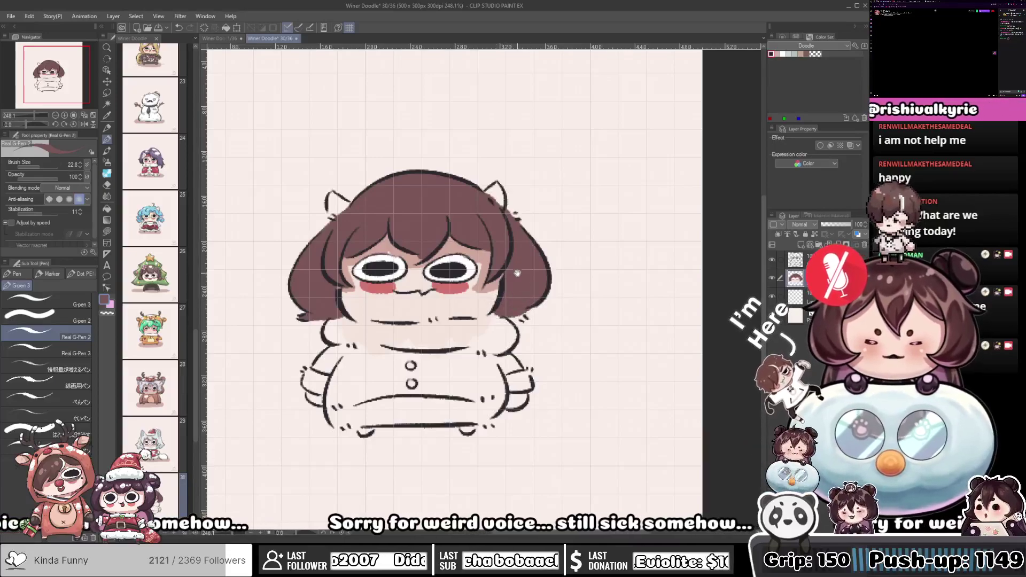
# Shade the hair with a darker purplish brown along the bangs' lower edges and on both side locks, redoing strokes that do not fit
pyautogui.moveTo(518, 273); pyautogui.dragTo(548, 314)
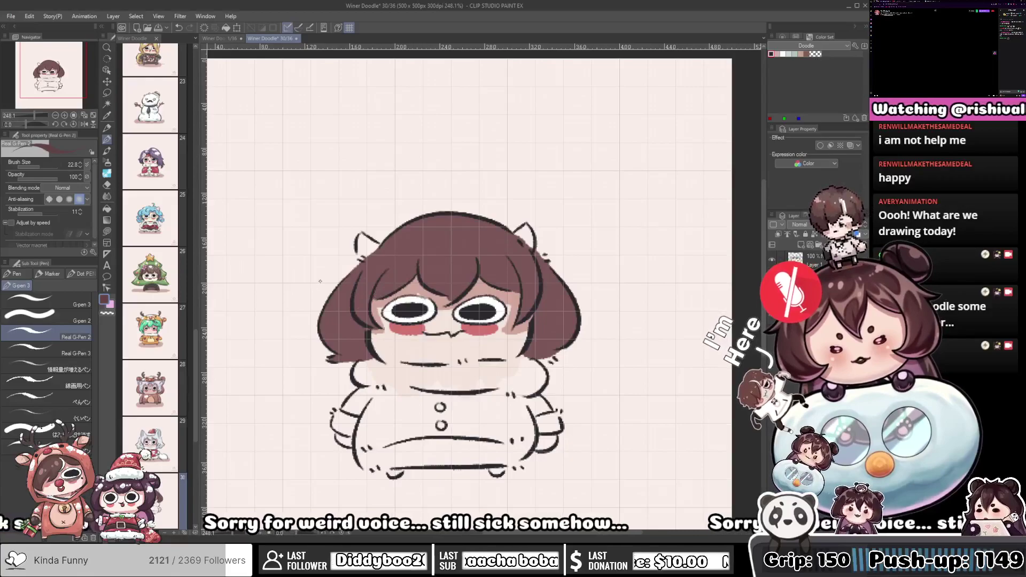
pyautogui.moveTo(352, 306)
pyautogui.mouseDown()
pyautogui.moveTo(359, 291)
pyautogui.moveTo(378, 307)
pyautogui.mouseUp()
pyautogui.hotkey('ctrl', 'z')
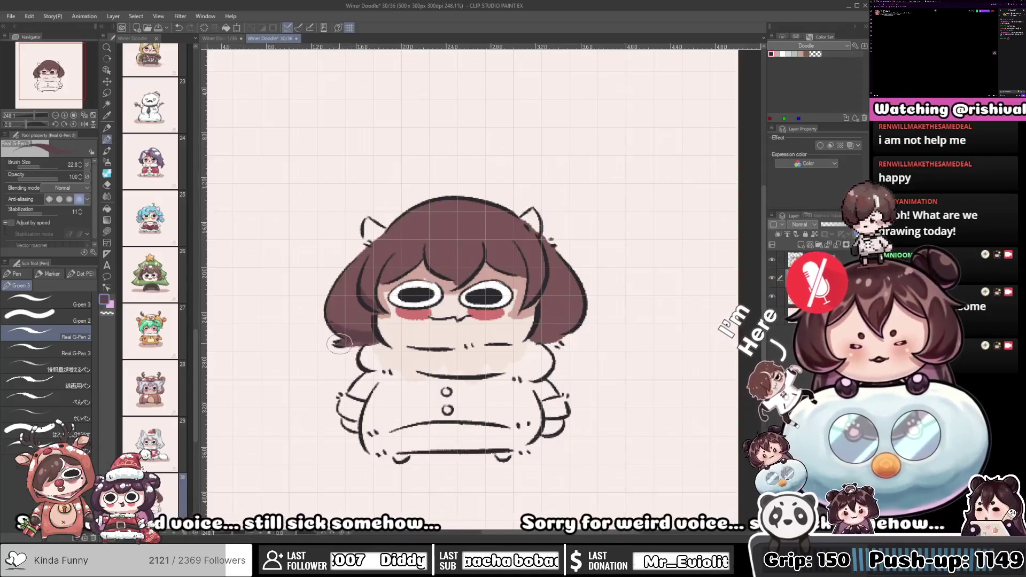
pyautogui.moveTo(351, 314)
pyautogui.mouseDown()
pyautogui.moveTo(378, 329)
pyautogui.moveTo(369, 328)
pyautogui.mouseUp()
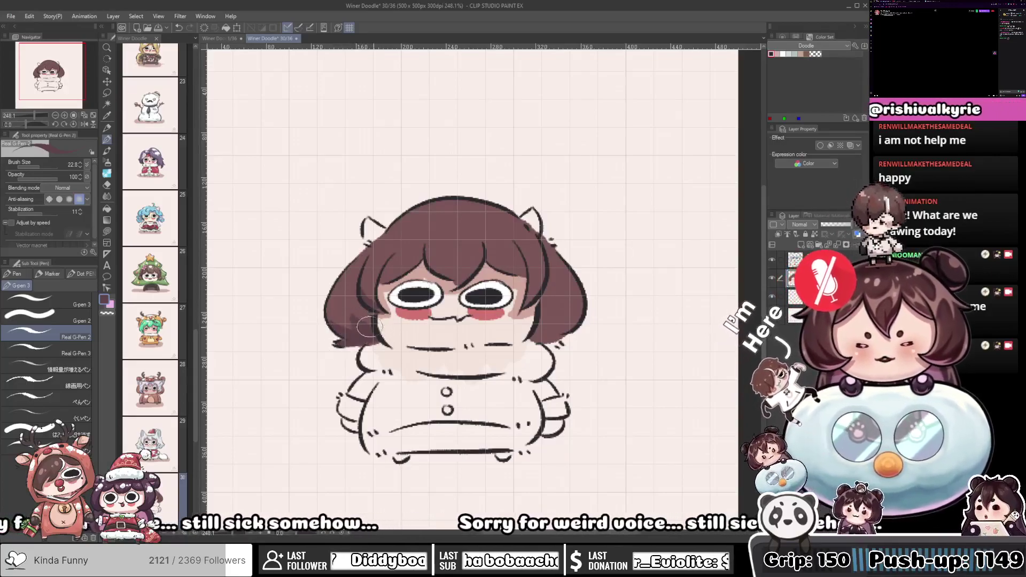
pyautogui.moveTo(393, 286); pyautogui.dragTo(382, 295)
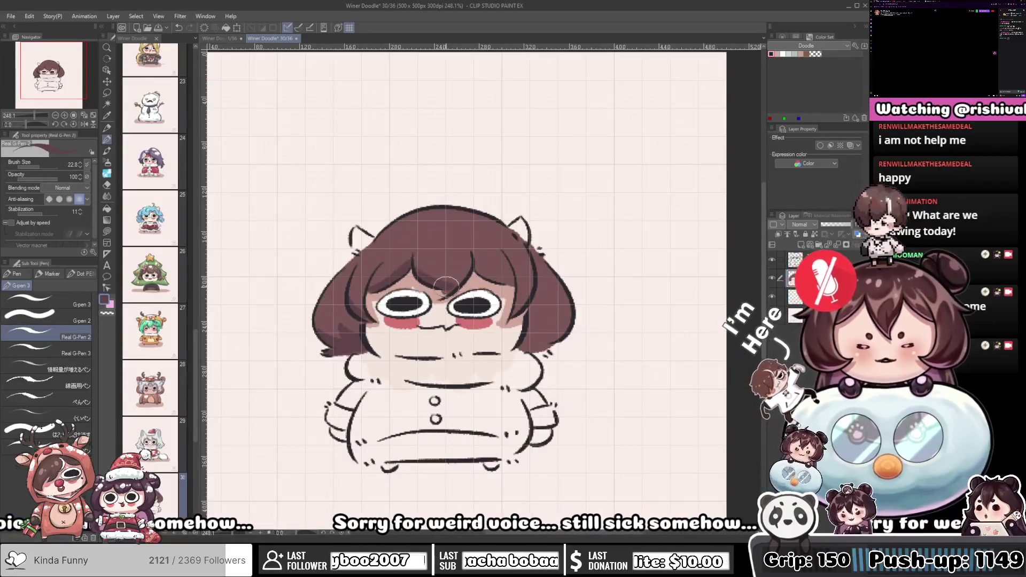
pyautogui.moveTo(475, 265)
pyautogui.mouseDown()
pyautogui.moveTo(433, 276)
pyautogui.moveTo(458, 286)
pyautogui.moveTo(440, 287)
pyautogui.moveTo(484, 292)
pyautogui.moveTo(459, 318)
pyautogui.moveTo(476, 292)
pyautogui.mouseUp()
pyautogui.hotkey('ctrl', 'z')
pyautogui.moveTo(479, 350)
pyautogui.mouseDown()
pyautogui.moveTo(463, 316)
pyautogui.moveTo(473, 322)
pyautogui.moveTo(498, 302)
pyautogui.mouseUp()
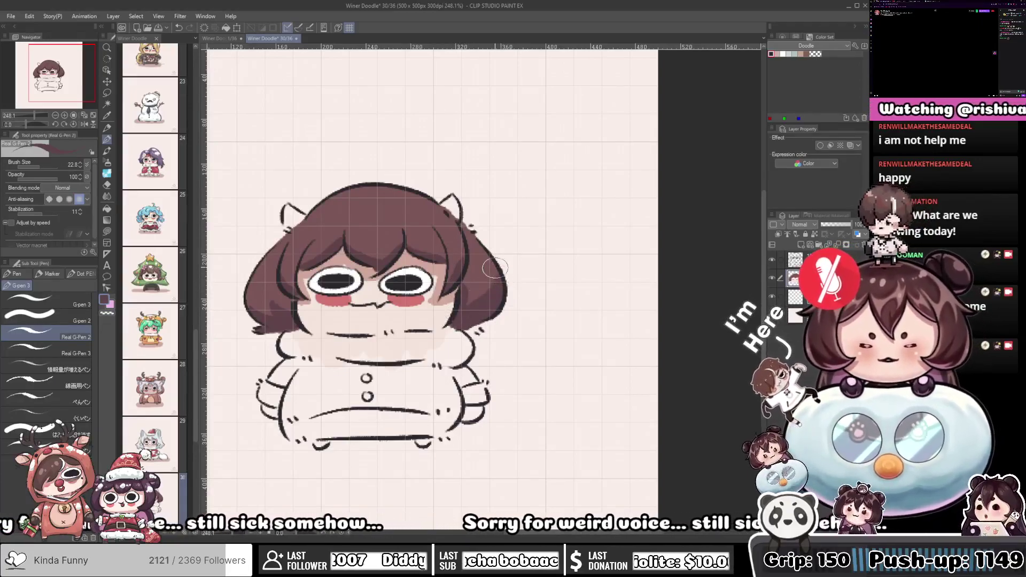
pyautogui.moveTo(479, 255); pyautogui.dragTo(532, 277)
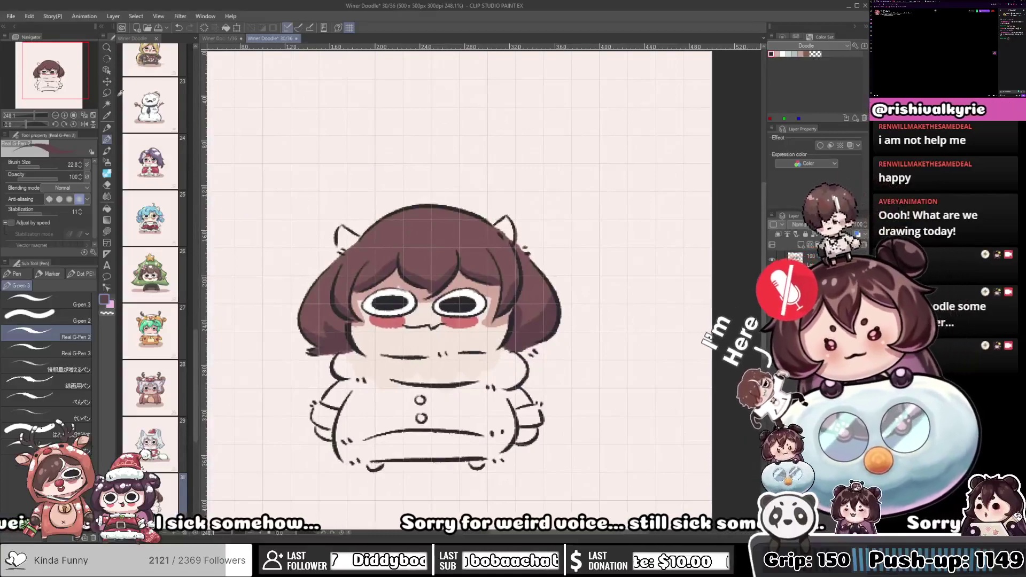
# Add lighter highlight spots to the top of the hair and paint white snow patches and flakes over it
pyautogui.moveTo(380, 230); pyautogui.dragTo(371, 240)
pyautogui.click(386, 240)
pyautogui.click(392, 241)
pyautogui.moveTo(462, 223)
pyautogui.mouseDown()
pyautogui.moveTo(427, 235)
pyautogui.moveTo(407, 222)
pyautogui.moveTo(439, 219)
pyautogui.moveTo(434, 238)
pyautogui.moveTo(473, 240)
pyautogui.mouseUp()
pyautogui.click(452, 233)
pyautogui.click(443, 236)
pyautogui.keyDown('alt'); pyautogui.click(396, 180); pyautogui.keyUp('alt')
pyautogui.click(460, 225)
pyautogui.moveTo(356, 251); pyautogui.dragTo(358, 260)
# Shade the lower edges of the snow patches on the hair with light grey, undoing strokes that do not fit
pyautogui.click(790, 53)
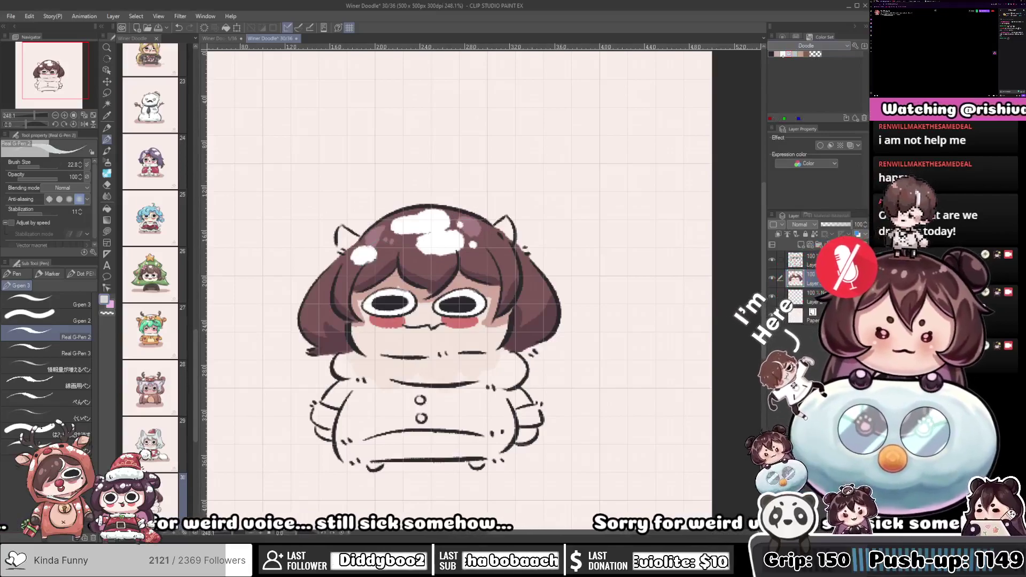
pyautogui.moveTo(389, 226)
pyautogui.mouseDown()
pyautogui.moveTo(430, 230)
pyautogui.moveTo(394, 223)
pyautogui.moveTo(397, 231)
pyautogui.moveTo(443, 217)
pyautogui.moveTo(447, 226)
pyautogui.moveTo(418, 241)
pyautogui.moveTo(453, 249)
pyautogui.moveTo(455, 233)
pyautogui.moveTo(417, 244)
pyautogui.moveTo(456, 242)
pyautogui.moveTo(461, 230)
pyautogui.moveTo(442, 243)
pyautogui.moveTo(425, 238)
pyautogui.moveTo(433, 252)
pyautogui.moveTo(462, 238)
pyautogui.mouseUp()
pyautogui.hotkey('ctrl', 'z')
pyautogui.hotkey('ctrl', 'z')
pyautogui.hotkey('ctrl', 'z')
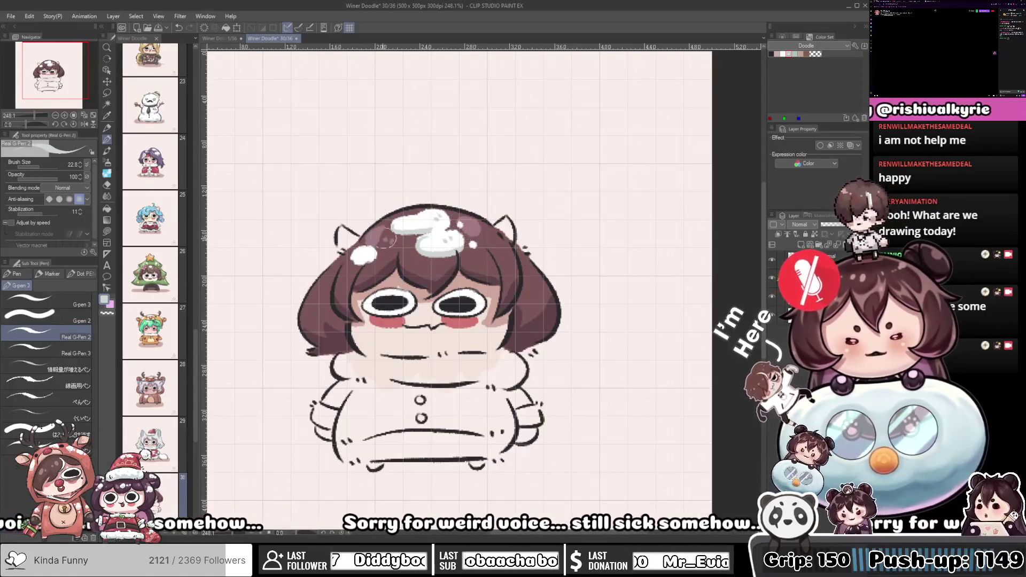
pyautogui.moveTo(359, 253); pyautogui.dragTo(384, 247)
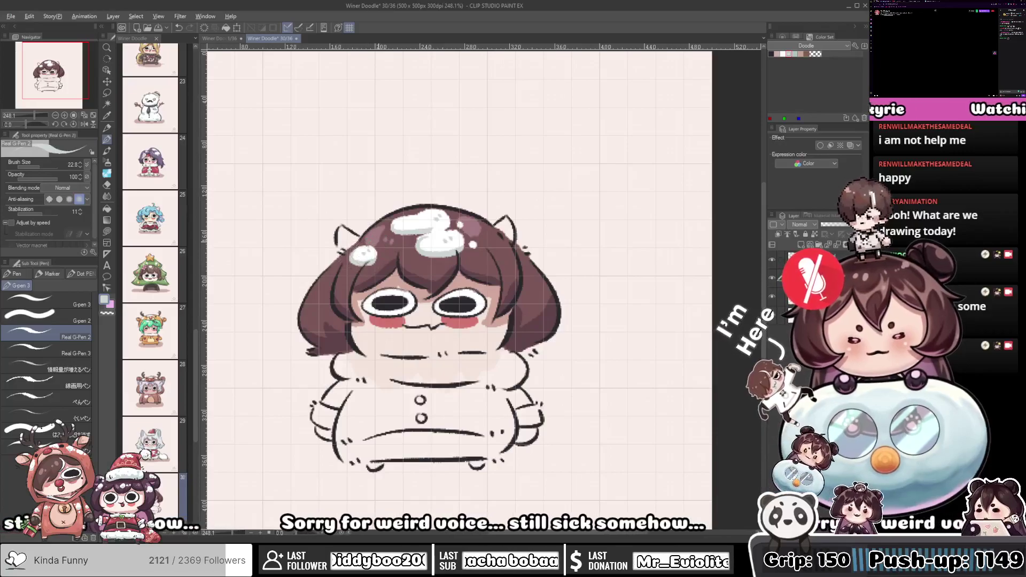
pyautogui.click(939, 58)
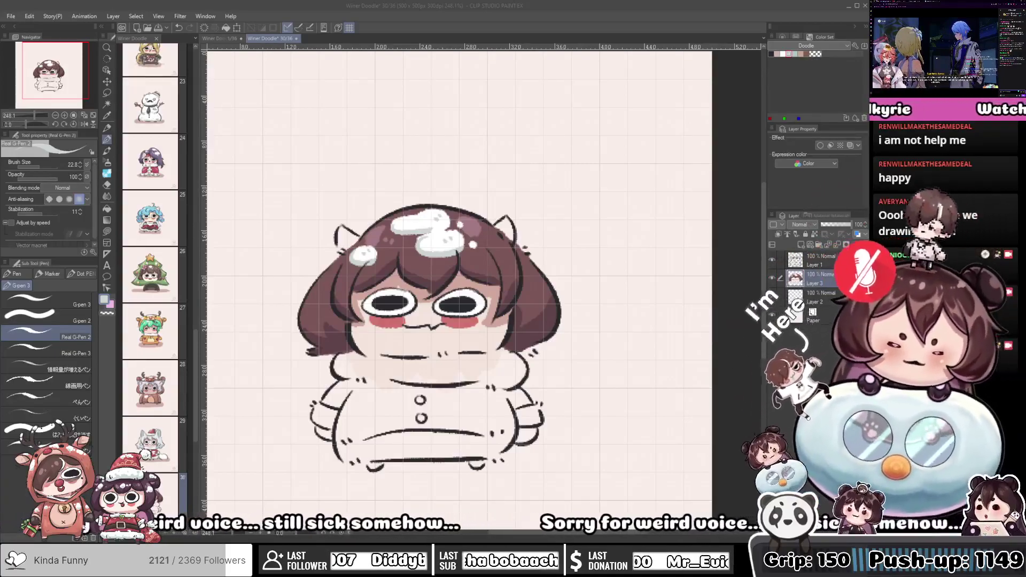
# Fill both animal ears with a very dark, near-black colour
pyautogui.moveTo(526, 223); pyautogui.dragTo(554, 208)
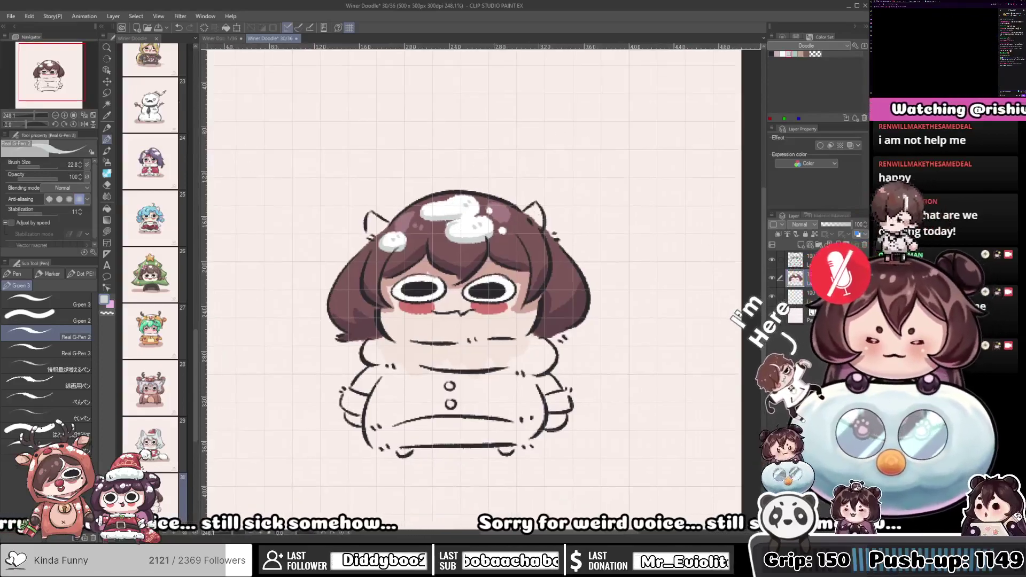
pyautogui.click(81, 93)
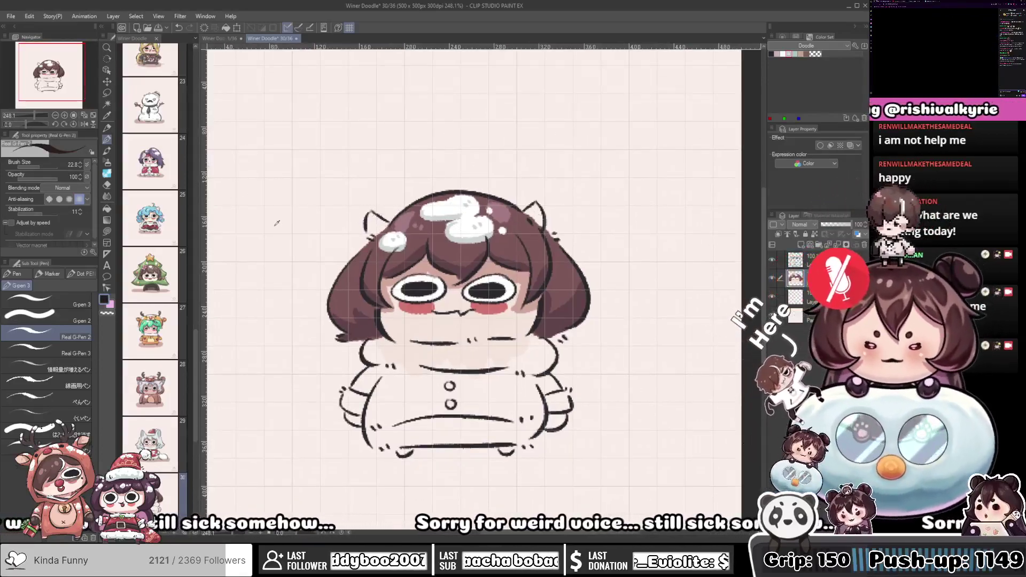
pyautogui.moveTo(368, 214)
pyautogui.mouseDown()
pyautogui.moveTo(371, 229)
pyautogui.moveTo(380, 221)
pyautogui.moveTo(368, 231)
pyautogui.moveTo(384, 222)
pyautogui.moveTo(377, 228)
pyautogui.mouseUp()
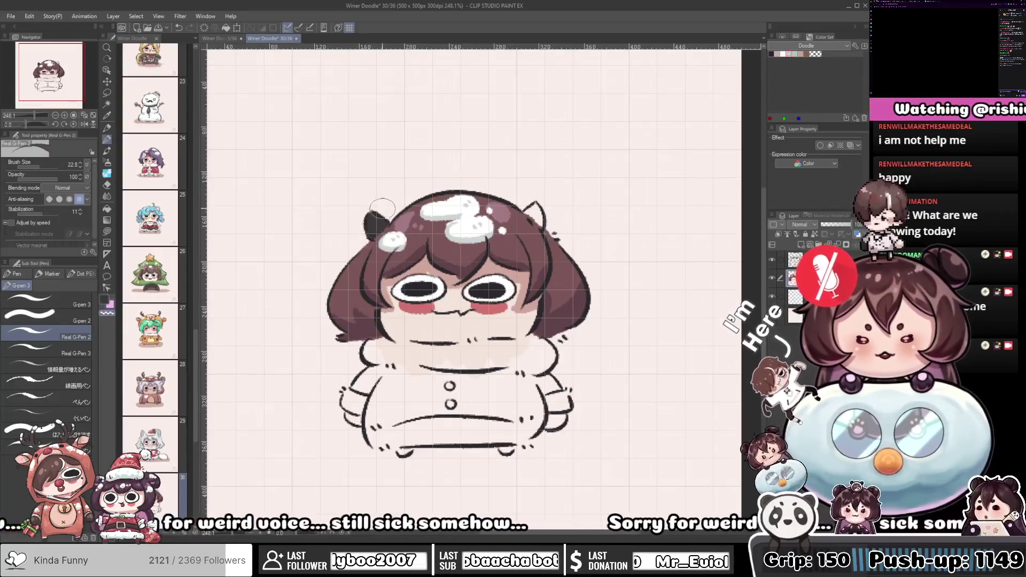
pyautogui.moveTo(439, 178); pyautogui.dragTo(354, 165)
# Paint the coat's fluffy collar solid white across its full width
pyautogui.moveTo(450, 203)
pyautogui.mouseDown()
pyautogui.moveTo(449, 195)
pyautogui.moveTo(443, 202)
pyautogui.moveTo(458, 205)
pyautogui.moveTo(450, 209)
pyautogui.mouseUp()
pyautogui.moveTo(412, 252); pyautogui.dragTo(473, 191)
pyautogui.moveTo(407, 272)
pyautogui.mouseDown()
pyautogui.moveTo(432, 267)
pyautogui.moveTo(374, 272)
pyautogui.moveTo(495, 283)
pyautogui.moveTo(537, 283)
pyautogui.moveTo(543, 273)
pyautogui.moveTo(394, 274)
pyautogui.moveTo(519, 271)
pyautogui.mouseUp()
pyautogui.keyDown('alt'); pyautogui.click(456, 125); pyautogui.keyUp('alt')
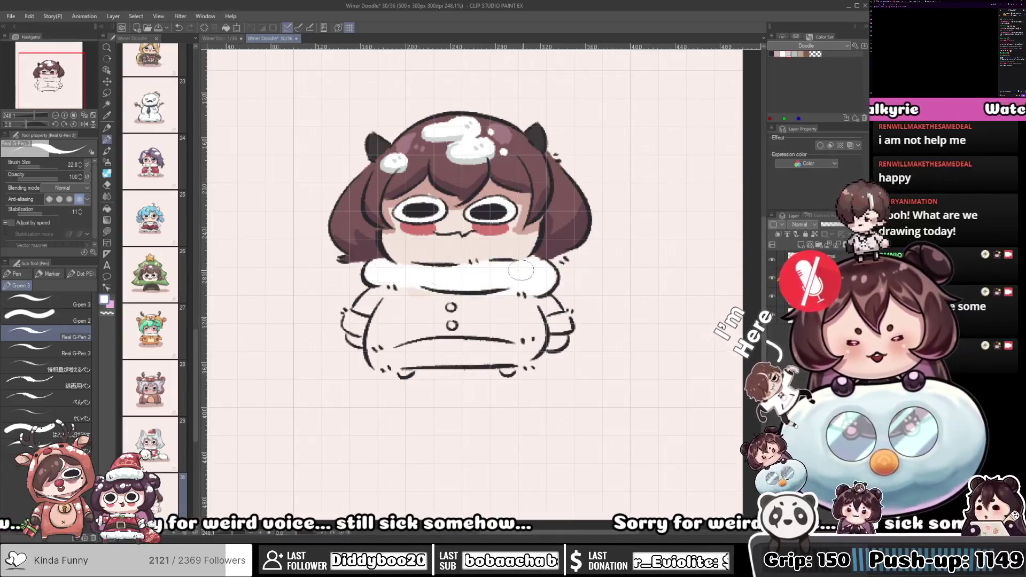
# Add light grey shading and small fur dabs to the fluffy white collar
pyautogui.moveTo(440, 246); pyautogui.dragTo(433, 240)
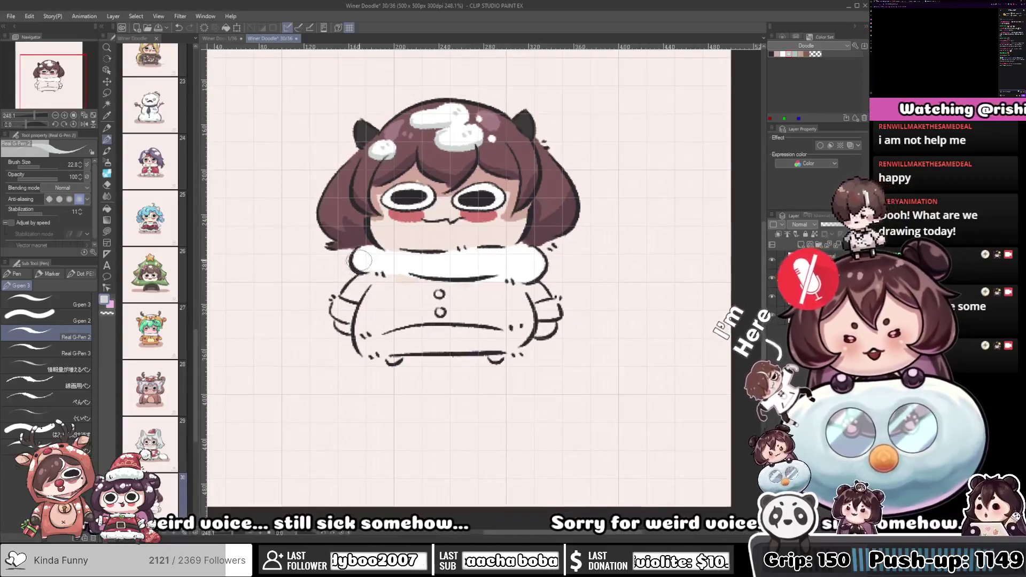
pyautogui.moveTo(381, 259)
pyautogui.mouseDown()
pyautogui.moveTo(520, 263)
pyautogui.moveTo(492, 271)
pyautogui.moveTo(513, 276)
pyautogui.moveTo(535, 268)
pyautogui.mouseUp()
pyautogui.click(522, 256)
pyautogui.click(527, 256)
pyautogui.click(494, 254)
pyautogui.click(500, 254)
# Fill the coat body and sleeves with a pinkish purple down to the curved hem line
pyautogui.moveTo(472, 282); pyautogui.dragTo(499, 271)
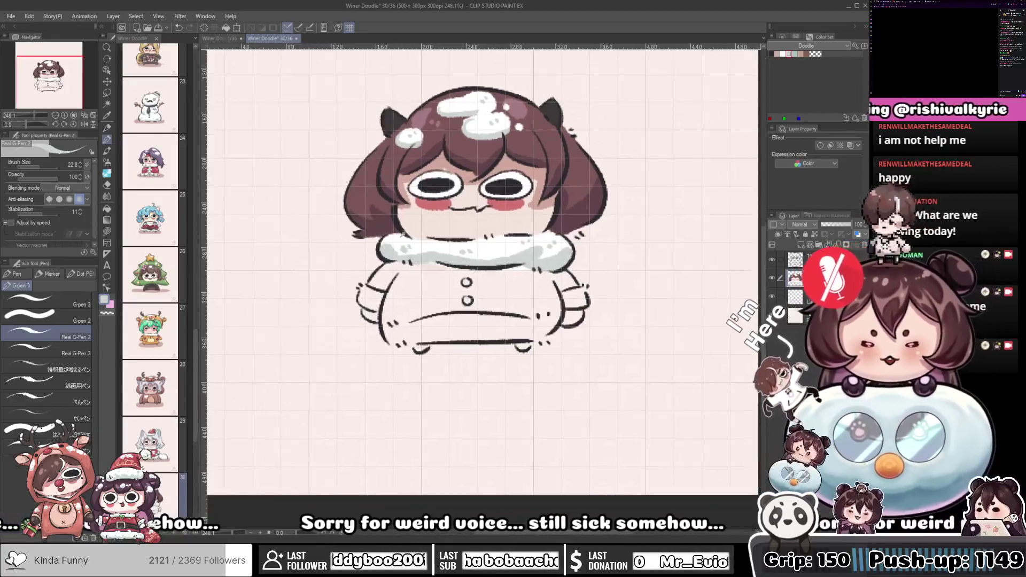
pyautogui.keyDown('alt'); pyautogui.click(396, 226); pyautogui.keyUp('alt')
pyautogui.keyDown('alt'); pyautogui.click(399, 222); pyautogui.keyUp('alt')
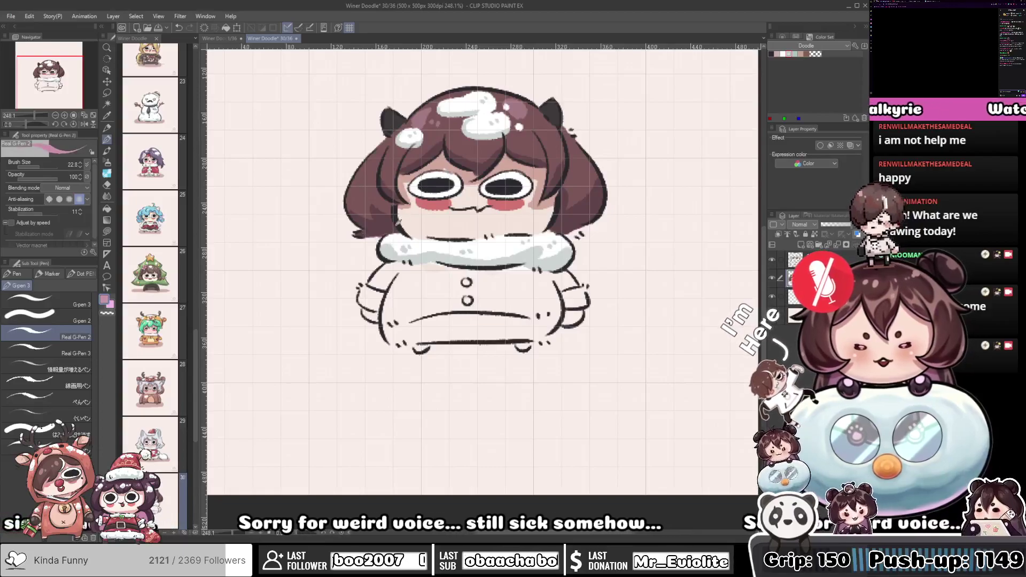
pyautogui.moveTo(391, 267)
pyautogui.mouseDown()
pyautogui.moveTo(383, 290)
pyautogui.moveTo(390, 278)
pyautogui.moveTo(378, 268)
pyautogui.moveTo(403, 270)
pyautogui.moveTo(390, 278)
pyautogui.moveTo(388, 268)
pyautogui.moveTo(518, 271)
pyautogui.moveTo(567, 277)
pyautogui.moveTo(571, 288)
pyautogui.moveTo(396, 284)
pyautogui.mouseUp()
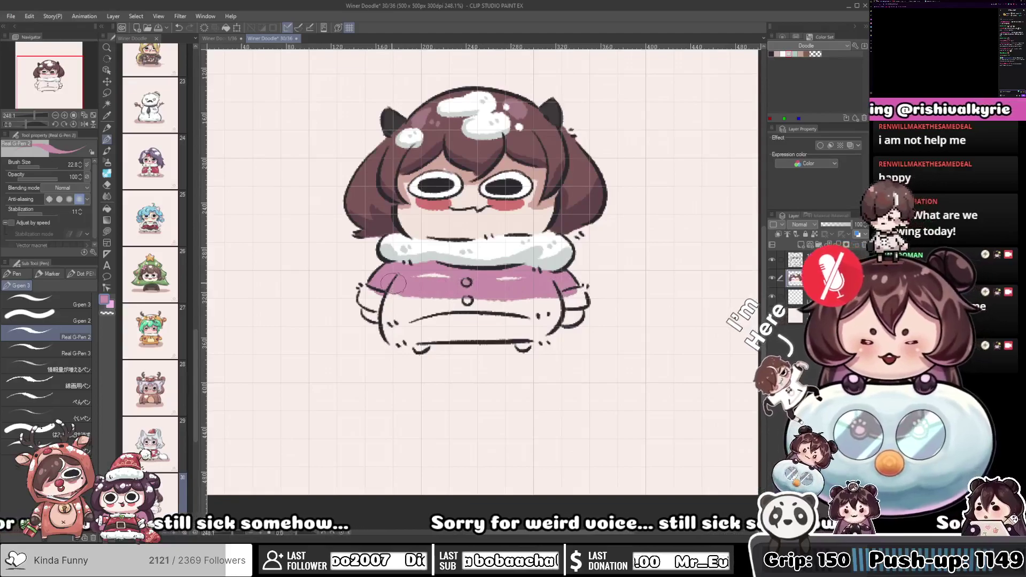
pyautogui.moveTo(528, 285)
pyautogui.mouseDown()
pyautogui.moveTo(413, 316)
pyautogui.moveTo(399, 289)
pyautogui.moveTo(392, 301)
pyautogui.moveTo(402, 295)
pyautogui.moveTo(414, 318)
pyautogui.moveTo(471, 302)
pyautogui.moveTo(489, 318)
pyautogui.moveTo(533, 300)
pyautogui.moveTo(542, 311)
pyautogui.moveTo(548, 303)
pyautogui.moveTo(545, 318)
pyautogui.moveTo(524, 298)
pyautogui.mouseUp()
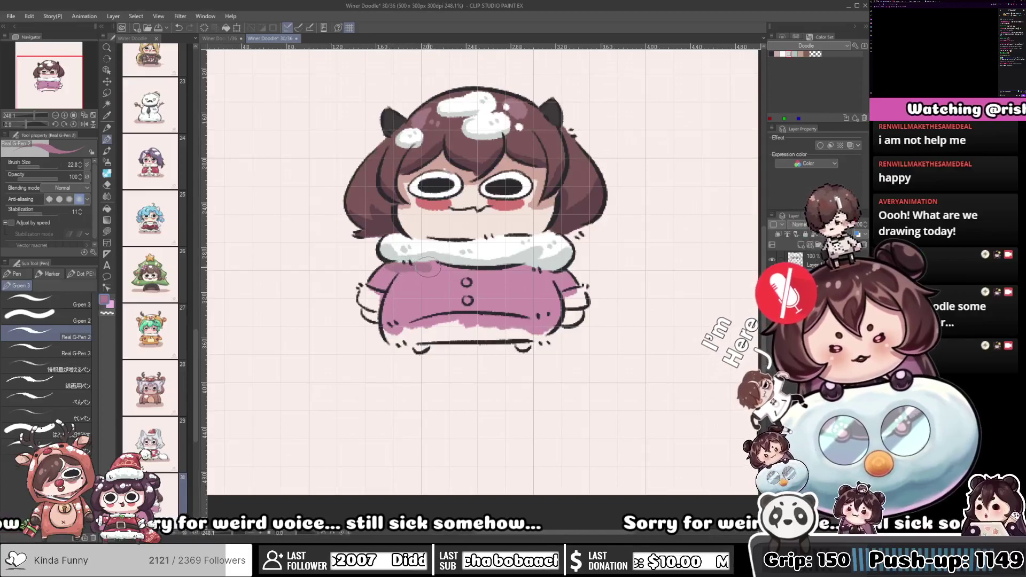
# Shade the coat with darker purple beneath the collar and add small darker dabs on both sides of the buttons
pyautogui.moveTo(457, 273)
pyautogui.mouseDown()
pyautogui.moveTo(560, 272)
pyautogui.moveTo(401, 293)
pyautogui.moveTo(431, 284)
pyautogui.moveTo(536, 290)
pyautogui.mouseUp()
pyautogui.moveTo(498, 295); pyautogui.dragTo(506, 293)
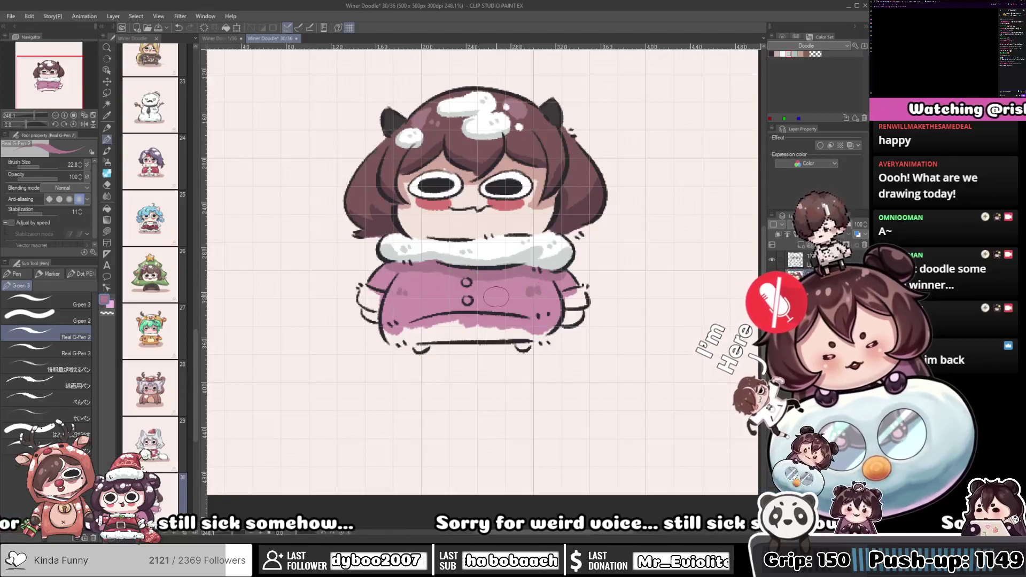
pyautogui.moveTo(434, 293); pyautogui.dragTo(441, 292)
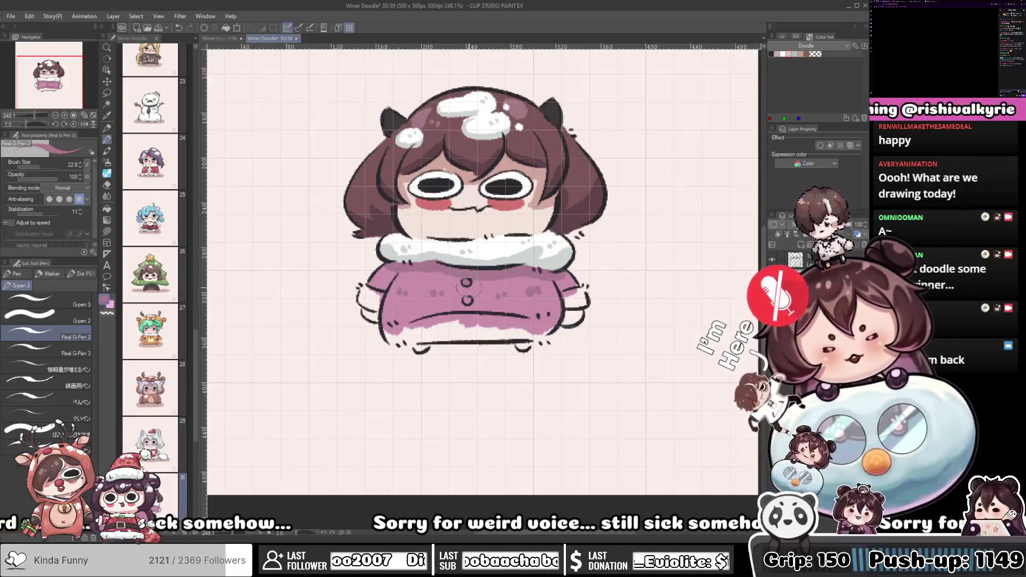
# Paint both sleeve cuffs and the coat's hem trim white, and add light grey shading to the left cuff
pyautogui.keyDown('alt'); pyautogui.click(442, 242); pyautogui.keyUp('alt')
pyautogui.moveTo(369, 298)
pyautogui.mouseDown()
pyautogui.moveTo(366, 290)
pyautogui.moveTo(374, 294)
pyautogui.mouseUp()
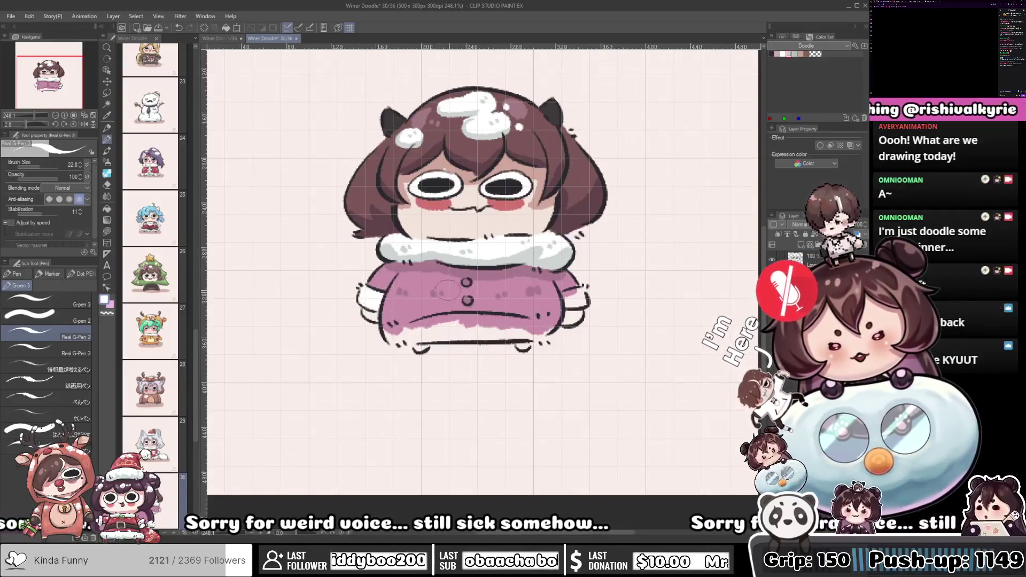
pyautogui.moveTo(575, 298)
pyautogui.mouseDown()
pyautogui.moveTo(565, 301)
pyautogui.moveTo(577, 292)
pyautogui.mouseUp()
pyautogui.moveTo(394, 335)
pyautogui.mouseDown()
pyautogui.moveTo(459, 324)
pyautogui.moveTo(556, 327)
pyautogui.moveTo(401, 332)
pyautogui.moveTo(494, 334)
pyautogui.moveTo(497, 324)
pyautogui.mouseUp()
pyautogui.moveTo(361, 299)
pyautogui.mouseDown()
pyautogui.moveTo(381, 297)
pyautogui.moveTo(370, 295)
pyautogui.mouseUp()
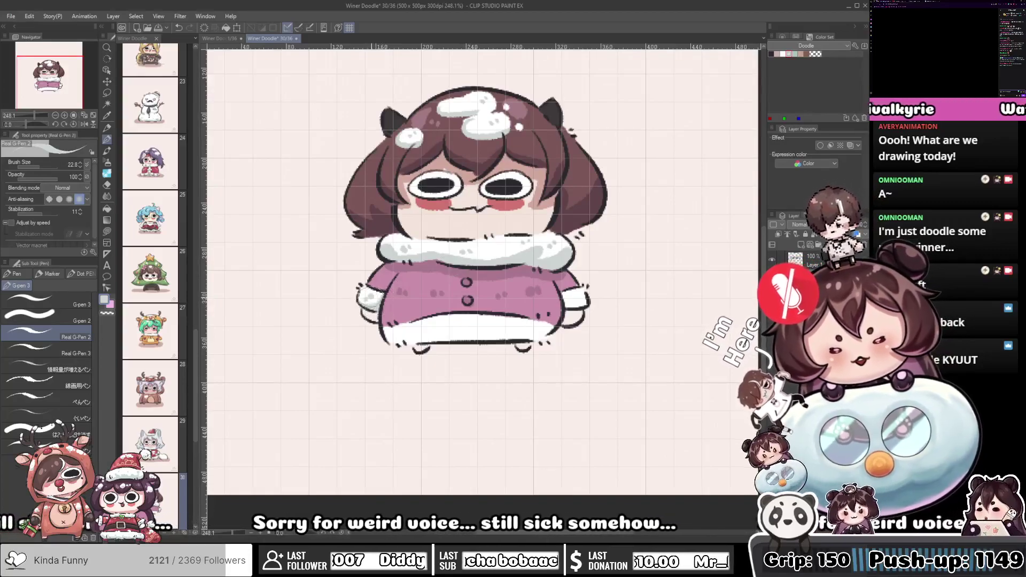
# Shade the coat's white cuffs and hem trim with light grey strokes and small fur spots
pyautogui.moveTo(588, 309); pyautogui.dragTo(508, 292)
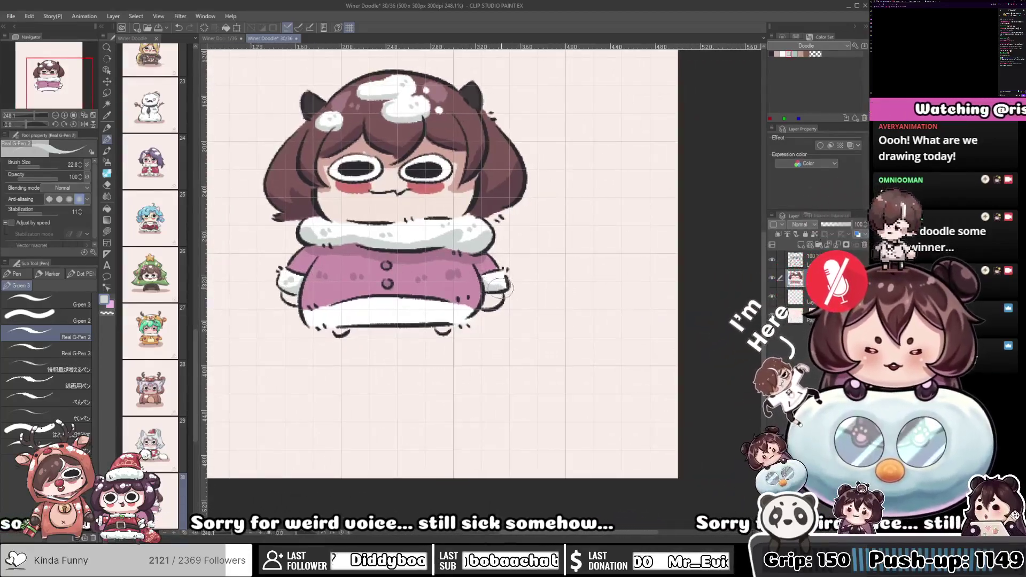
pyautogui.moveTo(316, 326)
pyautogui.mouseDown()
pyautogui.moveTo(387, 302)
pyautogui.moveTo(492, 300)
pyautogui.moveTo(518, 277)
pyautogui.mouseUp()
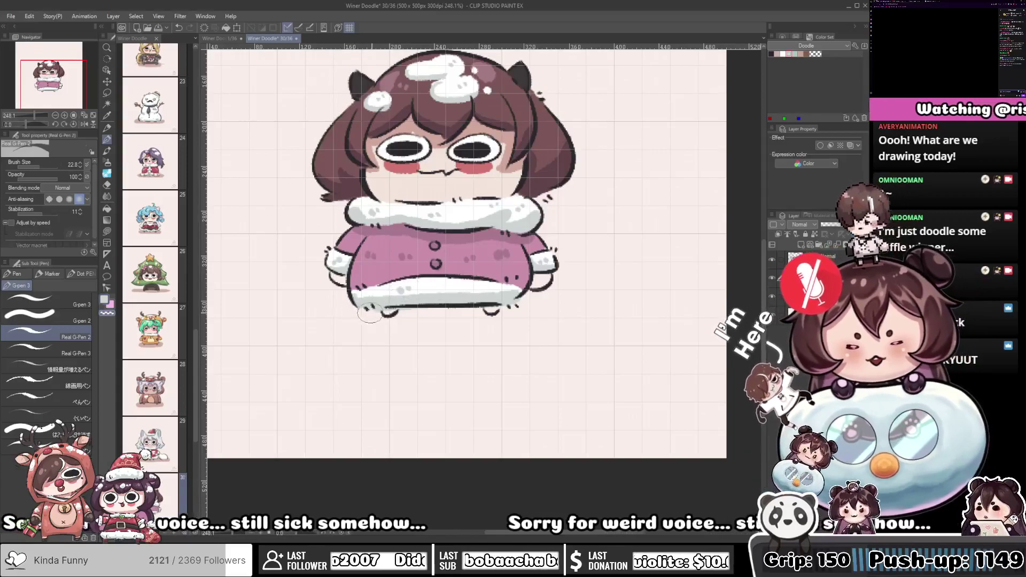
pyautogui.press('c')
pyautogui.click(453, 287)
pyautogui.click(461, 287)
pyautogui.moveTo(440, 285)
pyautogui.mouseDown()
pyautogui.moveTo(458, 306)
pyautogui.moveTo(435, 306)
pyautogui.moveTo(441, 302)
pyautogui.mouseUp()
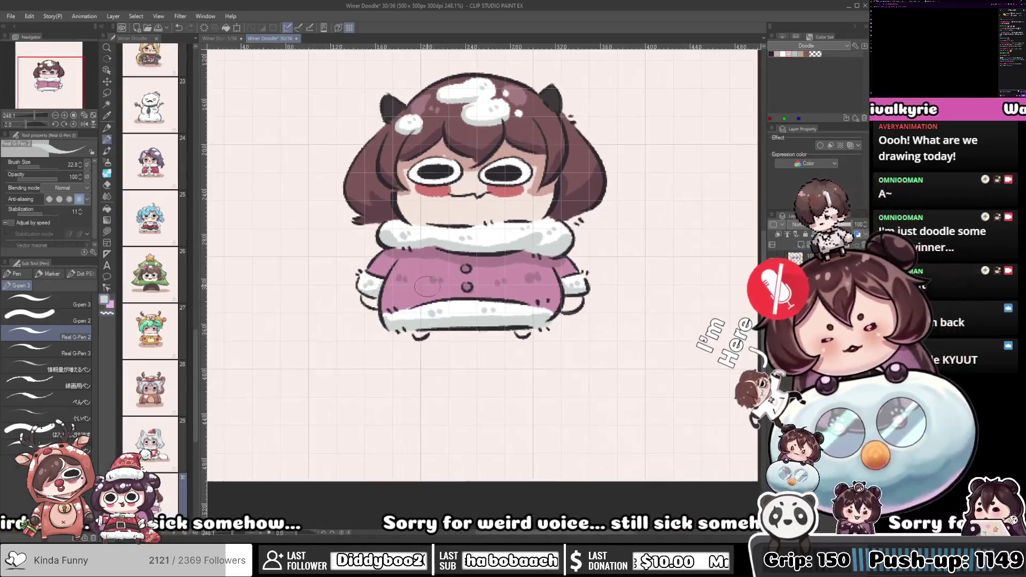
# Fill the character's hands, feet and coat buttons with a dark grey sampled from the outline
pyautogui.keyDown('alt'); pyautogui.click(479, 329); pyautogui.keyUp('alt')
pyautogui.moveTo(371, 302)
pyautogui.mouseDown()
pyautogui.moveTo(363, 299)
pyautogui.moveTo(369, 306)
pyautogui.moveTo(381, 290)
pyautogui.moveTo(384, 317)
pyautogui.moveTo(395, 314)
pyautogui.mouseUp()
pyautogui.keyDown('alt'); pyautogui.click(368, 301); pyautogui.keyUp('alt')
pyautogui.moveTo(483, 314); pyautogui.dragTo(444, 313)
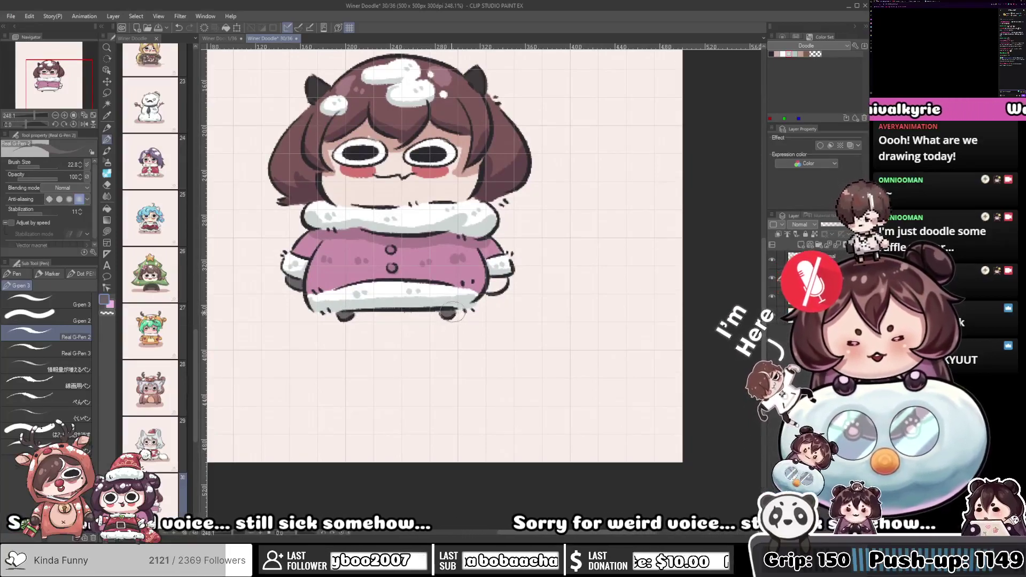
pyautogui.moveTo(497, 280); pyautogui.dragTo(492, 285)
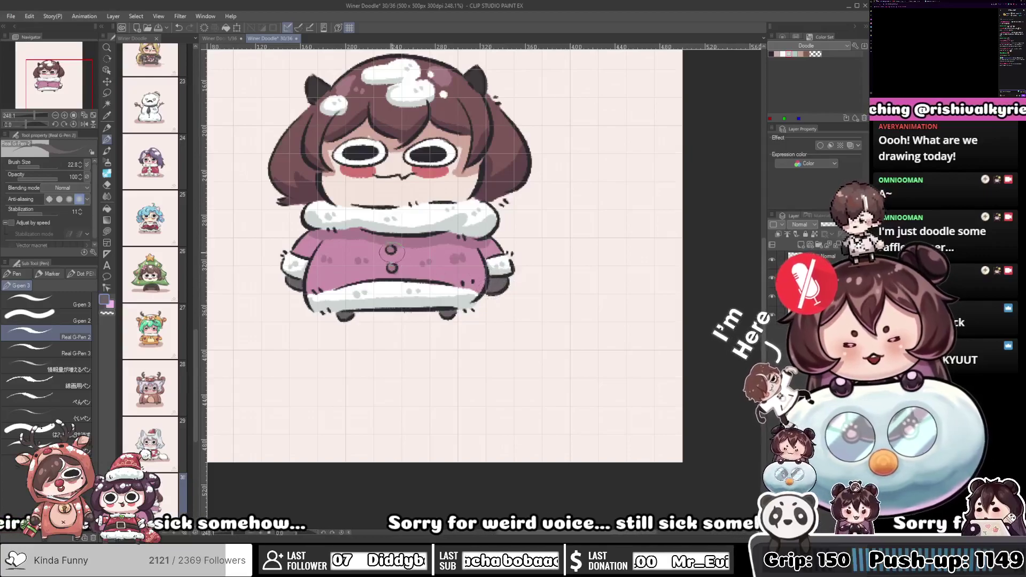
pyautogui.moveTo(394, 260)
pyautogui.mouseDown()
pyautogui.moveTo(460, 286)
pyautogui.moveTo(522, 279)
pyautogui.mouseUp()
# Paint white snow patches and a small dot on the coat, on both sides of the buttons
pyautogui.keyDown('alt'); pyautogui.click(490, 244); pyautogui.keyUp('alt')
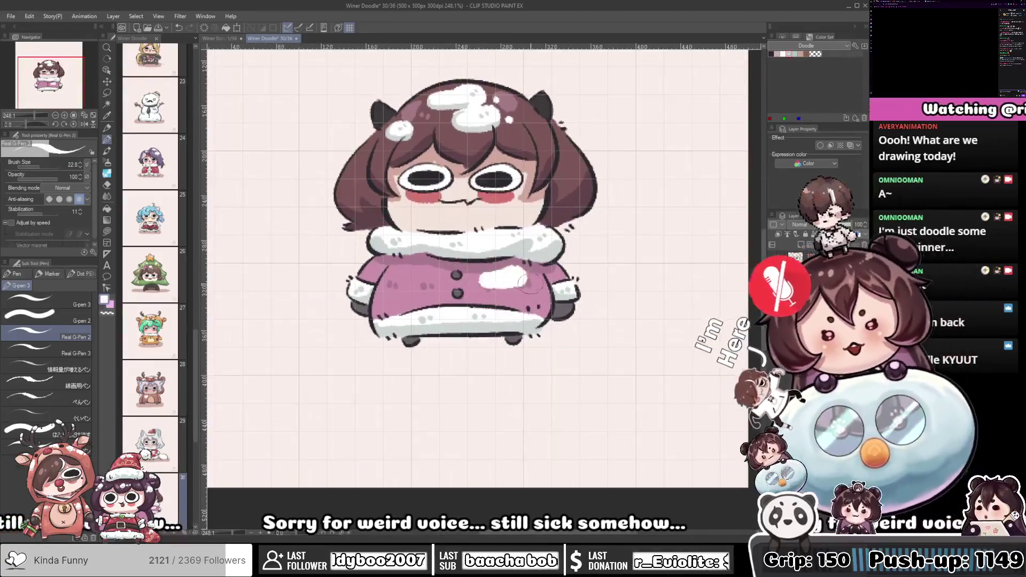
pyautogui.moveTo(446, 282)
pyautogui.mouseDown()
pyautogui.moveTo(514, 279)
pyautogui.moveTo(468, 277)
pyautogui.moveTo(484, 282)
pyautogui.moveTo(510, 264)
pyautogui.moveTo(483, 261)
pyautogui.moveTo(439, 275)
pyautogui.moveTo(468, 274)
pyautogui.moveTo(457, 282)
pyautogui.moveTo(464, 275)
pyautogui.moveTo(417, 273)
pyautogui.mouseUp()
pyautogui.click(502, 288)
# Sample the light grey from the fur collar and shade the snow patches on the coat with it
pyautogui.keyDown('alt'); pyautogui.click(472, 242); pyautogui.keyUp('alt')
pyautogui.hotkey('ctrl', 'z')
pyautogui.hotkey('ctrl', 'z')
pyautogui.moveTo(493, 275); pyautogui.dragTo(553, 281)
pyautogui.scroll(-2, 544, 252)
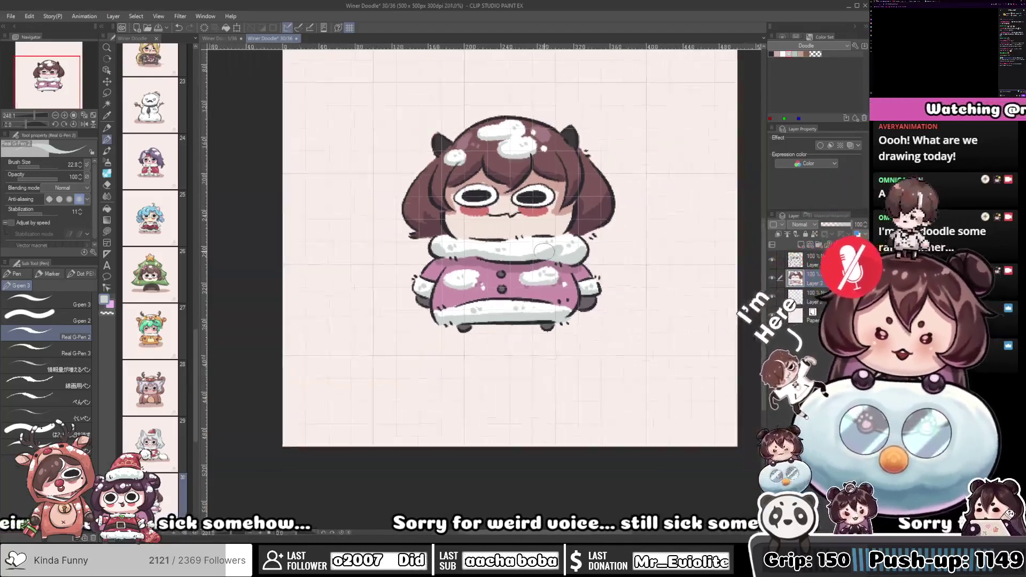
# Paint a brownish-pink ground shadow beneath the character on the layer below, with two small dots beside each end
pyautogui.click(777, 55)
pyautogui.moveTo(571, 210); pyautogui.dragTo(526, 205)
pyautogui.press(']')
pyautogui.moveTo(367, 335)
pyautogui.mouseDown()
pyautogui.moveTo(331, 316)
pyautogui.moveTo(341, 325)
pyautogui.moveTo(522, 318)
pyautogui.moveTo(465, 312)
pyautogui.moveTo(506, 310)
pyautogui.moveTo(527, 318)
pyautogui.mouseUp()
pyautogui.click(543, 302)
pyautogui.click(552, 301)
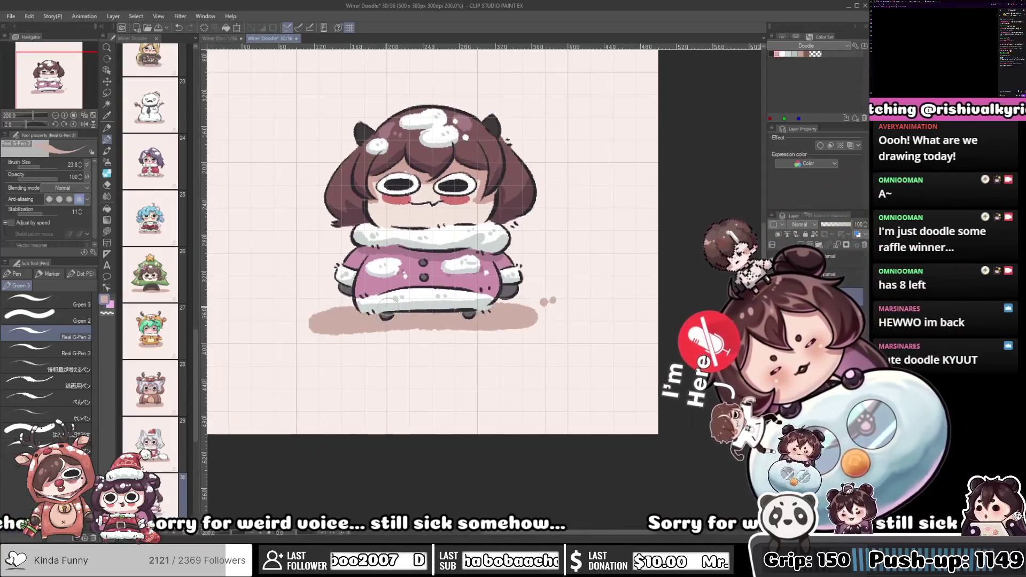
pyautogui.click(299, 303)
pyautogui.click(307, 298)
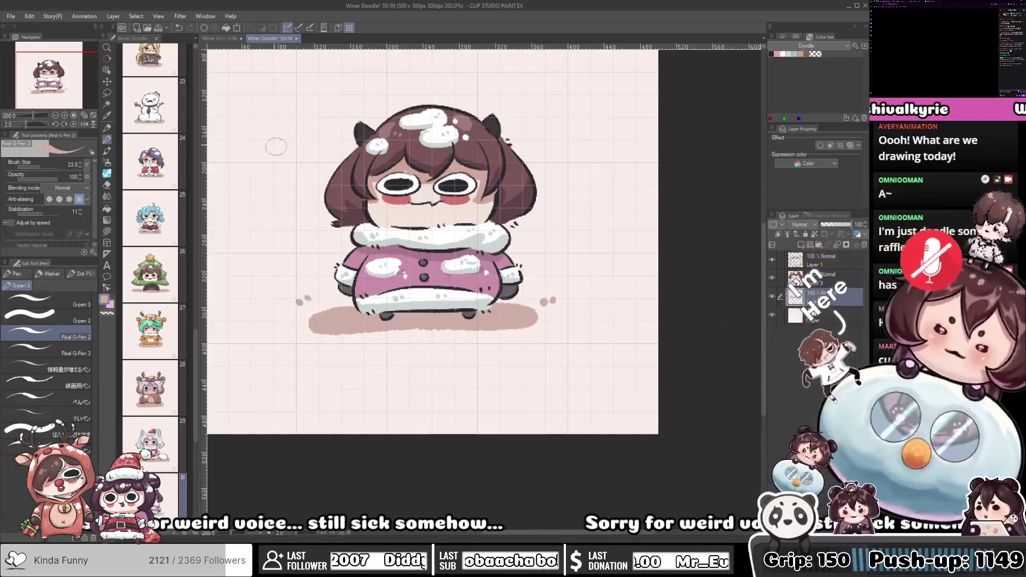
# Copy the omni signature from page 29 into the bottom corner of page 30
pyautogui.doubleClick(150, 445)
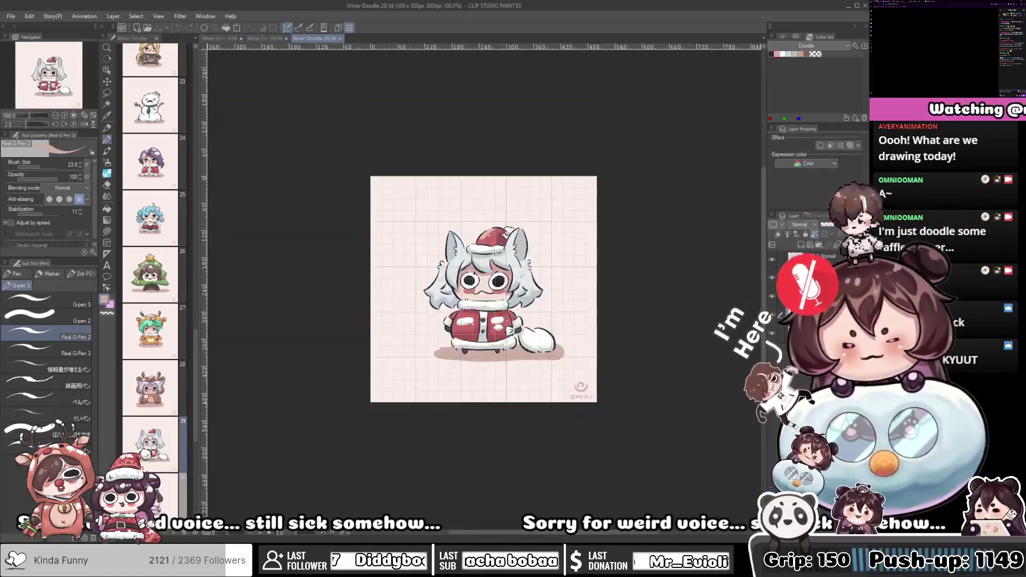
pyautogui.click(265, 38)
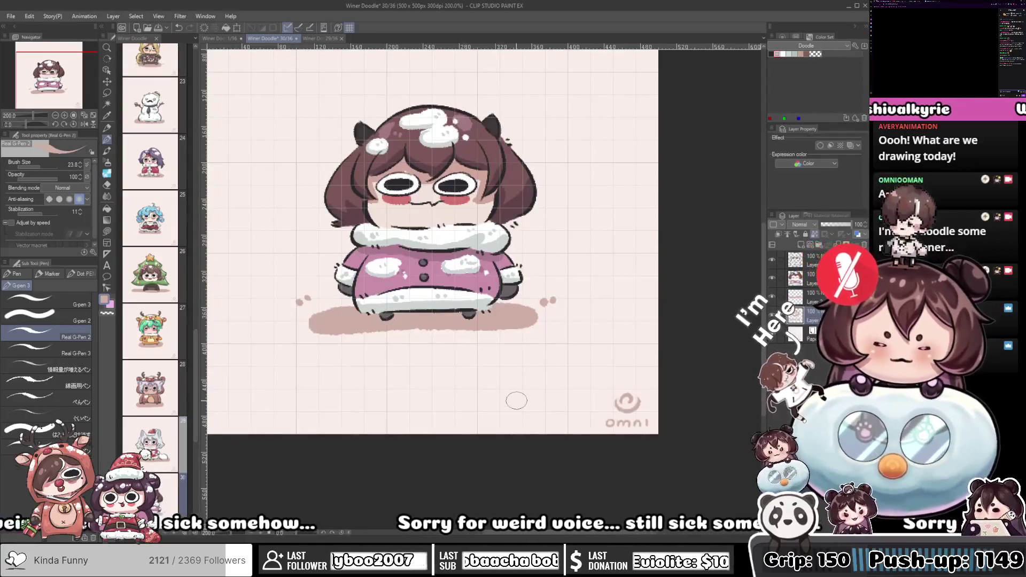
# Hide the grid on page 30 and save the finished doodle
pyautogui.click(350, 28)
pyautogui.scroll(-3, 521, 322)
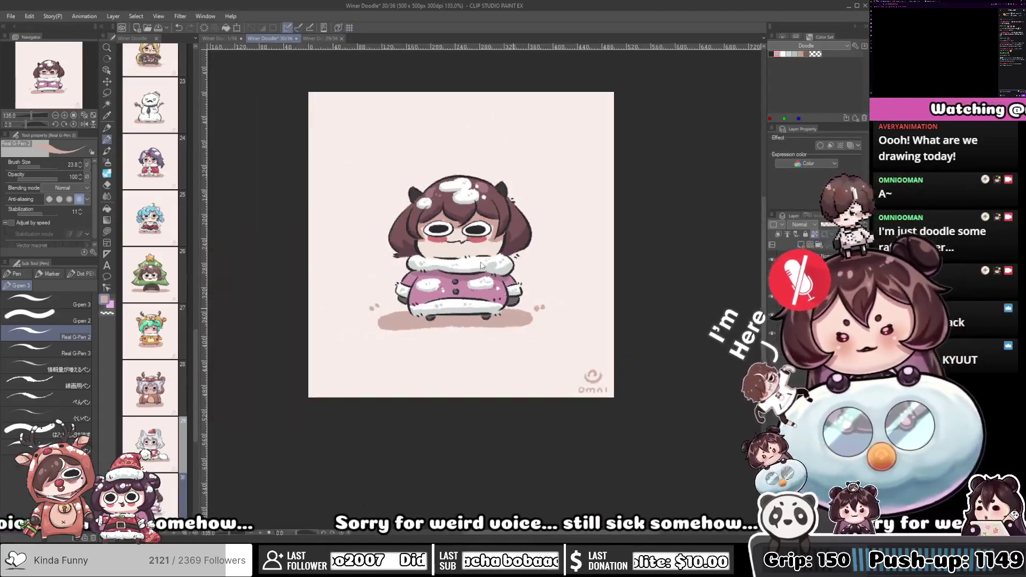
pyautogui.hotkey('ctrl', 's')
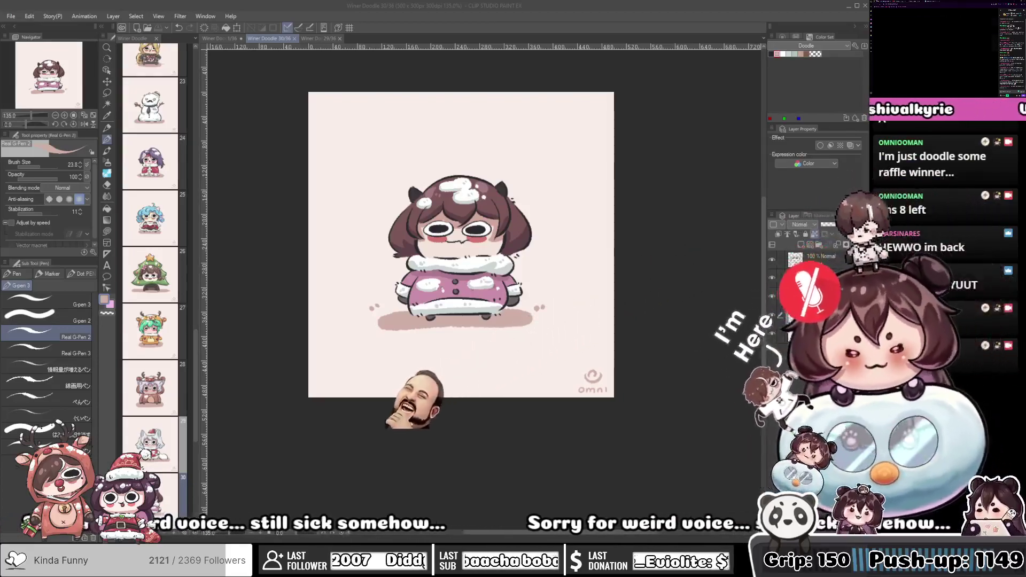
pyautogui.scroll(-1, 505, 276)
pyautogui.scroll(1, 505, 274)
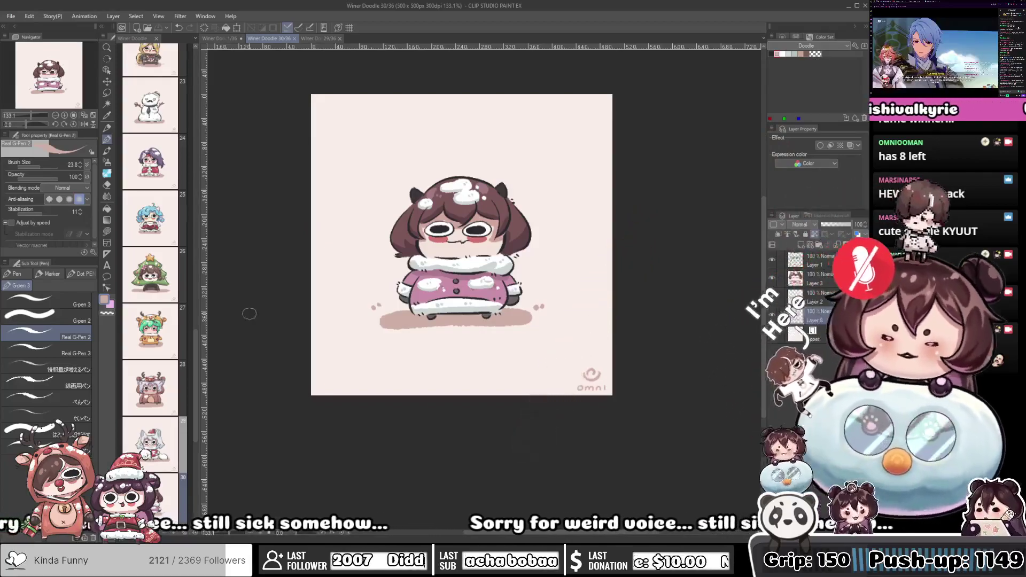
# Copy the character layer from page 30 onto page 1 and place it below the group of doodles
pyautogui.moveTo(400, 293); pyautogui.dragTo(419, 292)
pyautogui.click(825, 275)
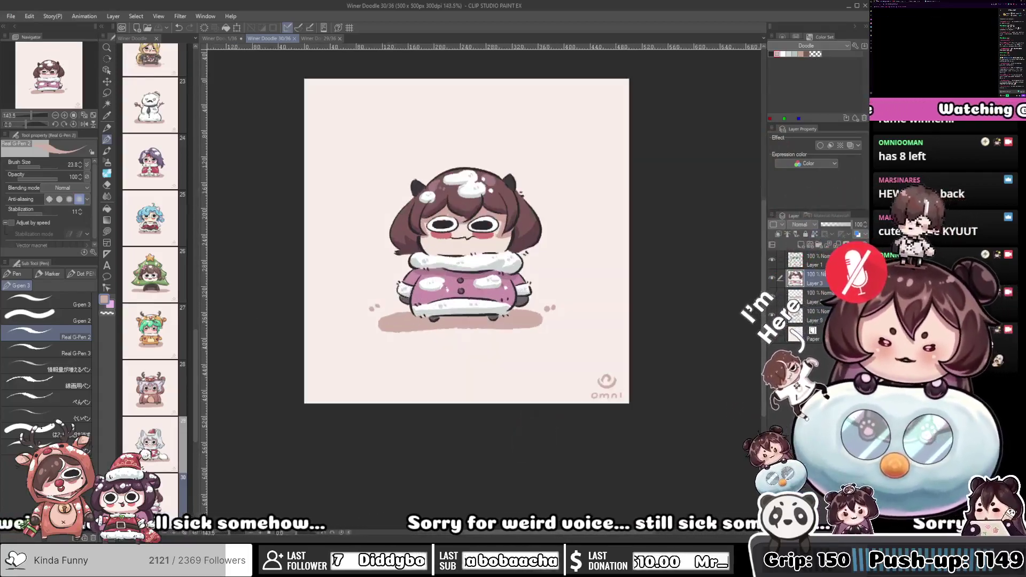
pyautogui.click(224, 39)
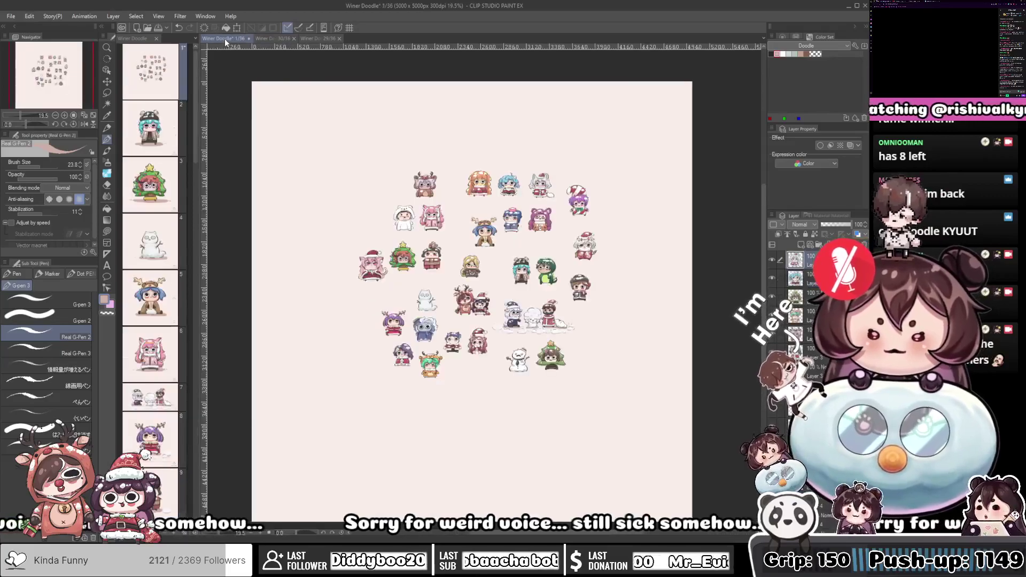
pyautogui.hotkey('ctrl', 'v')
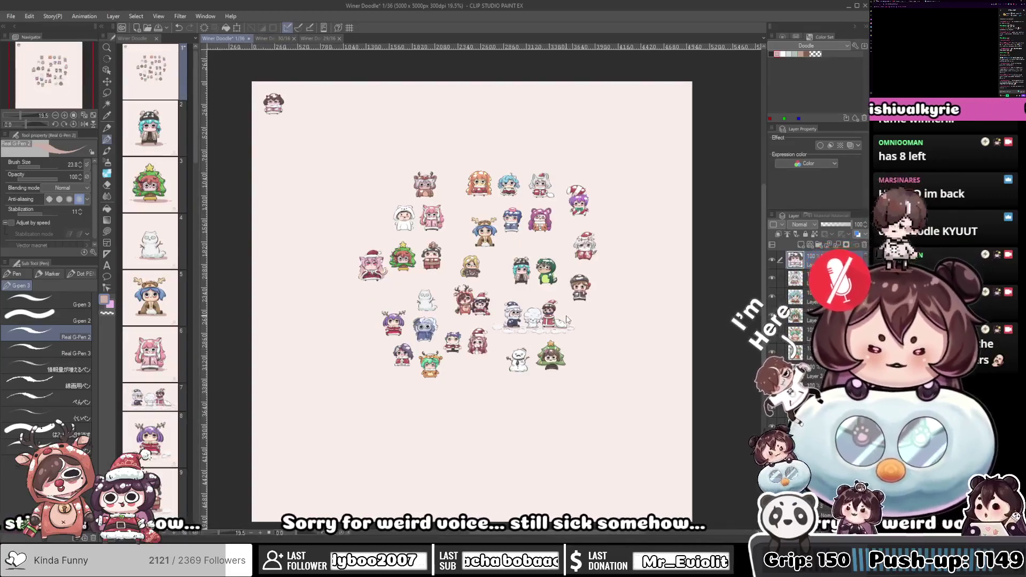
pyautogui.moveTo(282, 124)
pyautogui.keyDown('ctrl'); pyautogui.mouseDown()
pyautogui.moveTo(431, 384)
pyautogui.moveTo(477, 408)
pyautogui.moveTo(484, 400)
pyautogui.mouseUp(); pyautogui.keyUp('ctrl')
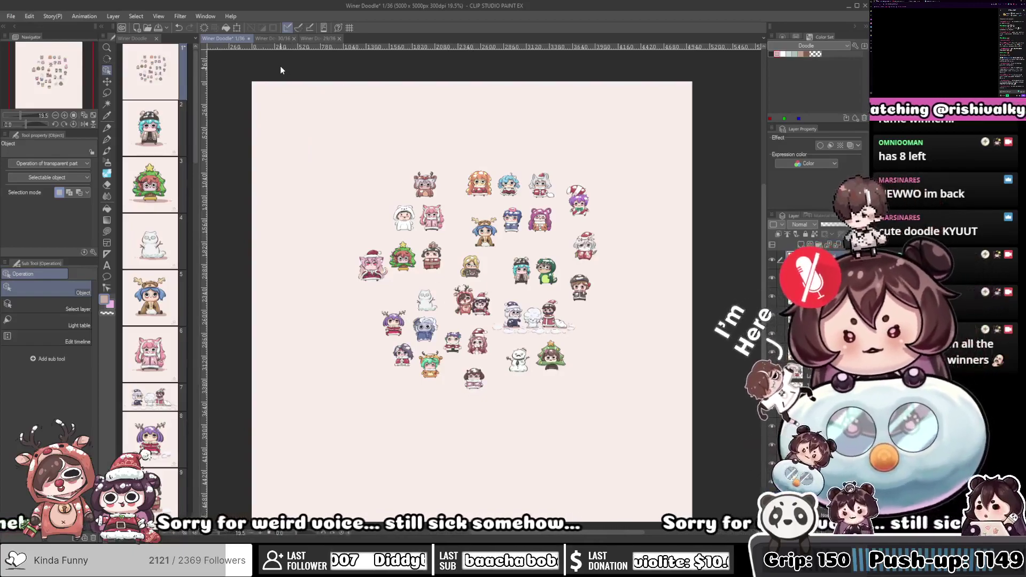
# Close pages 29 and 30 and open the blank page 31
pyautogui.click(319, 38)
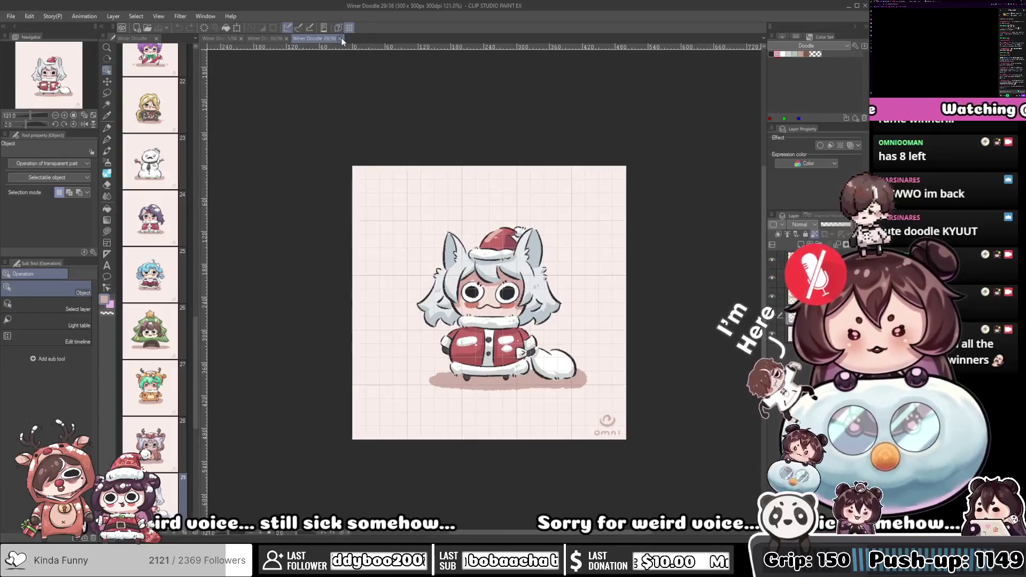
pyautogui.click(340, 39)
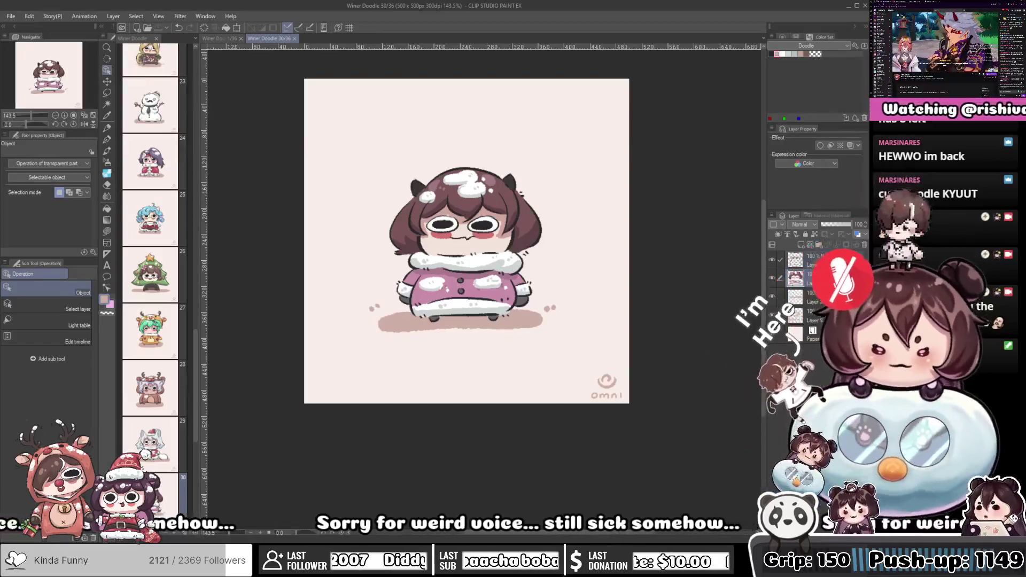
pyautogui.scroll(1, 467, 280)
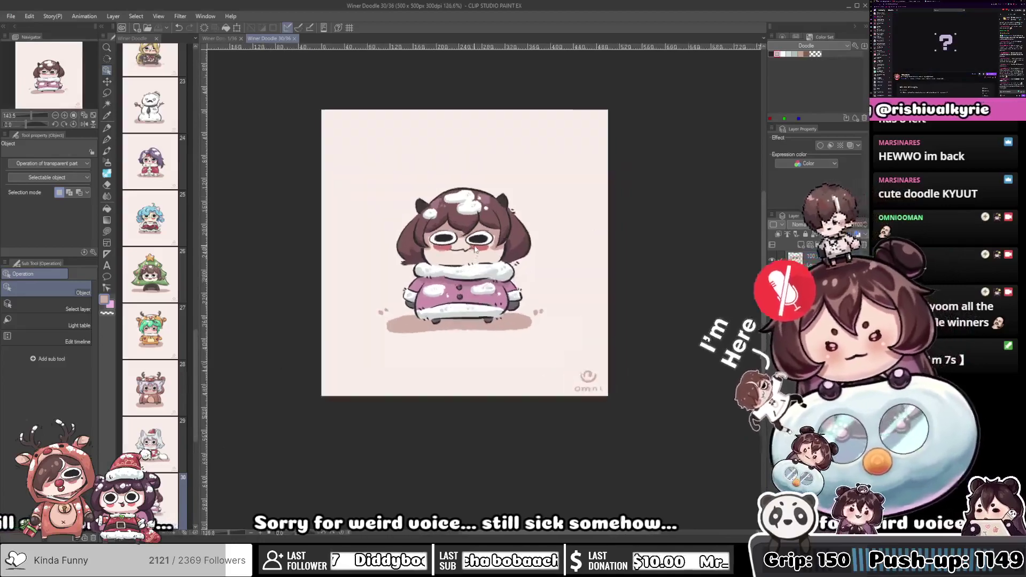
pyautogui.scroll(-3, 158, 444)
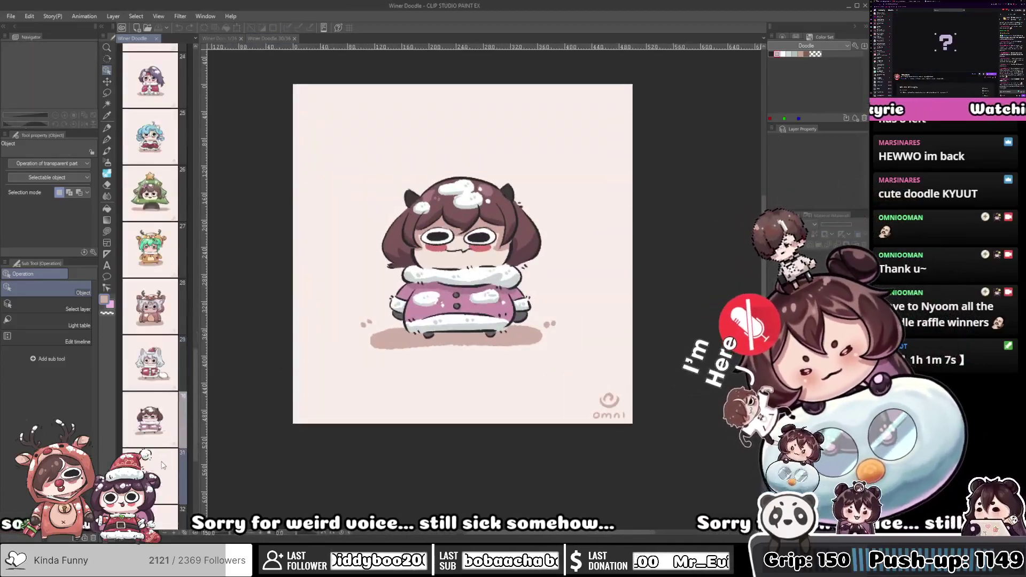
pyautogui.doubleClick(155, 475)
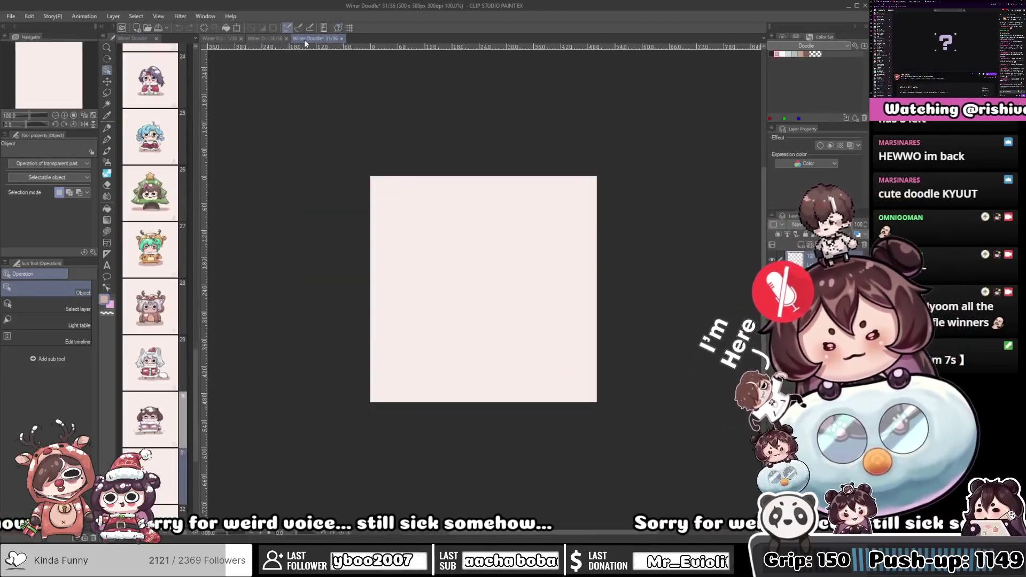
pyautogui.click(286, 38)
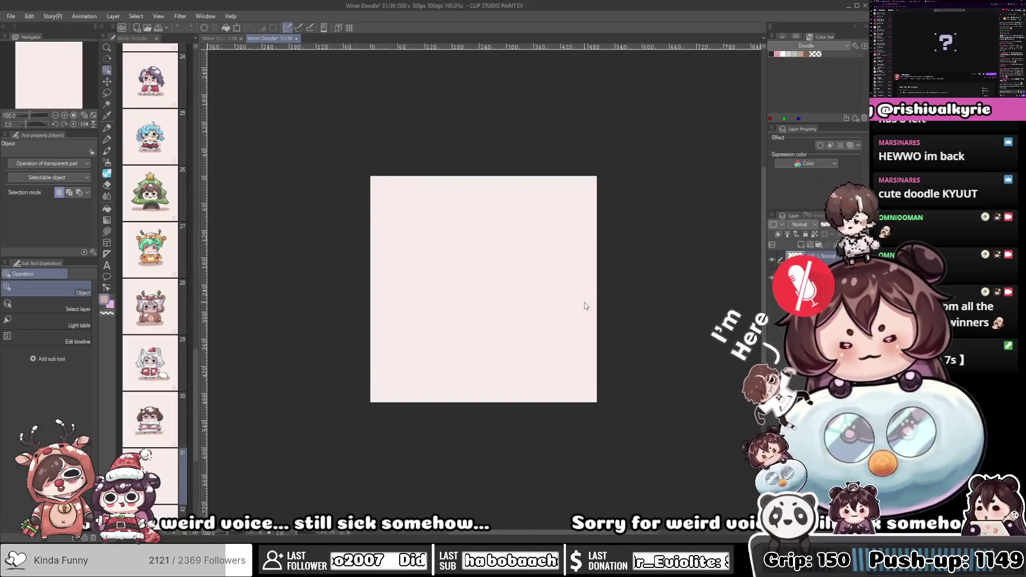
# Turn on the grid for the blank canvas of page 31
pyautogui.scroll(2, 531, 288)
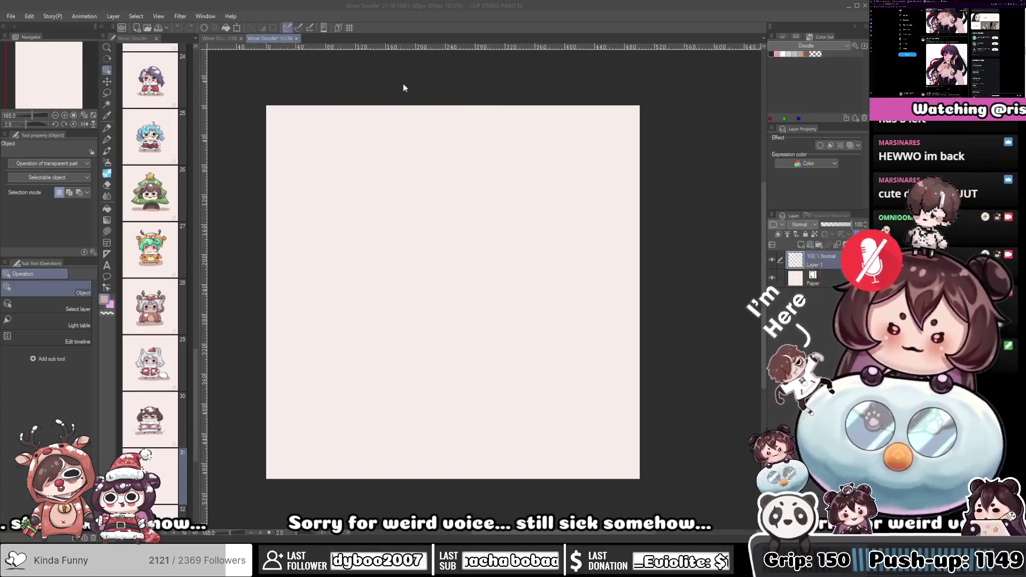
pyautogui.click(398, 88)
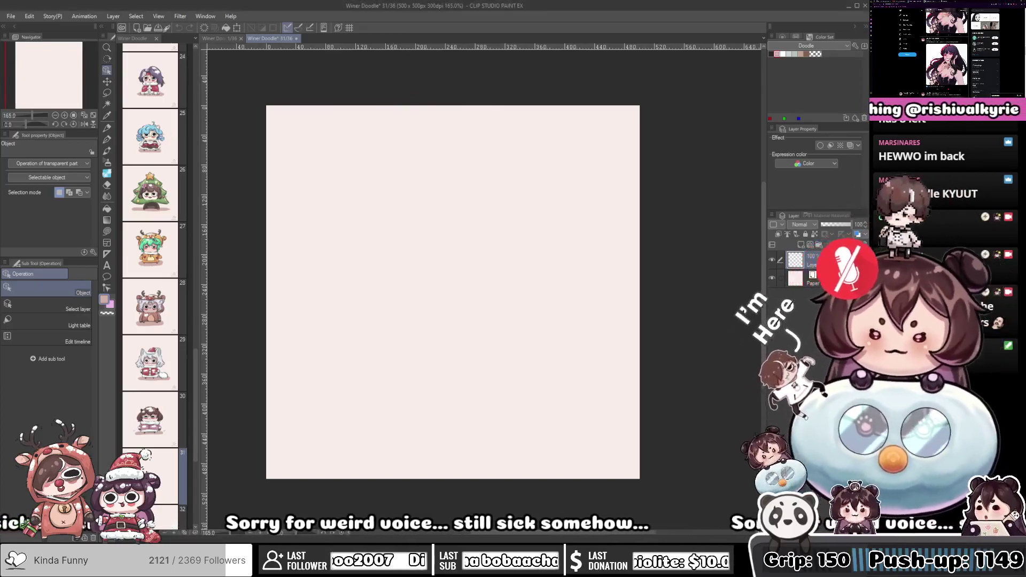
pyautogui.scroll(3, 376, 227)
pyautogui.scroll(-2, 412, 247)
pyautogui.moveTo(431, 277); pyautogui.dragTo(419, 255)
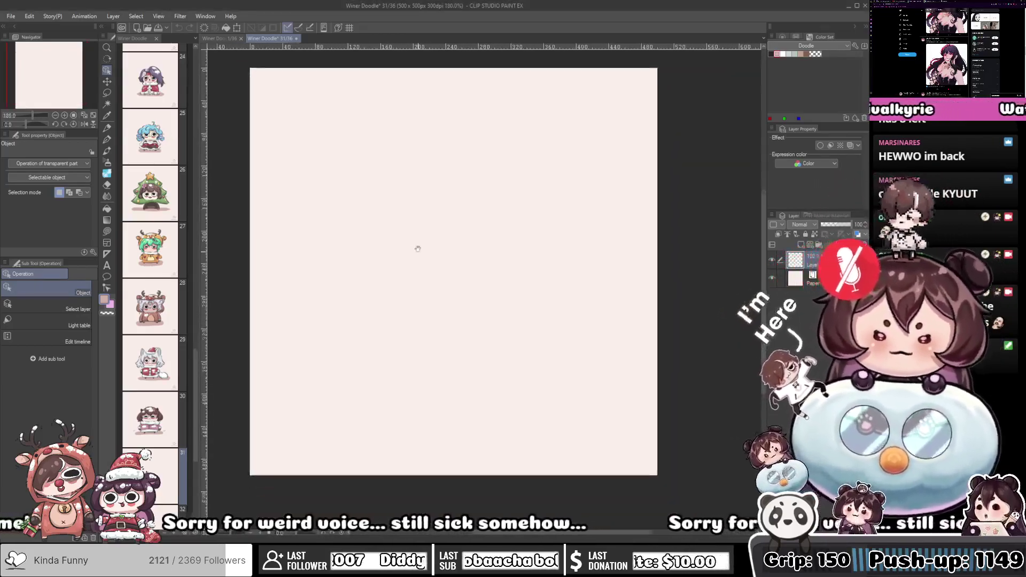
pyautogui.click(349, 27)
pyautogui.scroll(1, 388, 156)
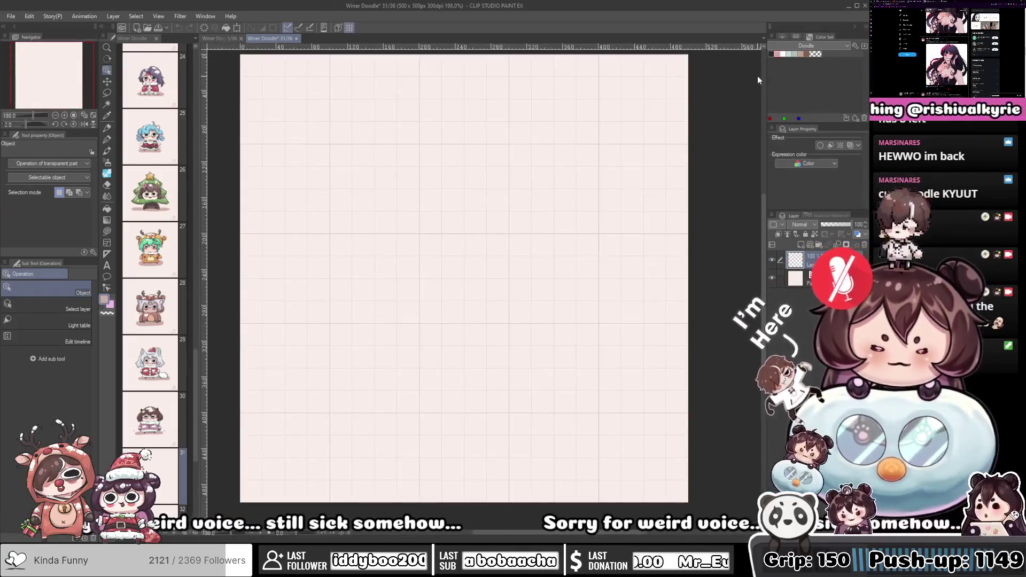
# Choose the darkest swatch as the drawing colour and add two new raster layers above Layer 1
pyautogui.click(771, 54)
pyautogui.hotkey('ctrl', 'shift', 'n')
pyautogui.hotkey('ctrl', 'shift', 'n')
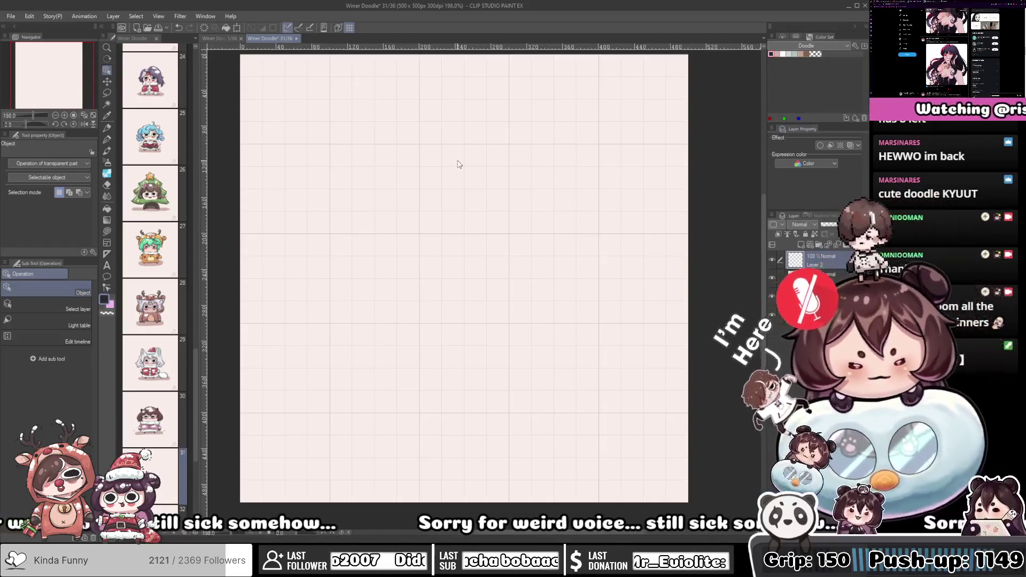
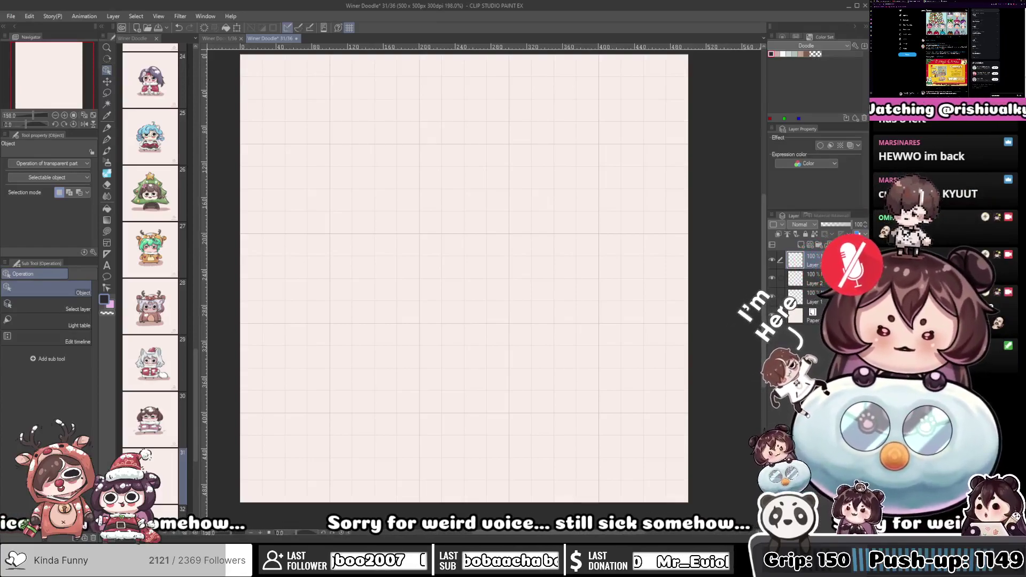
# Switch to the Real G-Pen 2 brush and reduce its size to 10.4
pyautogui.scroll(-1, 424, 248)
pyautogui.scroll(1, 424, 248)
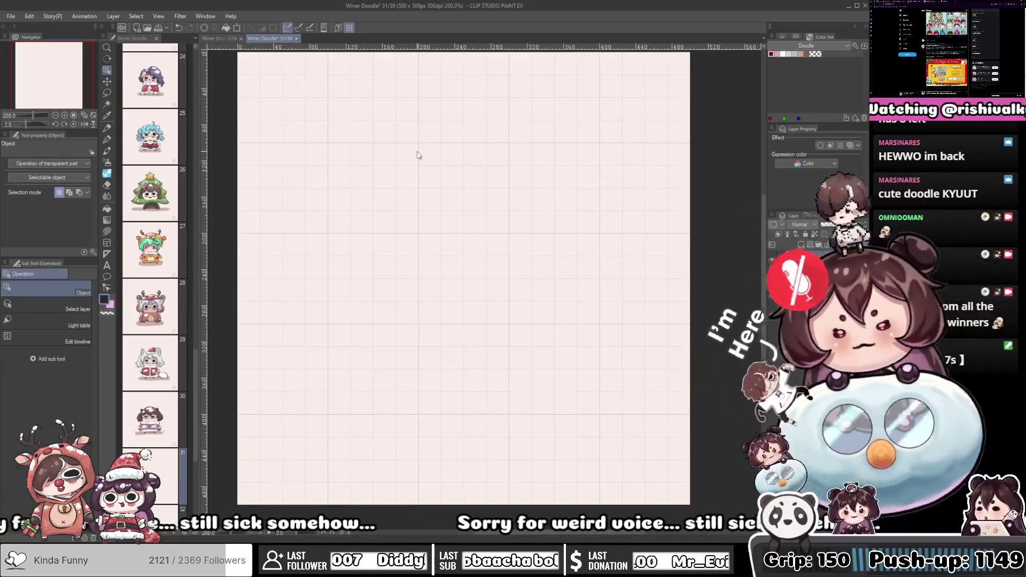
pyautogui.press('p')
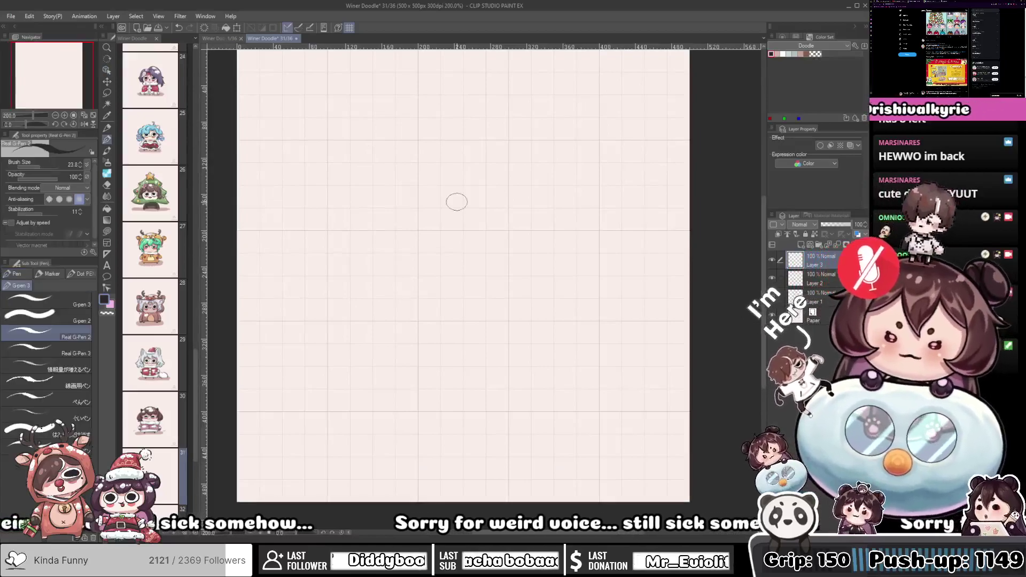
pyautogui.scroll(1, 456, 202)
pyautogui.moveTo(526, 261); pyautogui.dragTo(539, 281)
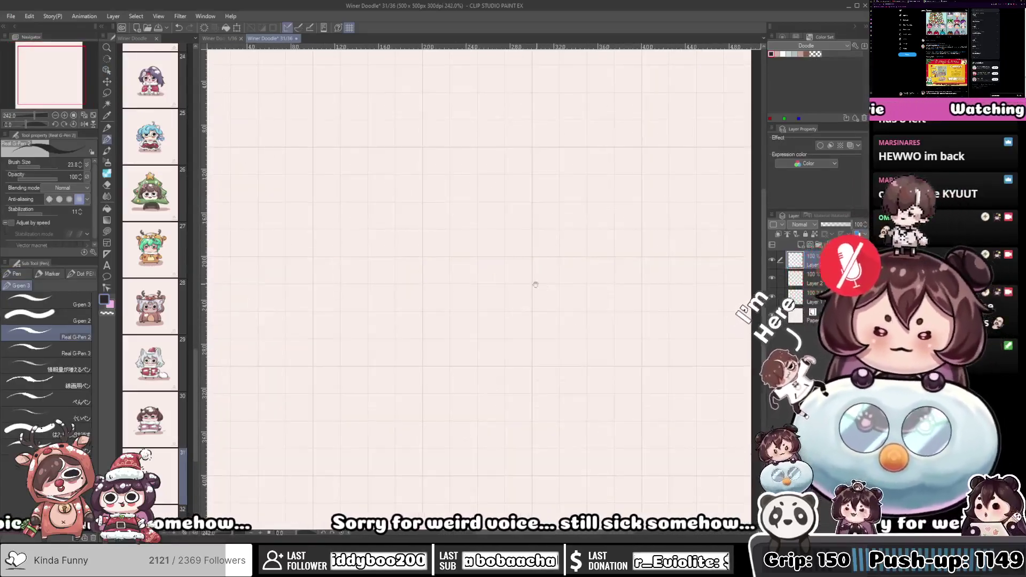
pyautogui.moveTo(464, 297)
pyautogui.mouseDown()
pyautogui.moveTo(479, 305)
pyautogui.moveTo(474, 293)
pyautogui.mouseUp()
pyautogui.moveTo(447, 251)
pyautogui.mouseDown()
pyautogui.moveTo(425, 215)
pyautogui.moveTo(430, 254)
pyautogui.mouseUp()
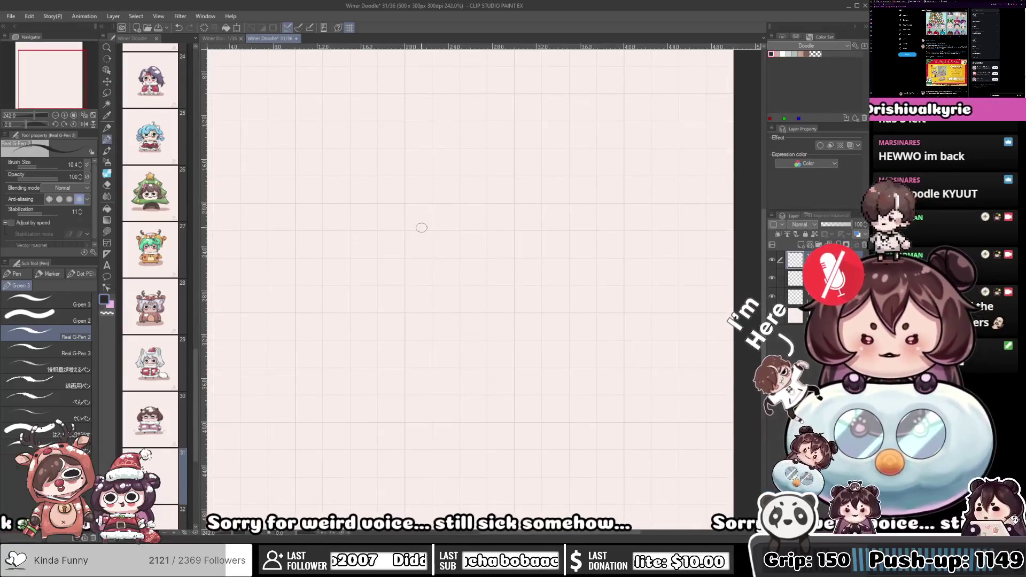
# Draw a curved stroke for the left side of the face, redoing it until the shape fits
pyautogui.moveTo(400, 202); pyautogui.dragTo(408, 281)
pyautogui.hotkey('ctrl', 'z')
pyautogui.moveTo(402, 200)
pyautogui.mouseDown()
pyautogui.moveTo(376, 246)
pyautogui.moveTo(407, 277)
pyautogui.mouseUp()
pyautogui.hotkey('ctrl', 'z')
pyautogui.moveTo(406, 199); pyautogui.dragTo(412, 291)
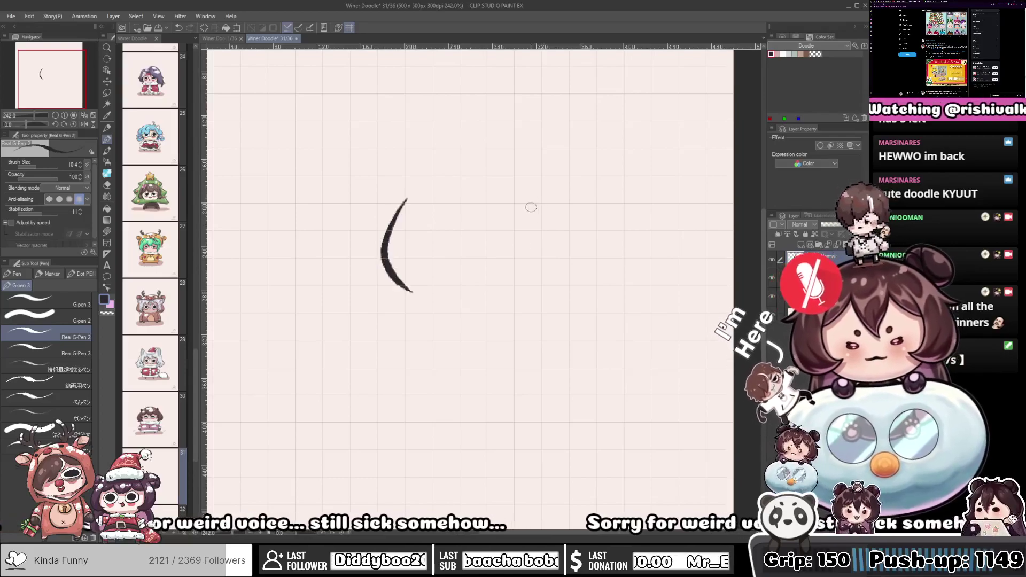
# Draw a matching curved stroke for the right side of the face, mirroring the left one
pyautogui.moveTo(517, 202); pyautogui.dragTo(510, 279)
pyautogui.hotkey('ctrl', 'z')
pyautogui.moveTo(517, 201); pyautogui.dragTo(510, 289)
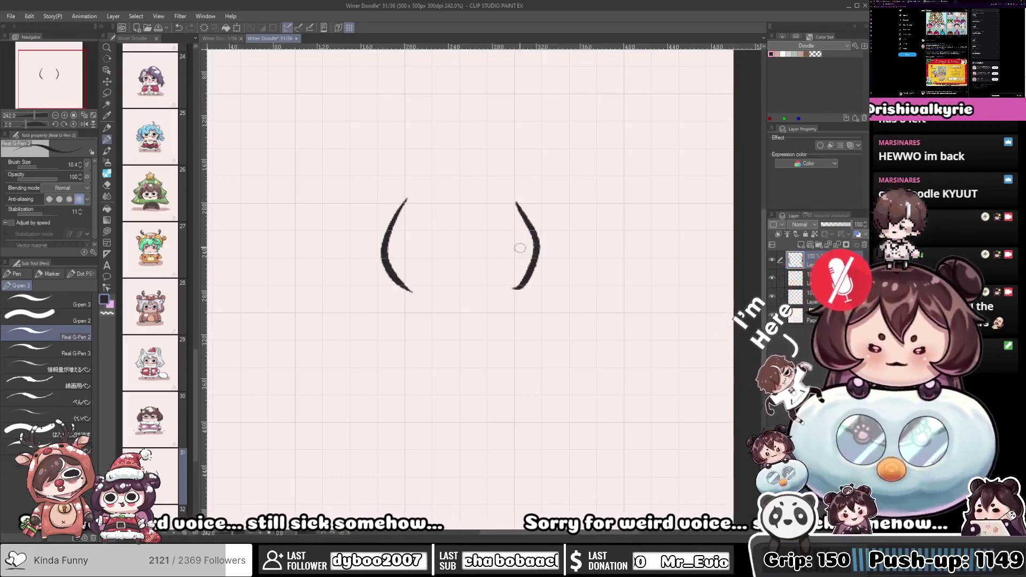
pyautogui.hotkey('ctrl', 'z')
pyautogui.moveTo(517, 202)
pyautogui.mouseDown()
pyautogui.moveTo(536, 230)
pyautogui.moveTo(521, 280)
pyautogui.moveTo(531, 214)
pyautogui.moveTo(521, 280)
pyautogui.mouseUp()
pyautogui.hotkey('ctrl', 'z')
pyautogui.hotkey('ctrl', 'z')
pyautogui.moveTo(517, 201); pyautogui.dragTo(524, 287)
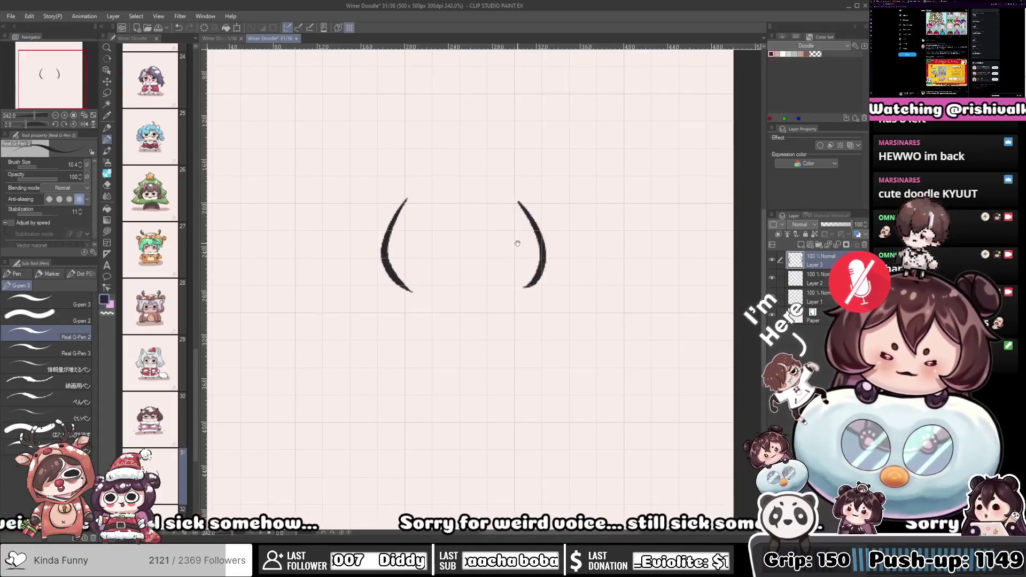
pyautogui.moveTo(518, 242); pyautogui.dragTo(521, 231)
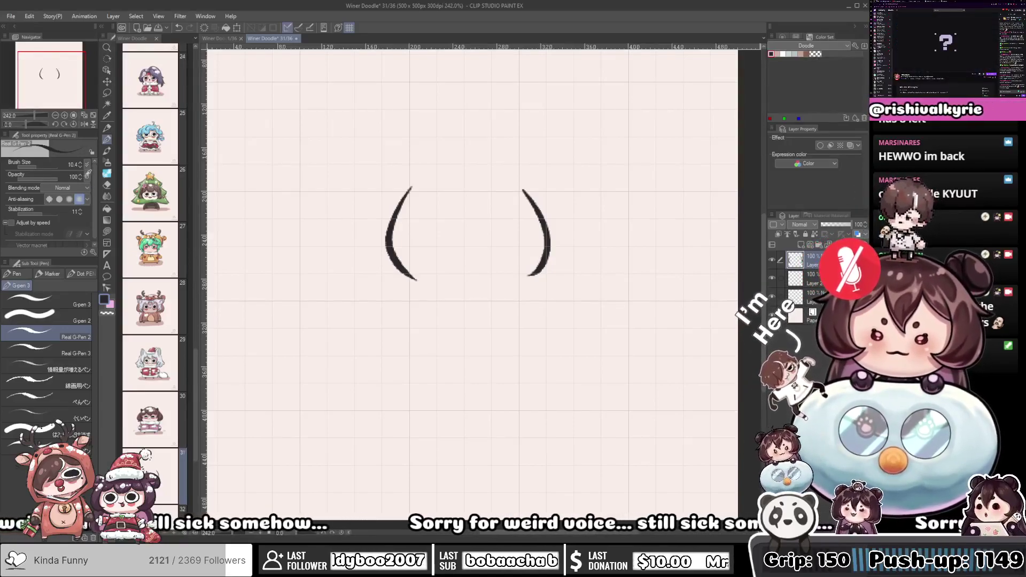
# Draw two oval eye outlines between the face curves and fill in the left pupil
pyautogui.scroll(6, 432, 164)
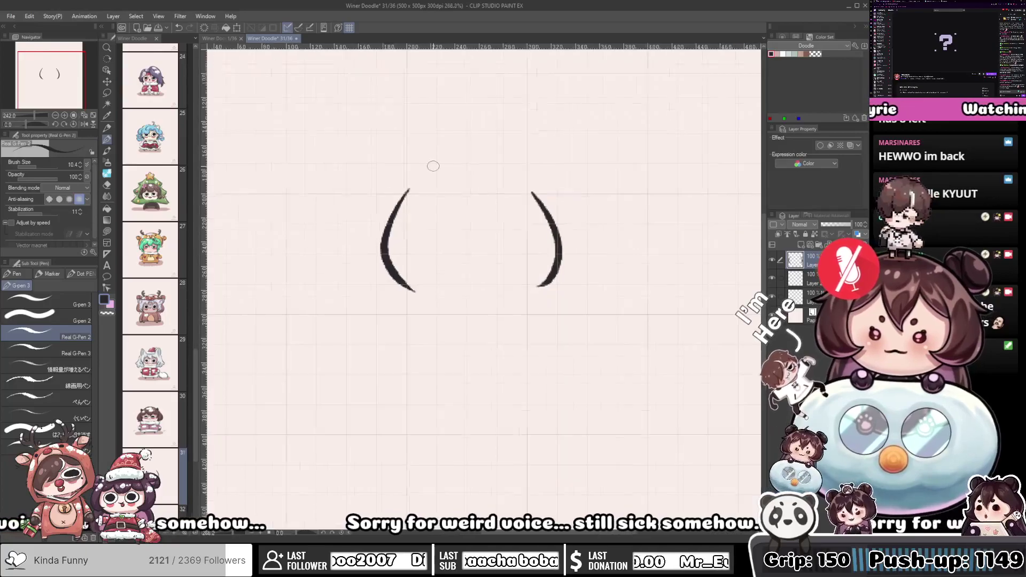
pyautogui.moveTo(484, 231); pyautogui.dragTo(448, 267)
pyautogui.scroll(1, 448, 267)
pyautogui.moveTo(426, 399)
pyautogui.mouseDown()
pyautogui.moveTo(417, 318)
pyautogui.moveTo(453, 289)
pyautogui.mouseUp()
pyautogui.moveTo(424, 198)
pyautogui.mouseDown()
pyautogui.moveTo(434, 225)
pyautogui.moveTo(462, 229)
pyautogui.moveTo(422, 191)
pyautogui.moveTo(435, 190)
pyautogui.moveTo(440, 198)
pyautogui.moveTo(410, 184)
pyautogui.moveTo(452, 179)
pyautogui.moveTo(460, 196)
pyautogui.mouseUp()
pyautogui.hotkey('ctrl', 'z')
pyautogui.hotkey('ctrl', 'z')
pyautogui.hotkey('ctrl', 'z')
pyautogui.hotkey('ctrl', 'z')
pyautogui.moveTo(574, 184)
pyautogui.mouseDown()
pyautogui.moveTo(504, 221)
pyautogui.moveTo(589, 188)
pyautogui.mouseUp()
pyautogui.moveTo(456, 209)
pyautogui.mouseDown()
pyautogui.moveTo(486, 212)
pyautogui.moveTo(432, 215)
pyautogui.mouseUp()
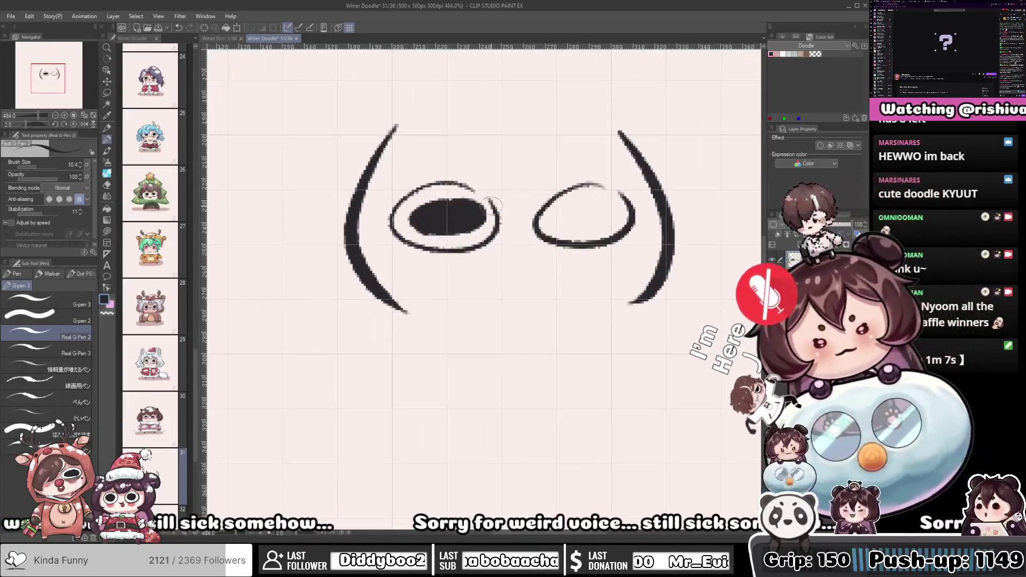
# Fill in the right pupil and draw a small wavy mouth with fangs below the eyes
pyautogui.moveTo(593, 208)
pyautogui.mouseDown()
pyautogui.moveTo(597, 220)
pyautogui.moveTo(595, 210)
pyautogui.moveTo(611, 215)
pyautogui.moveTo(590, 208)
pyautogui.moveTo(569, 223)
pyautogui.moveTo(600, 218)
pyautogui.mouseUp()
pyautogui.hotkey('ctrl', 'z')
pyautogui.hotkey('ctrl', 'z')
pyautogui.moveTo(587, 227); pyautogui.dragTo(571, 228)
pyautogui.moveTo(456, 275)
pyautogui.mouseDown()
pyautogui.moveTo(559, 264)
pyautogui.moveTo(520, 335)
pyautogui.moveTo(462, 336)
pyautogui.moveTo(480, 328)
pyautogui.moveTo(471, 330)
pyautogui.moveTo(494, 338)
pyautogui.moveTo(540, 325)
pyautogui.mouseUp()
pyautogui.hotkey('ctrl', 'z')
pyautogui.hotkey('ctrl', 'z')
pyautogui.moveTo(536, 295)
pyautogui.mouseDown()
pyautogui.moveTo(513, 330)
pyautogui.moveTo(557, 312)
pyautogui.mouseUp()
# Draw the upper-left hair curve, with the fringe strands and short eyebrows above the eyes
pyautogui.moveTo(375, 226); pyautogui.dragTo(354, 267)
pyautogui.press('c')
pyautogui.moveTo(379, 190); pyautogui.dragTo(375, 281)
pyautogui.moveTo(442, 253)
pyautogui.mouseDown()
pyautogui.moveTo(424, 245)
pyautogui.moveTo(383, 257)
pyautogui.moveTo(402, 254)
pyautogui.mouseUp()
pyautogui.moveTo(434, 198); pyautogui.dragTo(443, 264)
pyautogui.hotkey('ctrl', 'z')
pyautogui.moveTo(434, 198)
pyautogui.mouseDown()
pyautogui.moveTo(443, 265)
pyautogui.moveTo(505, 260)
pyautogui.mouseUp()
pyautogui.moveTo(509, 195)
pyautogui.mouseDown()
pyautogui.moveTo(521, 217)
pyautogui.moveTo(518, 252)
pyautogui.mouseUp()
pyautogui.moveTo(558, 242)
pyautogui.mouseDown()
pyautogui.moveTo(503, 241)
pyautogui.moveTo(538, 254)
pyautogui.mouseUp()
# Trim the top of the right face line and draw the upper-right hair curve above it
pyautogui.press('c')
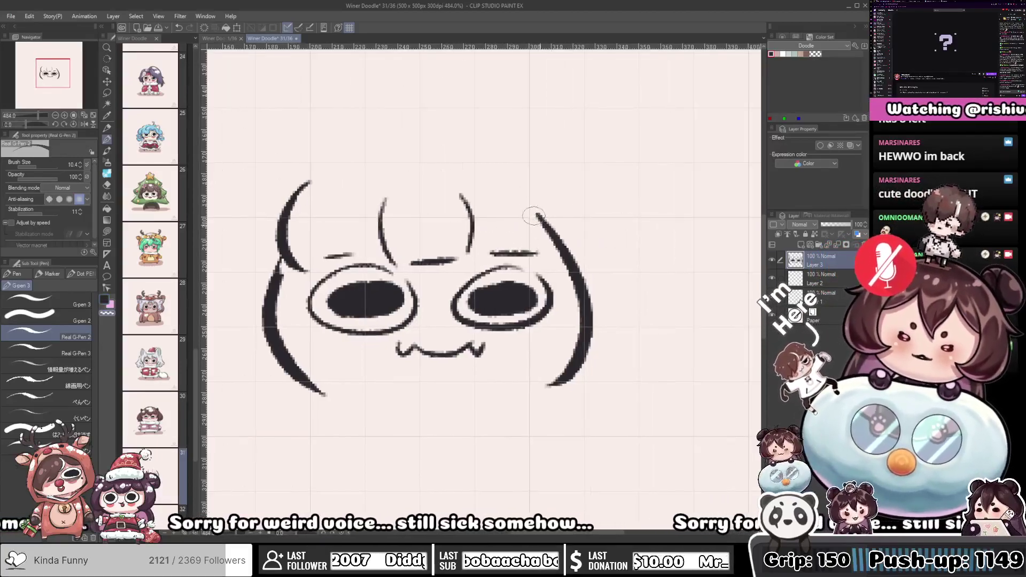
pyautogui.moveTo(529, 210); pyautogui.dragTo(557, 245)
pyautogui.press('c')
pyautogui.moveTo(555, 175)
pyautogui.mouseDown()
pyautogui.moveTo(566, 253)
pyautogui.moveTo(594, 232)
pyautogui.moveTo(646, 232)
pyautogui.mouseUp()
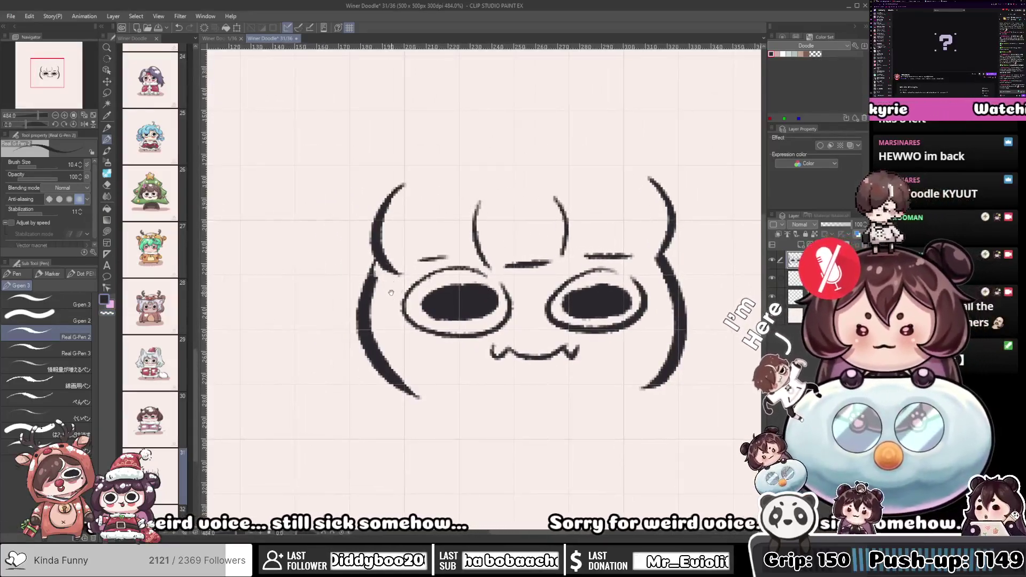
# Trim the top of the left face line and draw a longer hair lock along its outer side
pyautogui.press('c')
pyautogui.moveTo(370, 269)
pyautogui.mouseDown()
pyautogui.moveTo(353, 301)
pyautogui.moveTo(370, 287)
pyautogui.moveTo(376, 295)
pyautogui.moveTo(352, 326)
pyautogui.moveTo(381, 276)
pyautogui.moveTo(359, 316)
pyautogui.mouseUp()
pyautogui.press('c')
pyautogui.press('c')
pyautogui.press('c')
pyautogui.moveTo(383, 267); pyautogui.dragTo(359, 398)
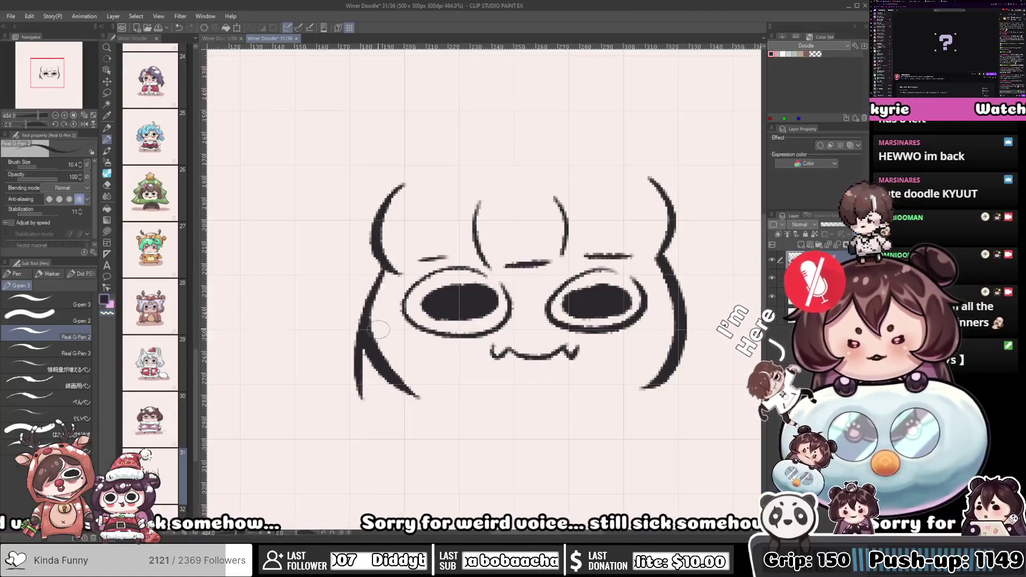
pyautogui.moveTo(382, 294)
pyautogui.mouseDown()
pyautogui.moveTo(376, 271)
pyautogui.moveTo(380, 403)
pyautogui.mouseUp()
pyautogui.hotkey('ctrl', 'z')
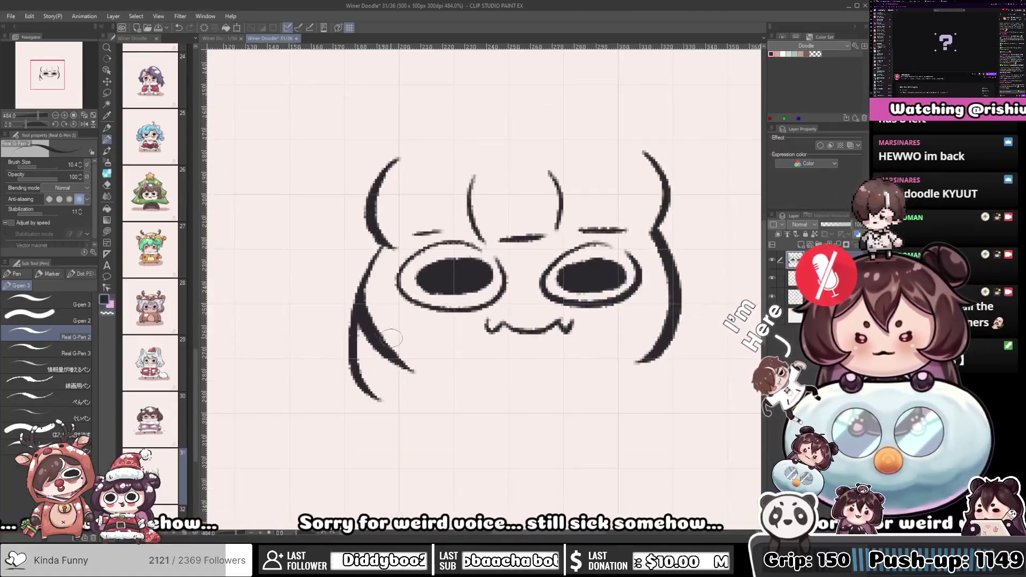
pyautogui.moveTo(355, 310); pyautogui.dragTo(385, 328)
pyautogui.hotkey('ctrl', 'z')
pyautogui.moveTo(420, 258)
pyautogui.mouseDown()
pyautogui.moveTo(374, 369)
pyautogui.moveTo(398, 419)
pyautogui.mouseUp()
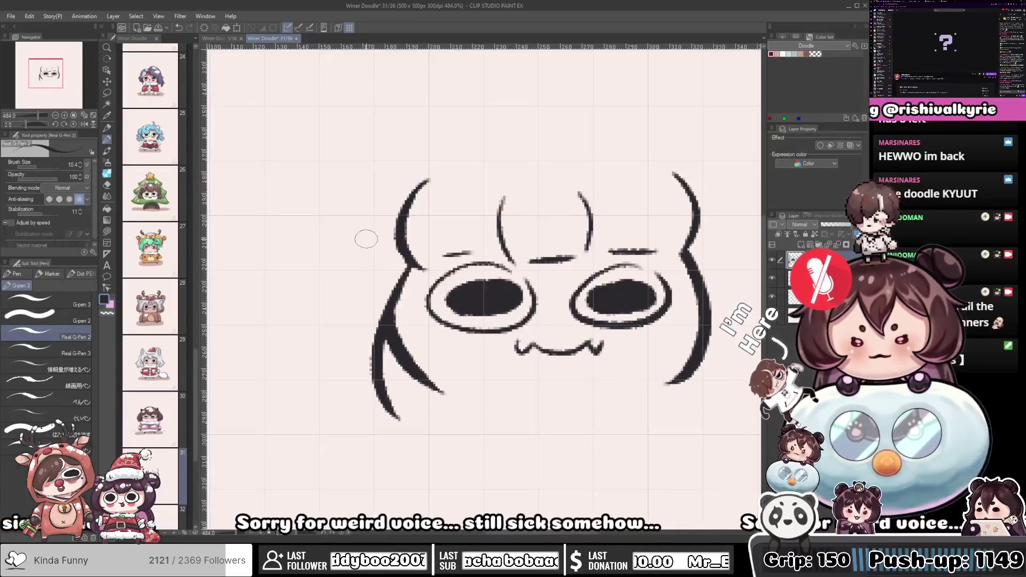
# Draw a long curved outer hair strand to the left of the face and check the head's proportions
pyautogui.moveTo(370, 227)
pyautogui.mouseDown()
pyautogui.moveTo(329, 322)
pyautogui.moveTo(372, 401)
pyautogui.moveTo(342, 417)
pyautogui.mouseUp()
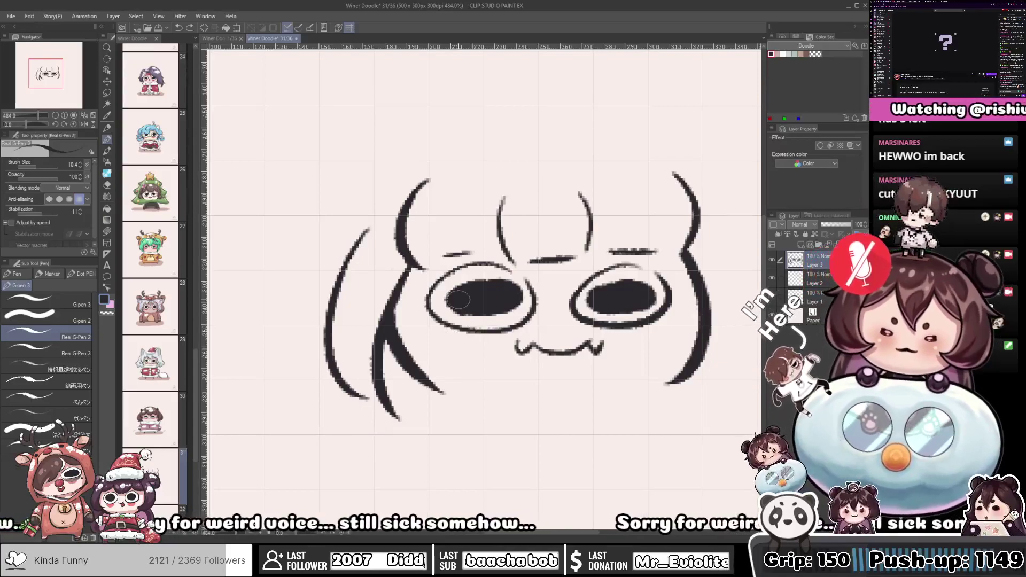
pyautogui.scroll(-5, 458, 300)
pyautogui.scroll(-1, 526, 291)
pyautogui.scroll(5, 539, 274)
pyautogui.moveTo(527, 280); pyautogui.dragTo(497, 262)
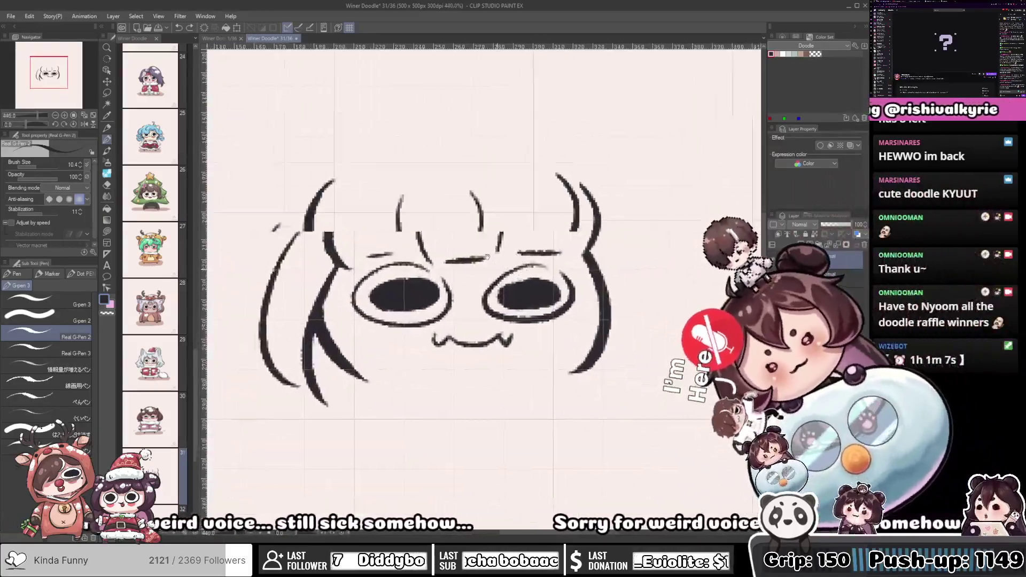
pyautogui.scroll(-4, 497, 262)
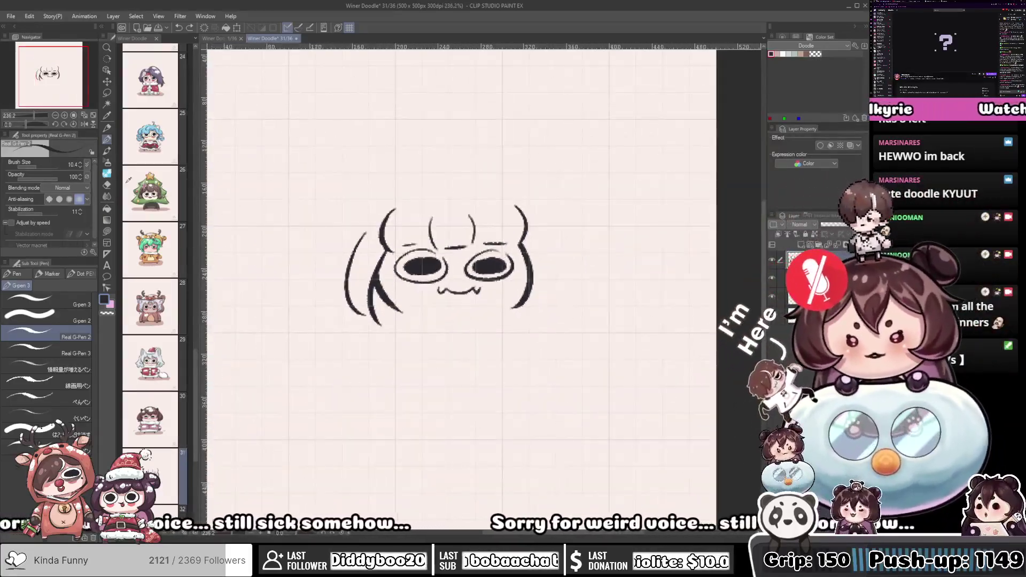
pyautogui.scroll(3, 524, 244)
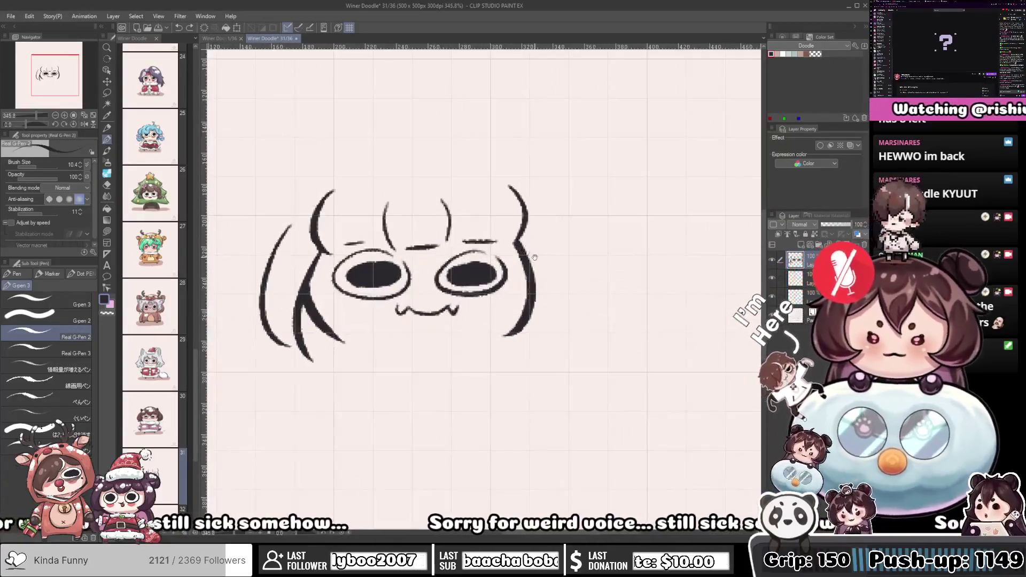
# Erase the upper part of the right face line and draw a curved hair lock outside it
pyautogui.moveTo(582, 296); pyautogui.dragTo(582, 293)
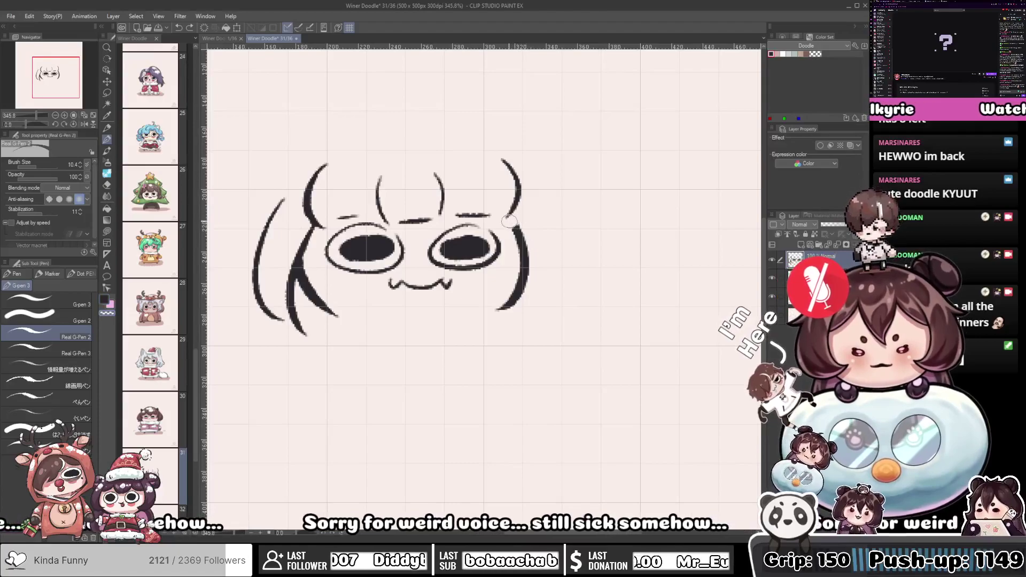
pyautogui.moveTo(525, 258); pyautogui.dragTo(508, 338)
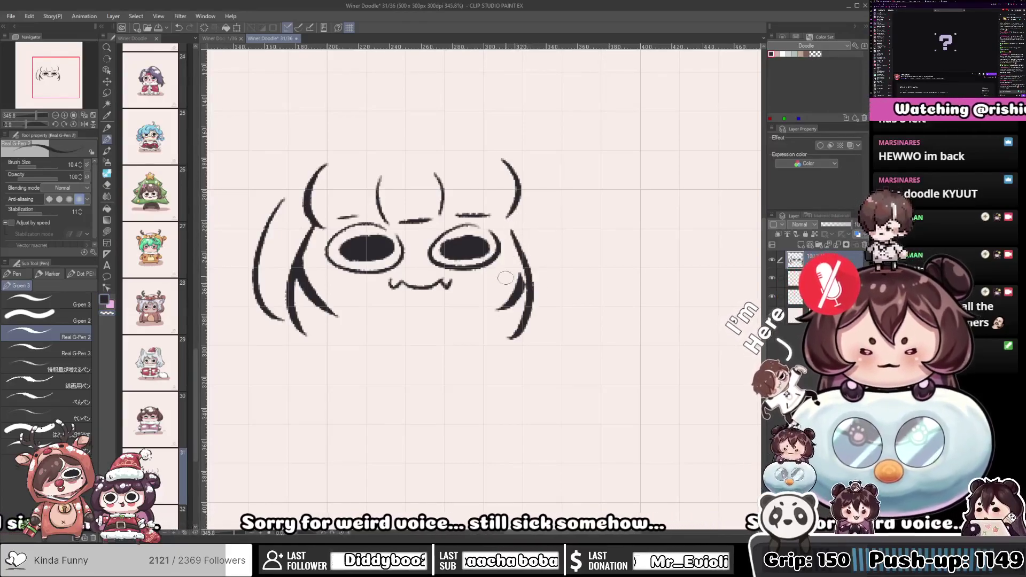
pyautogui.hotkey('ctrl', 'z')
pyautogui.moveTo(508, 230); pyautogui.dragTo(507, 334)
pyautogui.hotkey('ctrl', 'z')
pyautogui.moveTo(510, 229); pyautogui.dragTo(514, 330)
pyautogui.hotkey('ctrl', 'z')
pyautogui.moveTo(514, 219); pyautogui.dragTo(514, 327)
pyautogui.hotkey('ctrl', 'z')
pyautogui.moveTo(513, 227); pyautogui.dragTo(516, 329)
pyautogui.hotkey('ctrl', 'z')
pyautogui.moveTo(512, 224); pyautogui.dragTo(519, 332)
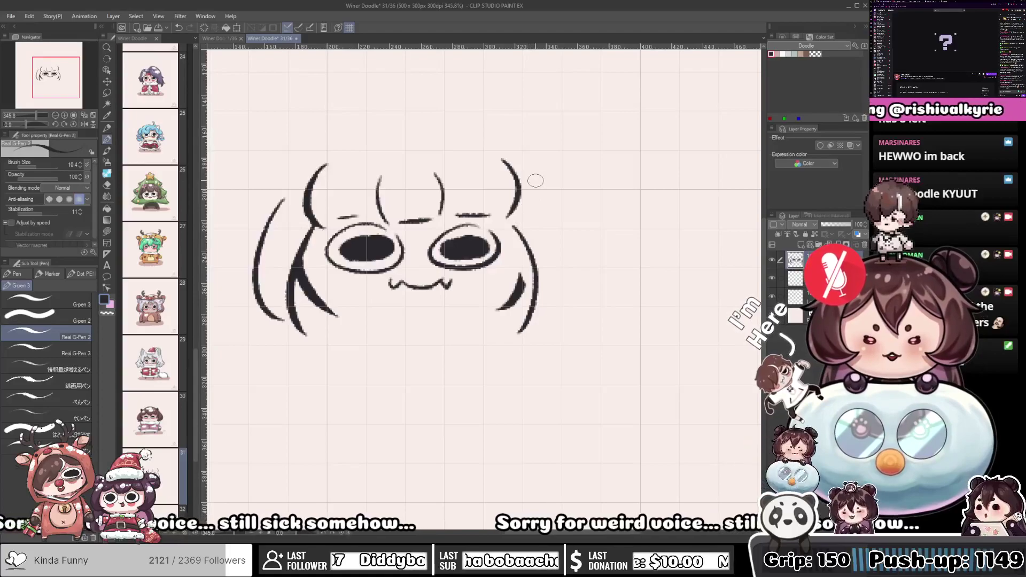
# Draw a long outer hair strand to the right of the face and clean up the inner lock
pyautogui.moveTo(554, 194); pyautogui.dragTo(535, 335)
pyautogui.hotkey('ctrl', 'z')
pyautogui.moveTo(543, 196)
pyautogui.mouseDown()
pyautogui.moveTo(562, 307)
pyautogui.moveTo(534, 335)
pyautogui.mouseUp()
pyautogui.moveTo(522, 297); pyautogui.dragTo(582, 325)
pyautogui.hotkey('ctrl', 'z')
pyautogui.moveTo(607, 217); pyautogui.dragTo(592, 364)
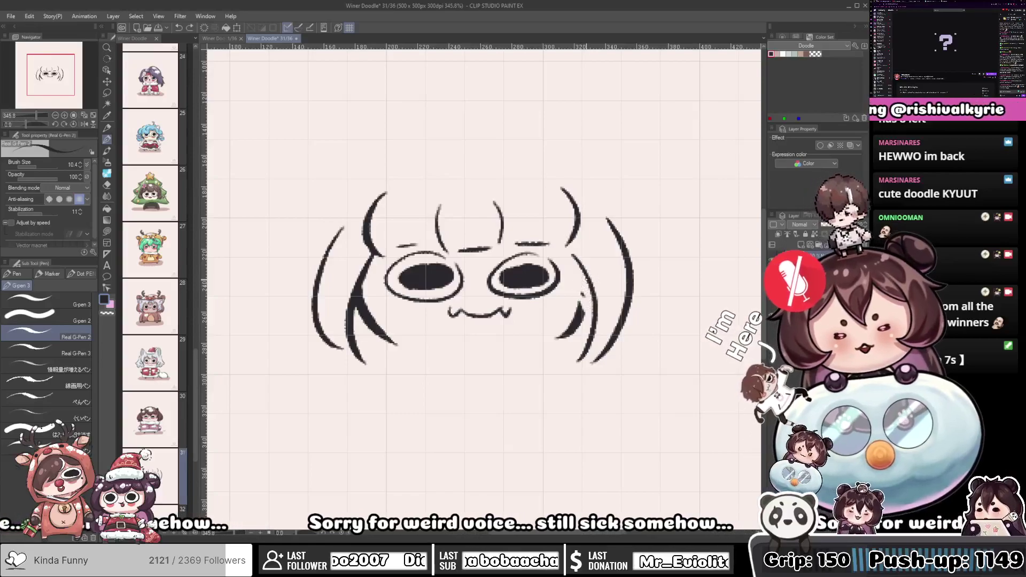
pyautogui.moveTo(562, 299)
pyautogui.mouseDown()
pyautogui.moveTo(610, 306)
pyautogui.moveTo(575, 324)
pyautogui.mouseUp()
# Add short tick marks above the tops of the outer hair strands
pyautogui.moveTo(536, 282)
pyautogui.mouseDown()
pyautogui.moveTo(511, 264)
pyautogui.moveTo(516, 304)
pyautogui.mouseUp()
pyautogui.moveTo(487, 274)
pyautogui.mouseDown()
pyautogui.moveTo(525, 255)
pyautogui.moveTo(495, 257)
pyautogui.moveTo(470, 222)
pyautogui.moveTo(476, 181)
pyautogui.mouseUp()
pyautogui.moveTo(572, 183); pyautogui.dragTo(456, 199)
pyautogui.moveTo(610, 186); pyautogui.dragTo(617, 187)
pyautogui.moveTo(614, 192); pyautogui.dragTo(621, 192)
pyautogui.moveTo(537, 260); pyautogui.dragTo(542, 165)
pyautogui.moveTo(495, 130); pyautogui.dragTo(486, 331)
# Draw the rounded left end of the hat brim with small fur ticks above the left hair
pyautogui.moveTo(426, 292)
pyautogui.mouseDown()
pyautogui.moveTo(396, 264)
pyautogui.moveTo(363, 308)
pyautogui.mouseUp()
pyautogui.hotkey('ctrl', 'z')
pyautogui.moveTo(376, 261); pyautogui.dragTo(362, 307)
pyautogui.hotkey('ctrl', 'z')
pyautogui.moveTo(372, 263)
pyautogui.mouseDown()
pyautogui.moveTo(366, 310)
pyautogui.moveTo(385, 300)
pyautogui.moveTo(384, 270)
pyautogui.mouseUp()
pyautogui.moveTo(386, 264); pyautogui.dragTo(389, 266)
pyautogui.moveTo(414, 272); pyautogui.dragTo(387, 266)
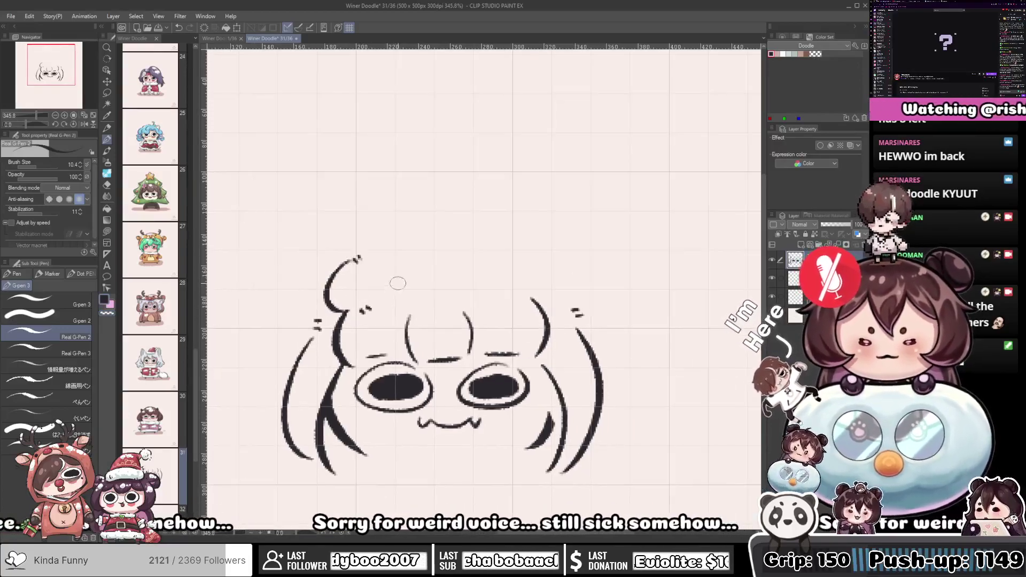
# Draw the hat brim's upper and lower edges and its rounded right end with fur ticks
pyautogui.moveTo(384, 309)
pyautogui.mouseDown()
pyautogui.moveTo(519, 315)
pyautogui.moveTo(463, 291)
pyautogui.mouseUp()
pyautogui.hotkey('ctrl', 'z')
pyautogui.moveTo(320, 289); pyautogui.dragTo(493, 293)
pyautogui.moveTo(493, 251); pyautogui.dragTo(496, 293)
pyautogui.hotkey('ctrl', 'z')
pyautogui.moveTo(494, 250); pyautogui.dragTo(495, 293)
pyautogui.moveTo(508, 247); pyautogui.dragTo(554, 256)
pyautogui.moveTo(342, 249)
pyautogui.mouseDown()
pyautogui.moveTo(422, 247)
pyautogui.moveTo(519, 264)
pyautogui.mouseUp()
pyautogui.hotkey('ctrl', 'z')
pyautogui.moveTo(343, 250); pyautogui.dragTo(541, 260)
pyautogui.hotkey('ctrl', 'z')
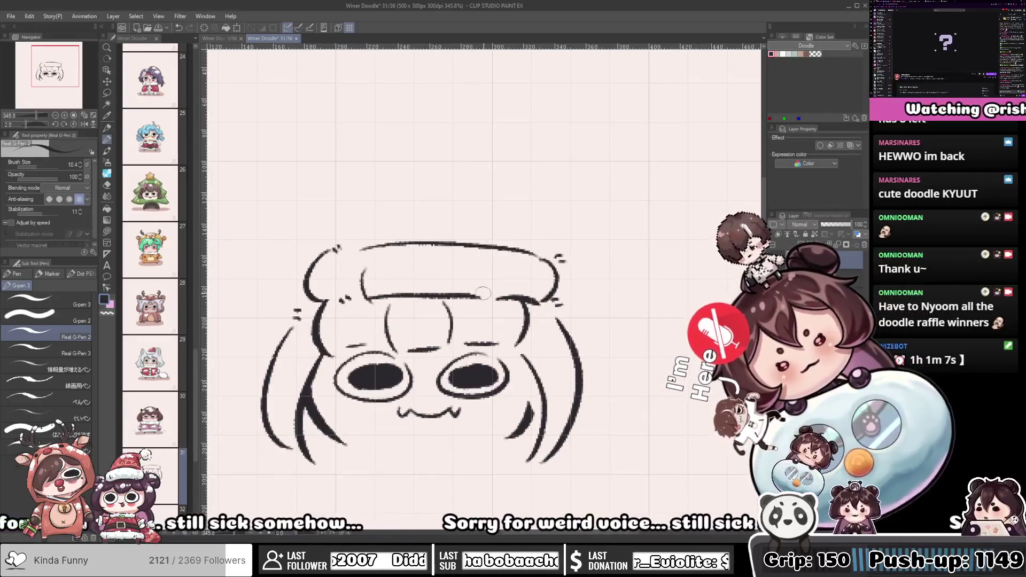
# Draw four short curved fold lines inside the hat brim
pyautogui.moveTo(350, 265); pyautogui.dragTo(357, 294)
pyautogui.moveTo(525, 274); pyautogui.dragTo(519, 295)
pyautogui.moveTo(396, 272); pyautogui.dragTo(403, 292)
pyautogui.moveTo(460, 277); pyautogui.dragTo(457, 287)
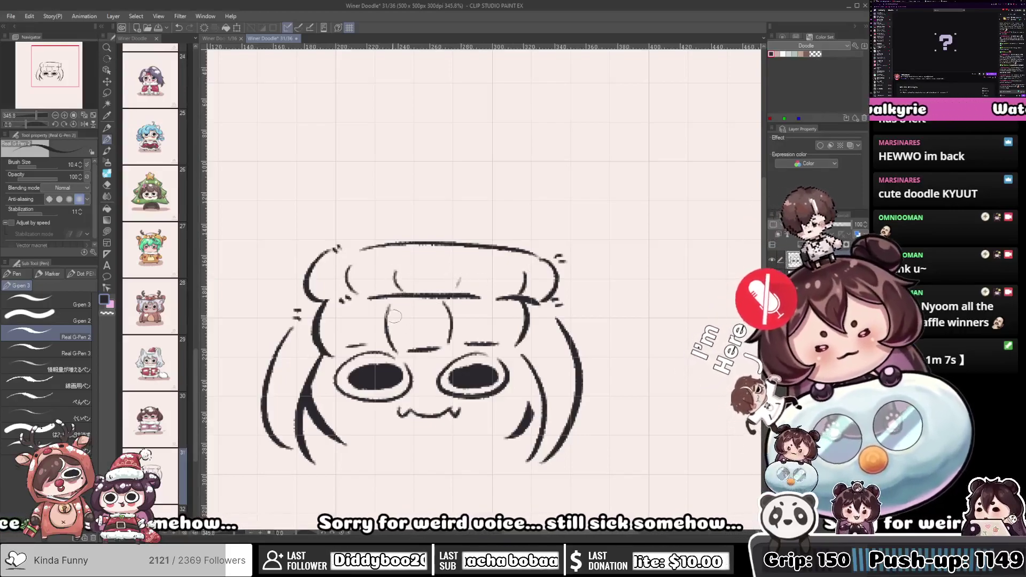
# Draw the hat's pointed crown above the brim and its tip drooping to the right
pyautogui.moveTo(427, 228); pyautogui.dragTo(364, 344)
pyautogui.moveTo(399, 386)
pyautogui.mouseDown()
pyautogui.moveTo(396, 405)
pyautogui.moveTo(370, 391)
pyautogui.mouseUp()
pyautogui.moveTo(261, 371)
pyautogui.mouseDown()
pyautogui.moveTo(279, 343)
pyautogui.moveTo(385, 287)
pyautogui.mouseUp()
pyautogui.moveTo(433, 311); pyautogui.dragTo(396, 287)
pyautogui.moveTo(345, 263)
pyautogui.mouseDown()
pyautogui.moveTo(406, 283)
pyautogui.moveTo(439, 319)
pyautogui.mouseUp()
pyautogui.moveTo(385, 299); pyautogui.dragTo(418, 361)
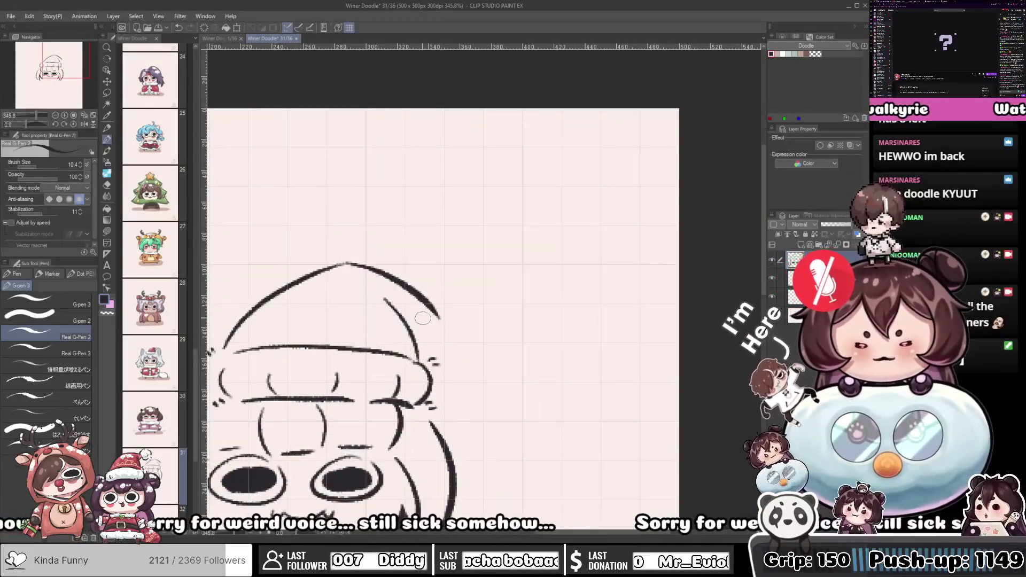
pyautogui.moveTo(405, 323)
pyautogui.mouseDown()
pyautogui.moveTo(430, 323)
pyautogui.moveTo(436, 288)
pyautogui.moveTo(452, 283)
pyautogui.moveTo(412, 305)
pyautogui.moveTo(443, 335)
pyautogui.mouseUp()
pyautogui.moveTo(445, 316); pyautogui.dragTo(586, 232)
pyautogui.moveTo(481, 392); pyautogui.dragTo(492, 311)
pyautogui.moveTo(445, 385)
pyautogui.mouseDown()
pyautogui.moveTo(433, 296)
pyautogui.moveTo(465, 209)
pyautogui.mouseUp()
# Draw the left shoulder line below the hair and the rounded left end of the cape trim
pyautogui.moveTo(449, 280)
pyautogui.mouseDown()
pyautogui.moveTo(428, 282)
pyautogui.moveTo(401, 332)
pyautogui.moveTo(415, 255)
pyautogui.mouseUp()
pyautogui.moveTo(346, 222)
pyautogui.mouseDown()
pyautogui.moveTo(362, 213)
pyautogui.moveTo(310, 327)
pyautogui.mouseUp()
pyautogui.hotkey('ctrl', 'z')
pyautogui.moveTo(352, 213); pyautogui.dragTo(328, 249)
pyautogui.hotkey('ctrl', 'z')
pyautogui.moveTo(365, 204)
pyautogui.mouseDown()
pyautogui.moveTo(317, 251)
pyautogui.moveTo(321, 262)
pyautogui.mouseUp()
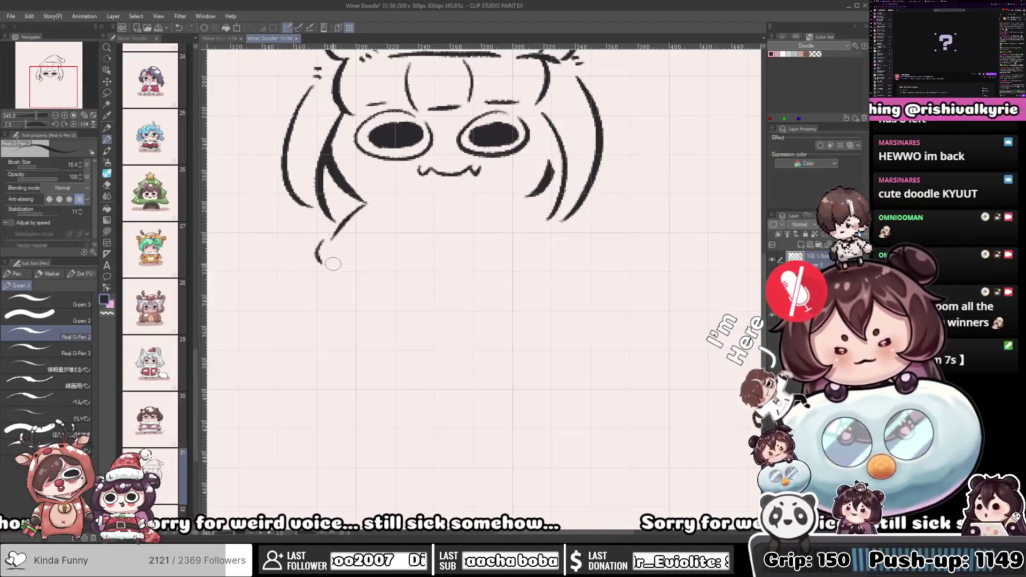
pyautogui.moveTo(368, 239); pyautogui.dragTo(555, 237)
pyautogui.hotkey('ctrl', 'z')
pyautogui.moveTo(371, 238)
pyautogui.mouseDown()
pyautogui.moveTo(483, 251)
pyautogui.moveTo(544, 245)
pyautogui.mouseUp()
pyautogui.hotkey('ctrl', 'z')
# Draw the right shoulder line and the rounded right end of the cape trim
pyautogui.moveTo(524, 199); pyautogui.dragTo(553, 240)
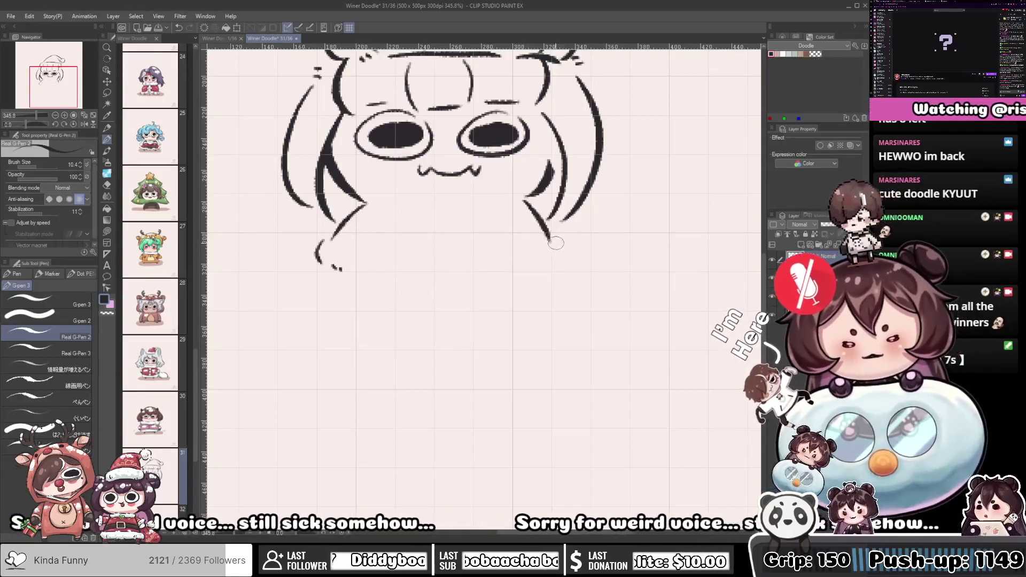
pyautogui.hotkey('ctrl', 'z')
pyautogui.moveTo(526, 202)
pyautogui.mouseDown()
pyautogui.moveTo(562, 229)
pyautogui.moveTo(549, 272)
pyautogui.mouseUp()
pyautogui.press('c')
pyautogui.press('c')
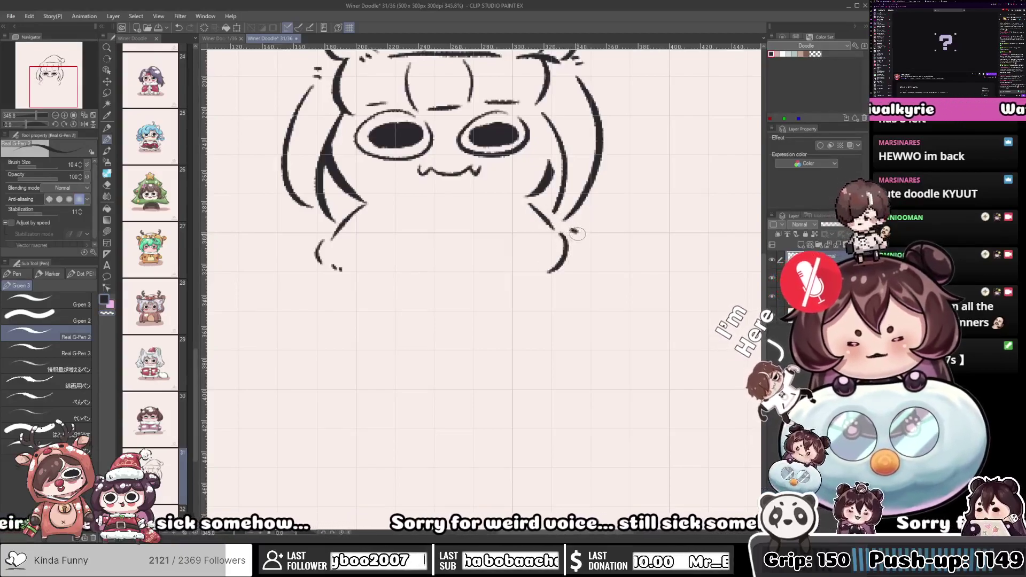
pyautogui.hotkey('ctrl', 'z')
pyautogui.moveTo(565, 233)
pyautogui.mouseDown()
pyautogui.moveTo(573, 241)
pyautogui.moveTo(557, 275)
pyautogui.mouseUp()
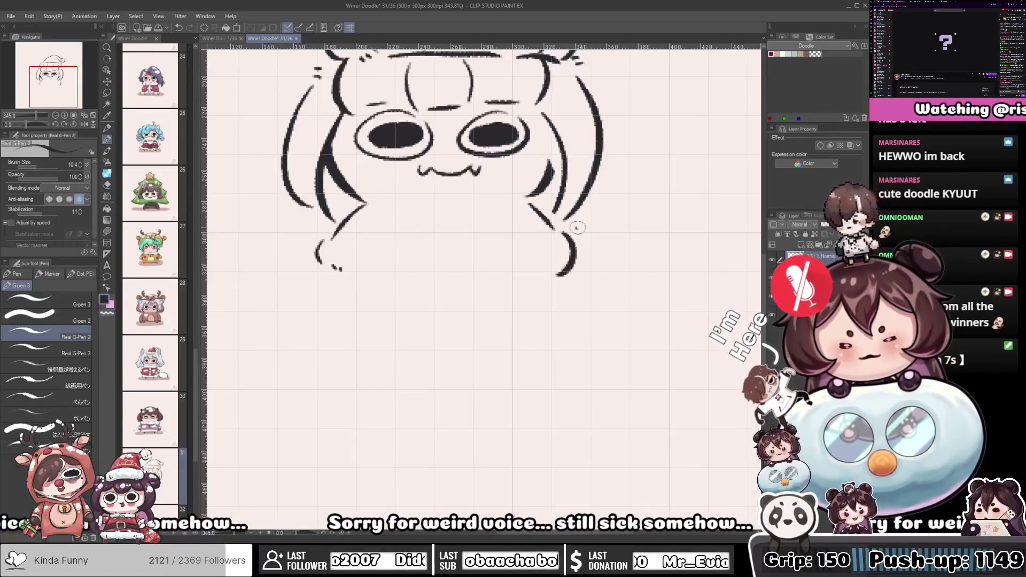
# Draw the lower and upper edges of the cape trim between its two rounded ends
pyautogui.moveTo(357, 267); pyautogui.dragTo(524, 275)
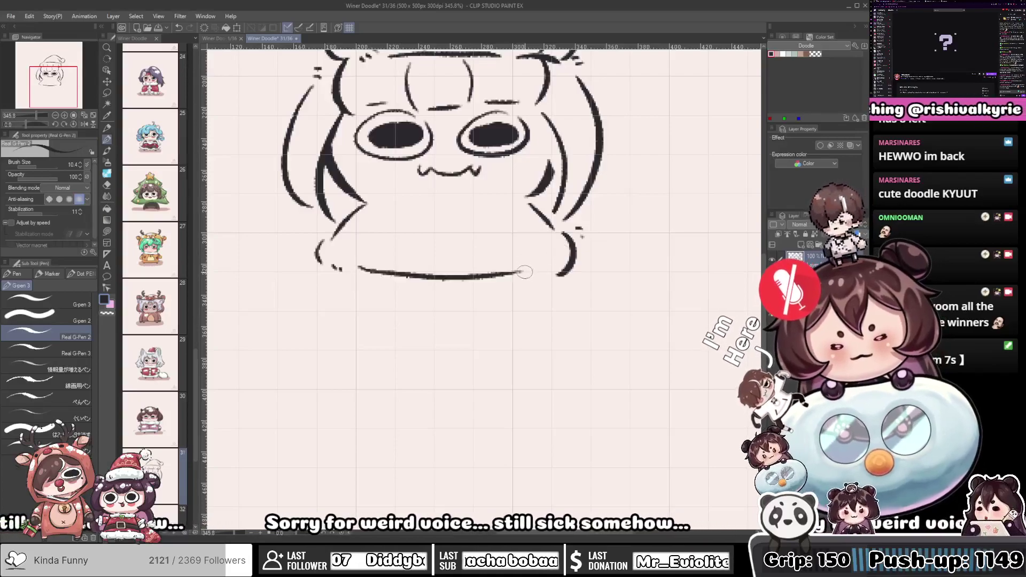
pyautogui.moveTo(347, 231); pyautogui.dragTo(549, 236)
pyautogui.hotkey('ctrl', 'z')
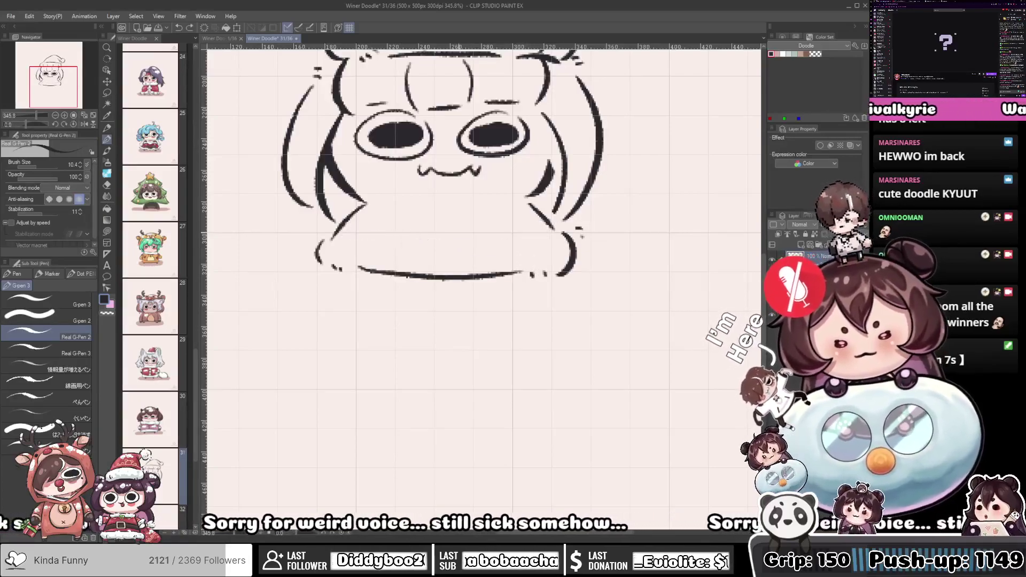
pyautogui.moveTo(347, 232); pyautogui.dragTo(509, 232)
# Draw the collar line below the chin and a small outlined cross at its centre
pyautogui.moveTo(385, 199); pyautogui.dragTo(517, 202)
pyautogui.moveTo(428, 207); pyautogui.dragTo(468, 206)
pyautogui.hotkey('ctrl', 'z')
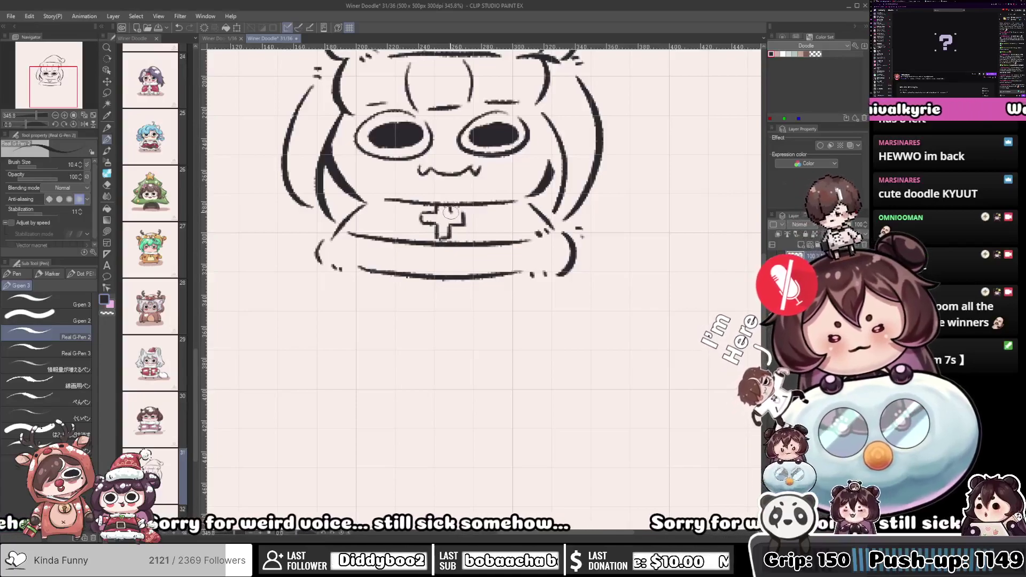
# Draw the left side of the lower garment with a curved trim end below the cape
pyautogui.moveTo(342, 308)
pyautogui.mouseDown()
pyautogui.moveTo(421, 284)
pyautogui.moveTo(325, 242)
pyautogui.moveTo(330, 280)
pyautogui.moveTo(330, 255)
pyautogui.moveTo(310, 297)
pyautogui.mouseUp()
pyautogui.hotkey('ctrl', 'z')
pyautogui.moveTo(335, 225); pyautogui.dragTo(299, 309)
pyautogui.hotkey('ctrl', 'z')
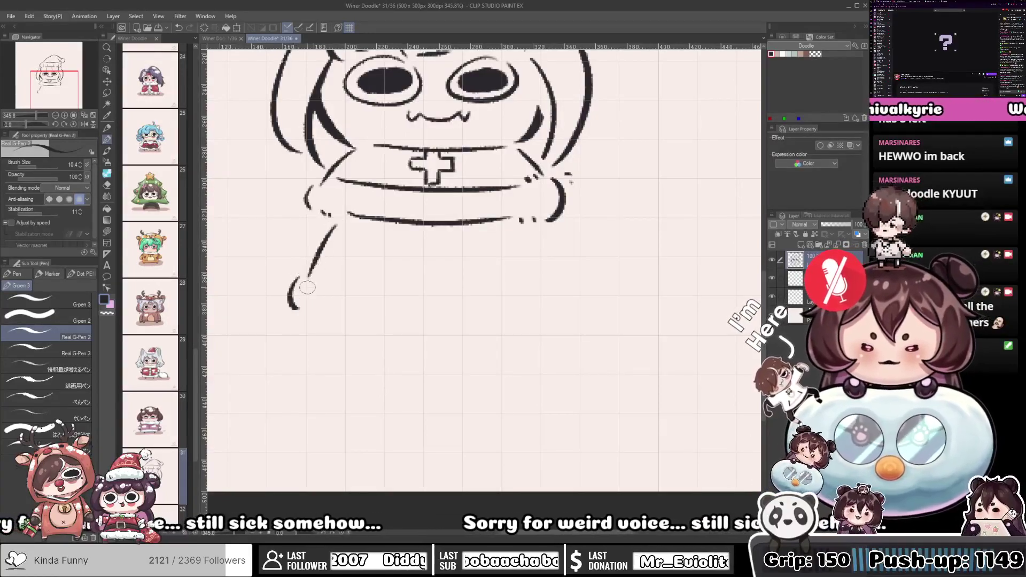
# Draw the right side of the lower garment with a curved trim end and small fur ticks
pyautogui.moveTo(456, 263); pyautogui.dragTo(408, 266)
pyautogui.moveTo(469, 231); pyautogui.dragTo(485, 277)
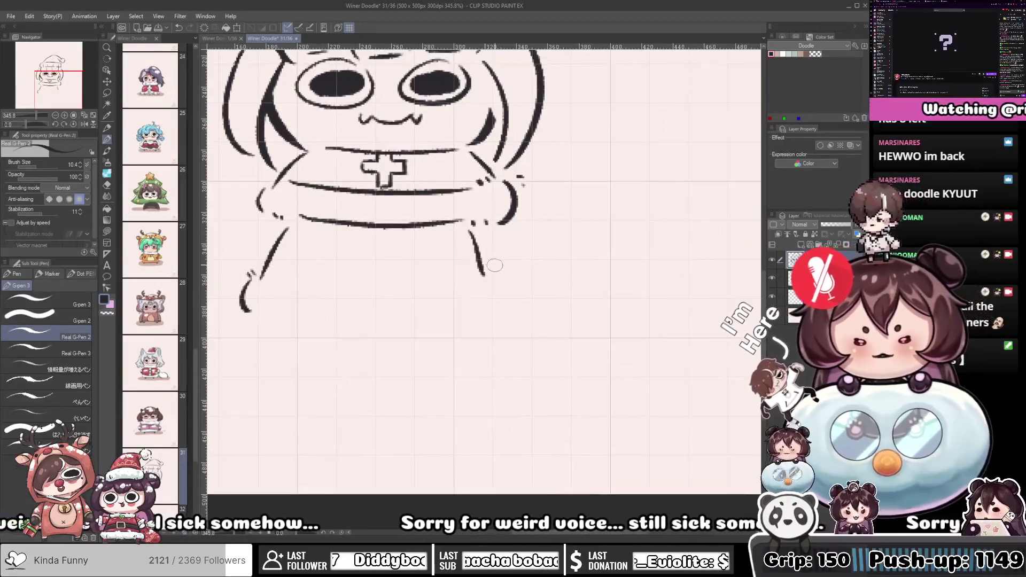
pyautogui.hotkey('ctrl', 'z')
pyautogui.moveTo(469, 229); pyautogui.dragTo(495, 303)
pyautogui.moveTo(499, 256); pyautogui.dragTo(506, 265)
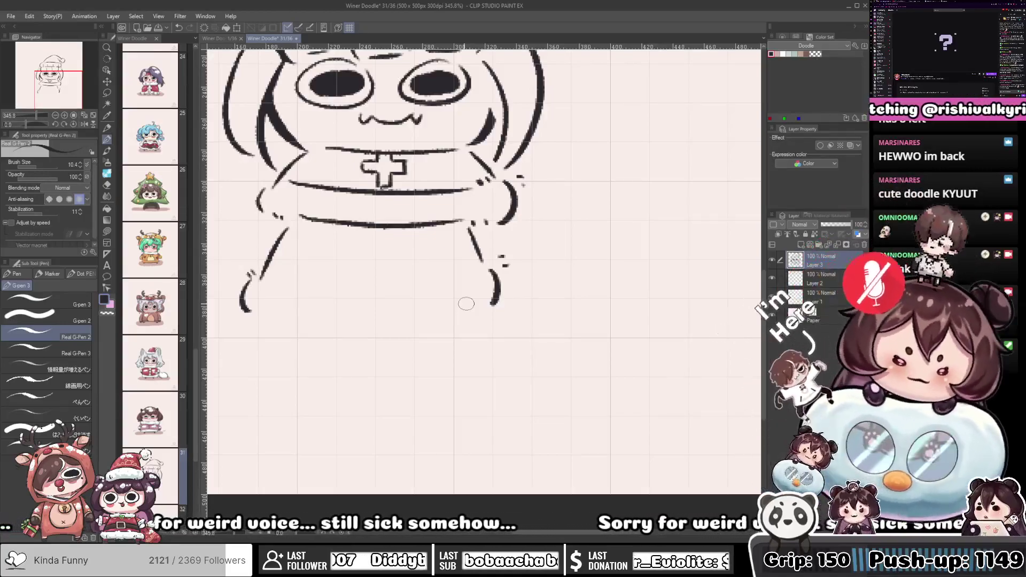
pyautogui.moveTo(468, 363); pyautogui.dragTo(487, 380)
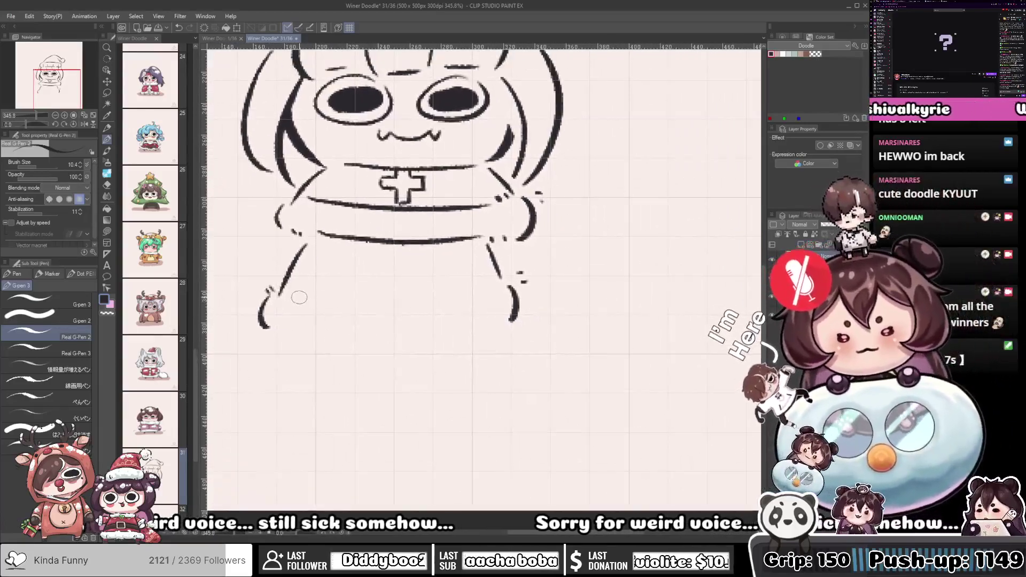
# Draw the upper and lower edges of the garment's hem trim between its two curved ends
pyautogui.moveTo(327, 293); pyautogui.dragTo(489, 300)
pyautogui.hotkey('ctrl', 'z')
pyautogui.moveTo(323, 294)
pyautogui.mouseDown()
pyautogui.moveTo(477, 303)
pyautogui.moveTo(483, 288)
pyautogui.mouseUp()
pyautogui.moveTo(486, 292); pyautogui.dragTo(490, 287)
pyautogui.moveTo(268, 324); pyautogui.dragTo(502, 330)
# Draw two short vertical lines down the middle of the garment between cape and hem
pyautogui.moveTo(378, 241); pyautogui.dragTo(377, 296)
pyautogui.hotkey('ctrl', 'z')
pyautogui.moveTo(413, 247); pyautogui.dragTo(409, 298)
pyautogui.moveTo(412, 311)
pyautogui.mouseDown()
pyautogui.moveTo(428, 249)
pyautogui.moveTo(448, 274)
pyautogui.mouseUp()
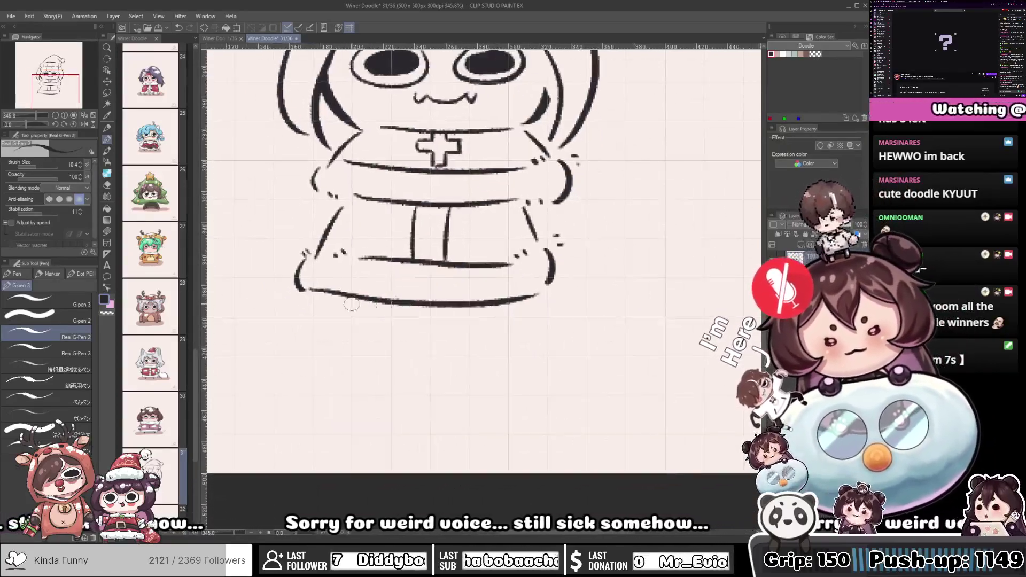
# Draw two small rounded feet under the hem and a rounded hand on each side below the cape
pyautogui.moveTo(331, 296); pyautogui.dragTo(355, 303)
pyautogui.moveTo(520, 313)
pyautogui.mouseDown()
pyautogui.moveTo(501, 315)
pyautogui.moveTo(507, 307)
pyautogui.mouseUp()
pyautogui.moveTo(308, 227)
pyautogui.mouseDown()
pyautogui.moveTo(403, 241)
pyautogui.moveTo(381, 254)
pyautogui.moveTo(389, 275)
pyautogui.mouseUp()
pyautogui.hotkey('ctrl', 'z')
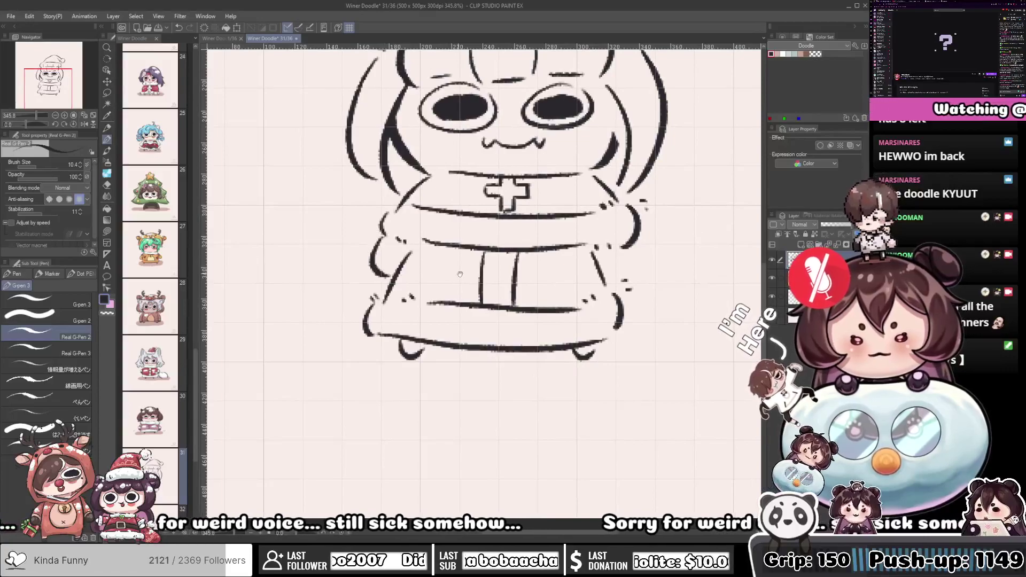
pyautogui.moveTo(550, 291); pyautogui.dragTo(410, 293)
pyautogui.moveTo(495, 246)
pyautogui.mouseDown()
pyautogui.moveTo(463, 284)
pyautogui.moveTo(564, 365)
pyautogui.mouseUp()
pyautogui.hotkey('ctrl', 'z')
pyautogui.hotkey('ctrl', 'z')
pyautogui.hotkey('ctrl', 'z')
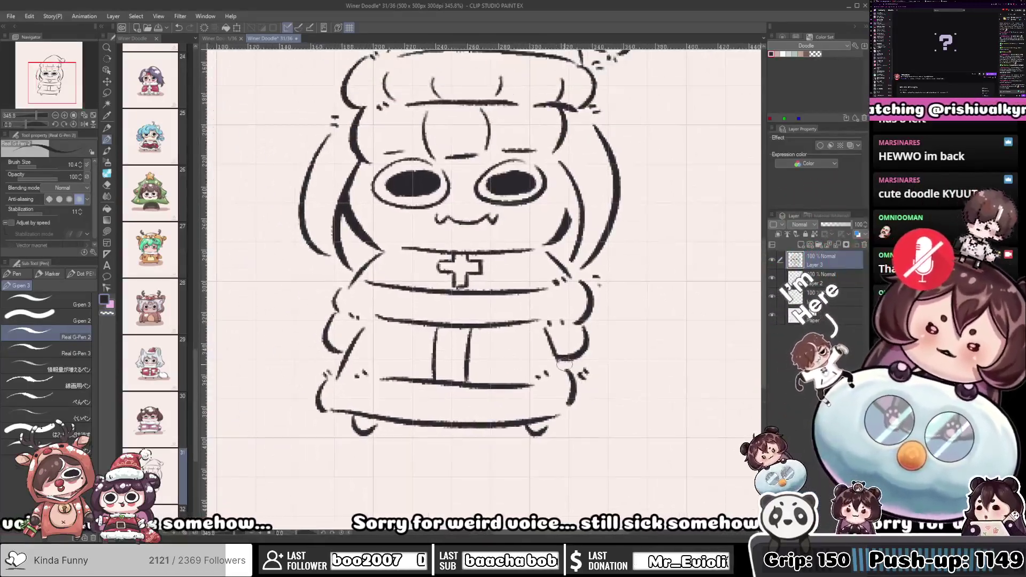
# Paint a muted pink skin base over the face and neck area beneath the line art
pyautogui.scroll(-5, 565, 365)
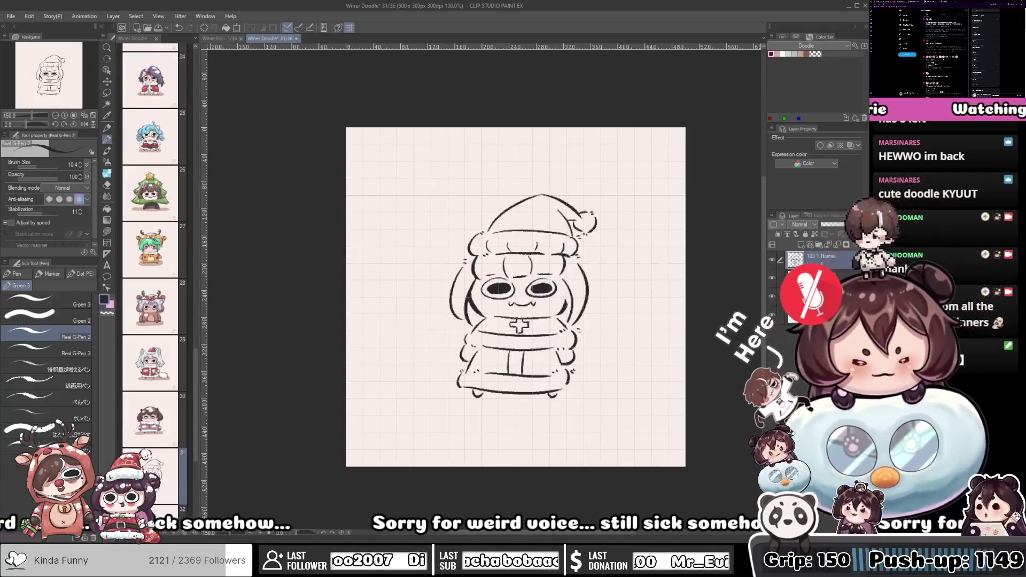
pyautogui.scroll(-5, 516, 343)
pyautogui.scroll(7, 559, 346)
pyautogui.moveTo(563, 348); pyautogui.dragTo(536, 311)
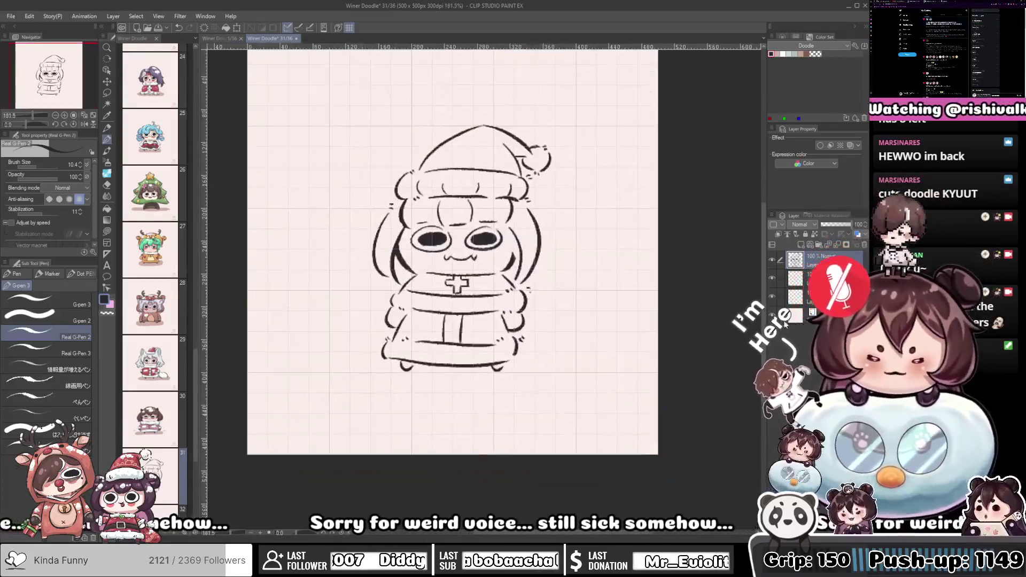
pyautogui.click(114, 142)
pyautogui.scroll(1, 464, 282)
pyautogui.moveTo(466, 285)
pyautogui.mouseDown()
pyautogui.moveTo(487, 287)
pyautogui.moveTo(447, 262)
pyautogui.moveTo(406, 292)
pyautogui.mouseUp()
pyautogui.scroll(5, 477, 271)
pyautogui.moveTo(400, 228)
pyautogui.mouseDown()
pyautogui.moveTo(387, 290)
pyautogui.moveTo(334, 263)
pyautogui.moveTo(336, 293)
pyautogui.moveTo(329, 277)
pyautogui.moveTo(416, 312)
pyautogui.moveTo(464, 210)
pyautogui.moveTo(470, 251)
pyautogui.moveTo(486, 235)
pyautogui.moveTo(494, 242)
pyautogui.moveTo(468, 292)
pyautogui.moveTo(499, 254)
pyautogui.mouseUp()
# Paint lighter pink over the face and add a darker pink shadow under the fringe and along the right cheek
pyautogui.keyDown('alt'); pyautogui.click(374, 190); pyautogui.keyUp('alt')
pyautogui.press('[')
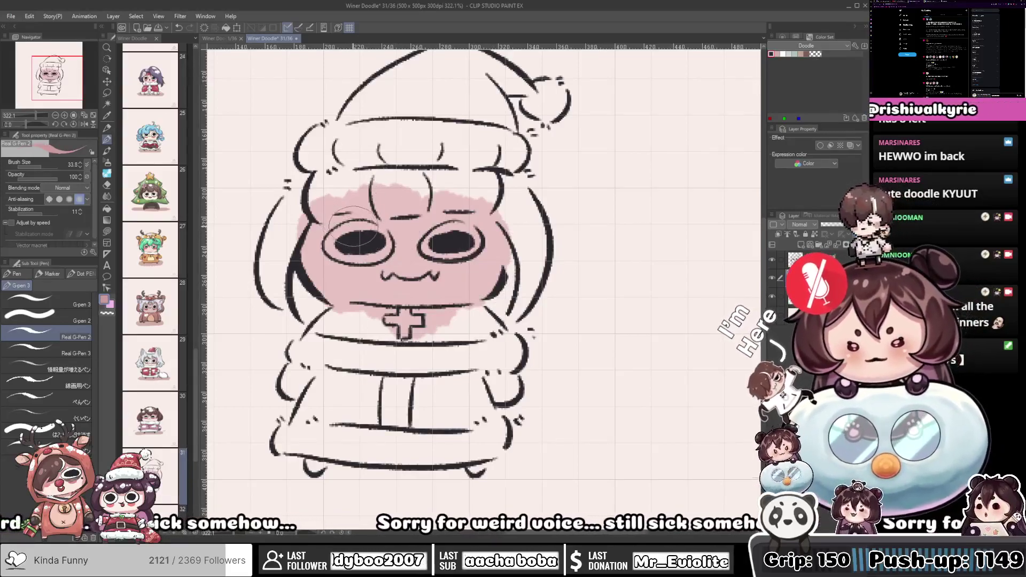
pyautogui.moveTo(353, 225); pyautogui.dragTo(351, 266)
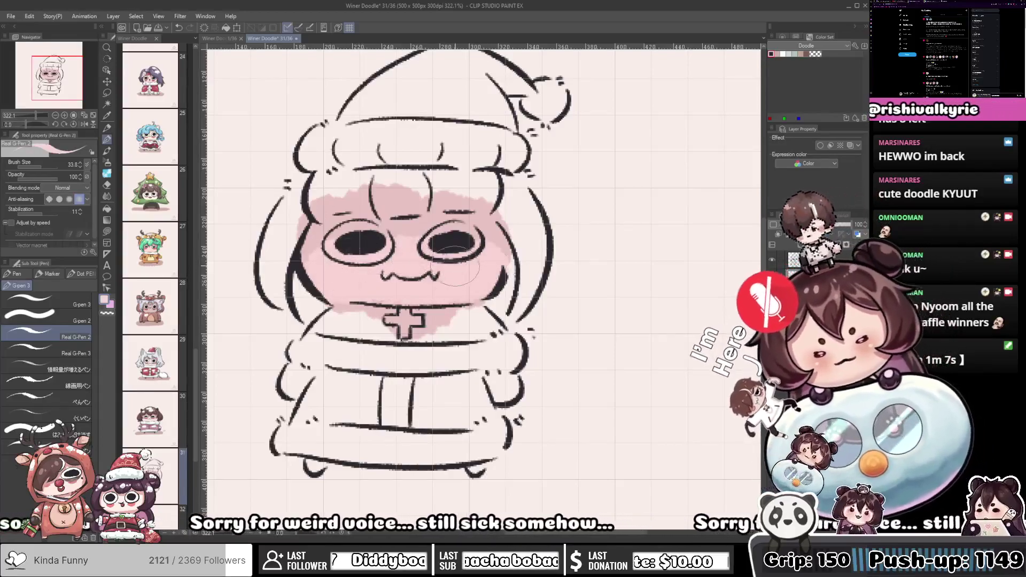
pyautogui.keyDown('alt'); pyautogui.click(348, 196); pyautogui.keyUp('alt')
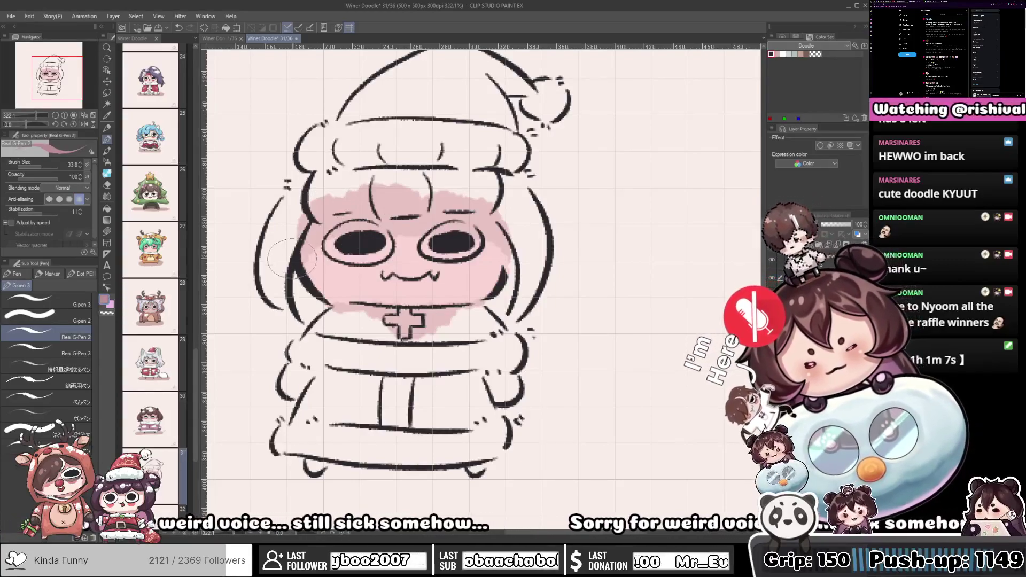
pyautogui.moveTo(371, 215)
pyautogui.mouseDown()
pyautogui.moveTo(518, 203)
pyautogui.moveTo(469, 214)
pyautogui.moveTo(502, 222)
pyautogui.moveTo(510, 268)
pyautogui.mouseUp()
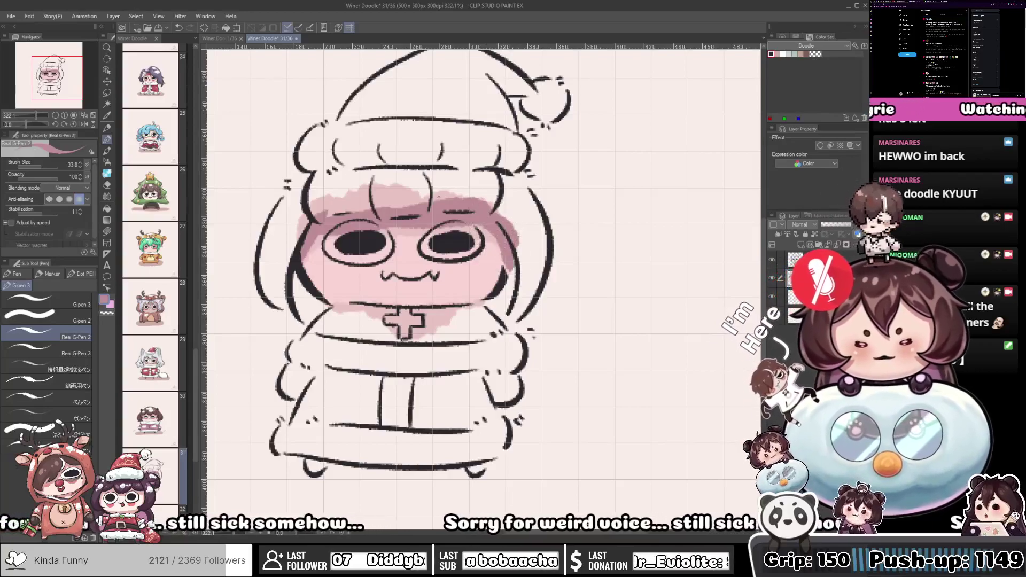
# Paint a red blush patch on each cheek below the eyes
pyautogui.keyDown('alt'); pyautogui.click(490, 196); pyautogui.keyUp('alt')
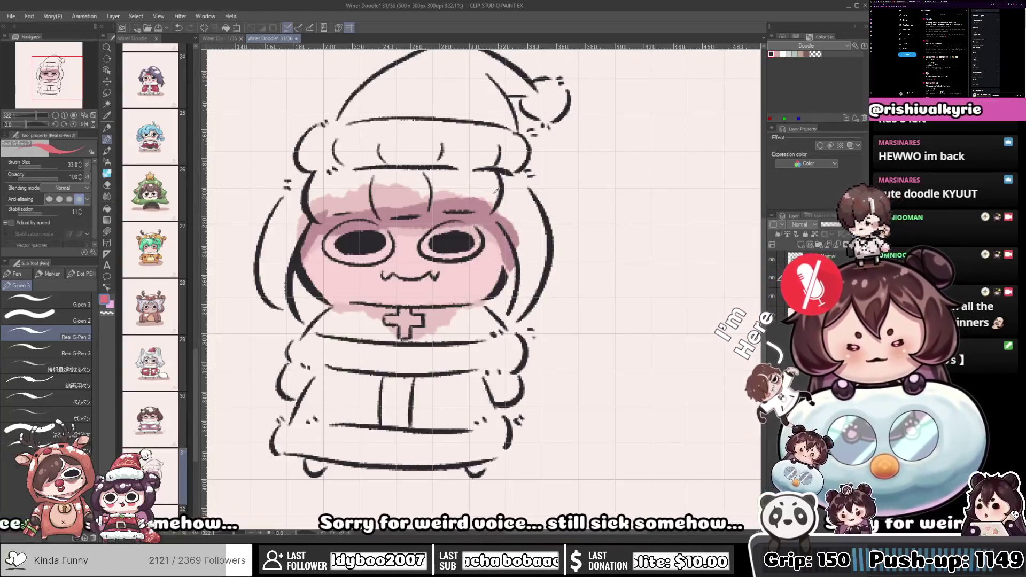
pyautogui.moveTo(433, 270); pyautogui.dragTo(477, 266)
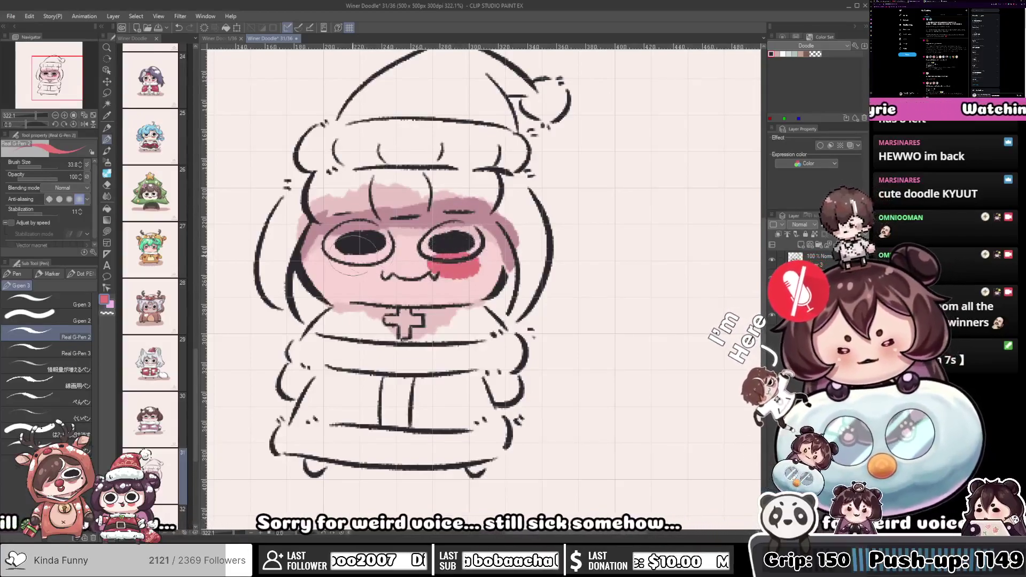
pyautogui.moveTo(338, 267); pyautogui.dragTo(371, 270)
# Fill the whites of both eyes around the dark pupils
pyautogui.press('x')
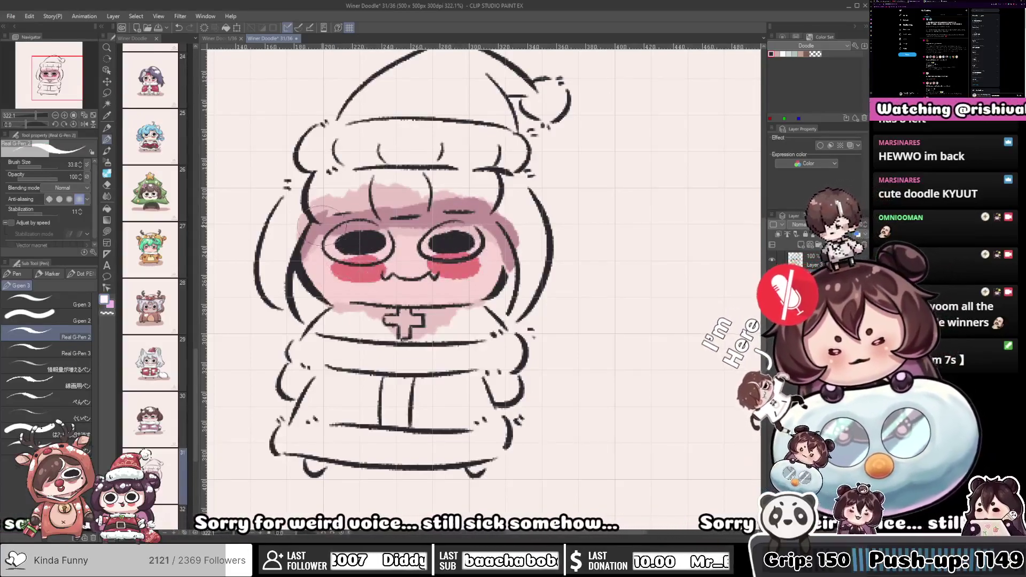
pyautogui.moveTo(350, 228)
pyautogui.mouseDown()
pyautogui.moveTo(329, 243)
pyautogui.moveTo(334, 254)
pyautogui.moveTo(363, 262)
pyautogui.moveTo(388, 253)
pyautogui.moveTo(341, 254)
pyautogui.moveTo(384, 250)
pyautogui.mouseUp()
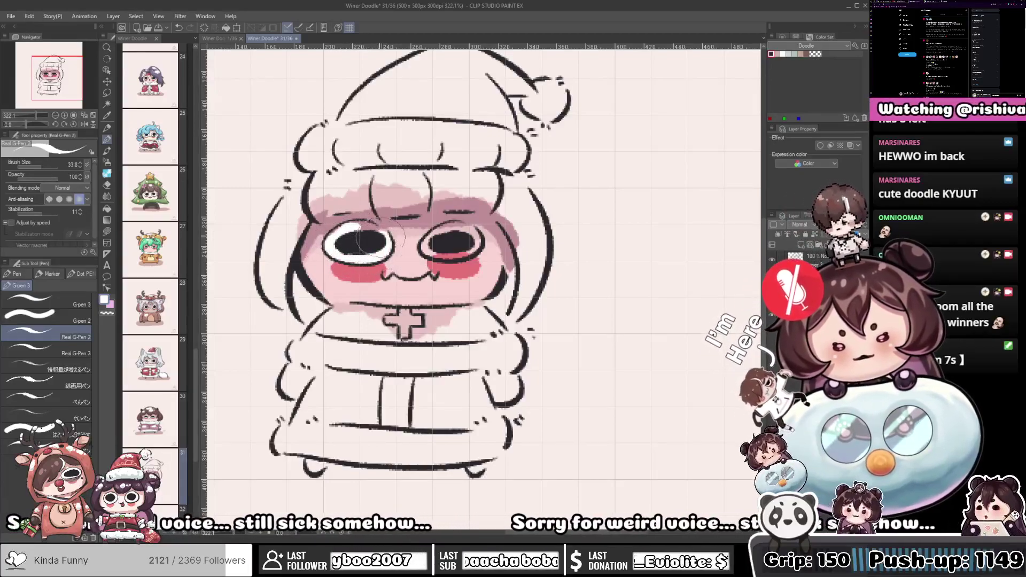
pyautogui.moveTo(460, 240); pyautogui.dragTo(402, 233)
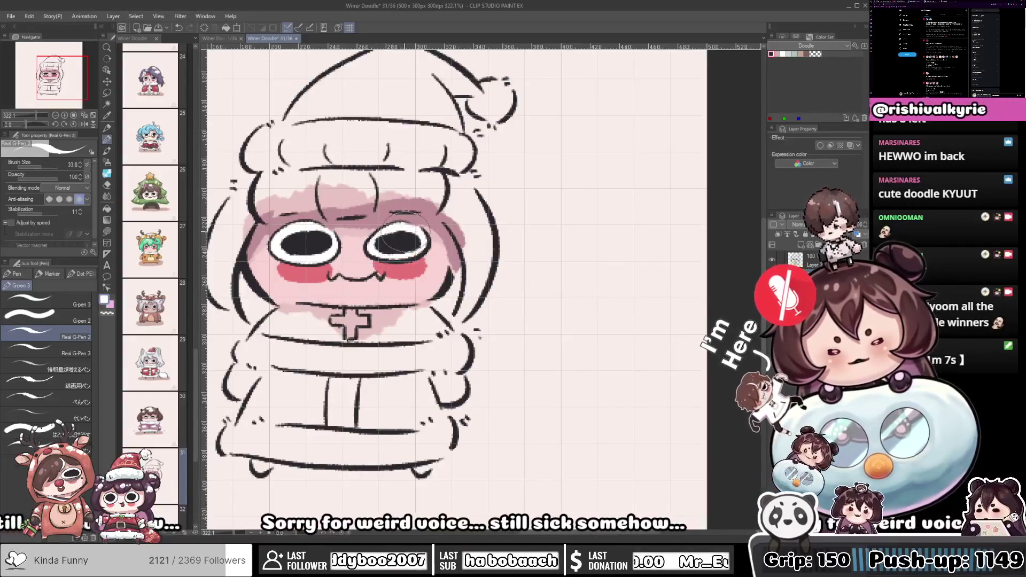
pyautogui.moveTo(398, 240)
pyautogui.mouseDown()
pyautogui.moveTo(471, 243)
pyautogui.moveTo(462, 264)
pyautogui.mouseUp()
pyautogui.moveTo(377, 233); pyautogui.dragTo(384, 249)
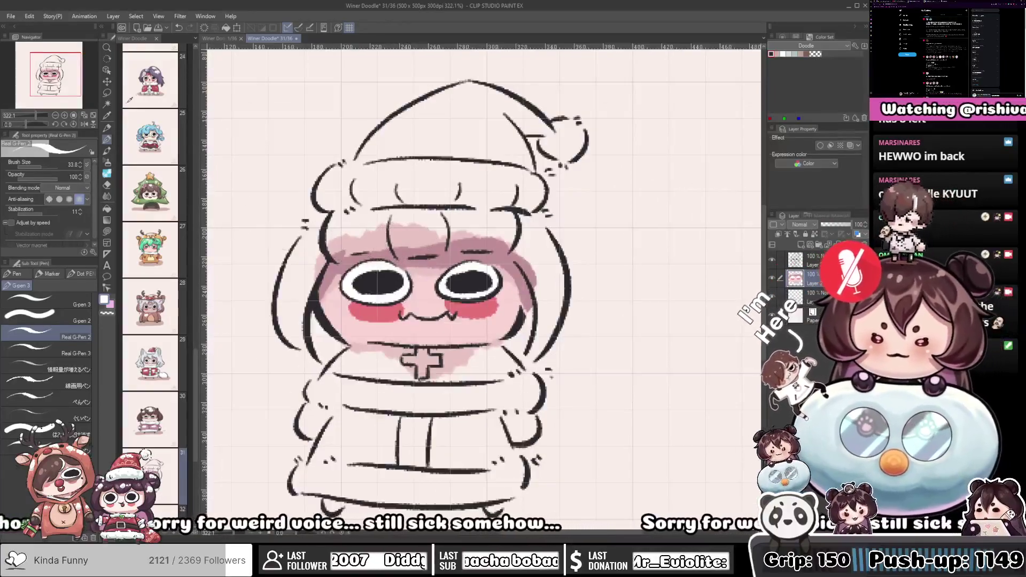
# Fill the fringe and the two side locks of hair with purple
pyautogui.press('x')
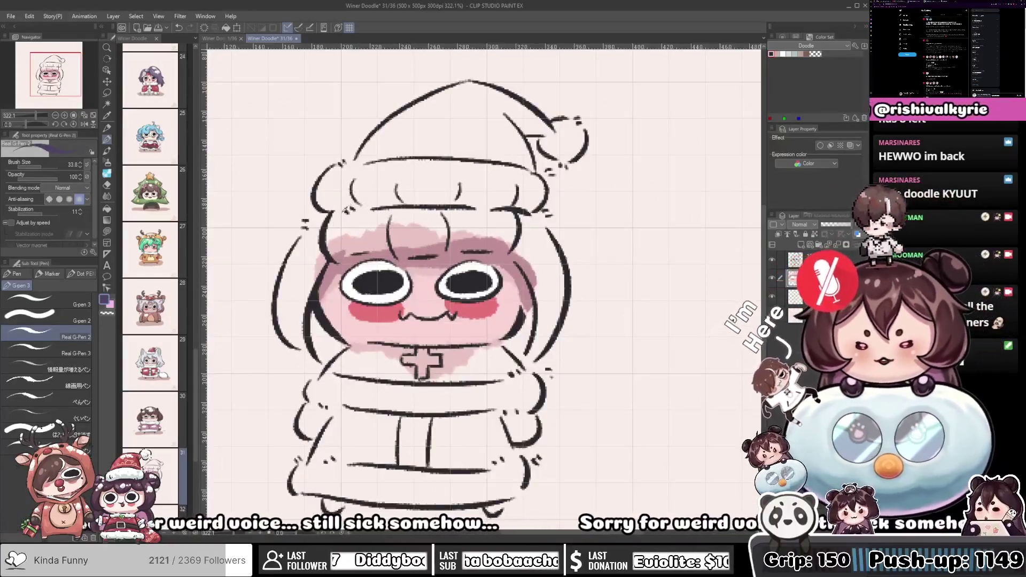
pyautogui.moveTo(346, 214)
pyautogui.mouseDown()
pyautogui.moveTo(355, 225)
pyautogui.moveTo(337, 227)
pyautogui.moveTo(326, 255)
pyautogui.moveTo(465, 230)
pyautogui.moveTo(509, 235)
pyautogui.moveTo(332, 231)
pyautogui.moveTo(378, 252)
pyautogui.moveTo(510, 247)
pyautogui.mouseUp()
pyautogui.moveTo(340, 233)
pyautogui.mouseDown()
pyautogui.moveTo(301, 283)
pyautogui.moveTo(309, 257)
pyautogui.moveTo(340, 231)
pyautogui.moveTo(305, 294)
pyautogui.moveTo(338, 219)
pyautogui.moveTo(304, 261)
pyautogui.moveTo(315, 231)
pyautogui.moveTo(298, 251)
pyautogui.moveTo(282, 303)
pyautogui.moveTo(295, 310)
pyautogui.moveTo(300, 343)
pyautogui.moveTo(284, 320)
pyautogui.moveTo(313, 340)
pyautogui.moveTo(284, 332)
pyautogui.moveTo(296, 350)
pyautogui.mouseUp()
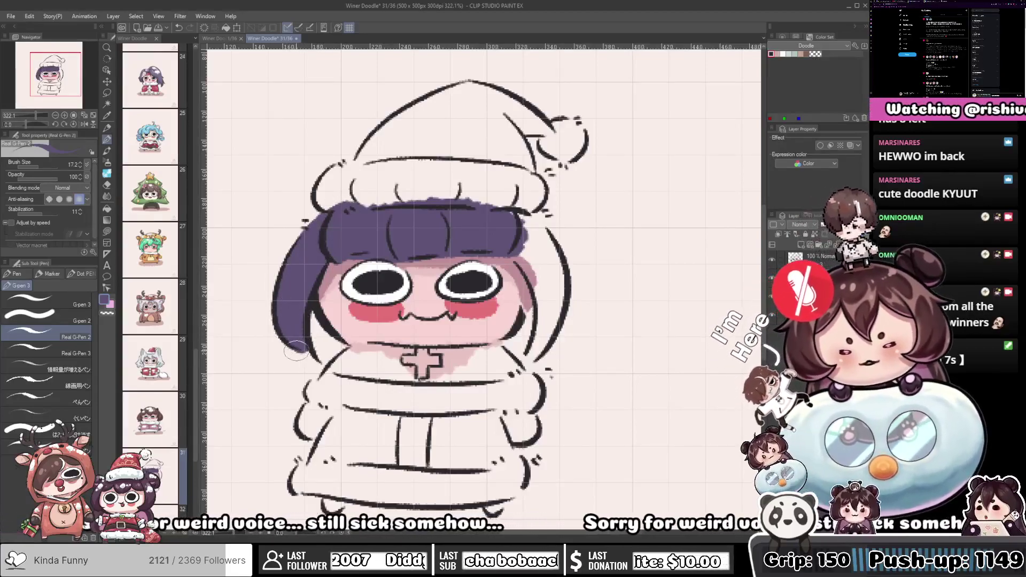
pyautogui.press('c')
pyautogui.moveTo(510, 357); pyautogui.dragTo(427, 335)
pyautogui.moveTo(438, 230)
pyautogui.mouseDown()
pyautogui.moveTo(450, 254)
pyautogui.moveTo(440, 196)
pyautogui.moveTo(424, 189)
pyautogui.moveTo(447, 206)
pyautogui.moveTo(444, 197)
pyautogui.moveTo(465, 228)
pyautogui.moveTo(451, 239)
pyautogui.moveTo(459, 296)
pyautogui.moveTo(463, 269)
pyautogui.moveTo(455, 320)
pyautogui.moveTo(474, 278)
pyautogui.moveTo(450, 330)
pyautogui.moveTo(462, 277)
pyautogui.moveTo(455, 281)
pyautogui.moveTo(452, 328)
pyautogui.mouseUp()
pyautogui.moveTo(376, 308); pyautogui.dragTo(497, 316)
pyautogui.moveTo(349, 297)
pyautogui.mouseDown()
pyautogui.moveTo(361, 337)
pyautogui.moveTo(346, 290)
pyautogui.moveTo(378, 334)
pyautogui.moveTo(366, 308)
pyautogui.mouseUp()
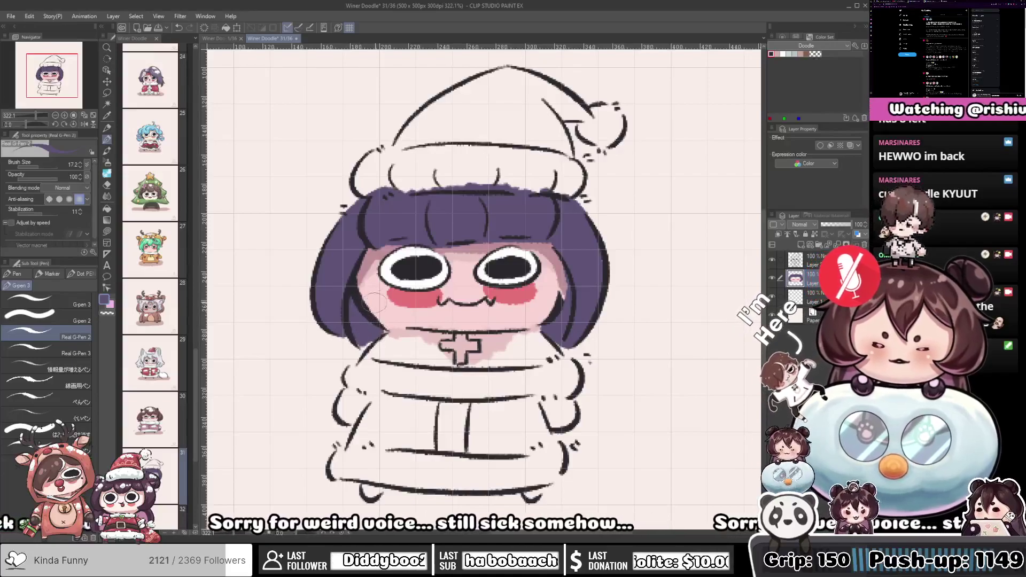
# Draw the outline of a long wavy hair strand flowing down the left side of the body in the dark line colour
pyautogui.moveTo(446, 277); pyautogui.dragTo(506, 145)
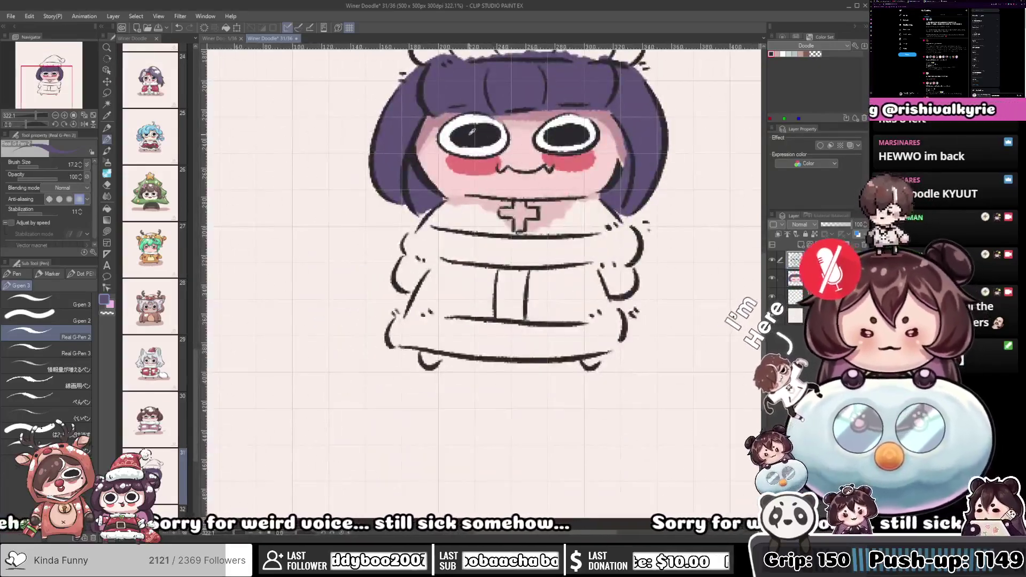
pyautogui.keyDown('alt'); pyautogui.click(471, 136); pyautogui.keyUp('alt')
pyautogui.moveTo(366, 231)
pyautogui.mouseDown()
pyautogui.moveTo(423, 231)
pyautogui.moveTo(415, 221)
pyautogui.moveTo(396, 291)
pyautogui.moveTo(412, 293)
pyautogui.mouseUp()
pyautogui.moveTo(418, 288); pyautogui.dragTo(421, 291)
pyautogui.hotkey('ctrl', 'z')
pyautogui.moveTo(435, 201)
pyautogui.mouseDown()
pyautogui.moveTo(383, 257)
pyautogui.moveTo(384, 275)
pyautogui.mouseUp()
pyautogui.moveTo(401, 269)
pyautogui.mouseDown()
pyautogui.moveTo(393, 280)
pyautogui.moveTo(403, 342)
pyautogui.moveTo(415, 347)
pyautogui.mouseUp()
pyautogui.moveTo(420, 340); pyautogui.dragTo(422, 342)
pyautogui.moveTo(481, 278); pyautogui.dragTo(343, 283)
# Draw the matching wavy hair strand outline down the right side with small ticks at its lower end
pyautogui.moveTo(581, 213)
pyautogui.mouseDown()
pyautogui.moveTo(632, 256)
pyautogui.moveTo(584, 350)
pyautogui.mouseUp()
pyautogui.click(630, 272)
pyautogui.click(604, 363)
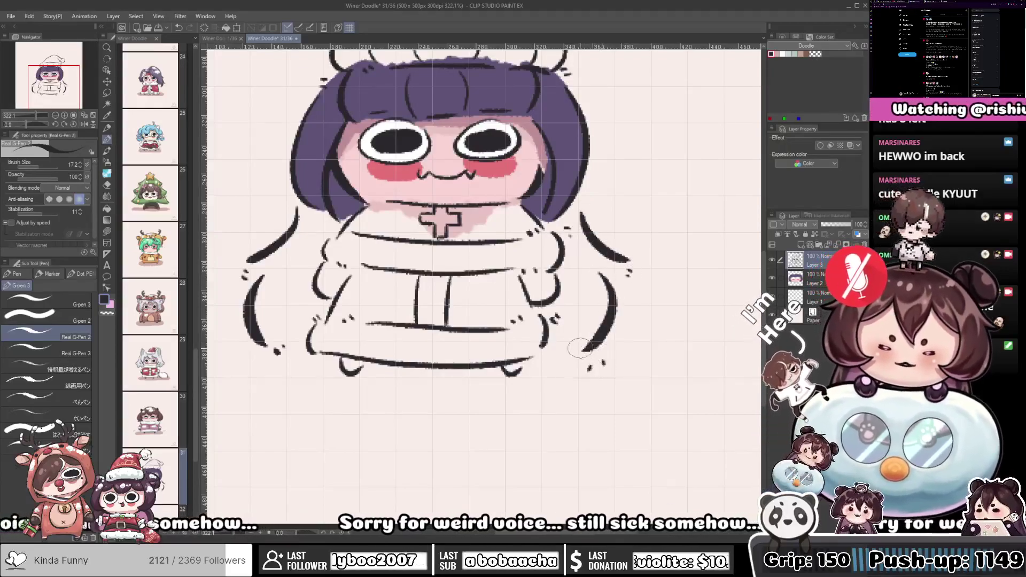
pyautogui.scroll(1, 568, 368)
pyautogui.hotkey('ctrl', 'z')
pyautogui.moveTo(570, 367); pyautogui.dragTo(555, 370)
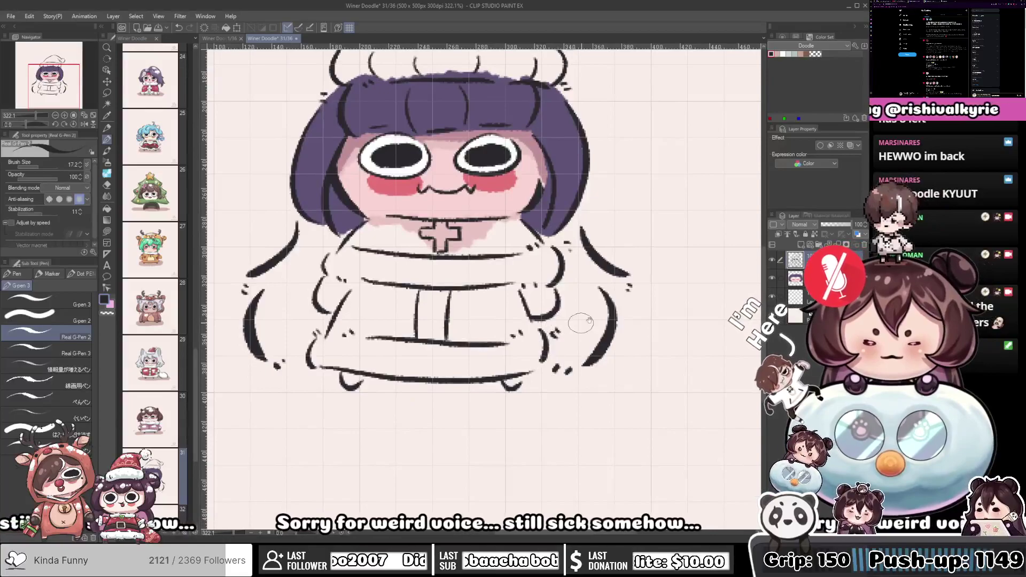
# Fill the long wavy hair strands on both sides of the body with purple using a larger brush
pyautogui.moveTo(642, 251); pyautogui.dragTo(682, 308)
pyautogui.keyDown('alt'); pyautogui.click(378, 261); pyautogui.keyUp('alt')
pyautogui.press(']')
pyautogui.moveTo(348, 266)
pyautogui.mouseDown()
pyautogui.moveTo(355, 323)
pyautogui.moveTo(380, 313)
pyautogui.moveTo(381, 300)
pyautogui.moveTo(353, 300)
pyautogui.moveTo(287, 334)
pyautogui.moveTo(334, 326)
pyautogui.moveTo(303, 366)
pyautogui.moveTo(309, 399)
pyautogui.moveTo(307, 355)
pyautogui.moveTo(306, 399)
pyautogui.moveTo(317, 408)
pyautogui.moveTo(307, 402)
pyautogui.moveTo(315, 410)
pyautogui.moveTo(315, 361)
pyautogui.moveTo(339, 369)
pyautogui.moveTo(360, 398)
pyautogui.moveTo(313, 398)
pyautogui.moveTo(330, 410)
pyautogui.mouseUp()
pyautogui.moveTo(486, 327); pyautogui.dragTo(379, 331)
pyautogui.moveTo(472, 285); pyautogui.dragTo(491, 325)
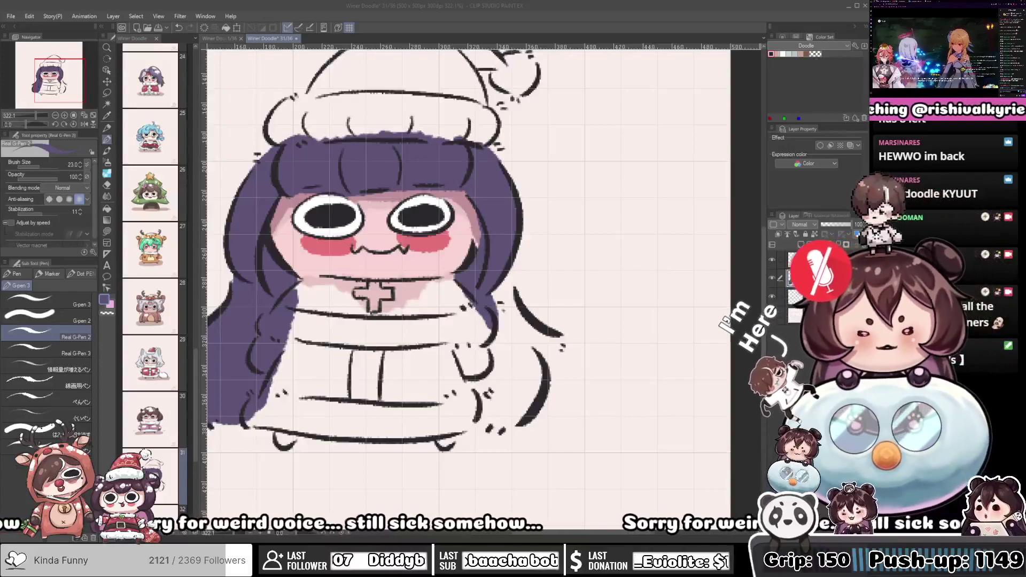
pyautogui.moveTo(511, 322)
pyautogui.mouseDown()
pyautogui.moveTo(507, 255)
pyautogui.moveTo(521, 305)
pyautogui.moveTo(511, 267)
pyautogui.moveTo(533, 287)
pyautogui.moveTo(514, 246)
pyautogui.moveTo(535, 299)
pyautogui.moveTo(513, 254)
pyautogui.moveTo(545, 310)
pyautogui.moveTo(565, 314)
pyautogui.moveTo(507, 304)
pyautogui.moveTo(550, 317)
pyautogui.moveTo(513, 308)
pyautogui.moveTo(515, 331)
pyautogui.moveTo(503, 296)
pyautogui.moveTo(477, 379)
pyautogui.moveTo(517, 319)
pyautogui.moveTo(501, 385)
pyautogui.moveTo(530, 324)
pyautogui.moveTo(541, 339)
pyautogui.moveTo(524, 378)
pyautogui.moveTo(487, 380)
pyautogui.moveTo(535, 377)
pyautogui.moveTo(490, 386)
pyautogui.mouseUp()
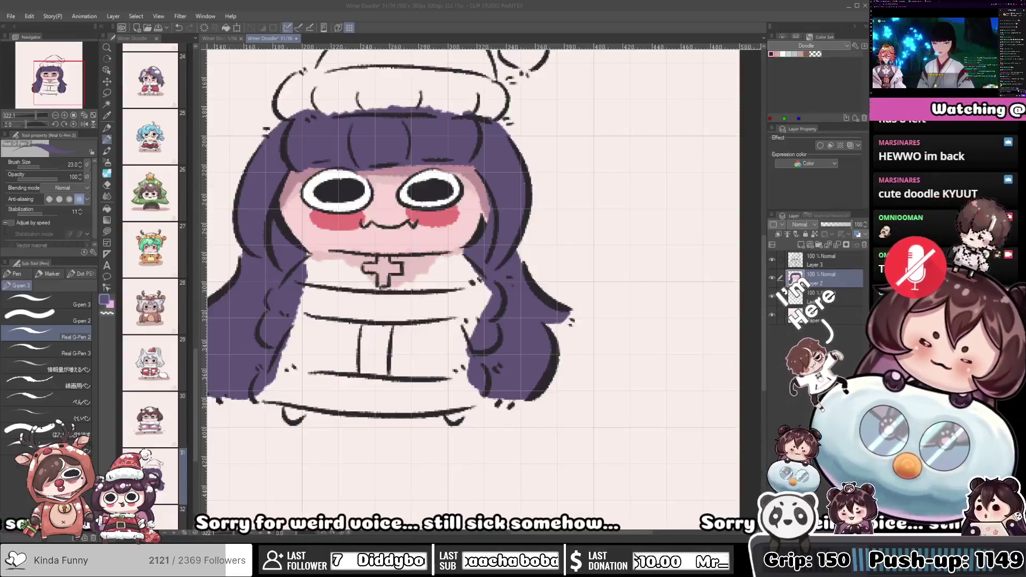
pyautogui.click(508, 310)
# Paint pink highlight streaks and dots on the fringe ends and the upper side hair
pyautogui.moveTo(350, 149)
pyautogui.mouseDown()
pyautogui.moveTo(448, 231)
pyautogui.moveTo(422, 252)
pyautogui.mouseUp()
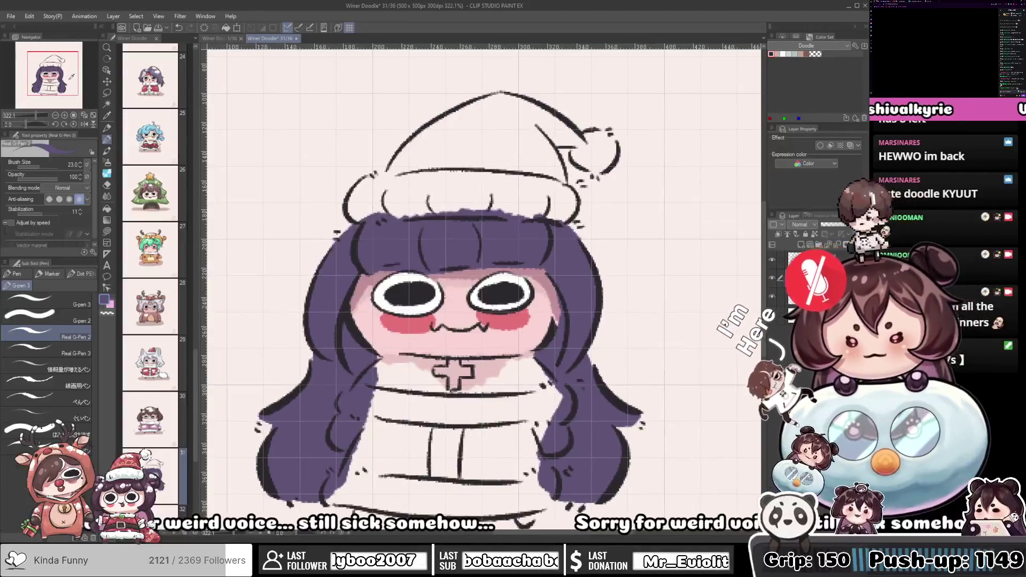
pyautogui.click(86, 97)
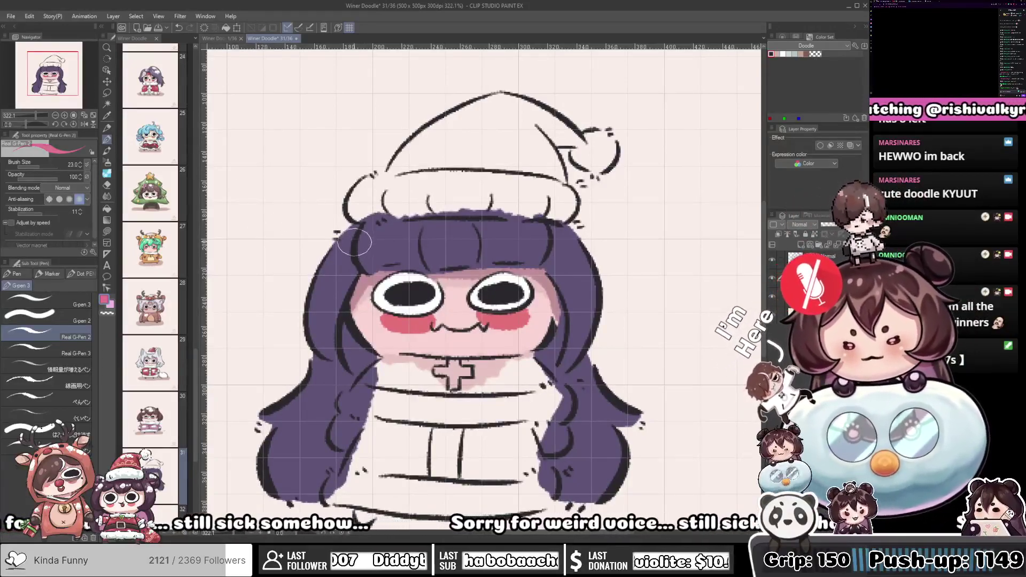
pyautogui.moveTo(363, 235); pyautogui.dragTo(374, 242)
pyautogui.click(376, 239)
pyautogui.click(381, 239)
pyautogui.moveTo(483, 240)
pyautogui.mouseDown()
pyautogui.moveTo(453, 229)
pyautogui.moveTo(512, 233)
pyautogui.mouseUp()
pyautogui.click(493, 225)
pyautogui.click(482, 225)
pyautogui.moveTo(407, 219); pyautogui.dragTo(430, 213)
pyautogui.moveTo(327, 236); pyautogui.dragTo(308, 281)
pyautogui.click(321, 267)
pyautogui.moveTo(471, 230); pyautogui.dragTo(429, 205)
pyautogui.moveTo(531, 219); pyautogui.dragTo(538, 247)
pyautogui.click(520, 244)
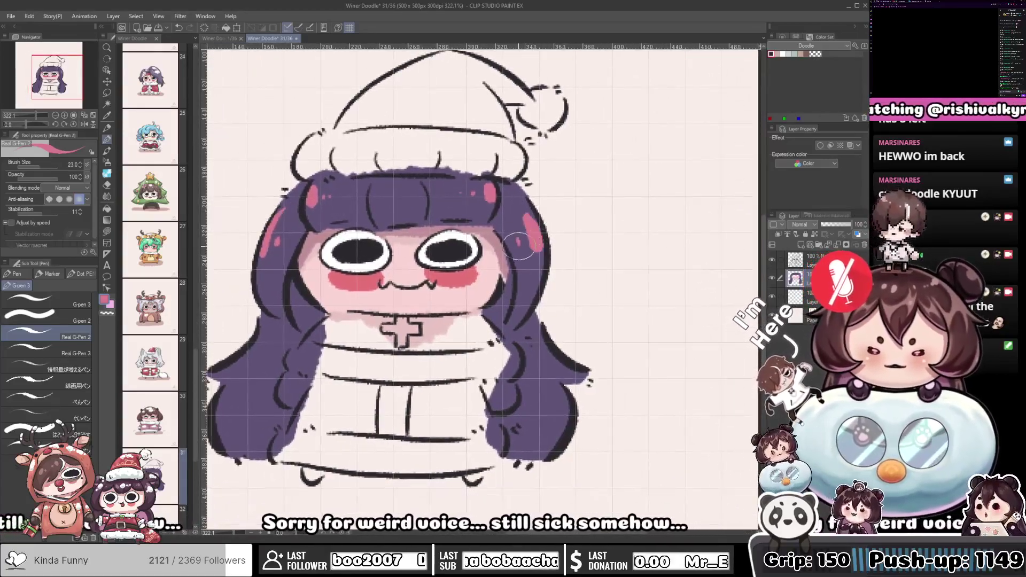
# Add pink highlight streaks to the flared outer strands of the lower hair on both sides
pyautogui.moveTo(422, 269); pyautogui.dragTo(520, 200)
pyautogui.moveTo(363, 267); pyautogui.dragTo(331, 303)
pyautogui.click(352, 300)
pyautogui.moveTo(433, 276); pyautogui.dragTo(358, 270)
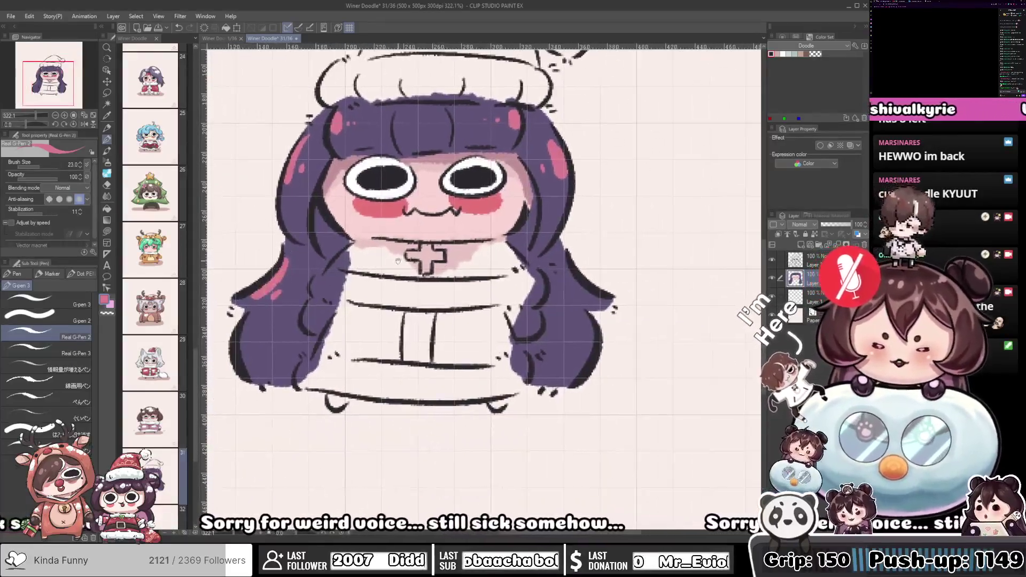
pyautogui.moveTo(569, 273); pyautogui.dragTo(588, 294)
pyautogui.click(563, 298)
# Shade the inner left side lock and the lower edge of the fringe with a darker purple
pyautogui.keyDown('alt'); pyautogui.click(328, 222); pyautogui.keyUp('alt')
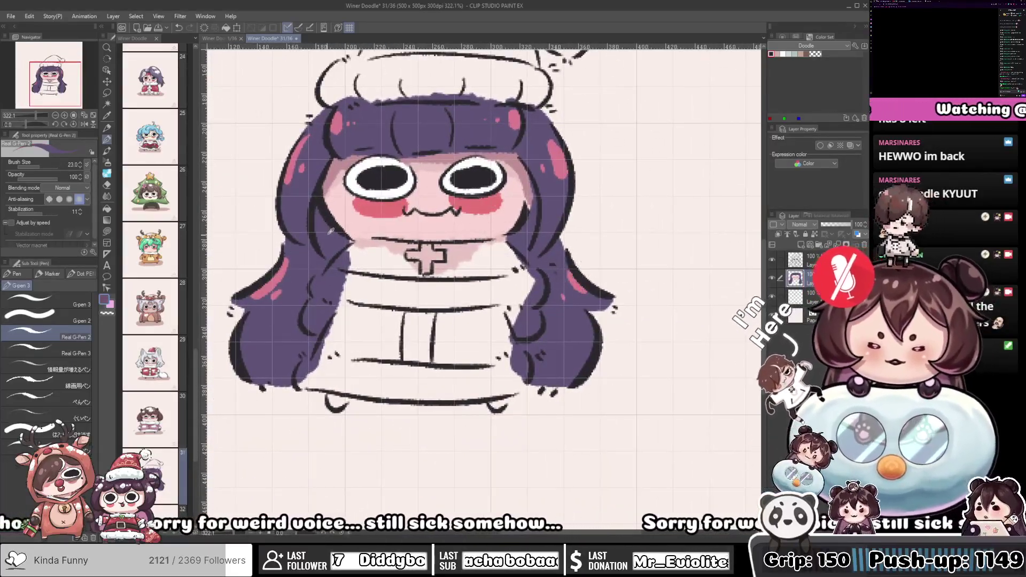
pyautogui.keyDown('alt'); pyautogui.click(313, 222); pyautogui.keyUp('alt')
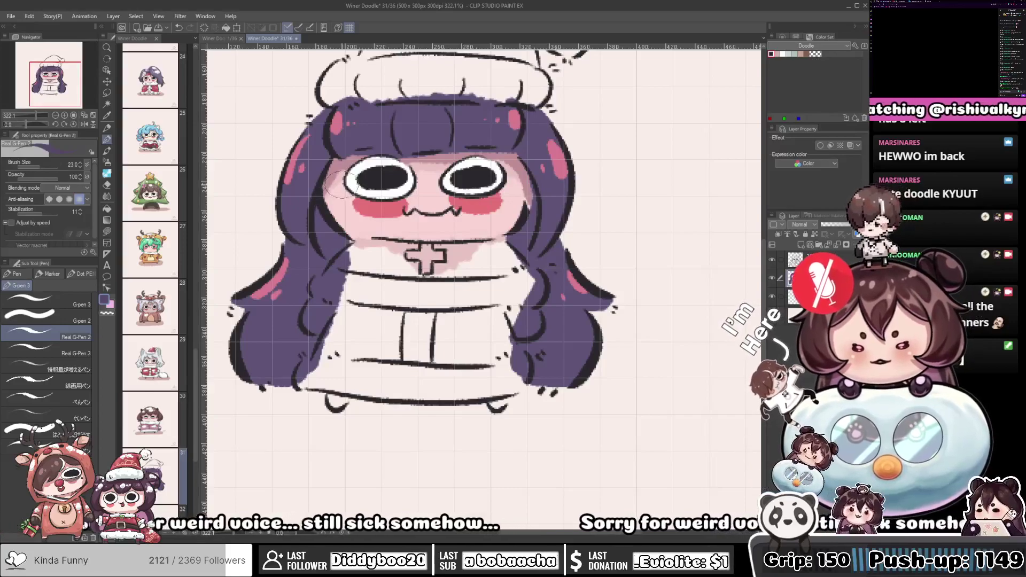
pyautogui.keyDown('alt'); pyautogui.click(318, 235); pyautogui.keyUp('alt')
pyautogui.moveTo(329, 237)
pyautogui.mouseDown()
pyautogui.moveTo(316, 216)
pyautogui.moveTo(330, 248)
pyautogui.moveTo(319, 222)
pyautogui.mouseUp()
pyautogui.moveTo(334, 146)
pyautogui.mouseDown()
pyautogui.moveTo(362, 145)
pyautogui.moveTo(343, 144)
pyautogui.moveTo(409, 143)
pyautogui.moveTo(342, 147)
pyautogui.moveTo(405, 151)
pyautogui.moveTo(529, 134)
pyautogui.moveTo(508, 148)
pyautogui.moveTo(447, 141)
pyautogui.moveTo(517, 142)
pyautogui.mouseUp()
pyautogui.hotkey('ctrl', 'z')
pyautogui.keyDown('alt'); pyautogui.click(451, 159); pyautogui.keyUp('alt')
pyautogui.moveTo(442, 154)
pyautogui.mouseDown()
pyautogui.moveTo(514, 154)
pyautogui.moveTo(412, 157)
pyautogui.moveTo(356, 154)
pyautogui.mouseUp()
pyautogui.keyDown('alt'); pyautogui.click(372, 145); pyautogui.keyUp('alt')
# Shade the inner parts of the long hair strands on both sides with darker purple
pyautogui.moveTo(306, 250)
pyautogui.mouseDown()
pyautogui.moveTo(297, 302)
pyautogui.moveTo(321, 319)
pyautogui.moveTo(309, 322)
pyautogui.moveTo(316, 351)
pyautogui.moveTo(298, 338)
pyautogui.moveTo(302, 324)
pyautogui.moveTo(270, 357)
pyautogui.moveTo(315, 350)
pyautogui.mouseUp()
pyautogui.moveTo(527, 236)
pyautogui.mouseDown()
pyautogui.moveTo(430, 215)
pyautogui.moveTo(440, 174)
pyautogui.moveTo(419, 213)
pyautogui.moveTo(439, 188)
pyautogui.moveTo(425, 230)
pyautogui.mouseUp()
pyautogui.moveTo(444, 190)
pyautogui.mouseDown()
pyautogui.moveTo(436, 252)
pyautogui.moveTo(446, 226)
pyautogui.moveTo(469, 225)
pyautogui.moveTo(453, 241)
pyautogui.moveTo(510, 218)
pyautogui.mouseUp()
pyautogui.moveTo(561, 271)
pyautogui.mouseDown()
pyautogui.moveTo(459, 221)
pyautogui.moveTo(420, 265)
pyautogui.moveTo(438, 283)
pyautogui.moveTo(427, 320)
pyautogui.moveTo(422, 299)
pyautogui.moveTo(449, 274)
pyautogui.mouseUp()
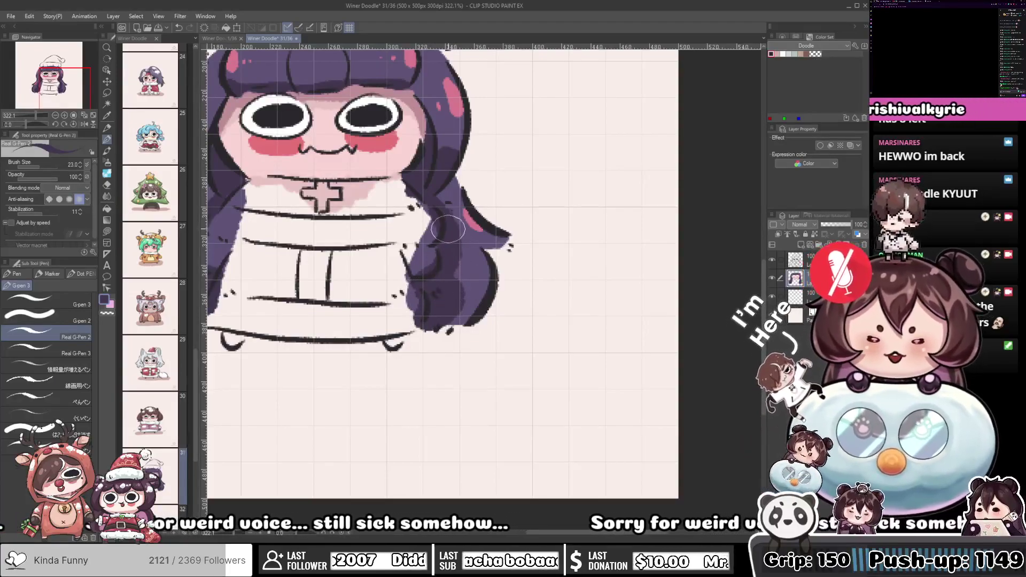
pyautogui.click(1011, 91)
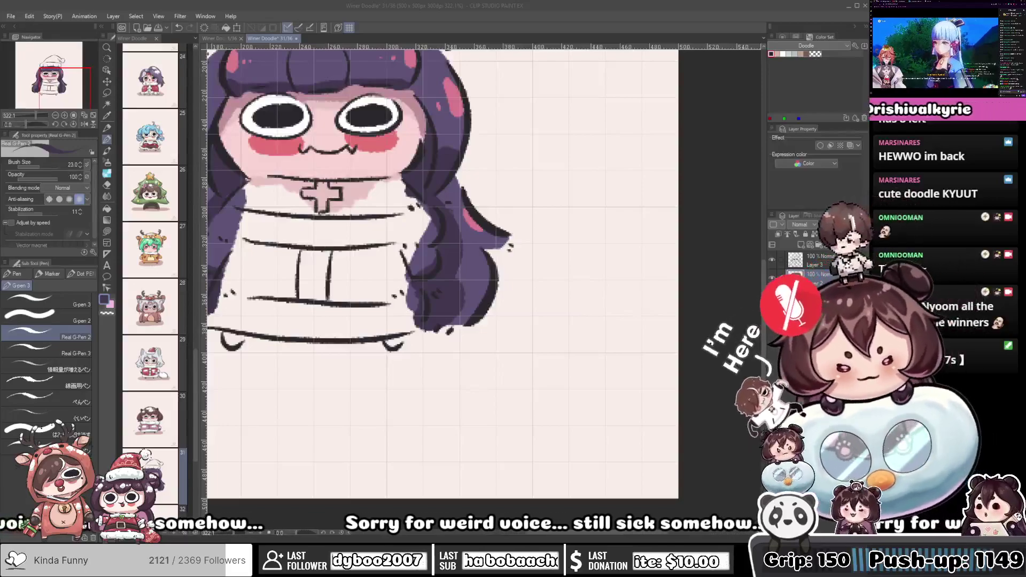
pyautogui.click(433, 290)
# Fill the fur brim of the Santa hat with white
pyautogui.moveTo(383, 260); pyautogui.dragTo(503, 341)
pyautogui.moveTo(465, 229); pyautogui.dragTo(468, 366)
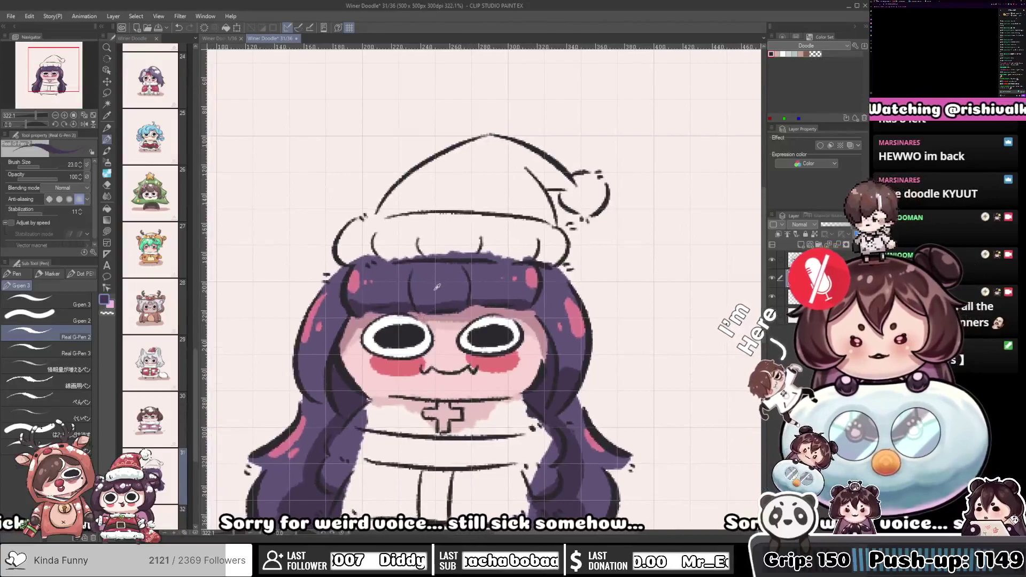
pyautogui.moveTo(358, 235)
pyautogui.mouseDown()
pyautogui.moveTo(344, 257)
pyautogui.moveTo(554, 247)
pyautogui.moveTo(551, 235)
pyautogui.moveTo(367, 235)
pyautogui.mouseUp()
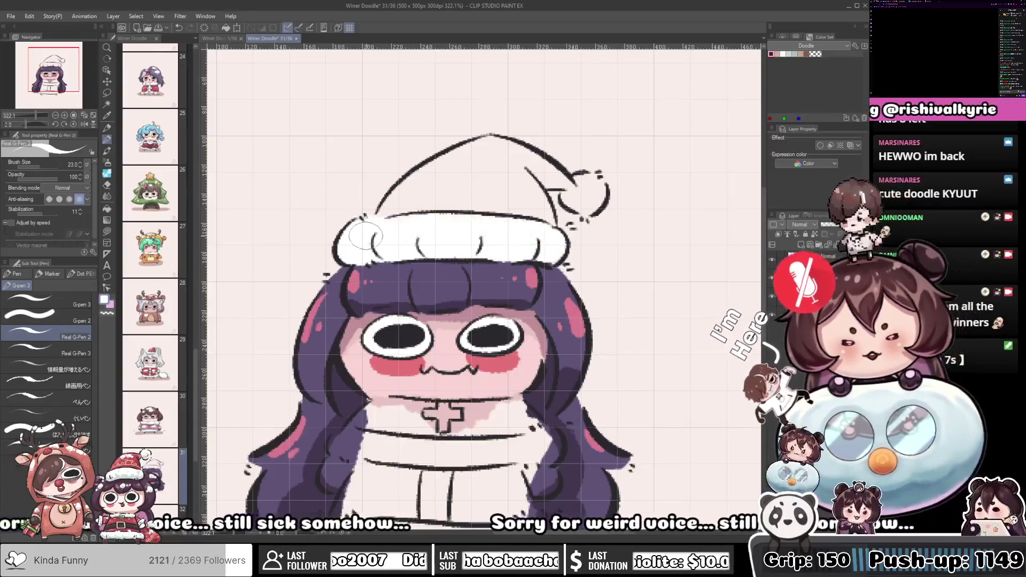
# Add light grey shading along the underside of the hat's fur brim and small grey spots across it
pyautogui.click(794, 54)
pyautogui.click(789, 54)
pyautogui.moveTo(341, 248)
pyautogui.mouseDown()
pyautogui.moveTo(369, 257)
pyautogui.moveTo(395, 242)
pyautogui.moveTo(419, 240)
pyautogui.moveTo(396, 250)
pyautogui.moveTo(463, 240)
pyautogui.moveTo(409, 240)
pyautogui.moveTo(482, 244)
pyautogui.moveTo(447, 254)
pyautogui.moveTo(479, 244)
pyautogui.moveTo(519, 273)
pyautogui.moveTo(473, 142)
pyautogui.moveTo(464, 283)
pyautogui.mouseUp()
pyautogui.click(394, 236)
pyautogui.click(401, 230)
pyautogui.click(430, 232)
pyautogui.click(420, 234)
pyautogui.click(471, 237)
pyautogui.click(474, 232)
pyautogui.click(462, 235)
# Fill the Santa hat's cone with red and shade the fold near its drooping tip with a darker red
pyautogui.press('s')
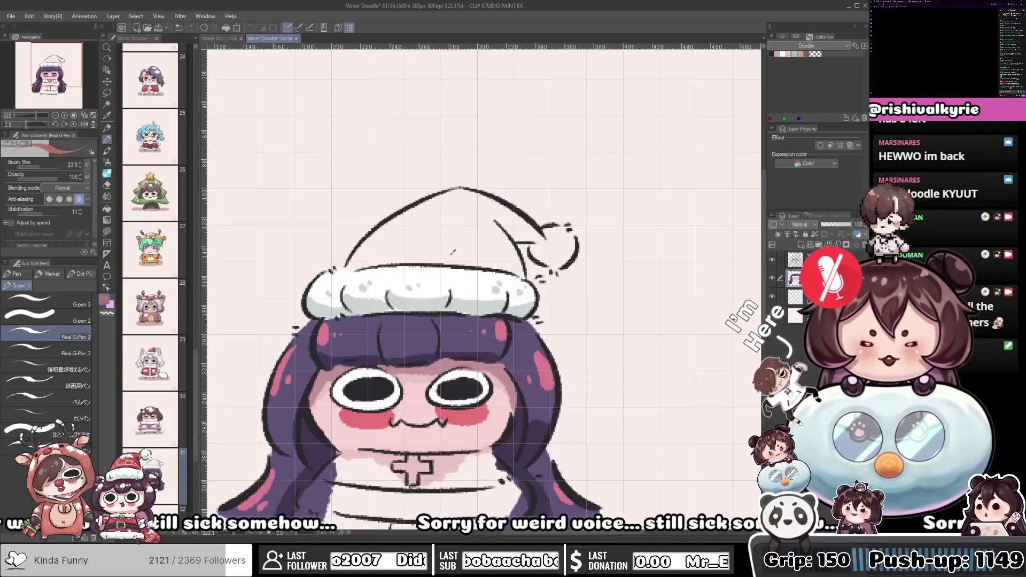
pyautogui.moveTo(391, 249)
pyautogui.mouseDown()
pyautogui.moveTo(454, 195)
pyautogui.moveTo(410, 208)
pyautogui.mouseUp()
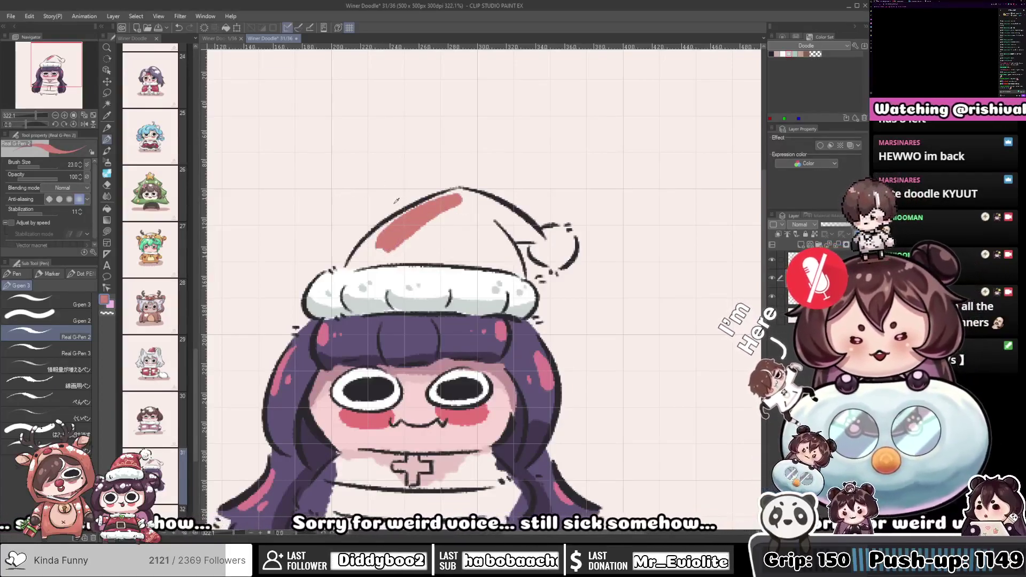
pyautogui.moveTo(439, 219)
pyautogui.mouseDown()
pyautogui.moveTo(366, 247)
pyautogui.moveTo(421, 207)
pyautogui.moveTo(363, 248)
pyautogui.moveTo(460, 192)
pyautogui.moveTo(372, 237)
pyautogui.moveTo(348, 269)
pyautogui.moveTo(390, 256)
pyautogui.moveTo(360, 255)
pyautogui.moveTo(410, 250)
pyautogui.moveTo(504, 257)
pyautogui.moveTo(491, 244)
pyautogui.moveTo(411, 226)
pyautogui.moveTo(435, 227)
pyautogui.moveTo(468, 207)
pyautogui.moveTo(442, 241)
pyautogui.moveTo(466, 218)
pyautogui.moveTo(495, 236)
pyautogui.moveTo(481, 212)
pyautogui.moveTo(521, 274)
pyautogui.moveTo(503, 264)
pyautogui.moveTo(508, 234)
pyautogui.moveTo(476, 224)
pyautogui.moveTo(494, 221)
pyautogui.moveTo(459, 196)
pyautogui.moveTo(542, 238)
pyautogui.moveTo(499, 234)
pyautogui.moveTo(519, 220)
pyautogui.mouseUp()
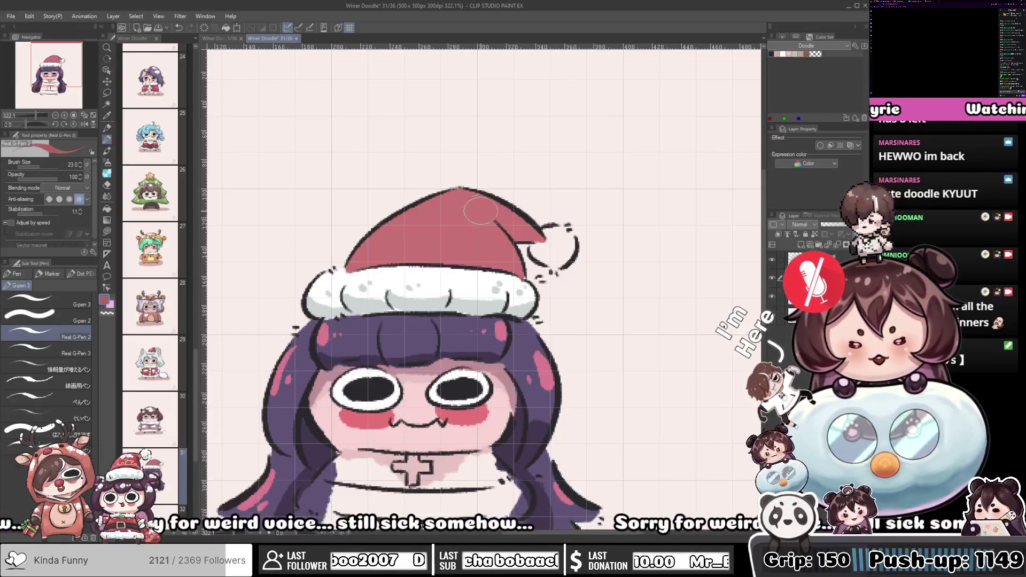
pyautogui.moveTo(495, 227)
pyautogui.mouseDown()
pyautogui.moveTo(498, 253)
pyautogui.moveTo(529, 267)
pyautogui.mouseUp()
pyautogui.moveTo(501, 224); pyautogui.dragTo(544, 236)
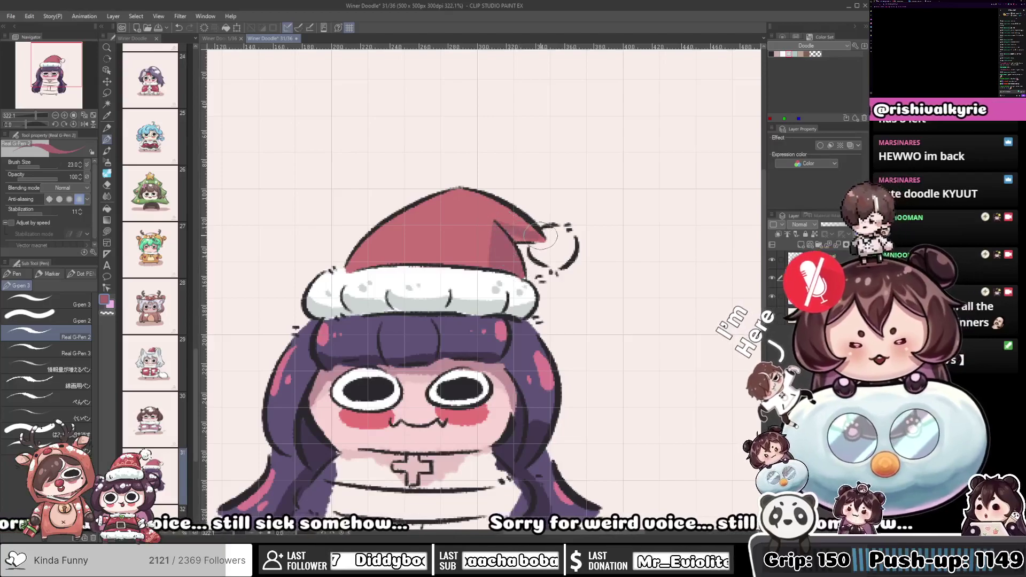
# Add darker red spots near the hat's fold and light orange-red highlights along its upper left side
pyautogui.click(483, 243)
pyautogui.click(468, 237)
pyautogui.moveTo(433, 232); pyautogui.dragTo(453, 218)
pyautogui.keyDown('alt'); pyautogui.click(415, 171); pyautogui.keyUp('alt')
pyautogui.moveTo(465, 182); pyautogui.dragTo(414, 215)
pyautogui.moveTo(456, 203); pyautogui.dragTo(450, 207)
pyautogui.click(475, 205)
# Fill the hat's pompom with white and shade its underside with light grey
pyautogui.moveTo(536, 212)
pyautogui.mouseDown()
pyautogui.moveTo(512, 233)
pyautogui.moveTo(524, 241)
pyautogui.moveTo(536, 232)
pyautogui.moveTo(512, 236)
pyautogui.moveTo(536, 240)
pyautogui.mouseUp()
pyautogui.keyDown('alt'); pyautogui.click(462, 275); pyautogui.keyUp('alt')
pyautogui.keyDown('alt'); pyautogui.click(491, 288); pyautogui.keyUp('alt')
pyautogui.click(540, 221)
pyautogui.click(546, 227)
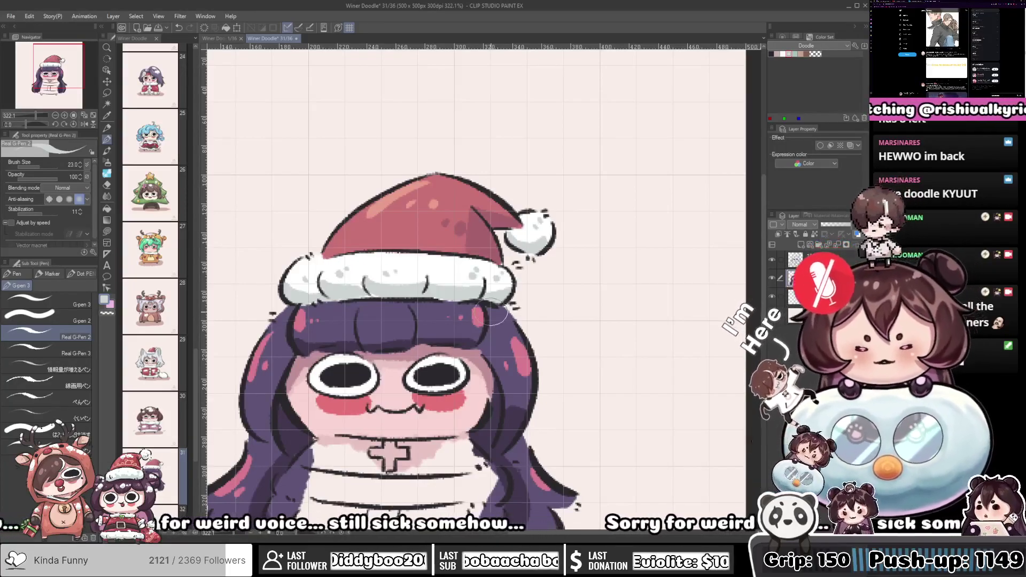
# Paint glossy white highlights with light grey shading on the middle of the fringe and on the hat
pyautogui.moveTo(492, 315); pyautogui.dragTo(562, 212)
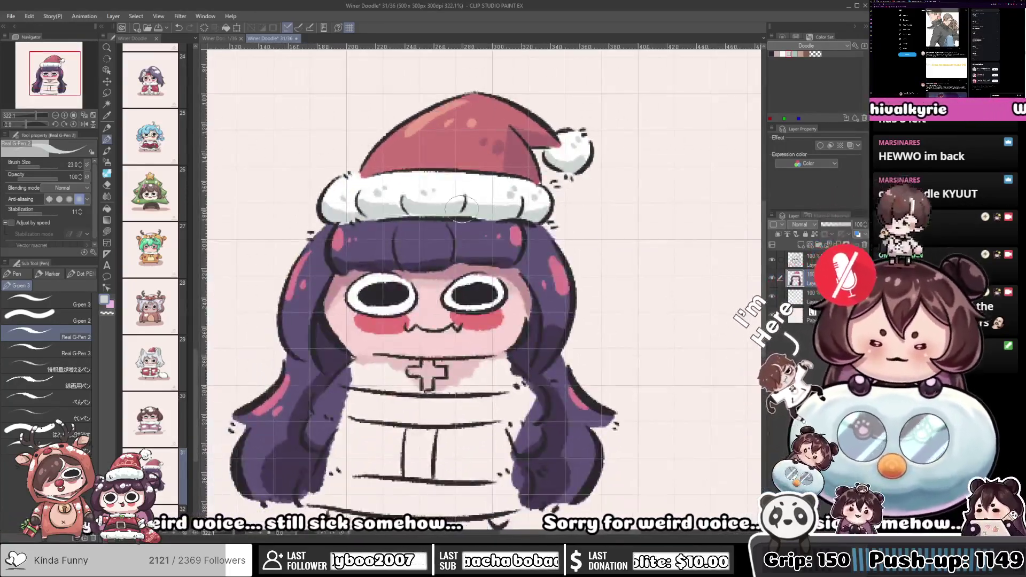
pyautogui.moveTo(476, 199); pyautogui.dragTo(503, 144)
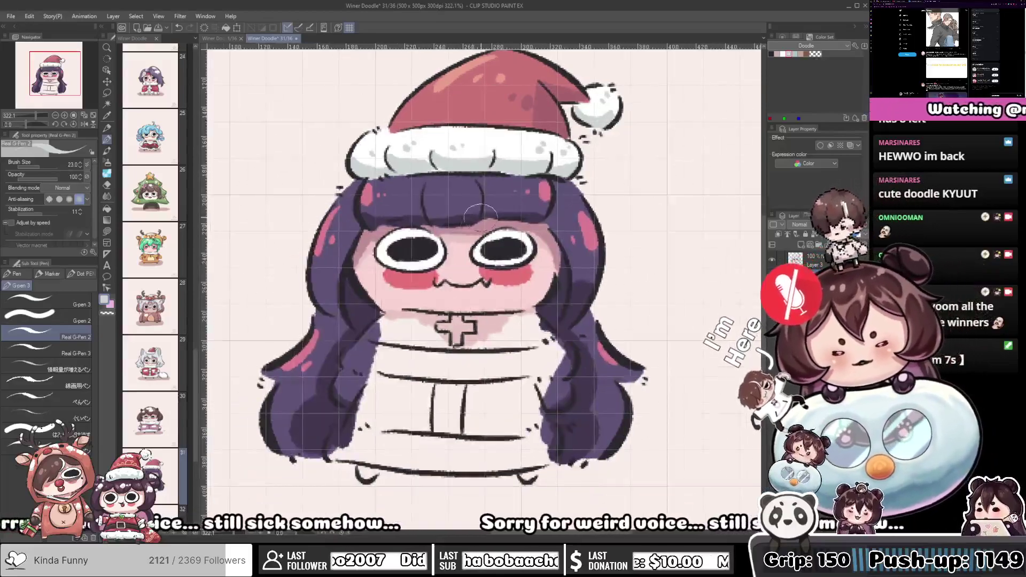
pyautogui.moveTo(502, 74)
pyautogui.mouseDown()
pyautogui.moveTo(471, 93)
pyautogui.moveTo(488, 81)
pyautogui.moveTo(528, 80)
pyautogui.moveTo(508, 110)
pyautogui.mouseUp()
pyautogui.moveTo(434, 192)
pyautogui.mouseDown()
pyautogui.moveTo(500, 181)
pyautogui.moveTo(443, 205)
pyautogui.moveTo(480, 193)
pyautogui.mouseUp()
pyautogui.click(495, 194)
pyautogui.keyDown('alt'); pyautogui.click(458, 167); pyautogui.keyUp('alt')
pyautogui.click(467, 190)
pyautogui.click(474, 185)
pyautogui.moveTo(490, 90)
pyautogui.mouseDown()
pyautogui.moveTo(466, 152)
pyautogui.moveTo(488, 128)
pyautogui.moveTo(465, 142)
pyautogui.moveTo(476, 140)
pyautogui.moveTo(479, 170)
pyautogui.mouseUp()
pyautogui.moveTo(450, 285)
pyautogui.mouseDown()
pyautogui.moveTo(488, 215)
pyautogui.moveTo(449, 219)
pyautogui.mouseUp()
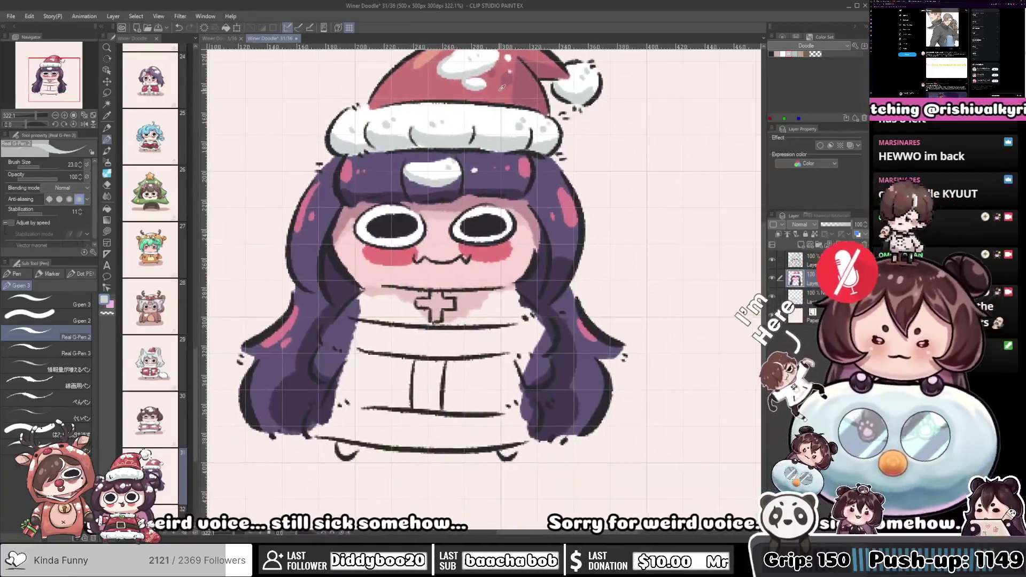
# Fill the cape around the cross and the dress below it with the hat's red
pyautogui.keyDown('alt'); pyautogui.click(501, 89); pyautogui.keyUp('alt')
pyautogui.moveTo(380, 293)
pyautogui.mouseDown()
pyautogui.moveTo(351, 317)
pyautogui.moveTo(357, 301)
pyautogui.moveTo(356, 312)
pyautogui.moveTo(525, 314)
pyautogui.moveTo(499, 299)
pyautogui.moveTo(381, 297)
pyautogui.mouseUp()
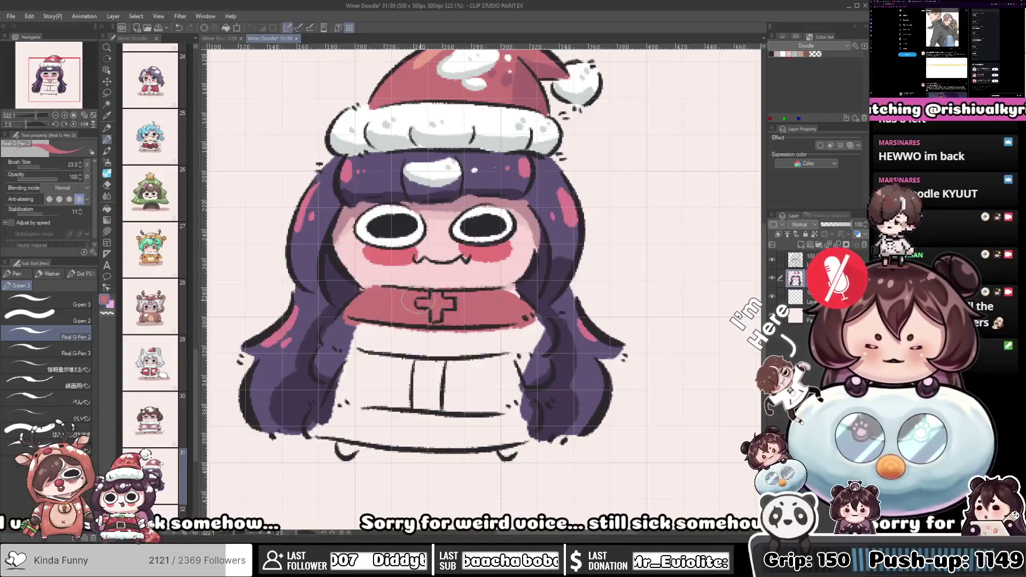
pyautogui.moveTo(493, 299)
pyautogui.mouseDown()
pyautogui.moveTo(515, 291)
pyautogui.moveTo(501, 284)
pyautogui.moveTo(514, 277)
pyautogui.mouseUp()
pyautogui.keyDown('alt'); pyautogui.click(516, 279); pyautogui.keyUp('alt')
pyautogui.keyDown('alt'); pyautogui.click(501, 287); pyautogui.keyUp('alt')
pyautogui.moveTo(371, 311)
pyautogui.mouseDown()
pyautogui.moveTo(329, 370)
pyautogui.moveTo(341, 371)
pyautogui.moveTo(396, 311)
pyautogui.moveTo(408, 376)
pyautogui.moveTo(432, 369)
pyautogui.moveTo(477, 318)
pyautogui.moveTo(509, 362)
pyautogui.moveTo(504, 332)
pyautogui.moveTo(511, 380)
pyautogui.moveTo(450, 334)
pyautogui.mouseUp()
pyautogui.moveTo(365, 314); pyautogui.dragTo(341, 338)
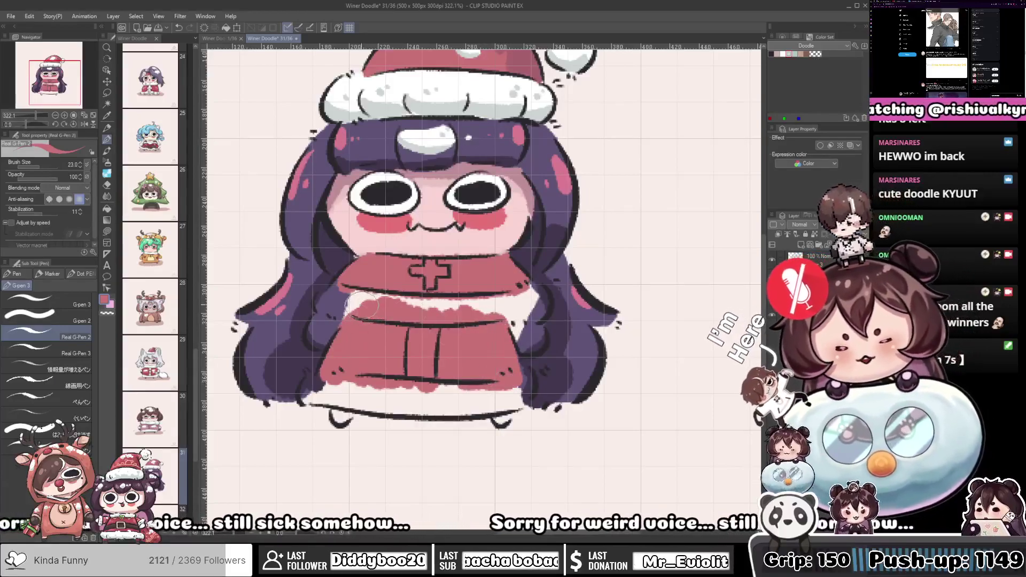
# Shade the cape below the chin and the dress under the cape and beside its front strip with darker red
pyautogui.moveTo(442, 124); pyautogui.dragTo(429, 178)
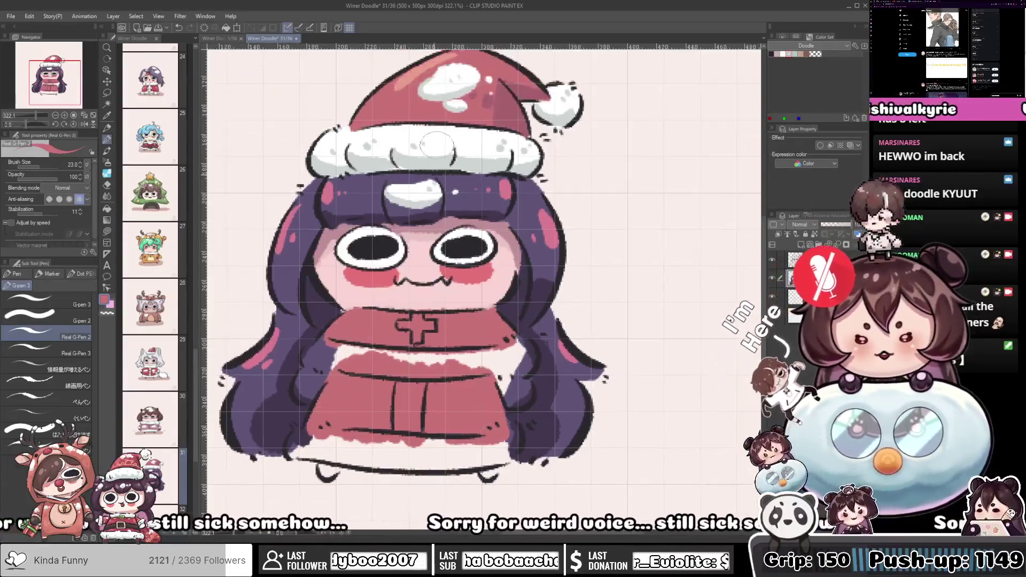
pyautogui.keyDown('alt'); pyautogui.click(514, 115); pyautogui.keyUp('alt')
pyautogui.moveTo(351, 308)
pyautogui.mouseDown()
pyautogui.moveTo(374, 249)
pyautogui.moveTo(444, 259)
pyautogui.mouseUp()
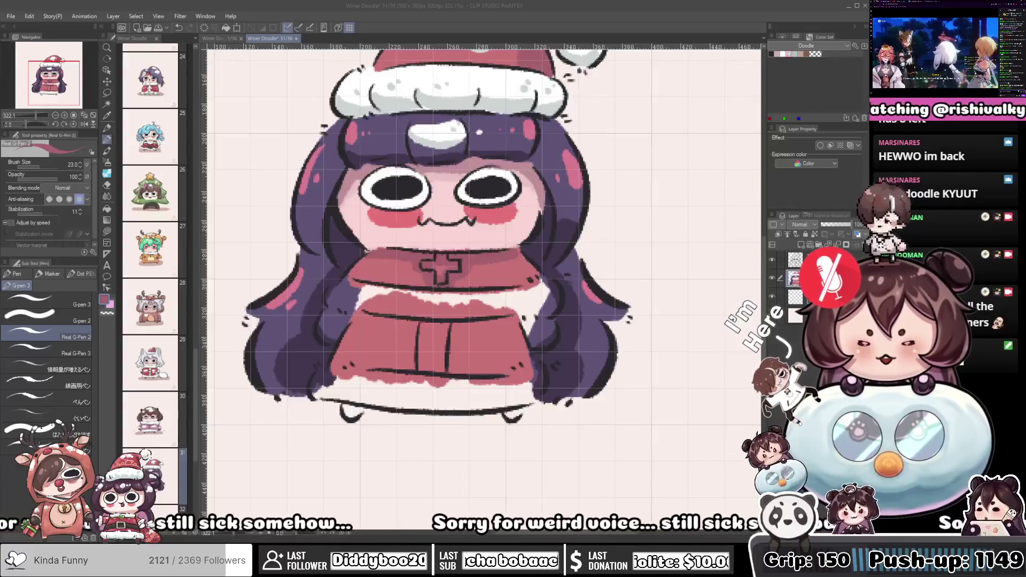
pyautogui.click(469, 314)
pyautogui.moveTo(527, 353); pyautogui.dragTo(487, 348)
pyautogui.moveTo(325, 311)
pyautogui.mouseDown()
pyautogui.moveTo(426, 315)
pyautogui.moveTo(463, 307)
pyautogui.mouseUp()
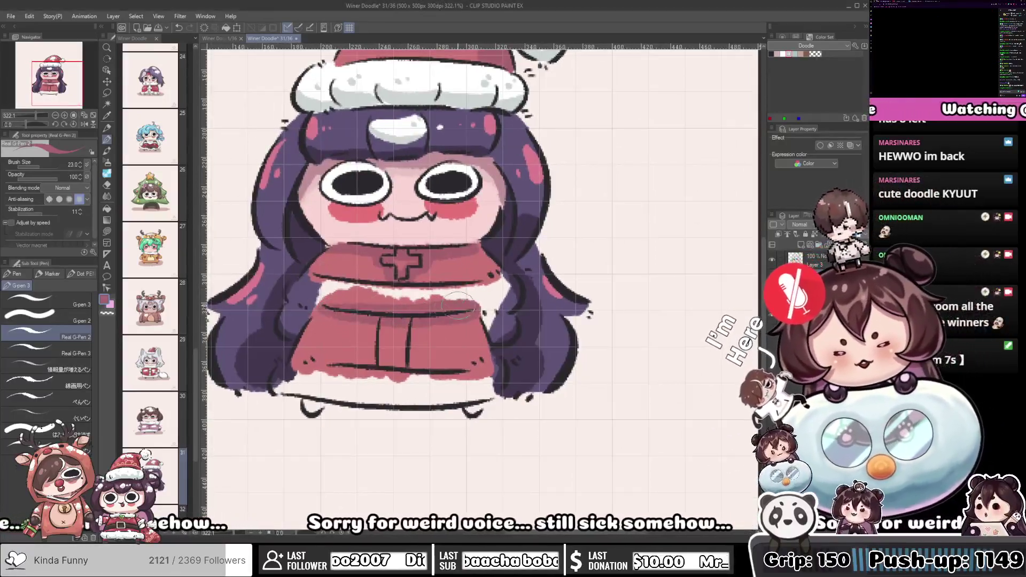
pyautogui.moveTo(380, 316); pyautogui.dragTo(376, 366)
pyautogui.moveTo(412, 320)
pyautogui.mouseDown()
pyautogui.moveTo(417, 364)
pyautogui.moveTo(411, 343)
pyautogui.mouseUp()
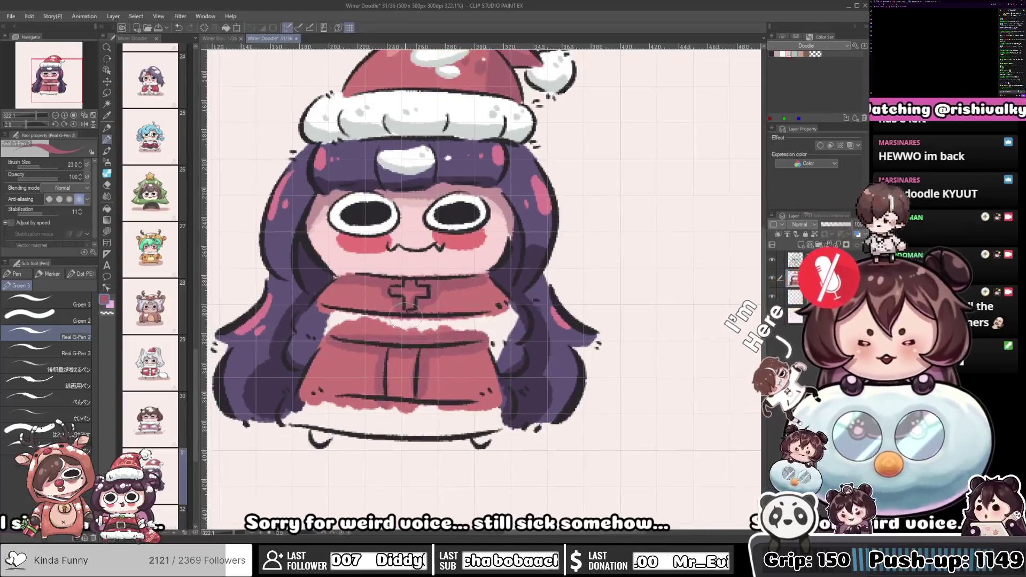
# Fill the fur trim along the cape's lower edge with white
pyautogui.keyDown('alt'); pyautogui.click(359, 234); pyautogui.keyUp('alt')
pyautogui.keyDown('alt'); pyautogui.click(357, 230); pyautogui.keyUp('alt')
pyautogui.moveTo(318, 315)
pyautogui.mouseDown()
pyautogui.moveTo(319, 329)
pyautogui.moveTo(315, 307)
pyautogui.moveTo(346, 322)
pyautogui.moveTo(316, 324)
pyautogui.moveTo(338, 327)
pyautogui.moveTo(517, 325)
pyautogui.moveTo(507, 316)
pyautogui.moveTo(405, 325)
pyautogui.moveTo(342, 315)
pyautogui.mouseUp()
pyautogui.keyDown('alt'); pyautogui.click(444, 279); pyautogui.keyUp('alt')
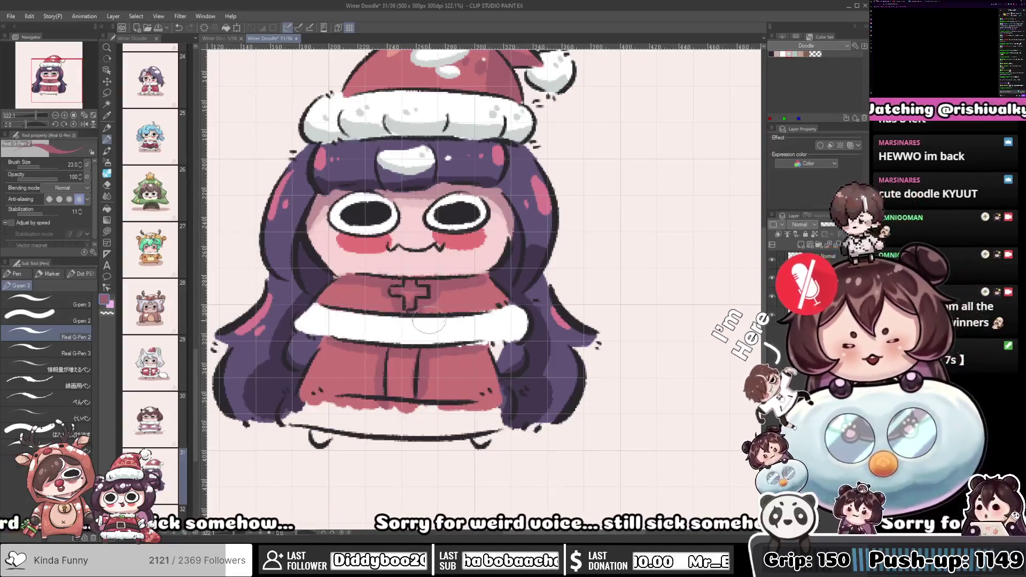
pyautogui.moveTo(485, 349)
pyautogui.mouseDown()
pyautogui.moveTo(457, 347)
pyautogui.moveTo(483, 345)
pyautogui.mouseUp()
pyautogui.keyDown('alt'); pyautogui.click(497, 337); pyautogui.keyUp('alt')
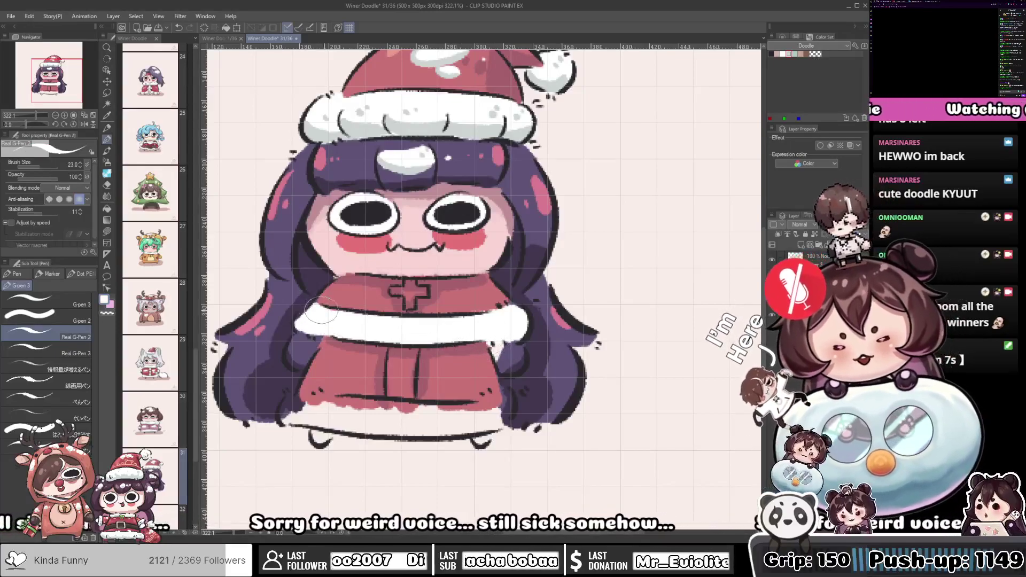
# Fill the dress's vertical front strip and its bottom fur hem with white
pyautogui.moveTo(353, 334)
pyautogui.mouseDown()
pyautogui.moveTo(379, 367)
pyautogui.moveTo(382, 338)
pyautogui.moveTo(378, 388)
pyautogui.moveTo(377, 338)
pyautogui.moveTo(388, 380)
pyautogui.mouseUp()
pyautogui.hotkey('ctrl', 'z')
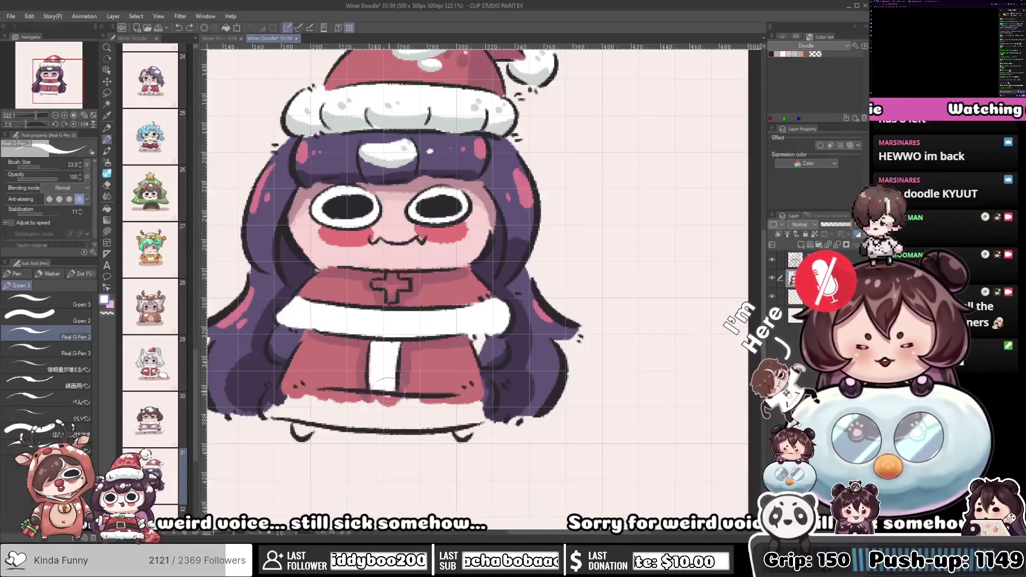
pyautogui.moveTo(302, 404)
pyautogui.mouseDown()
pyautogui.moveTo(268, 407)
pyautogui.moveTo(446, 408)
pyautogui.moveTo(484, 389)
pyautogui.moveTo(486, 397)
pyautogui.moveTo(481, 409)
pyautogui.moveTo(399, 423)
pyautogui.moveTo(277, 406)
pyautogui.moveTo(368, 373)
pyautogui.moveTo(396, 394)
pyautogui.mouseUp()
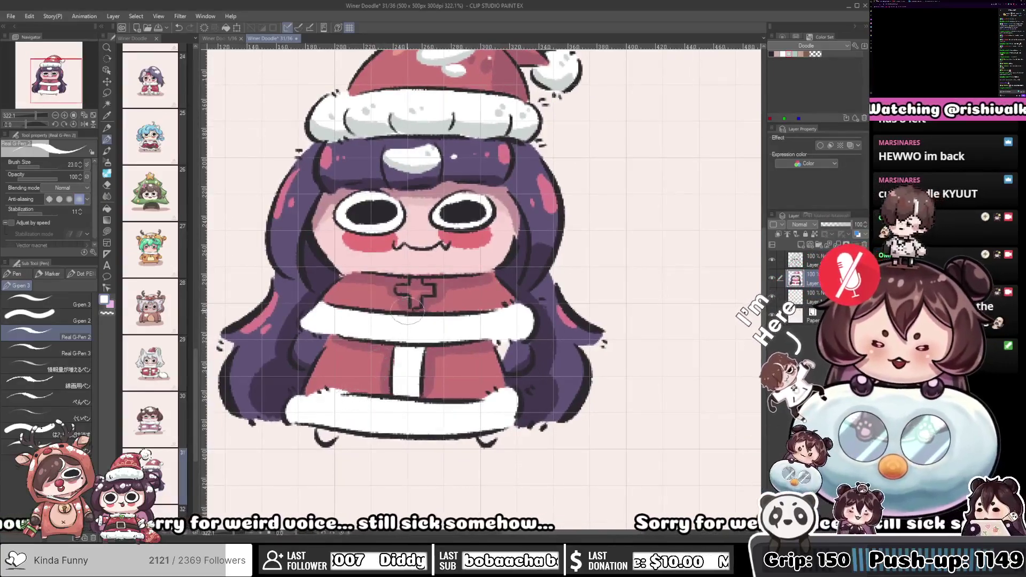
# Add light grey shading along the underside of the cape's fur trim and small grey spots on it
pyautogui.keyDown('alt'); pyautogui.click(410, 127); pyautogui.keyUp('alt')
pyautogui.moveTo(397, 245); pyautogui.dragTo(384, 232)
pyautogui.moveTo(289, 302)
pyautogui.mouseDown()
pyautogui.moveTo(314, 304)
pyautogui.moveTo(305, 318)
pyautogui.moveTo(363, 325)
pyautogui.moveTo(321, 318)
pyautogui.moveTo(404, 327)
pyautogui.moveTo(515, 315)
pyautogui.moveTo(485, 321)
pyautogui.moveTo(503, 303)
pyautogui.mouseUp()
pyautogui.click(368, 311)
pyautogui.click(373, 311)
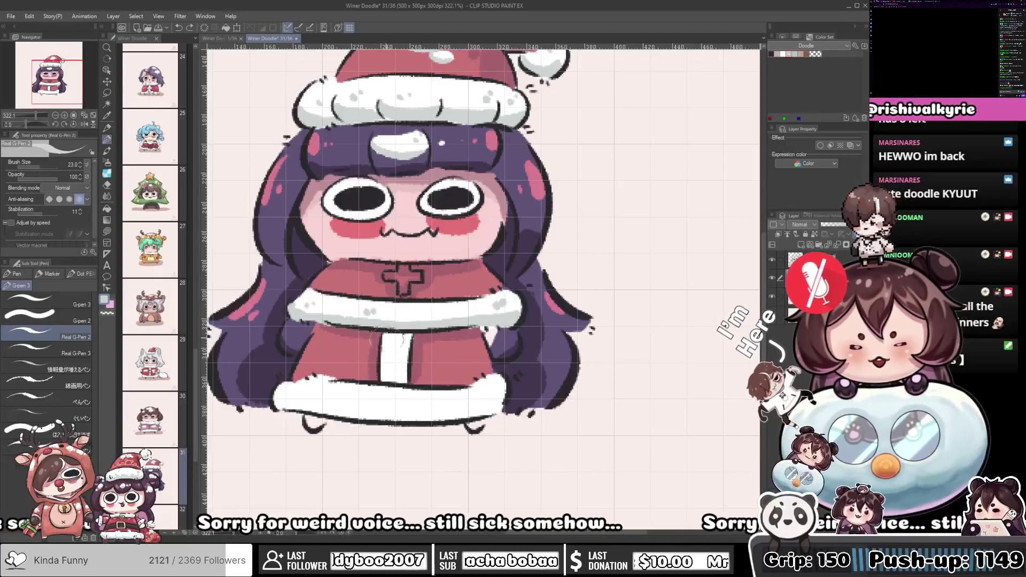
# Add light grey shading and spots to the dress's front strip and fur hem, and fill the chest cross with white
pyautogui.click(389, 353)
pyautogui.scroll(-1, 395, 353)
pyautogui.moveTo(277, 381)
pyautogui.mouseDown()
pyautogui.moveTo(387, 397)
pyautogui.moveTo(495, 385)
pyautogui.mouseUp()
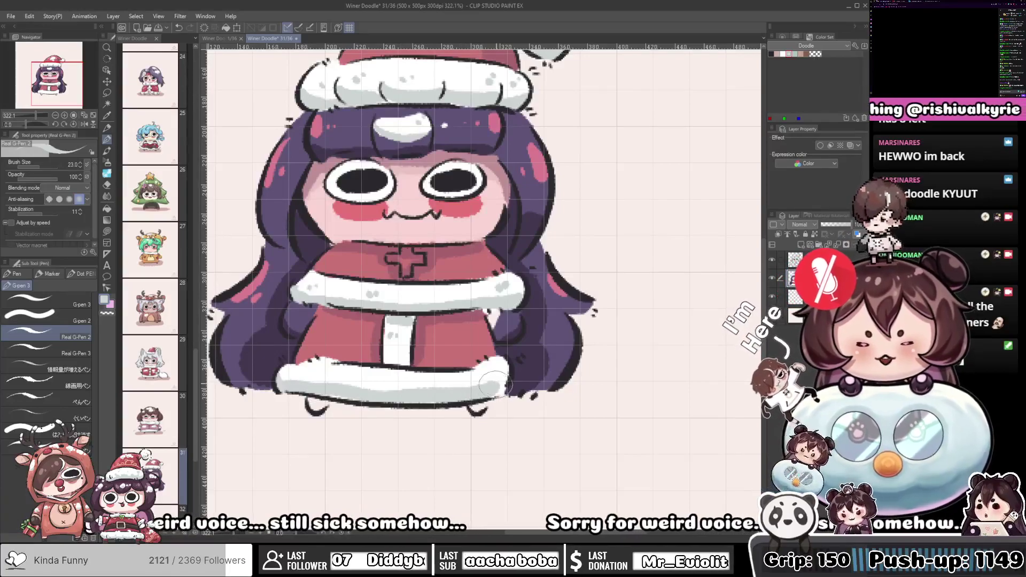
pyautogui.click(295, 375)
pyautogui.click(305, 375)
pyautogui.click(357, 384)
pyautogui.click(367, 383)
pyautogui.moveTo(374, 332); pyautogui.dragTo(390, 350)
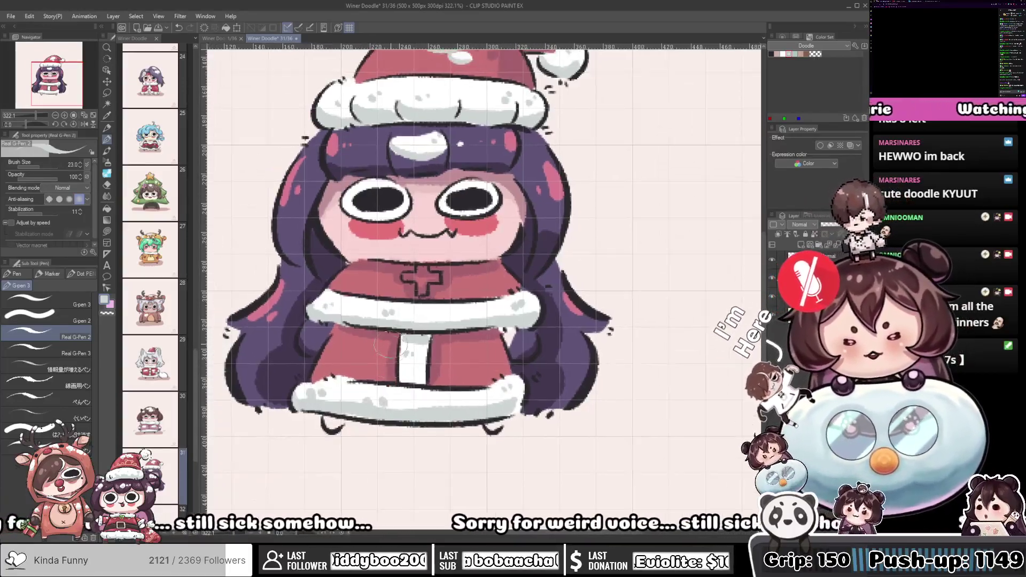
pyautogui.moveTo(422, 269)
pyautogui.mouseDown()
pyautogui.moveTo(423, 278)
pyautogui.moveTo(404, 277)
pyautogui.mouseUp()
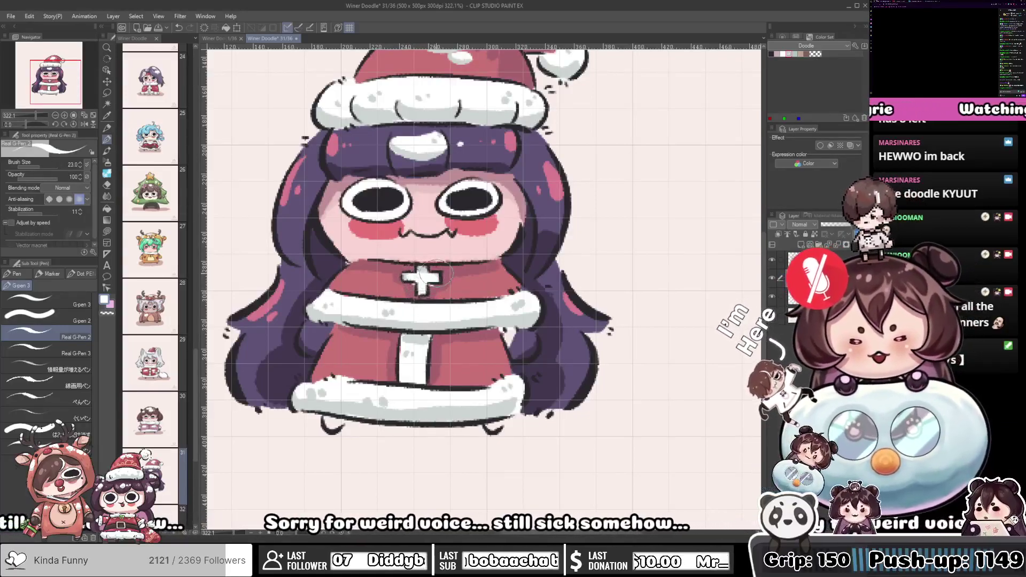
# Fill both hands beside the dress and both feet below the hem with dark grey
pyautogui.keyDown('alt'); pyautogui.click(305, 323); pyautogui.keyUp('alt')
pyautogui.moveTo(314, 327); pyautogui.dragTo(307, 342)
pyautogui.keyDown('alt'); pyautogui.click(325, 330); pyautogui.keyUp('alt')
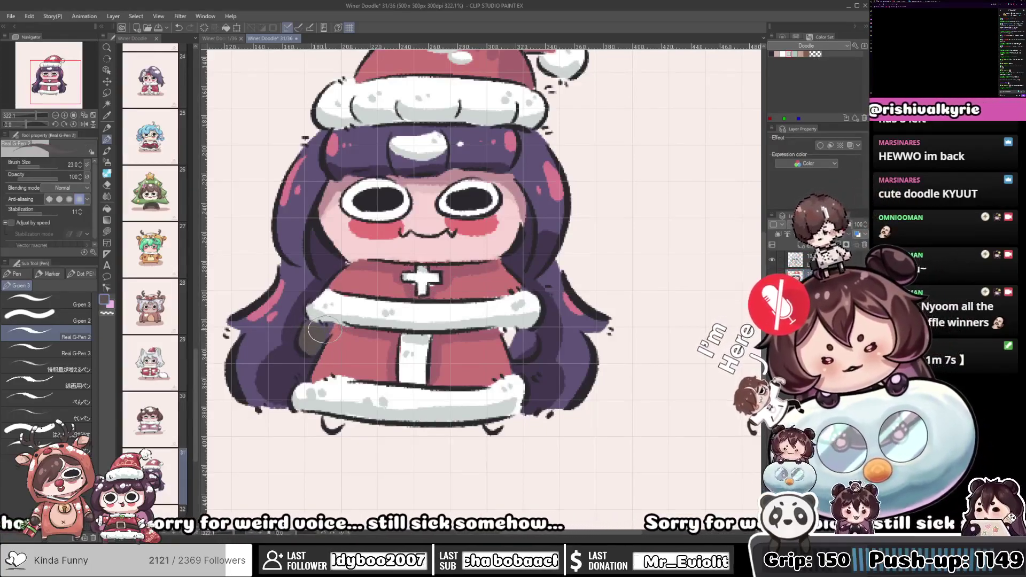
pyautogui.moveTo(411, 325)
pyautogui.mouseDown()
pyautogui.moveTo(300, 311)
pyautogui.moveTo(412, 328)
pyautogui.moveTo(405, 338)
pyautogui.moveTo(417, 335)
pyautogui.moveTo(412, 324)
pyautogui.mouseUp()
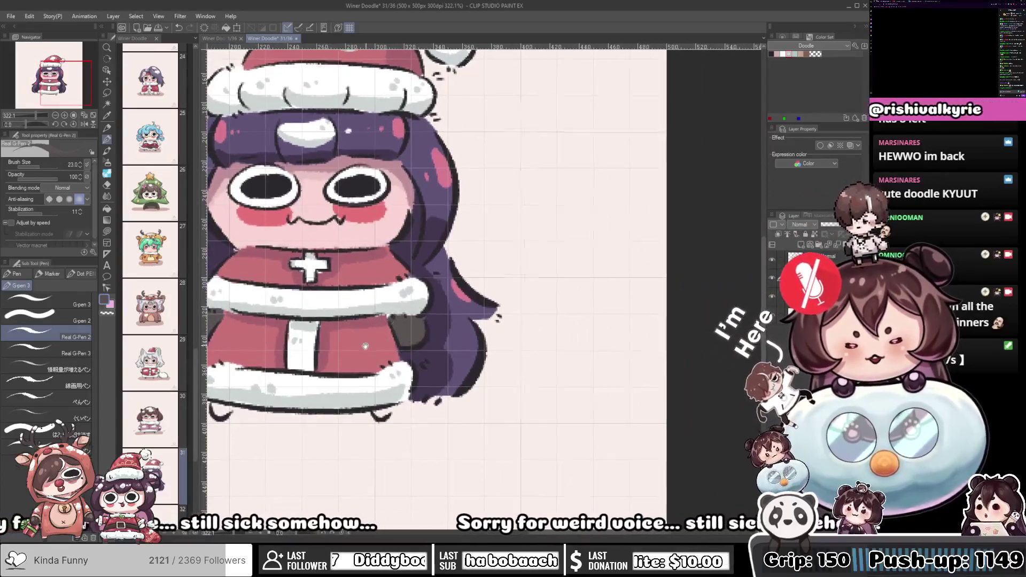
pyautogui.moveTo(364, 347); pyautogui.dragTo(479, 270)
pyautogui.moveTo(326, 334); pyautogui.dragTo(340, 336)
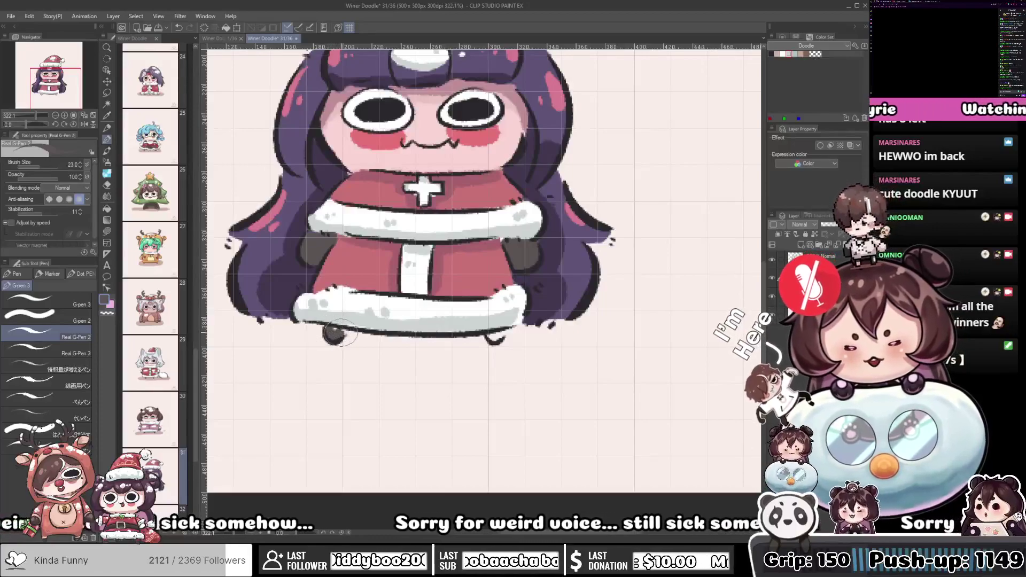
pyautogui.moveTo(491, 338); pyautogui.dragTo(499, 337)
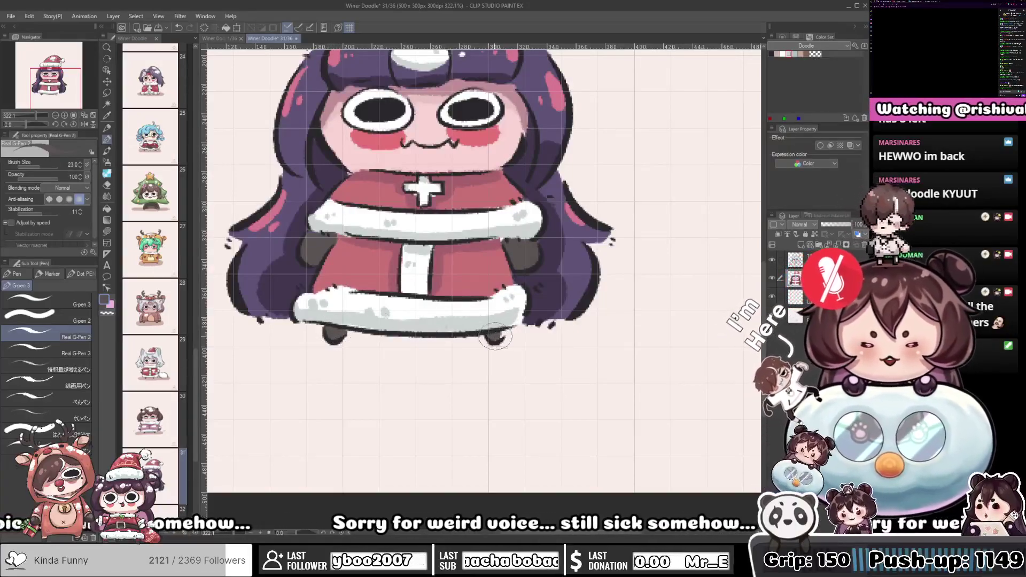
# Shade the hands and feet with darker and lighter grey tones
pyautogui.moveTo(434, 293); pyautogui.dragTo(474, 374)
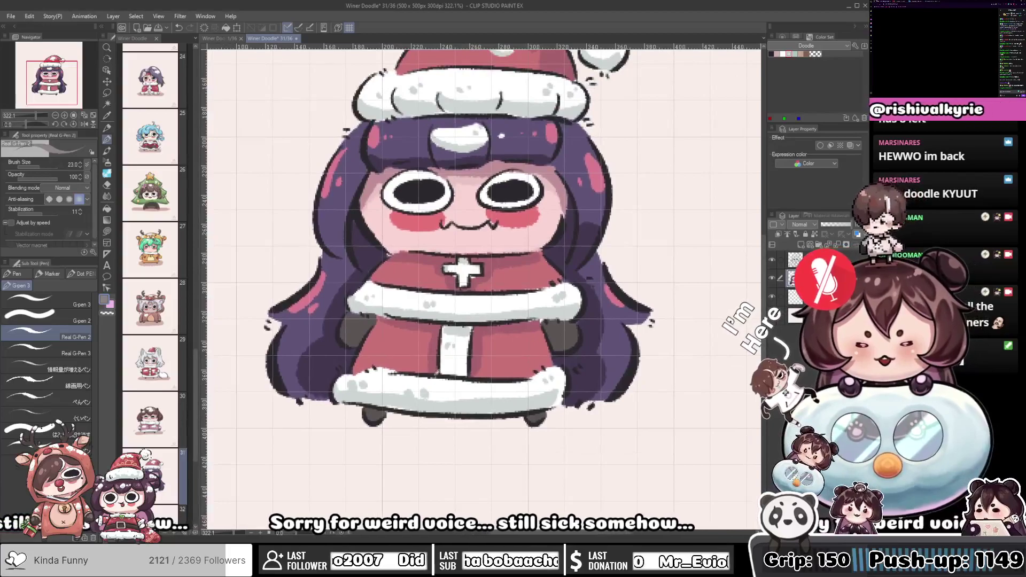
pyautogui.moveTo(349, 324); pyautogui.dragTo(355, 327)
pyautogui.moveTo(402, 302)
pyautogui.mouseDown()
pyautogui.moveTo(348, 265)
pyautogui.moveTo(309, 263)
pyautogui.mouseUp()
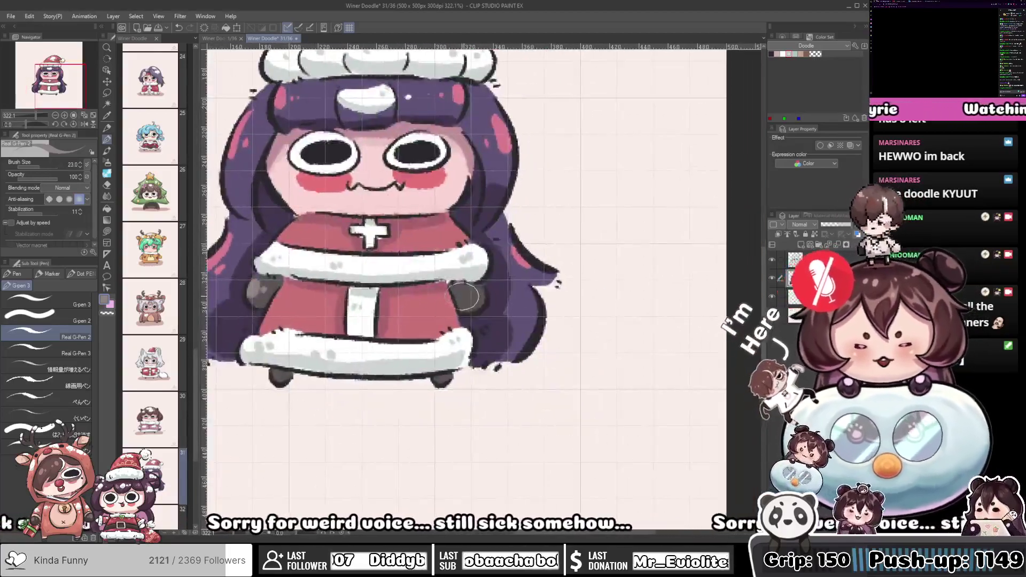
pyautogui.moveTo(481, 291); pyautogui.dragTo(475, 296)
pyautogui.click(464, 298)
pyautogui.moveTo(428, 342); pyautogui.dragTo(479, 291)
pyautogui.click(330, 327)
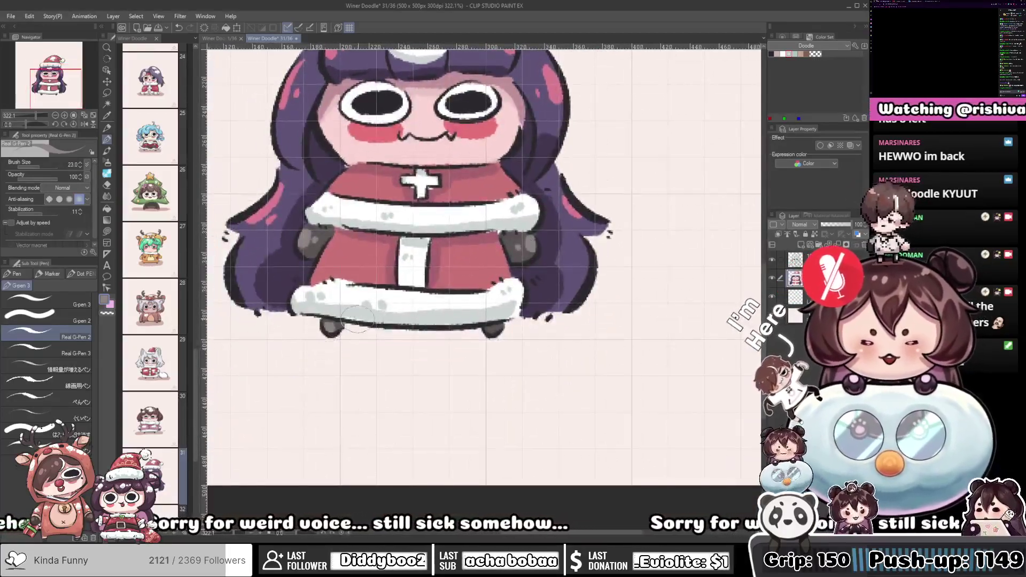
pyautogui.scroll(2, 513, 299)
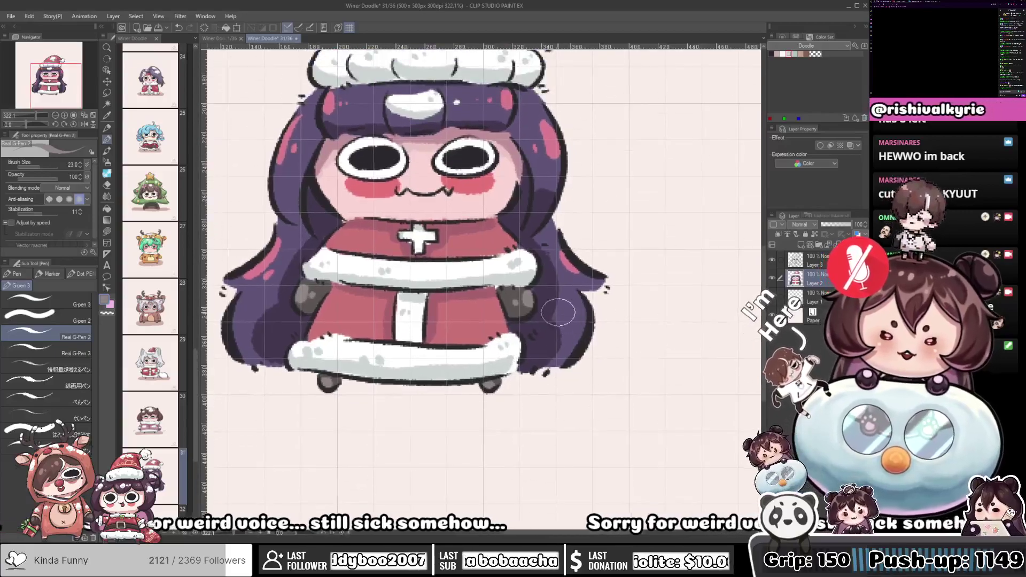
# Paint a wide beige-brown ground shadow beneath the character's feet and hair
pyautogui.keyDown('alt'); pyautogui.click(472, 248); pyautogui.keyUp('alt')
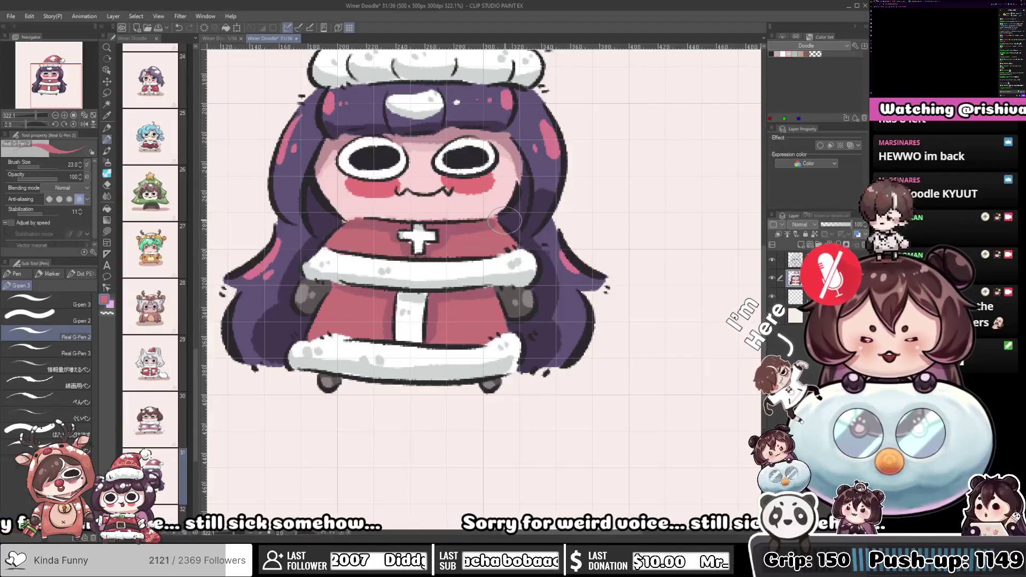
pyautogui.scroll(-2, 505, 221)
pyautogui.scroll(1, 489, 224)
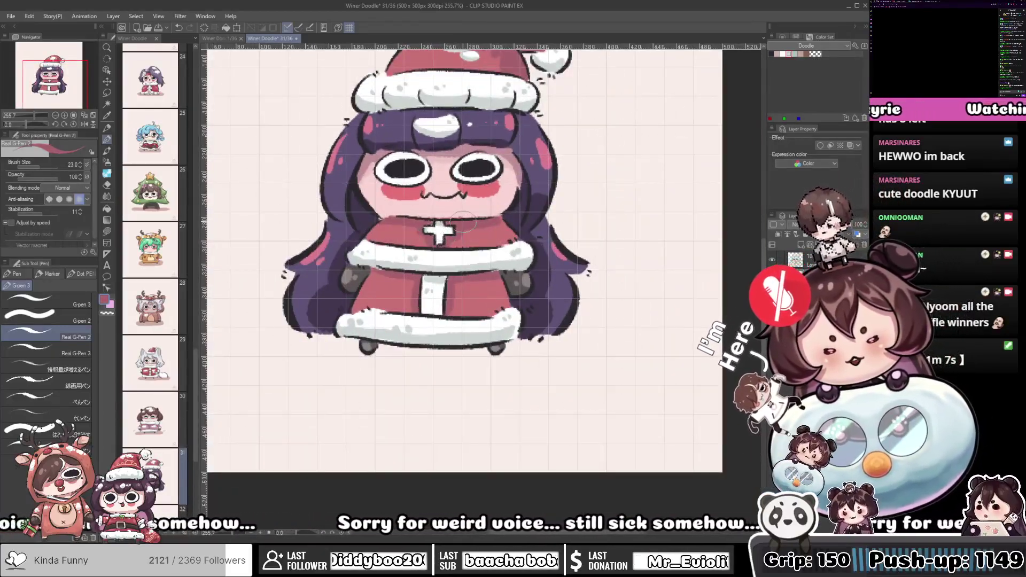
pyautogui.scroll(-1, 463, 220)
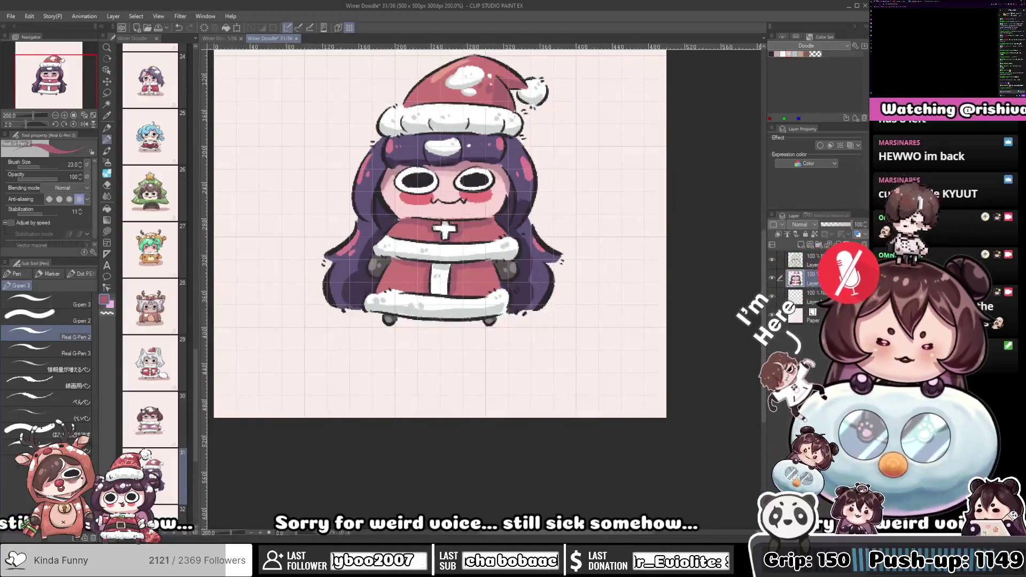
pyautogui.click(782, 53)
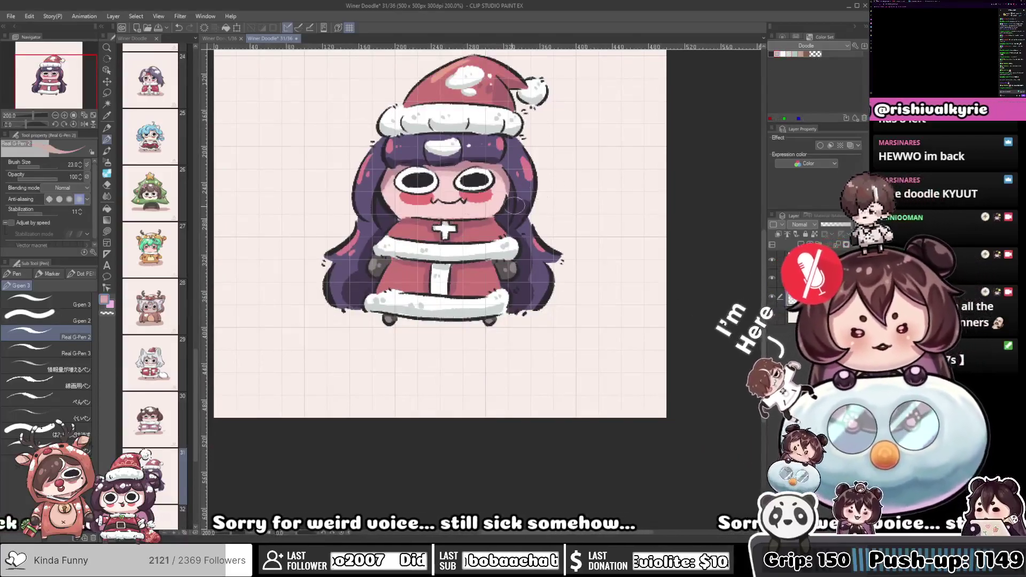
pyautogui.moveTo(310, 318)
pyautogui.mouseDown()
pyautogui.moveTo(545, 321)
pyautogui.moveTo(502, 317)
pyautogui.mouseUp()
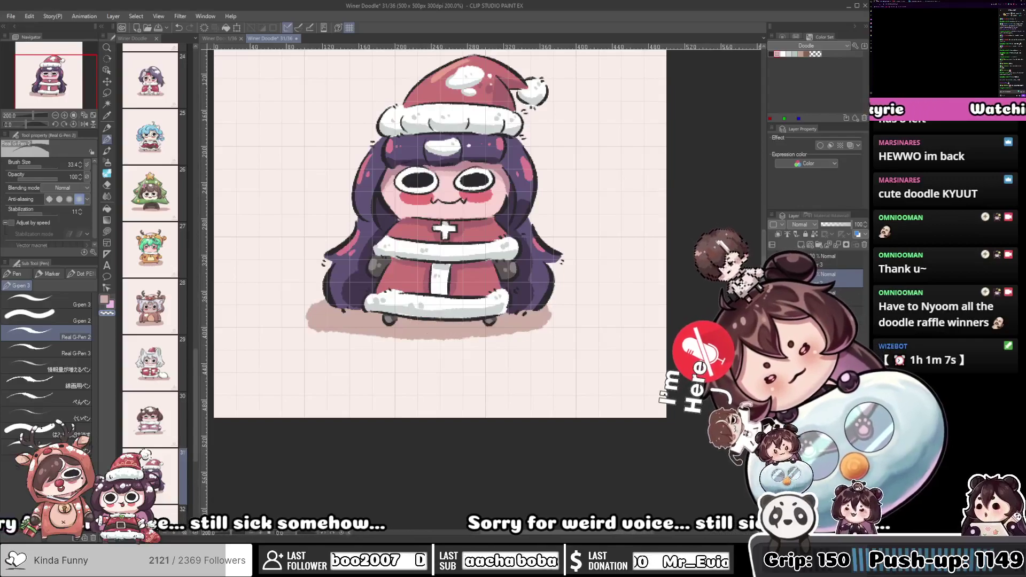
# Copy the omni signature from page 30 into the lower corner of page 31, hide the grid and save the page
pyautogui.click(150, 420)
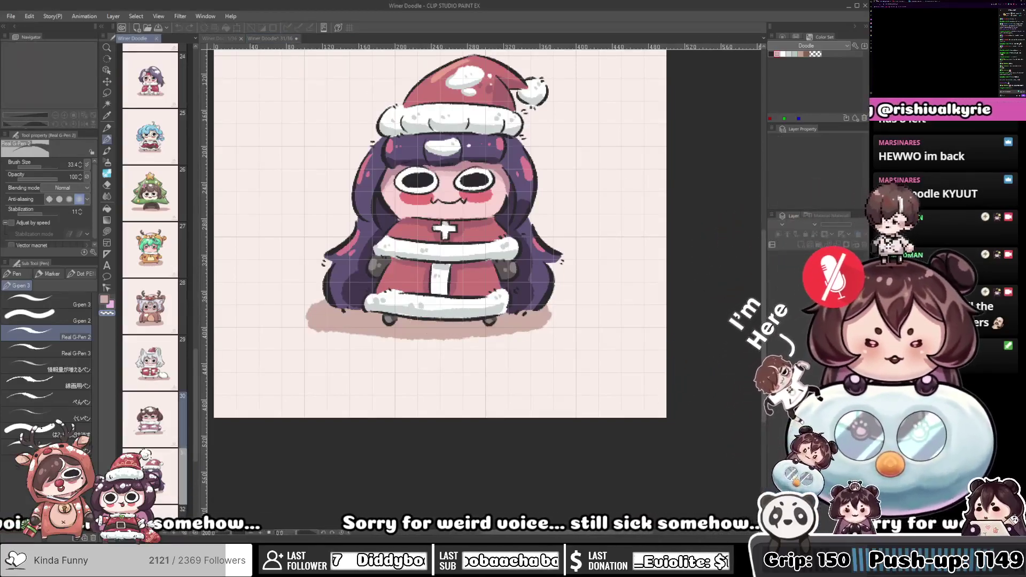
pyautogui.doubleClick(160, 415)
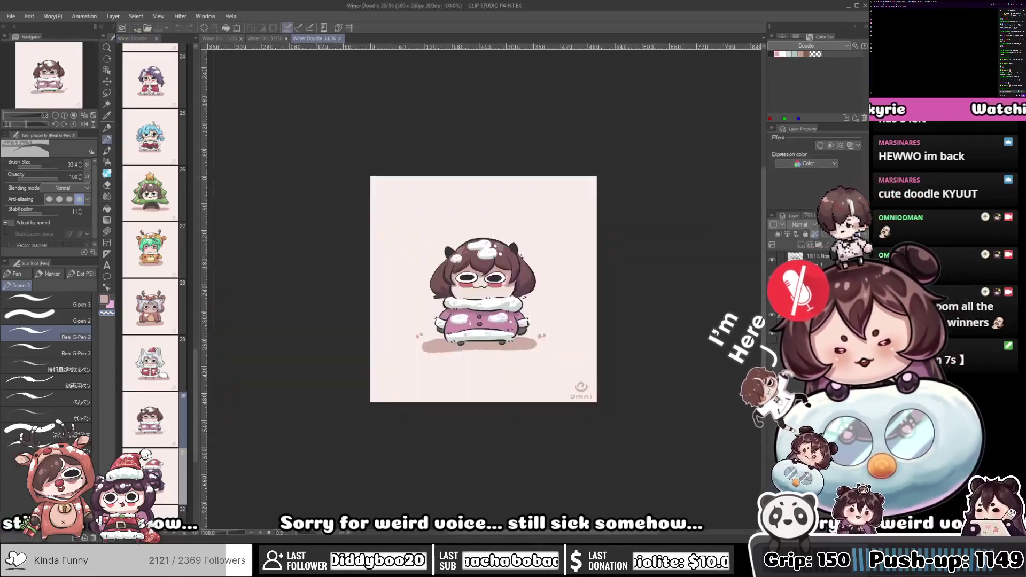
pyautogui.doubleClick(180, 467)
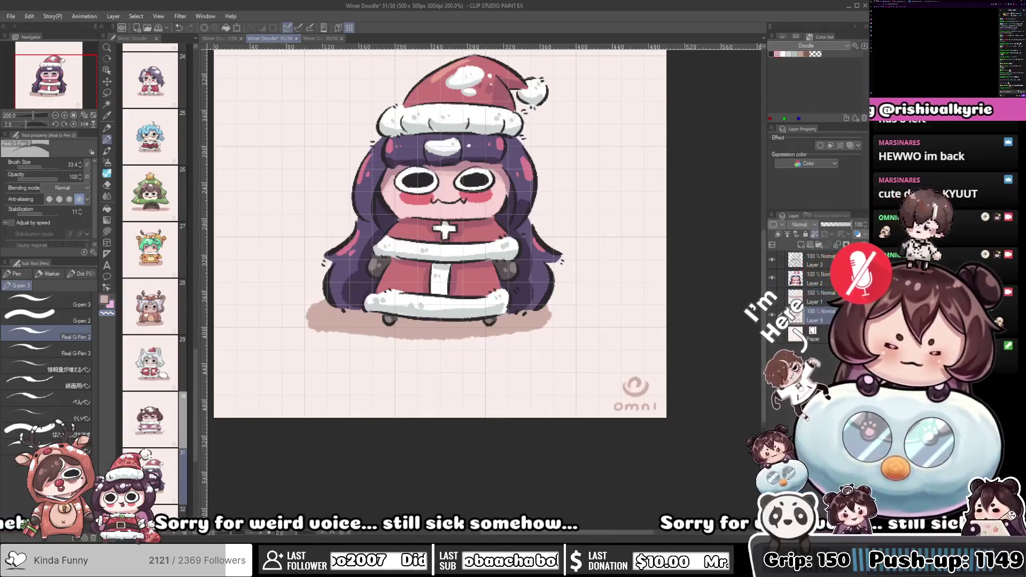
pyautogui.scroll(-3, 515, 353)
pyautogui.click(348, 28)
pyautogui.hotkey('ctrl', 's')
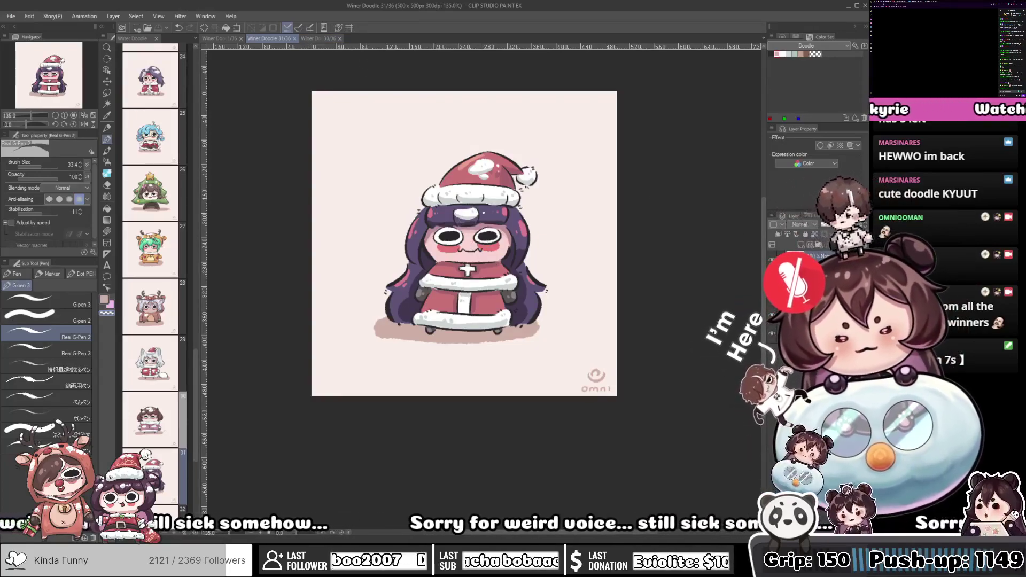
# Paste the finished purple-haired Santa character into the page 1 group collage and place it at the group's lower-right edge
pyautogui.click(215, 39)
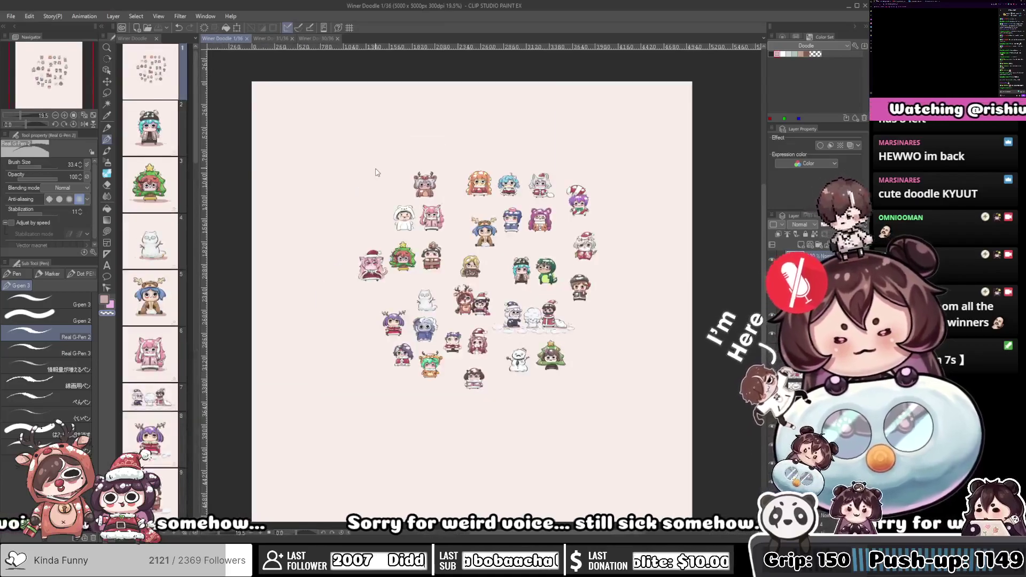
pyautogui.hotkey('ctrl', 'v')
pyautogui.press('o')
pyautogui.moveTo(296, 131)
pyautogui.mouseDown()
pyautogui.moveTo(614, 329)
pyautogui.moveTo(595, 342)
pyautogui.mouseUp()
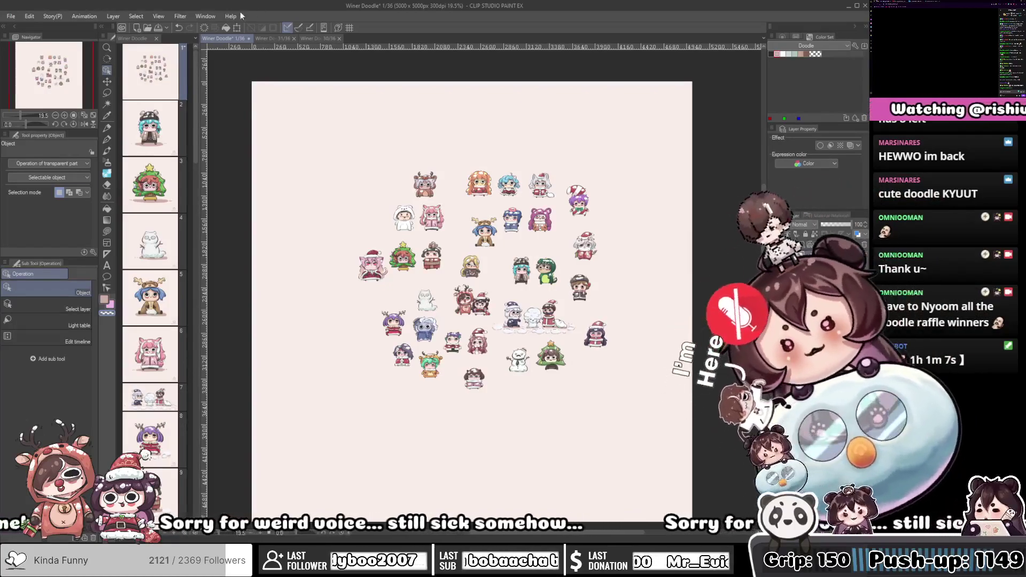
pyautogui.click(308, 38)
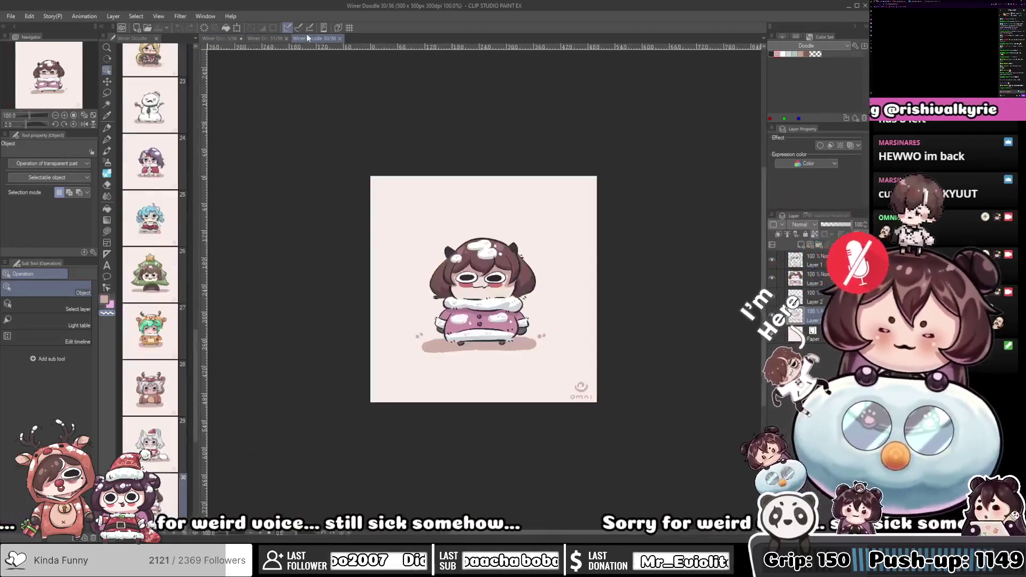
pyautogui.hotkey('alt', 'Tab')
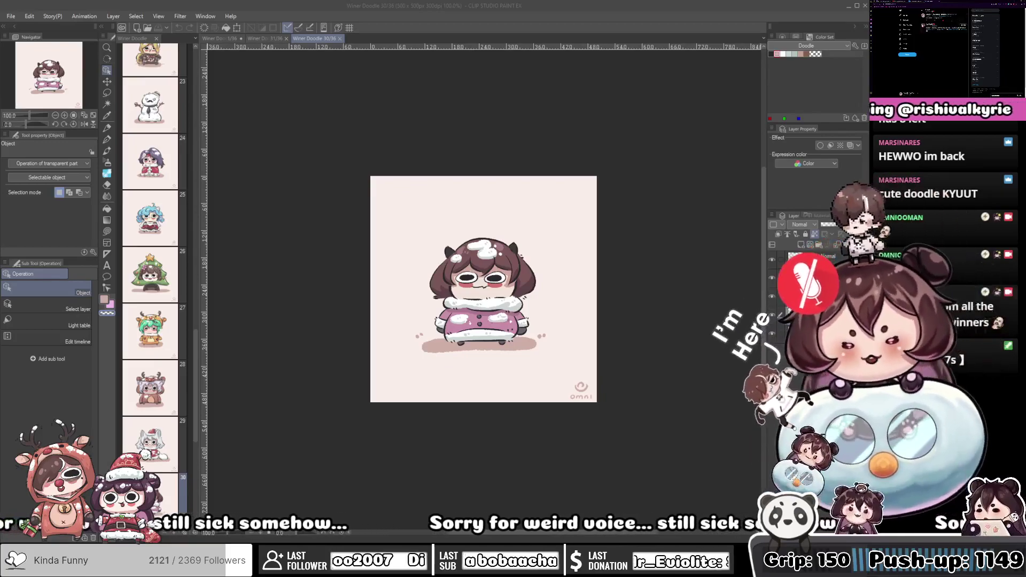
pyautogui.click(407, 243)
pyautogui.moveTo(473, 230); pyautogui.dragTo(470, 230)
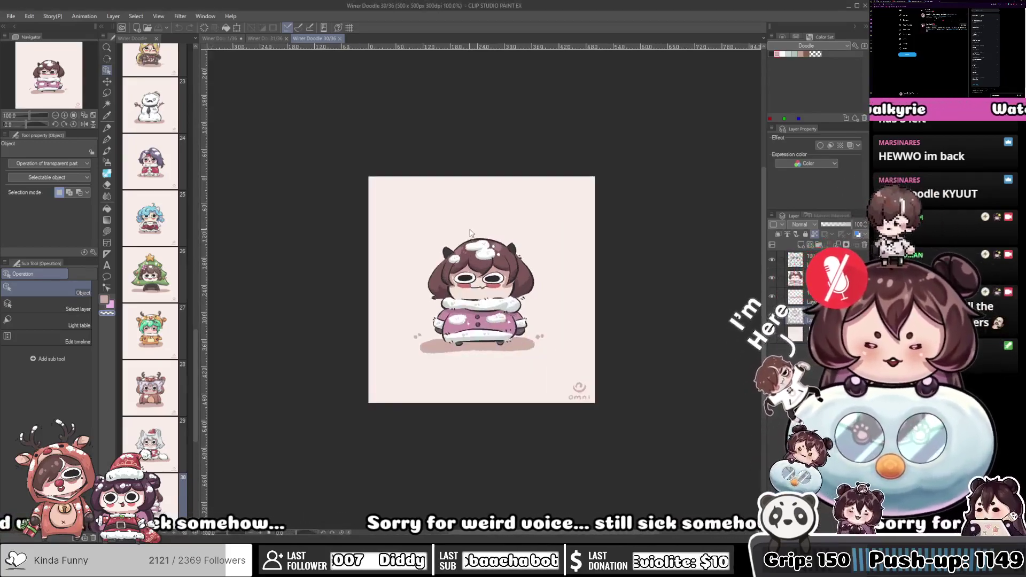
pyautogui.click(269, 38)
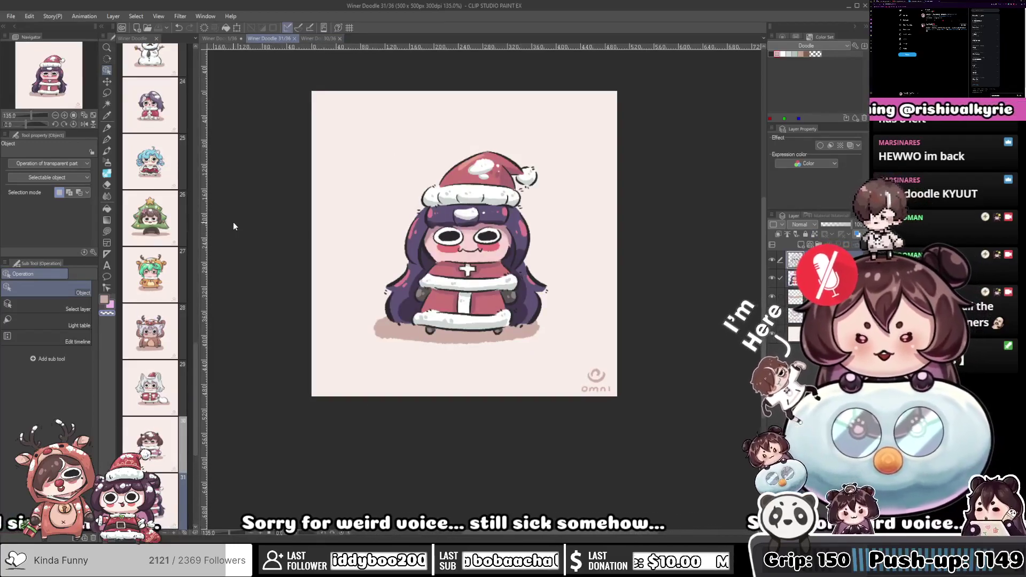
pyautogui.click(220, 35)
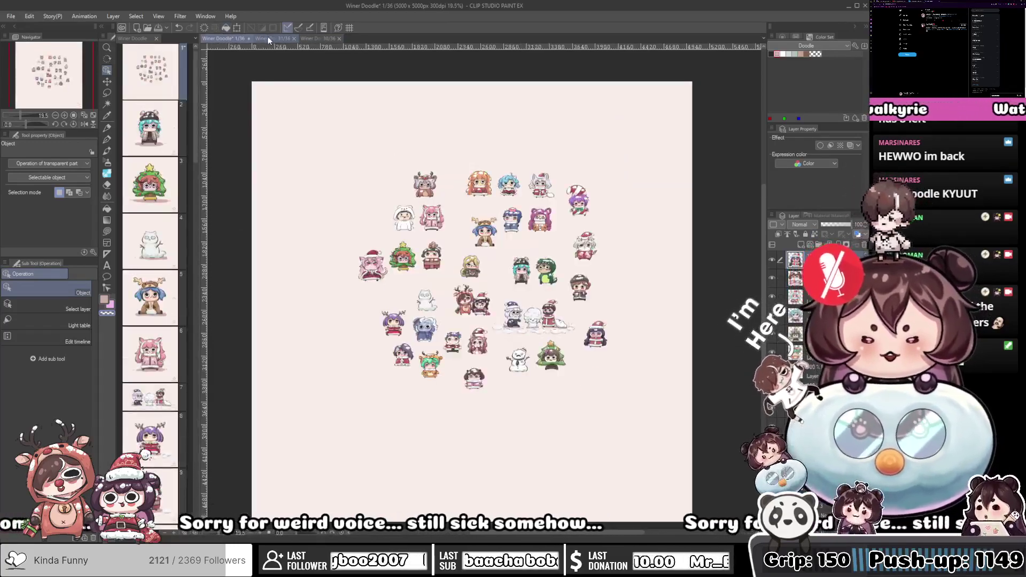
pyautogui.click(272, 38)
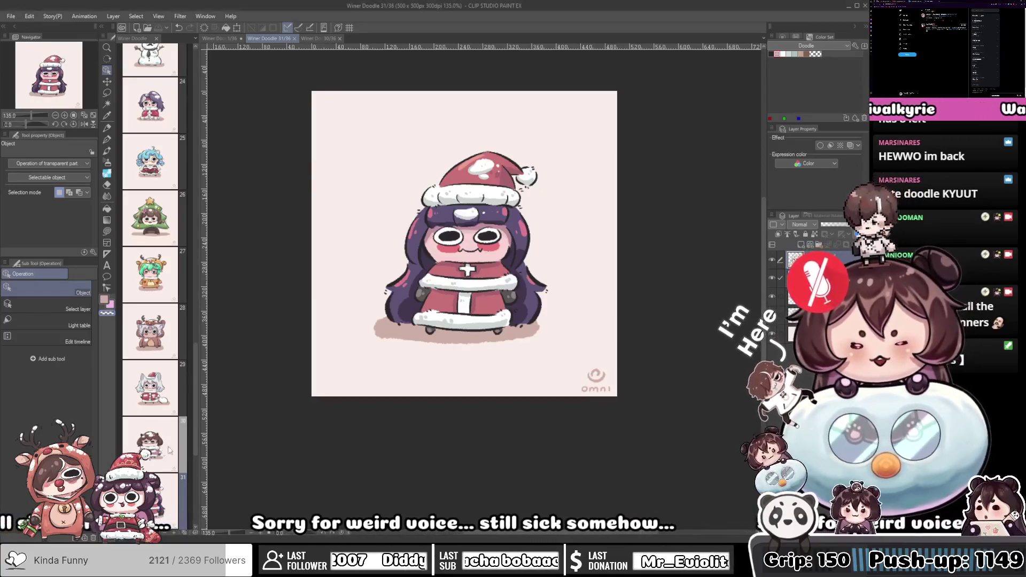
# Open the blank page 32 for drawing and show its grid
pyautogui.moveTo(194, 439); pyautogui.dragTo(194, 508)
pyautogui.click(143, 249)
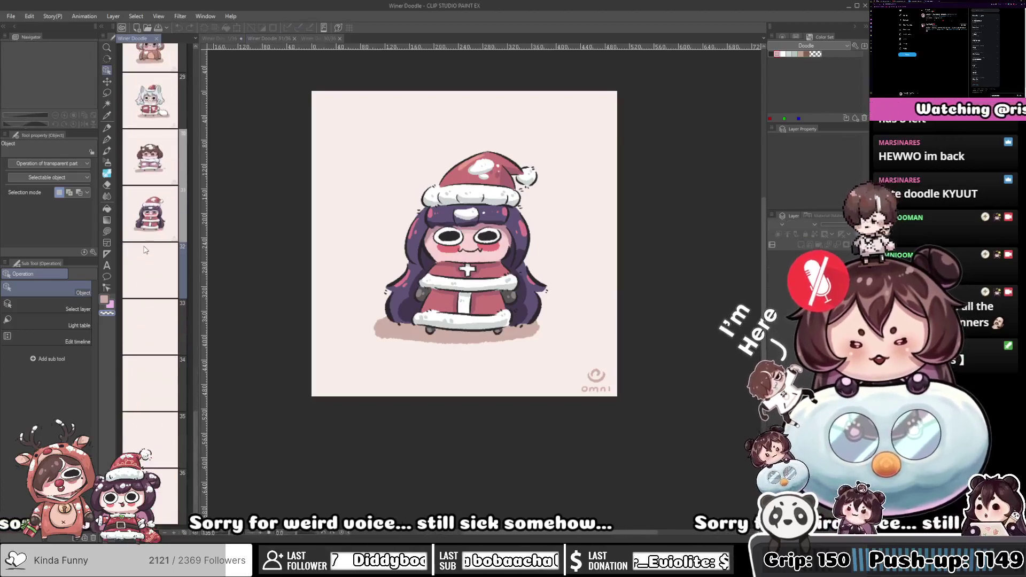
pyautogui.doubleClick(145, 250)
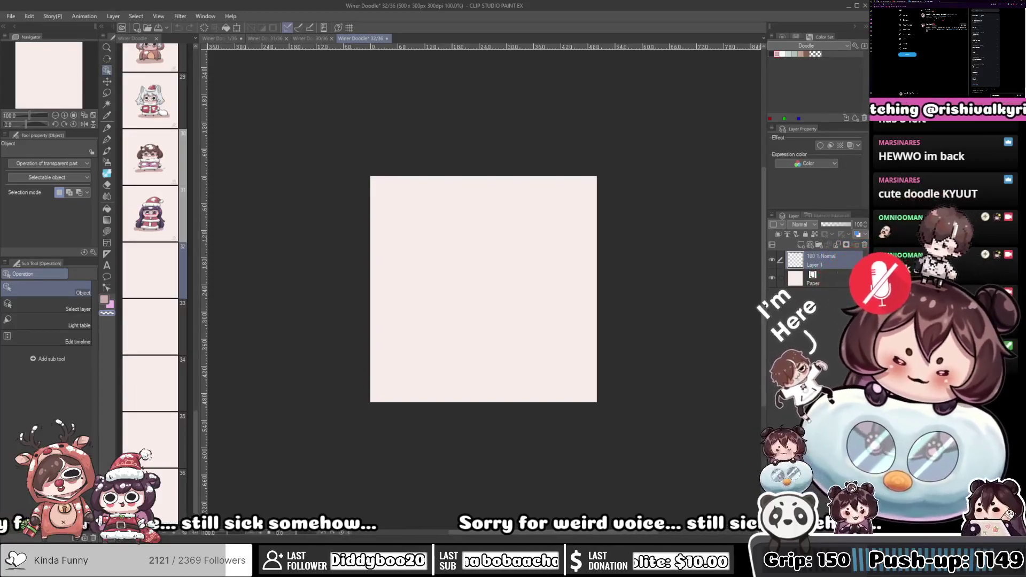
pyautogui.click(349, 27)
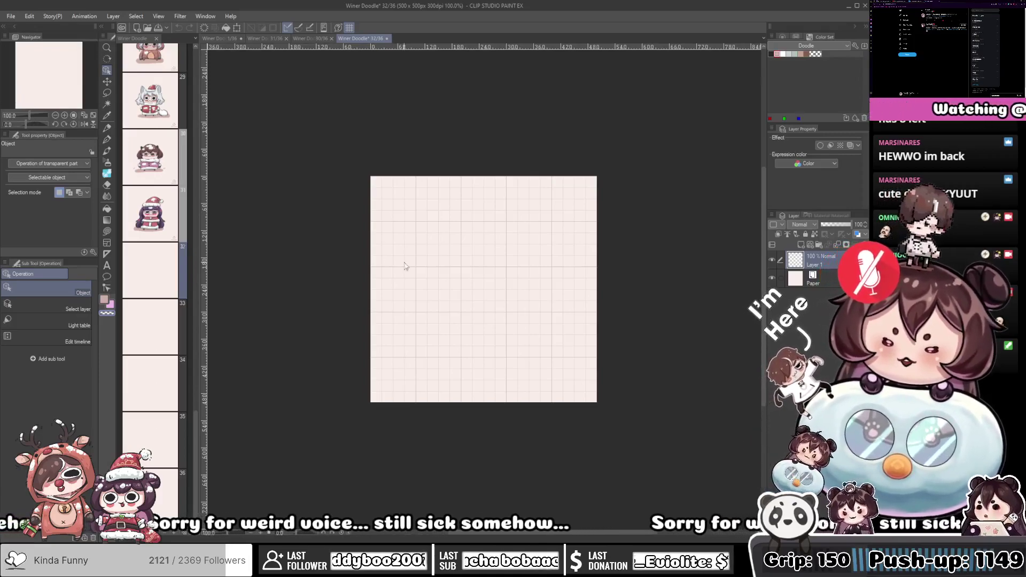
# Add two new layers and get Real G-Pen 2 ready in the dark outline colour from the Doodle colour set
pyautogui.scroll(5, 454, 274)
pyautogui.moveTo(479, 302); pyautogui.dragTo(442, 236)
pyautogui.click(771, 54)
pyautogui.hotkey('ctrl', 'shift', 'n')
pyautogui.hotkey('ctrl', 'shift', 'n')
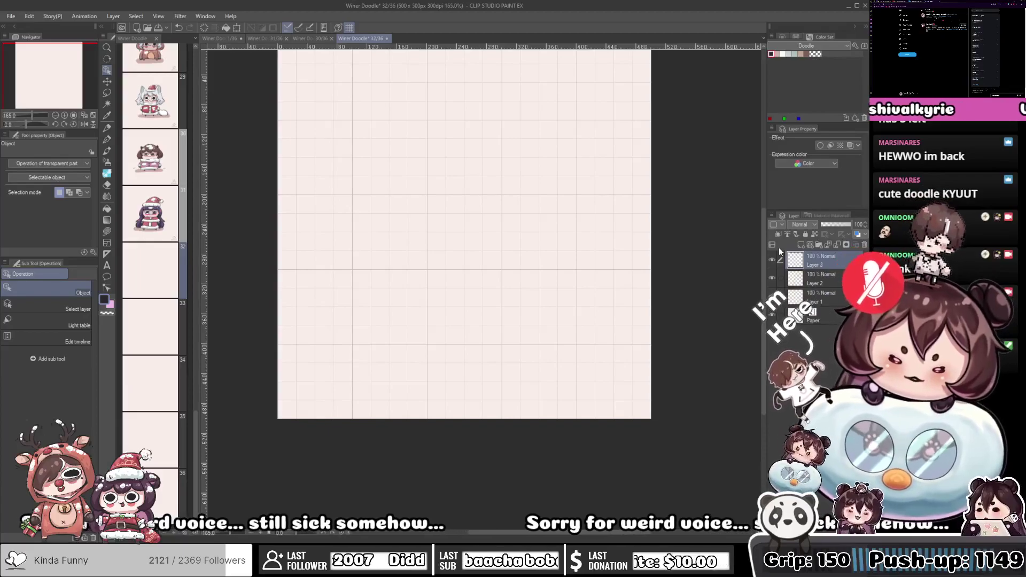
pyautogui.scroll(2, 514, 234)
pyautogui.press('p')
pyautogui.scroll(1, 433, 177)
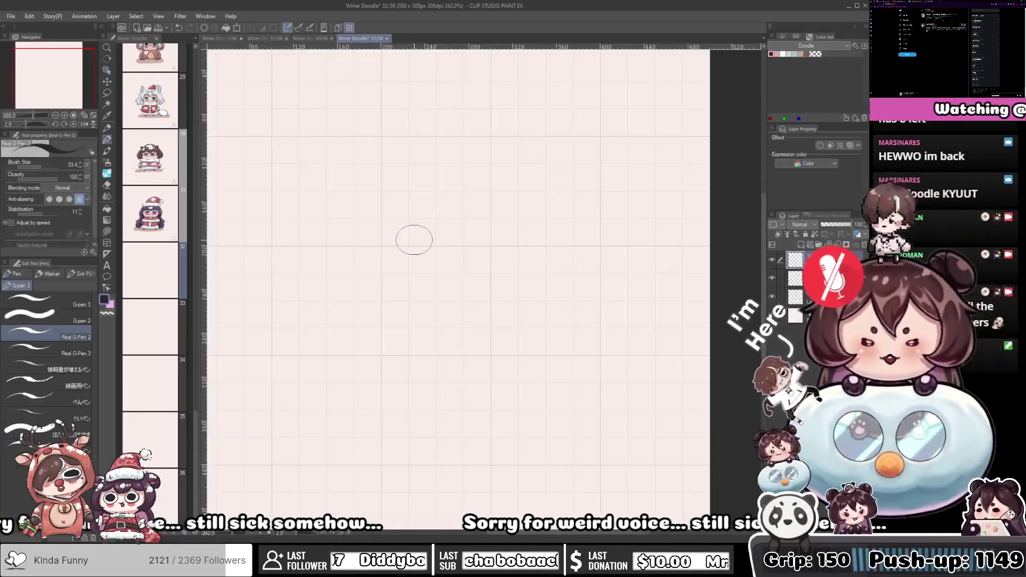
pyautogui.moveTo(416, 213)
pyautogui.mouseDown()
pyautogui.moveTo(460, 221)
pyautogui.moveTo(388, 201)
pyautogui.moveTo(377, 265)
pyautogui.moveTo(410, 307)
pyautogui.mouseUp()
pyautogui.press('[')
pyautogui.press('[')
pyautogui.hotkey('ctrl', 'z')
pyautogui.moveTo(404, 194); pyautogui.dragTo(410, 296)
pyautogui.moveTo(460, 256); pyautogui.dragTo(408, 244)
pyautogui.hotkey('ctrl', 'z')
pyautogui.moveTo(344, 186); pyautogui.dragTo(355, 284)
pyautogui.hotkey('ctrl', 'z')
pyautogui.moveTo(345, 193)
pyautogui.mouseDown()
pyautogui.moveTo(334, 219)
pyautogui.moveTo(344, 280)
pyautogui.mouseUp()
pyautogui.moveTo(468, 196)
pyautogui.mouseDown()
pyautogui.moveTo(485, 225)
pyautogui.moveTo(471, 277)
pyautogui.mouseUp()
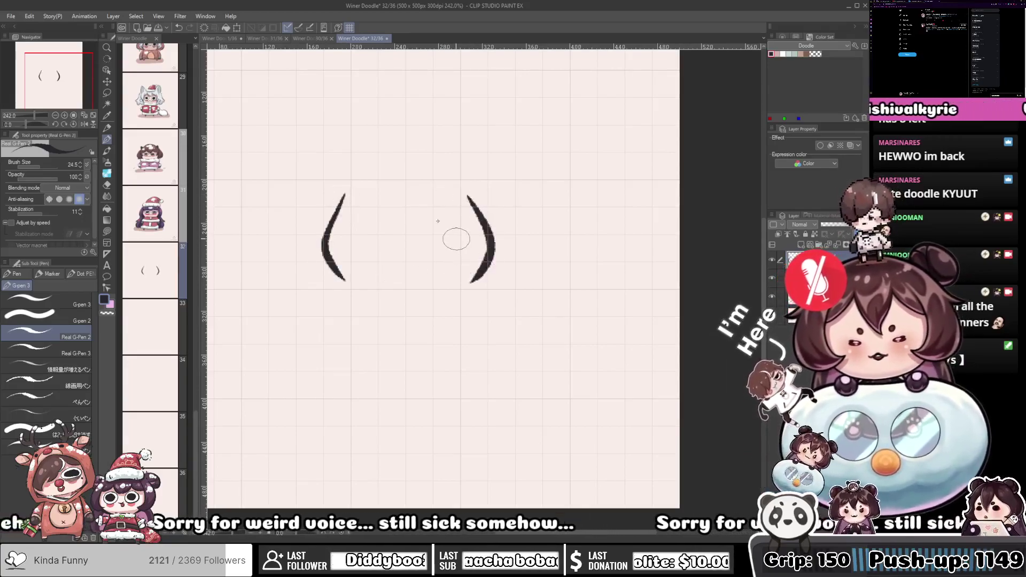
pyautogui.hotkey('ctrl', 'z')
pyautogui.hotkey('ctrl', 'z')
# Reduce the brush to size 10 and draw two opposing curved lines as the sides of the face
pyautogui.press('[')
pyautogui.moveTo(347, 185)
pyautogui.mouseDown()
pyautogui.moveTo(322, 245)
pyautogui.moveTo(351, 279)
pyautogui.mouseUp()
pyautogui.press('[')
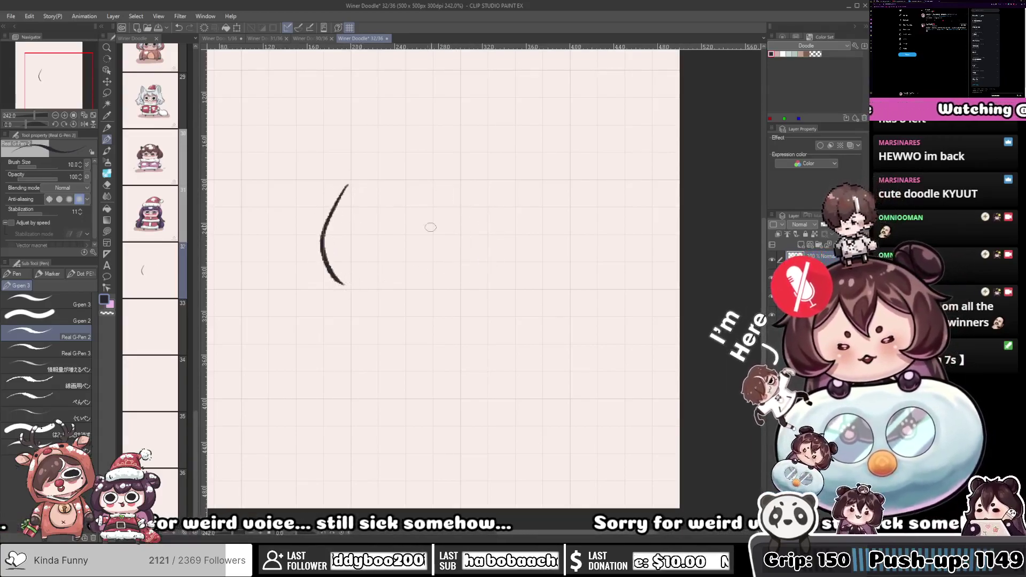
pyautogui.moveTo(463, 186); pyautogui.dragTo(472, 282)
pyautogui.hotkey('ctrl', 'z')
pyautogui.moveTo(467, 189)
pyautogui.mouseDown()
pyautogui.moveTo(479, 207)
pyautogui.moveTo(464, 289)
pyautogui.mouseUp()
pyautogui.moveTo(462, 241); pyautogui.dragTo(505, 235)
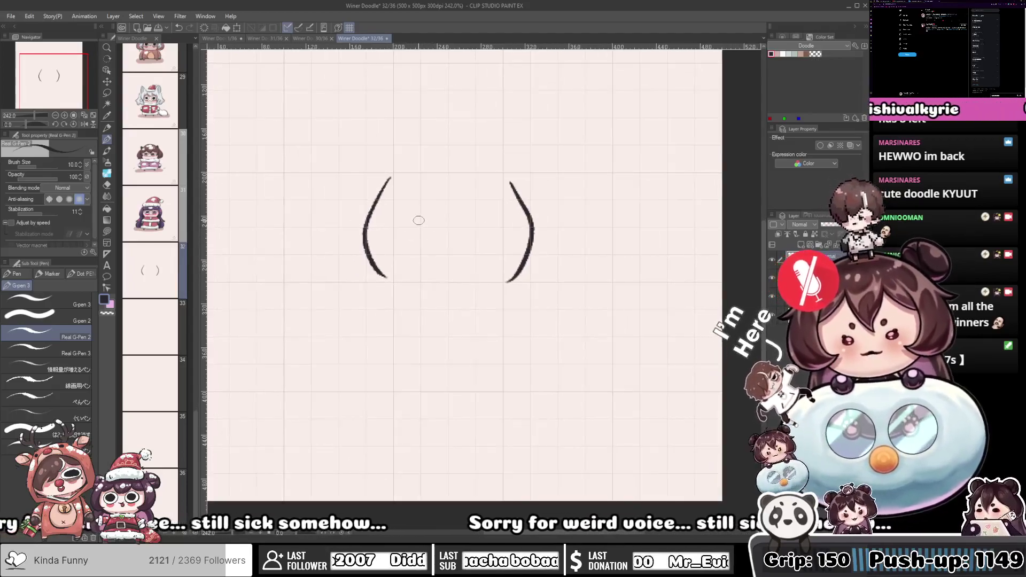
# Draw two wide oval eyes with solid dark pupils and sketch a small mouth between and just below them
pyautogui.hotkey('ctrl', 'z')
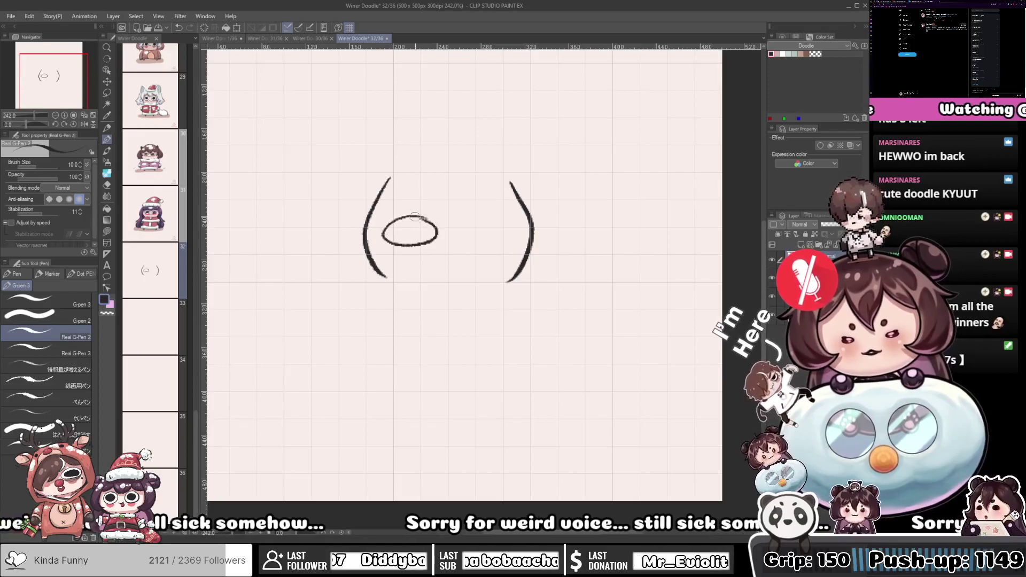
pyautogui.moveTo(493, 220)
pyautogui.mouseDown()
pyautogui.moveTo(467, 244)
pyautogui.moveTo(506, 223)
pyautogui.moveTo(438, 245)
pyautogui.mouseUp()
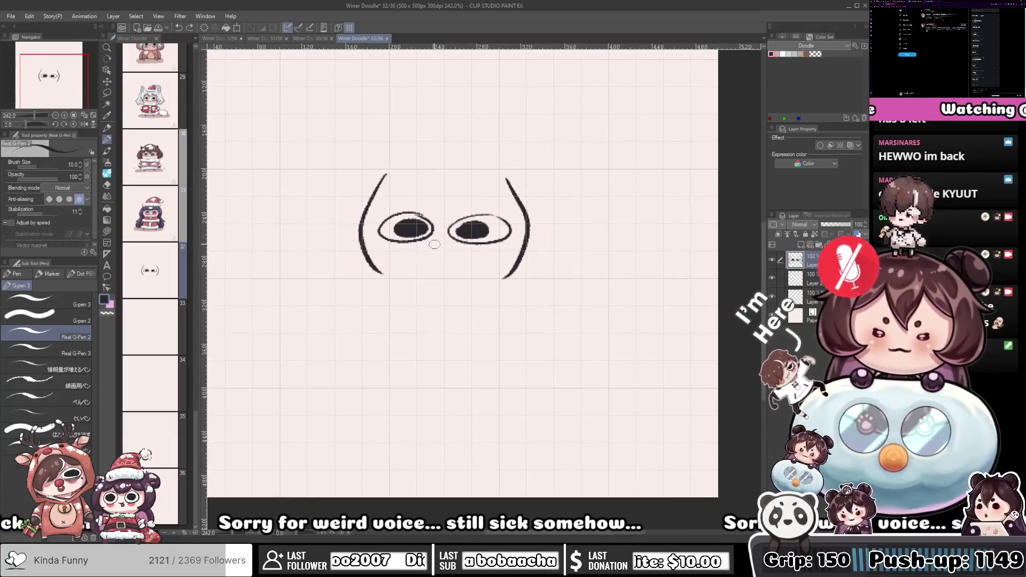
pyautogui.moveTo(428, 244)
pyautogui.mouseDown()
pyautogui.moveTo(424, 257)
pyautogui.moveTo(449, 256)
pyautogui.mouseUp()
pyautogui.hotkey('ctrl', 'z')
pyautogui.hotkey('ctrl', 'z')
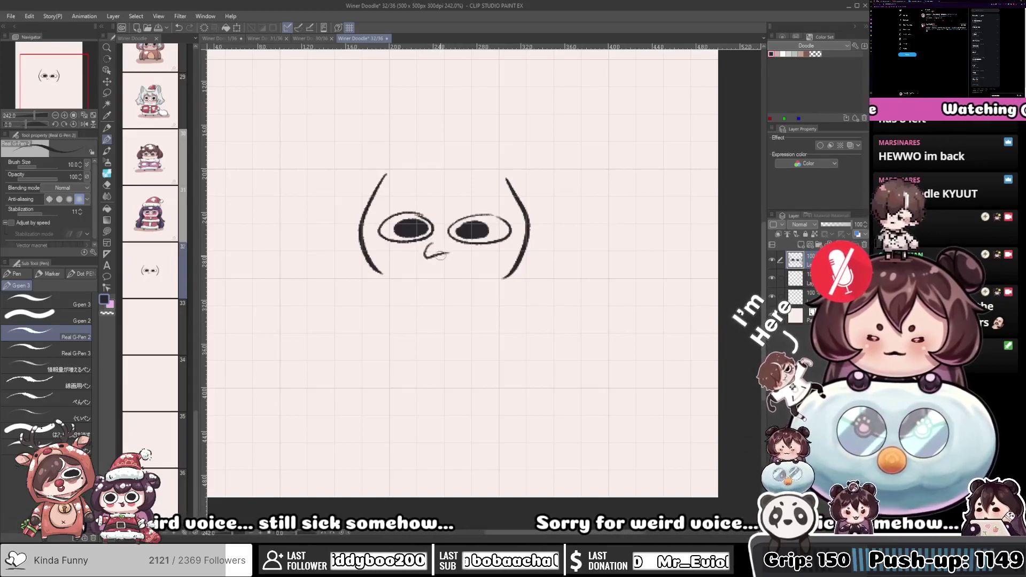
pyautogui.hotkey('ctrl', 'z')
pyautogui.moveTo(447, 249)
pyautogui.mouseDown()
pyautogui.moveTo(423, 258)
pyautogui.moveTo(446, 250)
pyautogui.moveTo(441, 276)
pyautogui.mouseUp()
pyautogui.hotkey('ctrl', 'z')
# Draw the curved fringe strands across the forehead and erase the upper parts of the face lines around them
pyautogui.press('c')
pyautogui.moveTo(364, 245)
pyautogui.mouseDown()
pyautogui.moveTo(378, 222)
pyautogui.moveTo(366, 236)
pyautogui.moveTo(376, 258)
pyautogui.mouseUp()
pyautogui.hotkey('ctrl', 'z')
pyautogui.press('c')
pyautogui.hotkey('ctrl', 'z')
pyautogui.moveTo(393, 209); pyautogui.dragTo(390, 245)
pyautogui.hotkey('ctrl', 'z')
pyautogui.moveTo(394, 210)
pyautogui.mouseDown()
pyautogui.moveTo(374, 238)
pyautogui.moveTo(438, 247)
pyautogui.mouseUp()
pyautogui.hotkey('ctrl', 'z')
pyautogui.moveTo(459, 210)
pyautogui.mouseDown()
pyautogui.moveTo(474, 237)
pyautogui.moveTo(498, 223)
pyautogui.moveTo(523, 255)
pyautogui.mouseUp()
pyautogui.press('c')
pyautogui.press('c')
pyautogui.moveTo(493, 205)
pyautogui.mouseDown()
pyautogui.moveTo(504, 247)
pyautogui.moveTo(492, 253)
pyautogui.mouseUp()
pyautogui.press('c')
pyautogui.moveTo(400, 253); pyautogui.dragTo(389, 283)
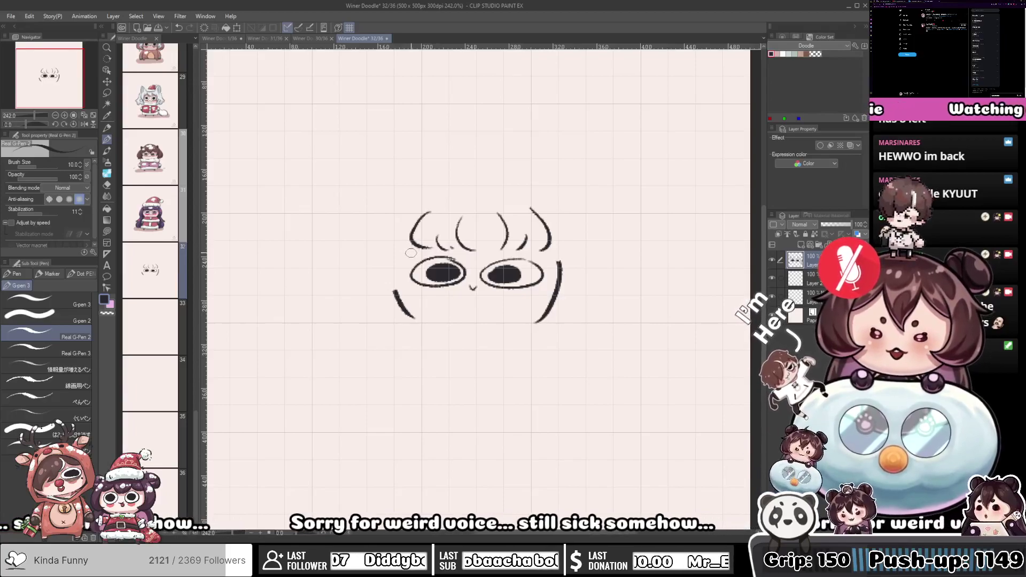
# Draw the inner side locks from the fringe down to the cheeks, ending in small points beside the face
pyautogui.moveTo(409, 242); pyautogui.dragTo(394, 290)
pyautogui.moveTo(469, 253); pyautogui.dragTo(403, 245)
pyautogui.press('c')
pyautogui.moveTo(497, 257); pyautogui.dragTo(491, 287)
pyautogui.press('c')
pyautogui.moveTo(484, 242); pyautogui.dragTo(484, 282)
pyautogui.hotkey('ctrl', 'z')
pyautogui.moveTo(486, 240)
pyautogui.mouseDown()
pyautogui.moveTo(483, 286)
pyautogui.moveTo(504, 266)
pyautogui.moveTo(527, 288)
pyautogui.mouseUp()
# Draw a long curved hair outline on each side of the head, with short tick marks near the ends
pyautogui.moveTo(398, 208); pyautogui.dragTo(397, 320)
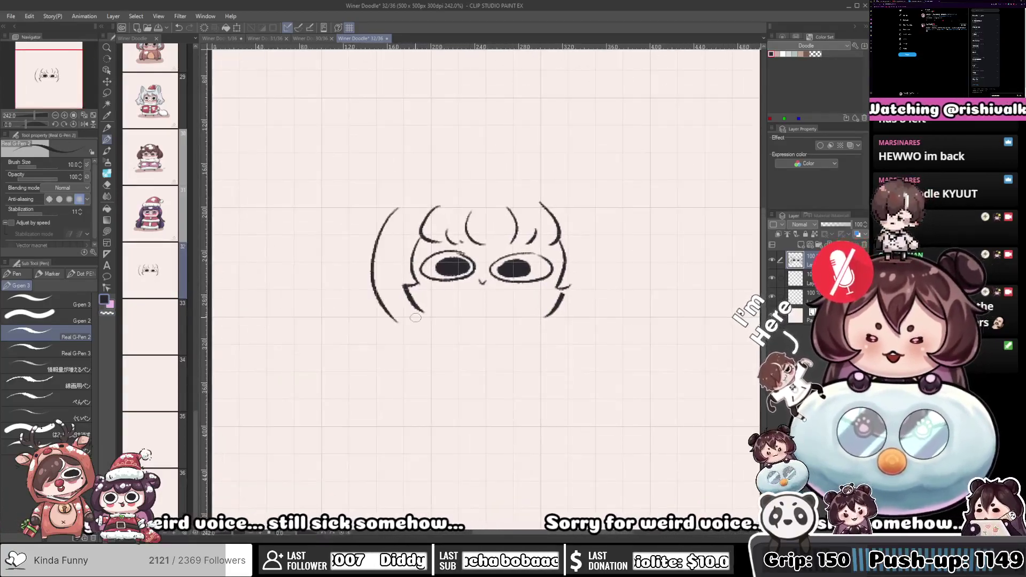
pyautogui.hotkey('ctrl', 'z')
pyautogui.moveTo(395, 213)
pyautogui.mouseDown()
pyautogui.moveTo(377, 275)
pyautogui.moveTo(390, 320)
pyautogui.moveTo(340, 320)
pyautogui.mouseUp()
pyautogui.moveTo(524, 206)
pyautogui.mouseDown()
pyautogui.moveTo(532, 306)
pyautogui.moveTo(506, 318)
pyautogui.mouseUp()
pyautogui.moveTo(333, 214)
pyautogui.mouseDown()
pyautogui.moveTo(392, 262)
pyautogui.moveTo(414, 252)
pyautogui.moveTo(378, 230)
pyautogui.moveTo(399, 262)
pyautogui.moveTo(388, 280)
pyautogui.mouseUp()
pyautogui.hotkey('ctrl', 'z')
pyautogui.hotkey('ctrl', 'z')
pyautogui.hotkey('ctrl', 'z')
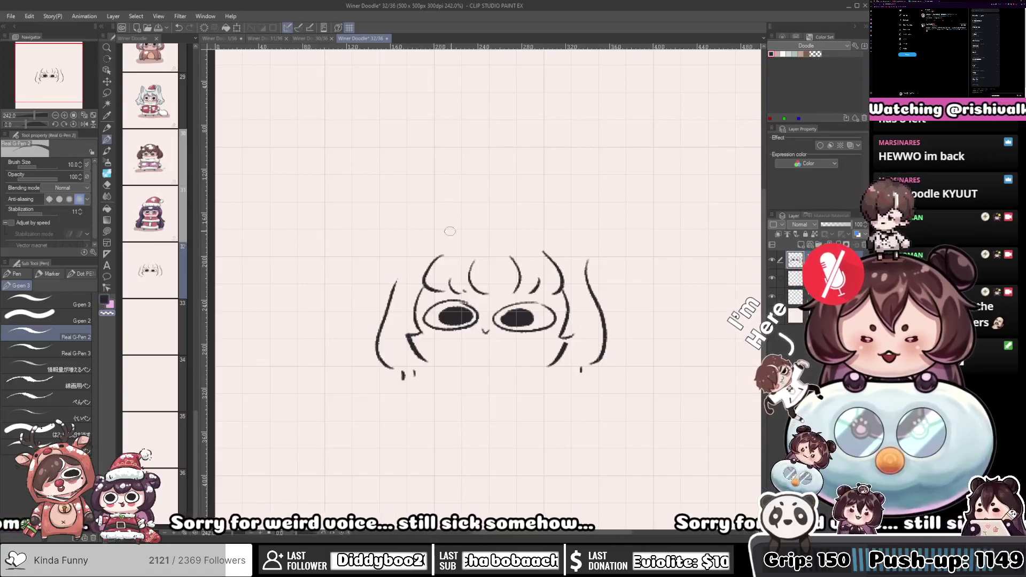
pyautogui.moveTo(396, 268); pyautogui.dragTo(400, 273)
pyautogui.moveTo(401, 266); pyautogui.dragTo(404, 270)
pyautogui.moveTo(520, 255); pyautogui.dragTo(492, 258)
pyautogui.moveTo(562, 269); pyautogui.dragTo(561, 278)
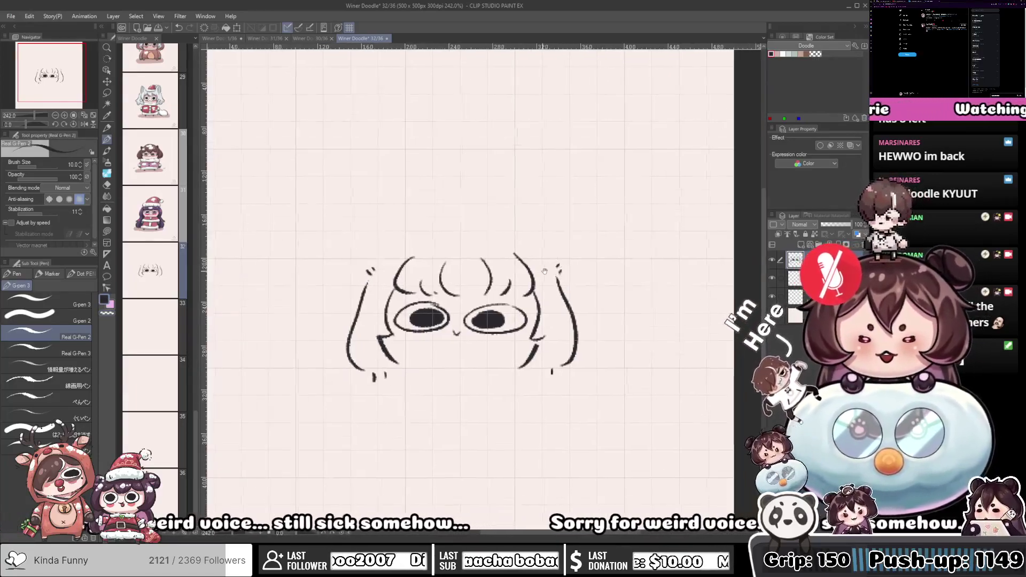
# Draw a pointed cat ear with inner ear lines on the left side of the head
pyautogui.hscroll(-2, 437, 240)
pyautogui.moveTo(437, 240)
pyautogui.mouseDown()
pyautogui.moveTo(386, 217)
pyautogui.moveTo(395, 268)
pyautogui.mouseUp()
pyautogui.moveTo(396, 228)
pyautogui.mouseDown()
pyautogui.moveTo(425, 258)
pyautogui.moveTo(414, 264)
pyautogui.mouseUp()
pyautogui.hscroll(2, 441, 254)
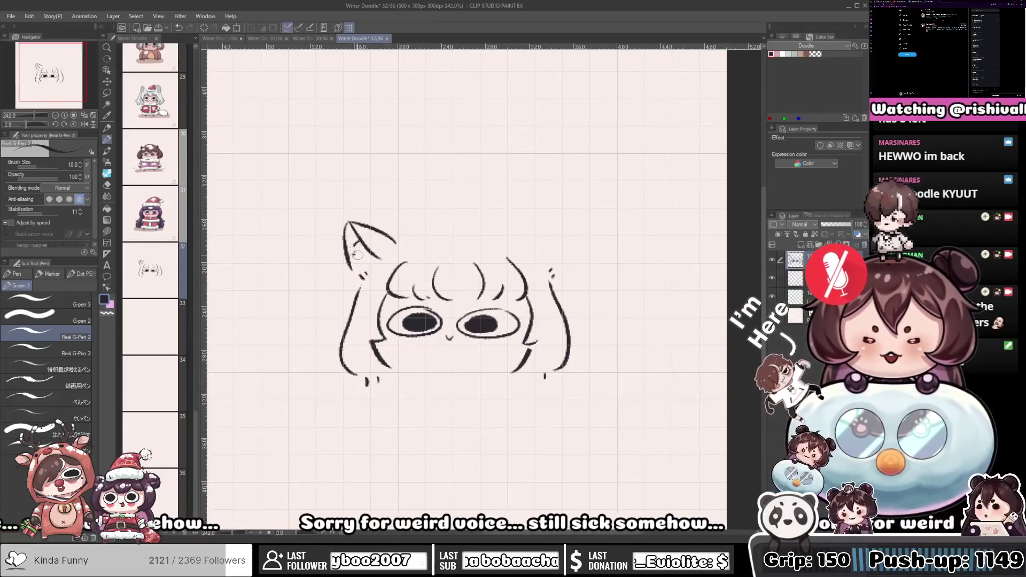
pyautogui.moveTo(357, 246); pyautogui.dragTo(368, 272)
# Draw the arc for the top of the head and a matching pointed ear with inner lines on the right
pyautogui.moveTo(450, 246); pyautogui.dragTo(380, 237)
pyautogui.moveTo(389, 235)
pyautogui.mouseDown()
pyautogui.moveTo(468, 233)
pyautogui.moveTo(464, 211)
pyautogui.moveTo(475, 262)
pyautogui.mouseUp()
pyautogui.hscroll(2, 481, 231)
pyautogui.moveTo(463, 214); pyautogui.dragTo(440, 243)
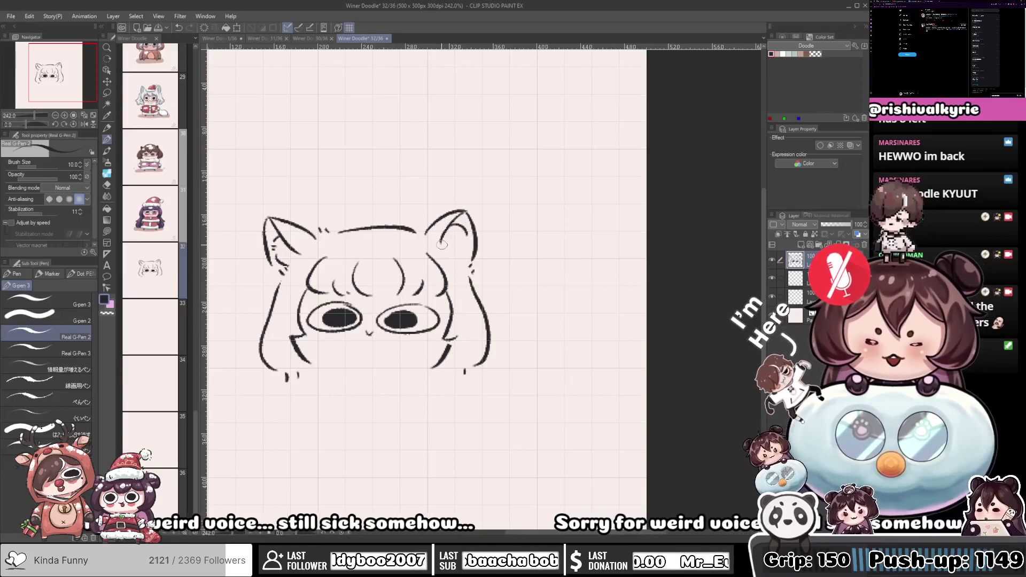
pyautogui.moveTo(467, 240); pyautogui.dragTo(462, 256)
pyautogui.hotkey('ctrl', 'z')
# Draw a wide flaring outer hair lock on each side of the head, with small ticks by the left tip
pyautogui.moveTo(306, 306)
pyautogui.mouseDown()
pyautogui.moveTo(422, 269)
pyautogui.moveTo(346, 332)
pyautogui.moveTo(358, 338)
pyautogui.mouseUp()
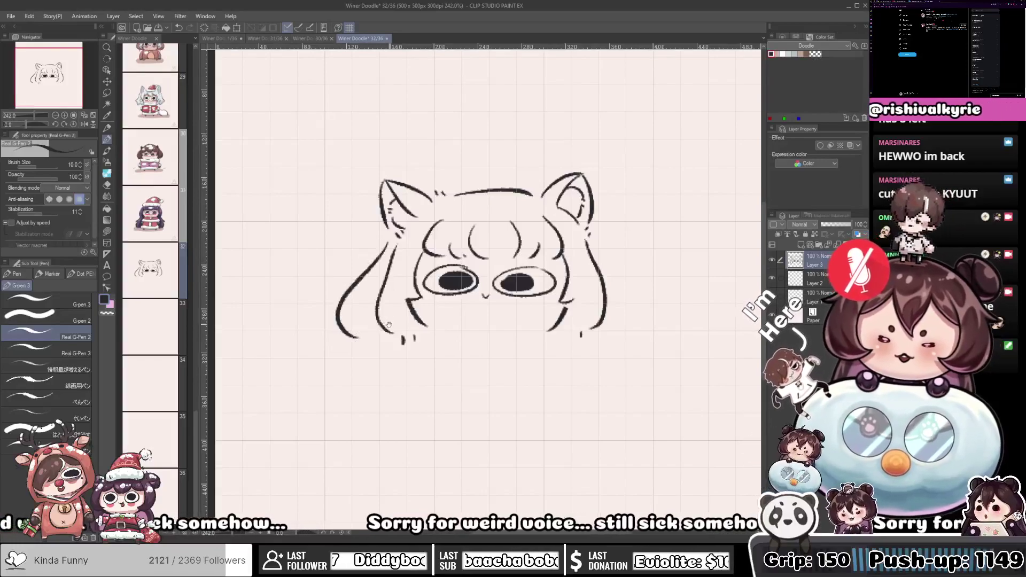
pyautogui.moveTo(526, 249); pyautogui.dragTo(470, 239)
pyautogui.moveTo(545, 231)
pyautogui.mouseDown()
pyautogui.moveTo(592, 288)
pyautogui.moveTo(560, 326)
pyautogui.mouseUp()
pyautogui.hotkey('ctrl', 'z')
pyautogui.moveTo(546, 237)
pyautogui.mouseDown()
pyautogui.moveTo(581, 288)
pyautogui.moveTo(543, 287)
pyautogui.mouseUp()
pyautogui.hotkey('ctrl', 'z')
pyautogui.moveTo(527, 212)
pyautogui.mouseDown()
pyautogui.moveTo(550, 290)
pyautogui.moveTo(514, 233)
pyautogui.mouseUp()
pyautogui.moveTo(307, 247); pyautogui.dragTo(316, 250)
# Draw a long vertical line below the hair on each side of the character
pyautogui.moveTo(325, 259); pyautogui.dragTo(319, 374)
pyautogui.hotkey('ctrl', 'z')
pyautogui.moveTo(319, 256); pyautogui.dragTo(318, 353)
pyautogui.moveTo(336, 310); pyautogui.dragTo(270, 286)
pyautogui.moveTo(490, 230); pyautogui.dragTo(493, 329)
pyautogui.hotkey('ctrl', 'z')
pyautogui.hotkey('ctrl', 'z')
pyautogui.moveTo(496, 225); pyautogui.dragTo(492, 320)
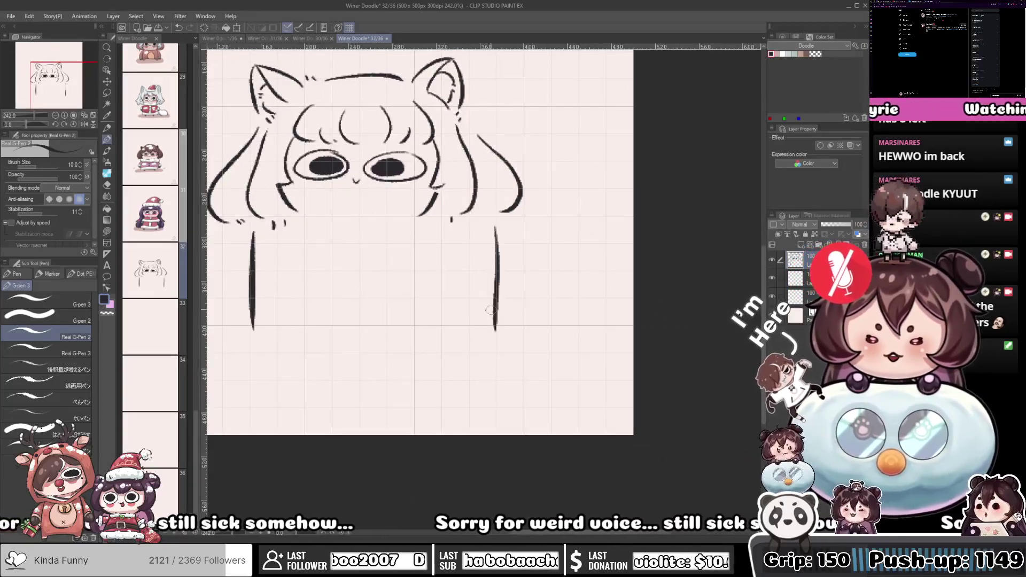
pyautogui.hotkey('ctrl', 'z')
pyautogui.moveTo(493, 222); pyautogui.dragTo(495, 333)
pyautogui.hotkey('ctrl', 'z')
pyautogui.moveTo(493, 242)
pyautogui.mouseDown()
pyautogui.moveTo(540, 258)
pyautogui.moveTo(541, 247)
pyautogui.moveTo(542, 350)
pyautogui.mouseUp()
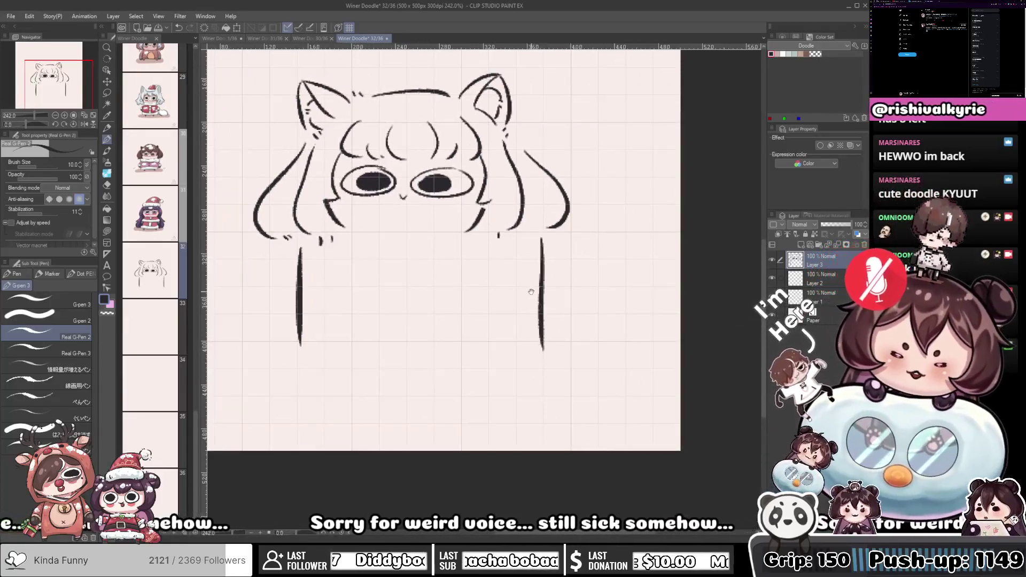
pyautogui.moveTo(530, 291); pyautogui.dragTo(537, 336)
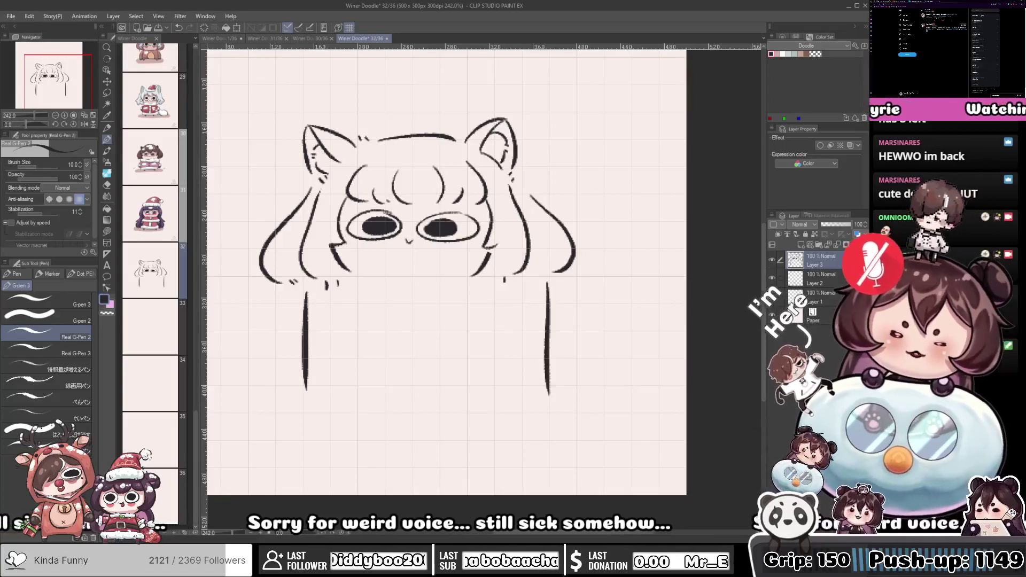
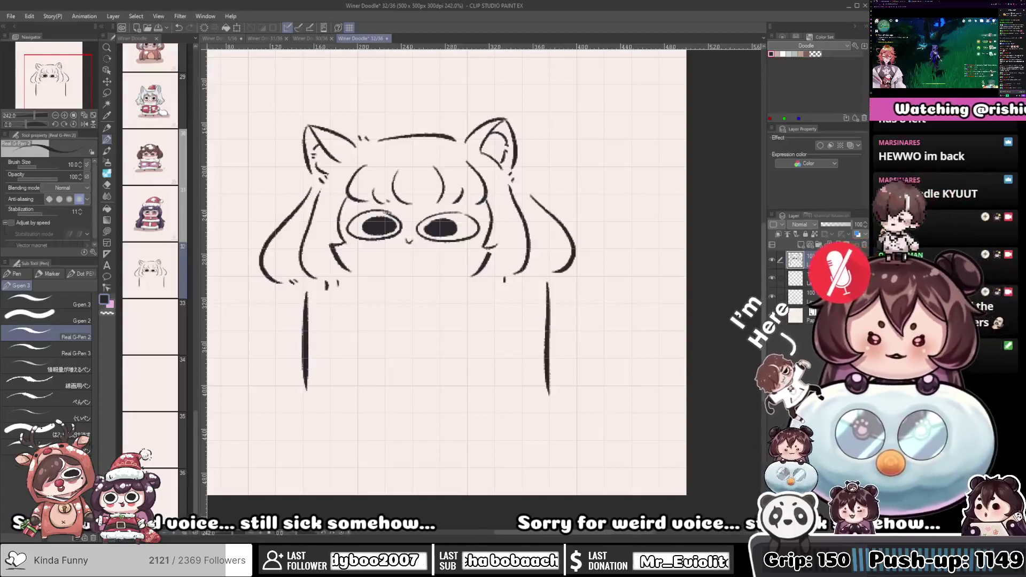
pyautogui.scroll(-4, 586, 387)
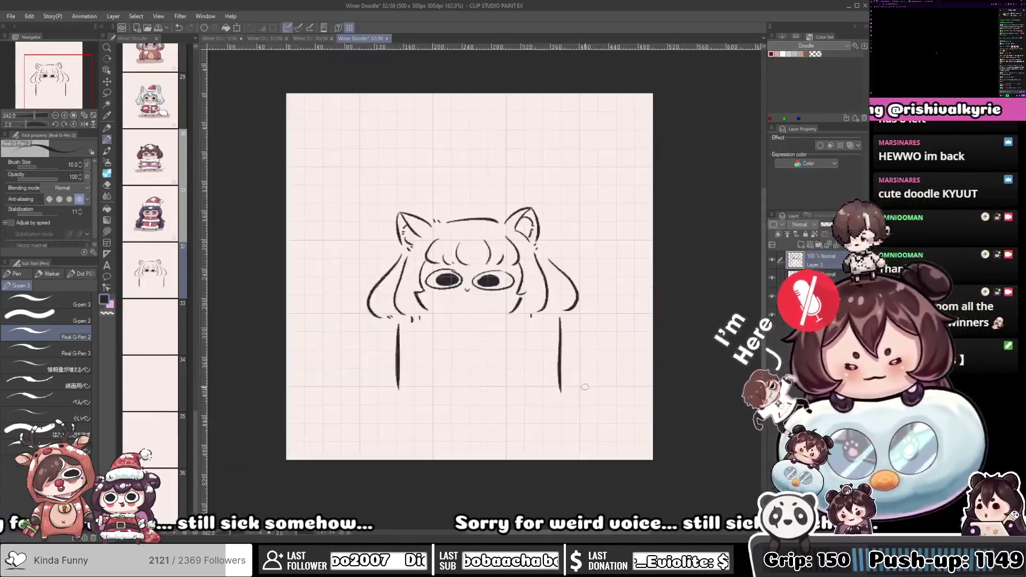
# Draw the gift box's long horizontal bottom edge between the two vertical lines, with small ticks at both lower corners
pyautogui.scroll(3, 585, 384)
pyautogui.moveTo(585, 383); pyautogui.dragTo(558, 371)
pyautogui.moveTo(302, 378); pyautogui.dragTo(524, 380)
pyautogui.hotkey('ctrl', 'z')
pyautogui.click(310, 376)
pyautogui.moveTo(331, 375)
pyautogui.mouseDown()
pyautogui.moveTo(505, 372)
pyautogui.moveTo(536, 391)
pyautogui.mouseUp()
pyautogui.click(512, 376)
pyautogui.click(506, 379)
# Draw the gift box's horizontal top edge below the face, with small ticks beneath the hair beside it
pyautogui.press('c')
pyautogui.press('c')
pyautogui.click(364, 288)
pyautogui.moveTo(378, 287); pyautogui.dragTo(496, 291)
pyautogui.hotkey('ctrl', 'z')
pyautogui.moveTo(389, 287); pyautogui.dragTo(489, 288)
pyautogui.click(505, 289)
pyautogui.click(516, 289)
# Draw two vertical ribbon lines down the middle of the gift box
pyautogui.moveTo(421, 295)
pyautogui.mouseDown()
pyautogui.moveTo(433, 290)
pyautogui.moveTo(428, 374)
pyautogui.moveTo(418, 342)
pyautogui.moveTo(418, 372)
pyautogui.mouseUp()
pyautogui.hotkey('ctrl', 'z')
pyautogui.hotkey('ctrl', 'z')
pyautogui.hotkey('ctrl', 'z')
pyautogui.moveTo(416, 282); pyautogui.dragTo(416, 379)
pyautogui.moveTo(447, 281); pyautogui.dragTo(447, 376)
pyautogui.hotkey('ctrl', 'z')
pyautogui.moveTo(451, 282); pyautogui.dragTo(454, 373)
pyautogui.moveTo(475, 298); pyautogui.dragTo(384, 345)
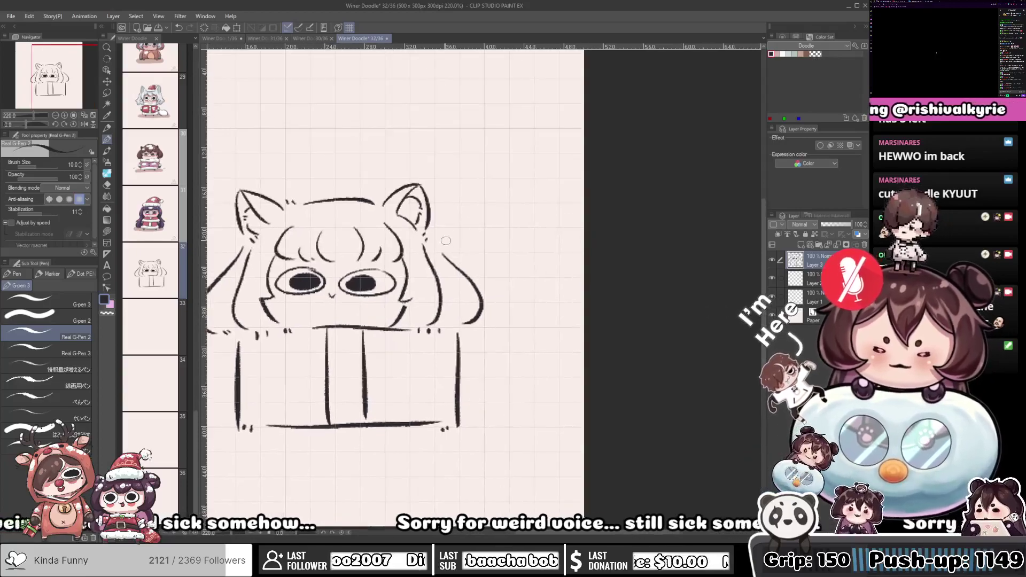
# Draw a fluffy curled tail rising behind the hair on the right side of the character, with small ticks above its tip
pyautogui.moveTo(440, 238); pyautogui.dragTo(454, 196)
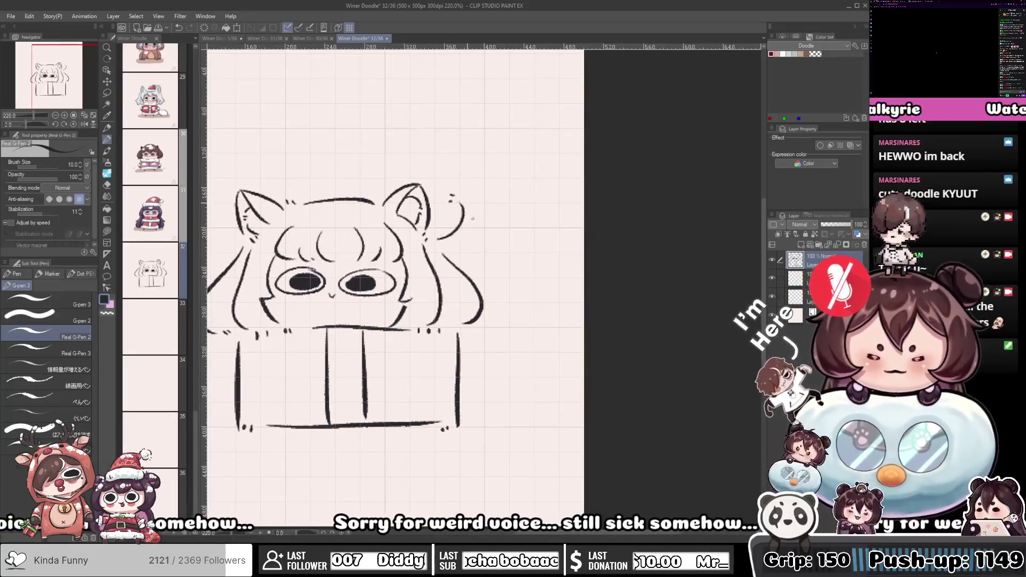
pyautogui.moveTo(479, 280)
pyautogui.mouseDown()
pyautogui.moveTo(482, 235)
pyautogui.moveTo(494, 224)
pyautogui.mouseUp()
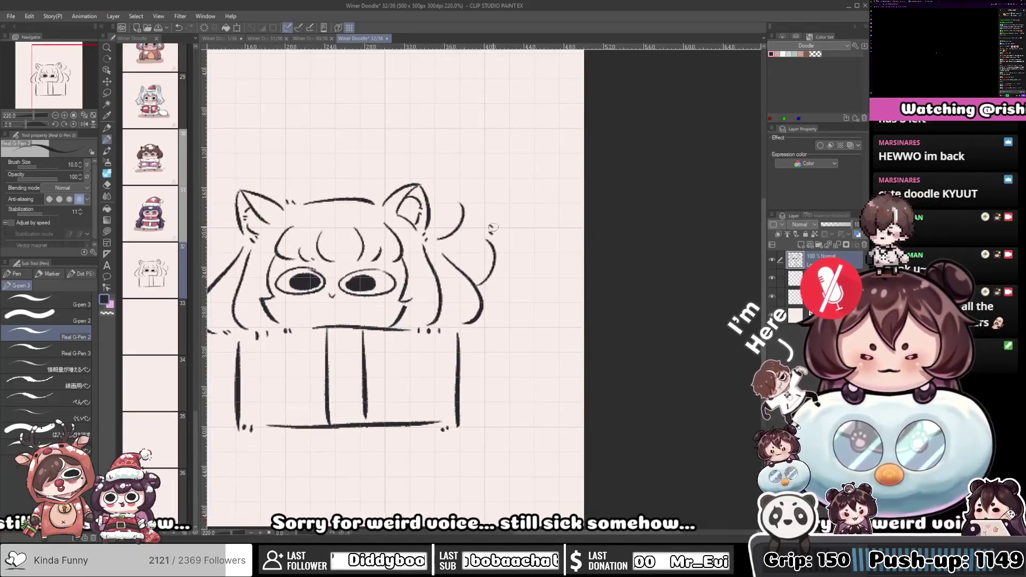
pyautogui.moveTo(455, 186); pyautogui.dragTo(498, 227)
pyautogui.moveTo(450, 190)
pyautogui.mouseDown()
pyautogui.moveTo(442, 211)
pyautogui.moveTo(452, 211)
pyautogui.moveTo(453, 182)
pyautogui.mouseUp()
pyautogui.moveTo(448, 181); pyautogui.dragTo(563, 231)
pyautogui.moveTo(466, 244); pyautogui.dragTo(435, 262)
# Draw two small round hands gripping the top edge of the gift box below the face
pyautogui.moveTo(396, 360)
pyautogui.mouseDown()
pyautogui.moveTo(408, 289)
pyautogui.moveTo(432, 290)
pyautogui.moveTo(416, 302)
pyautogui.moveTo(431, 295)
pyautogui.mouseUp()
pyautogui.hotkey('ctrl', 'z')
pyautogui.hotkey('ctrl', 'z')
pyautogui.press('c')
pyautogui.press('c')
pyautogui.moveTo(498, 293); pyautogui.dragTo(518, 291)
pyautogui.hotkey('ctrl', 'z')
pyautogui.hotkey('ctrl', 'z')
pyautogui.moveTo(539, 303)
pyautogui.mouseDown()
pyautogui.moveTo(516, 333)
pyautogui.moveTo(472, 273)
pyautogui.moveTo(465, 295)
pyautogui.mouseUp()
pyautogui.scroll(-2, 465, 294)
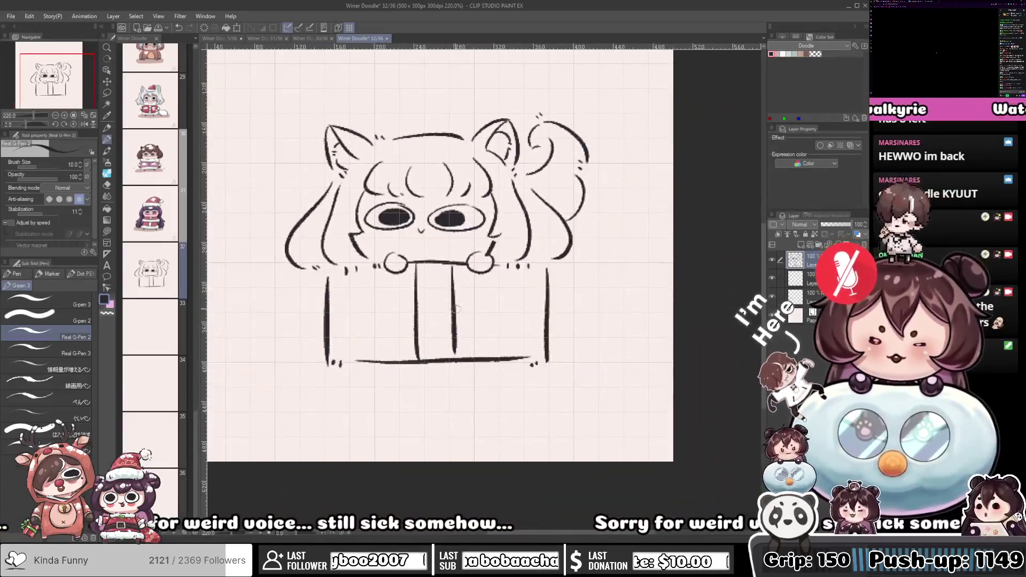
# Paint a pale cream skin base over the face and hands on Layer 2, beneath the line art
pyautogui.scroll(-2, 448, 287)
pyautogui.scroll(-1, 448, 287)
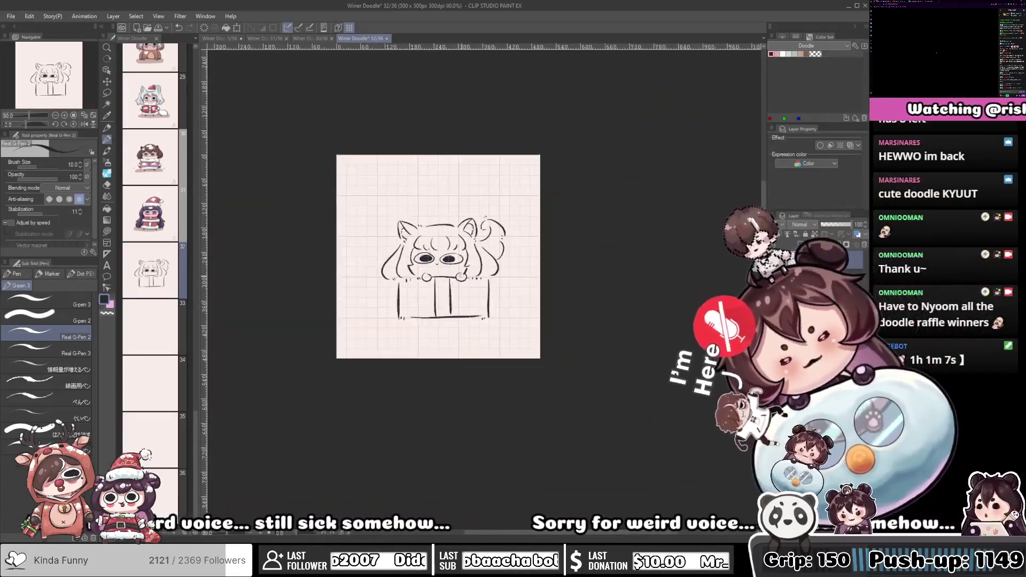
pyautogui.scroll(1, 447, 287)
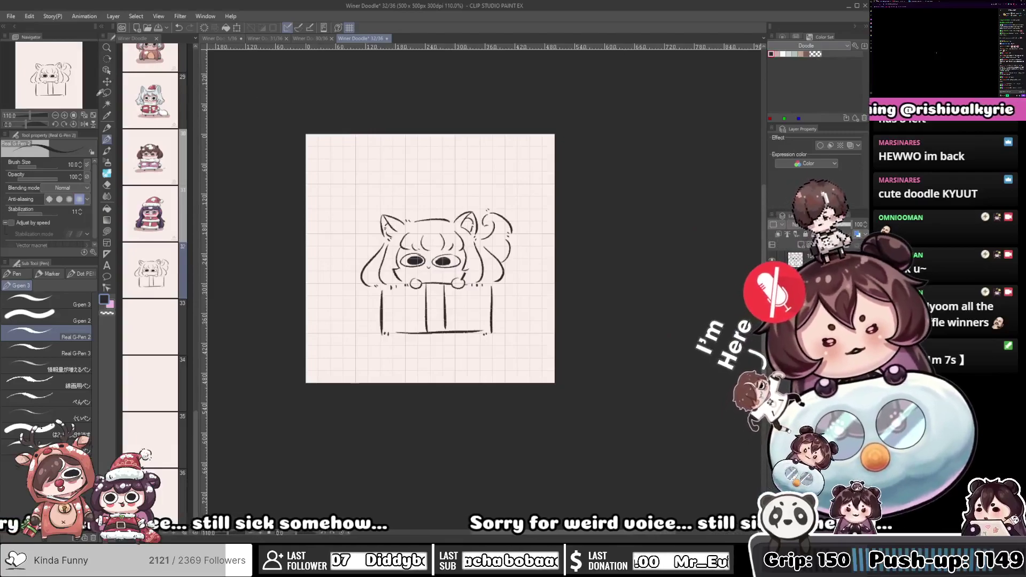
pyautogui.scroll(2, 355, 167)
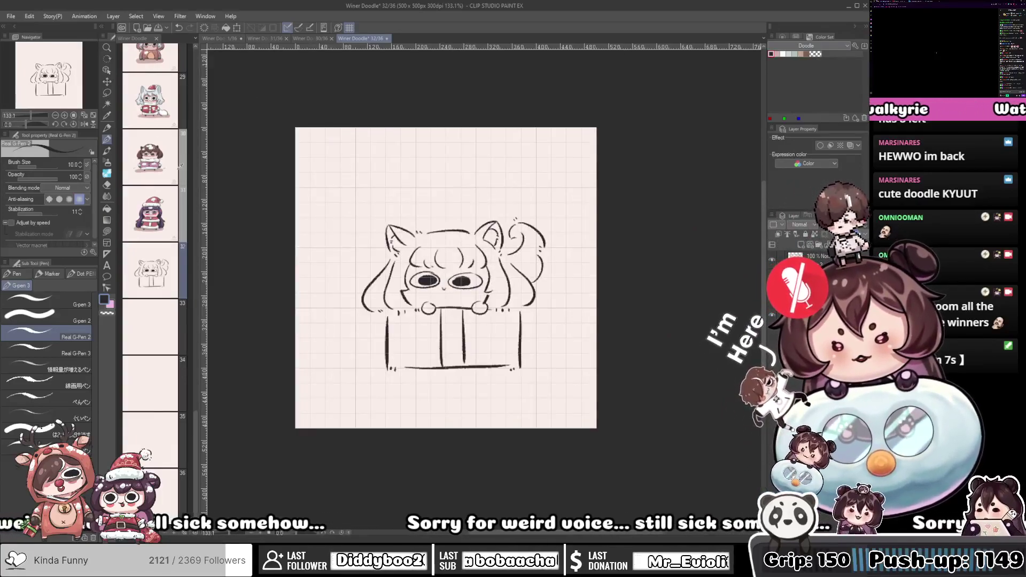
pyautogui.press('x')
pyautogui.scroll(3, 494, 311)
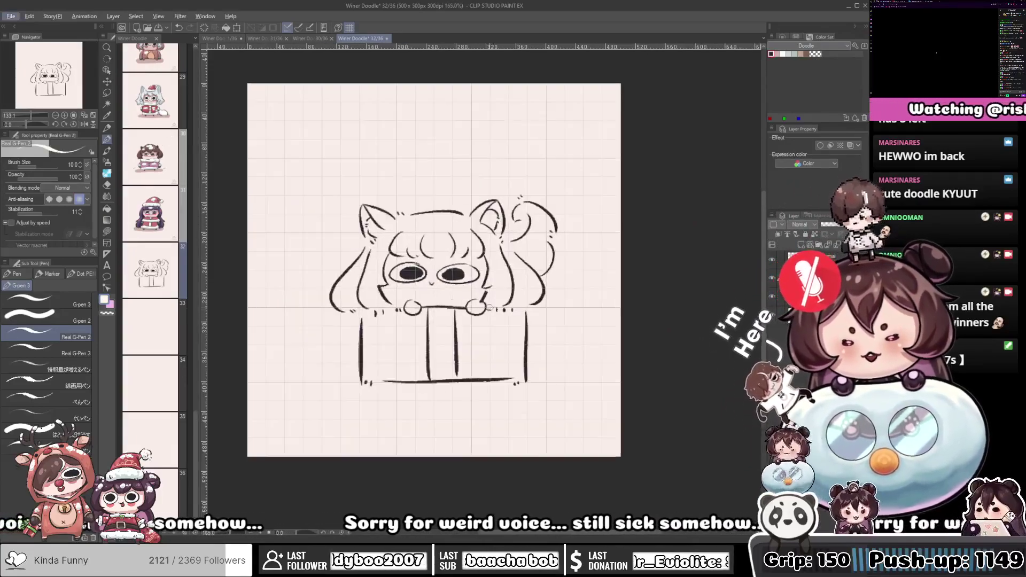
pyautogui.moveTo(430, 283)
pyautogui.mouseDown()
pyautogui.moveTo(367, 332)
pyautogui.moveTo(393, 232)
pyautogui.moveTo(403, 333)
pyautogui.moveTo(442, 245)
pyautogui.moveTo(470, 231)
pyautogui.moveTo(457, 312)
pyautogui.moveTo(505, 241)
pyautogui.mouseUp()
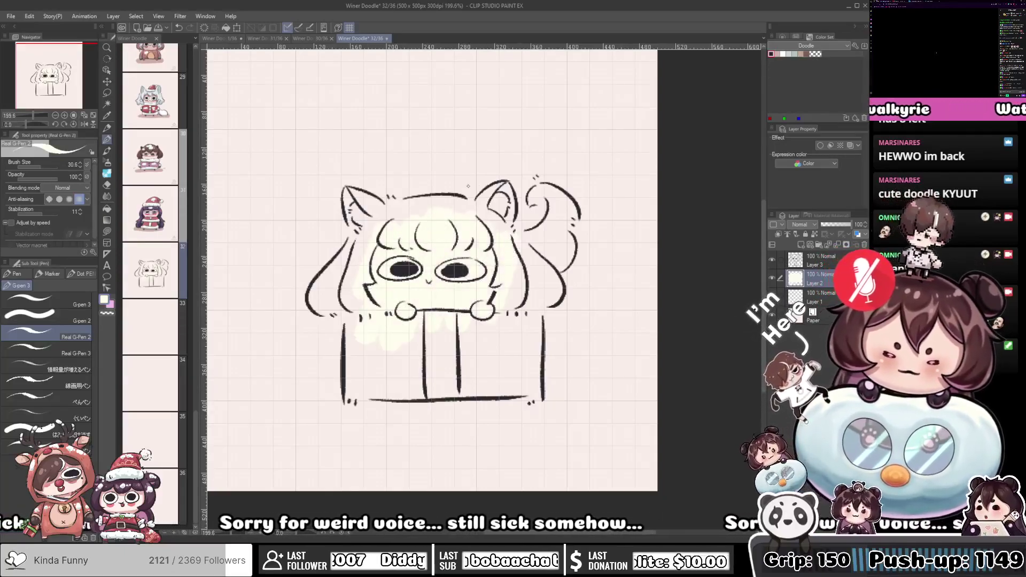
# Shade the face under the fringe and beside the cheeks in grey-brown, and paint red blush under both eyes
pyautogui.press('x')
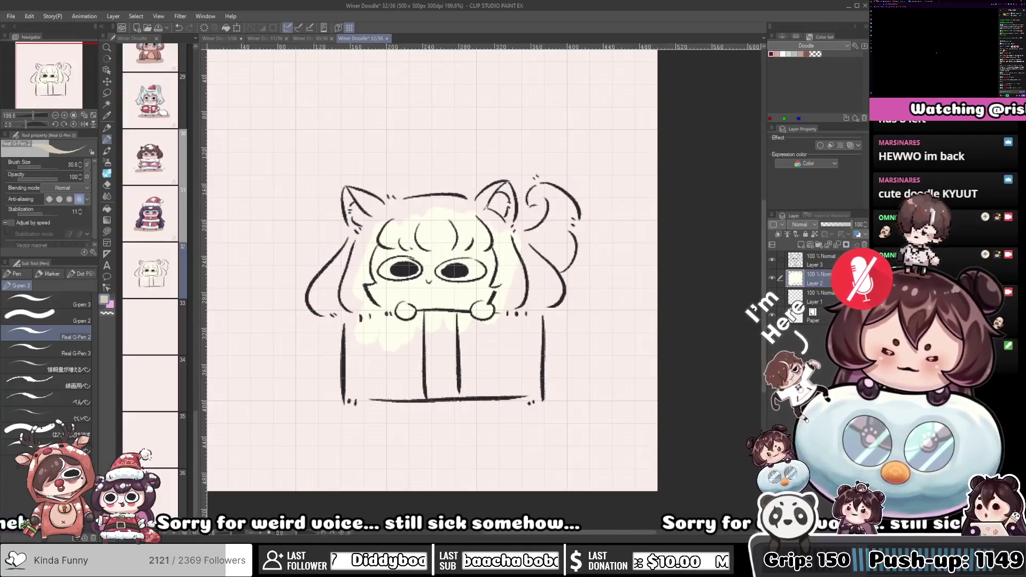
pyautogui.moveTo(380, 276)
pyautogui.mouseDown()
pyautogui.moveTo(389, 234)
pyautogui.moveTo(379, 242)
pyautogui.moveTo(505, 242)
pyautogui.moveTo(490, 251)
pyautogui.moveTo(499, 262)
pyautogui.moveTo(489, 289)
pyautogui.moveTo(516, 261)
pyautogui.mouseUp()
pyautogui.press('x')
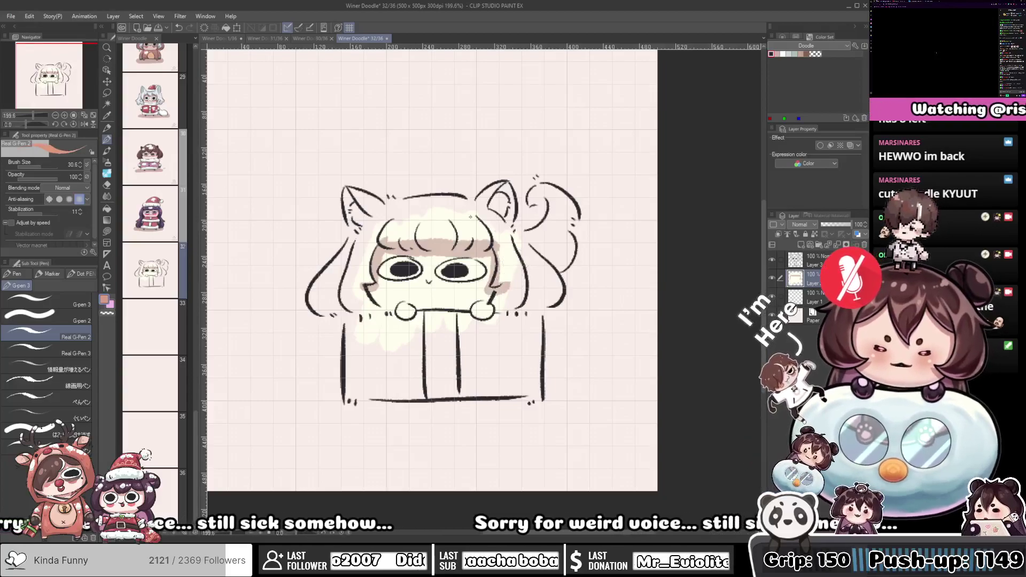
pyautogui.click(471, 218)
pyautogui.moveTo(446, 282); pyautogui.dragTo(470, 283)
pyautogui.hotkey('ctrl', 'z')
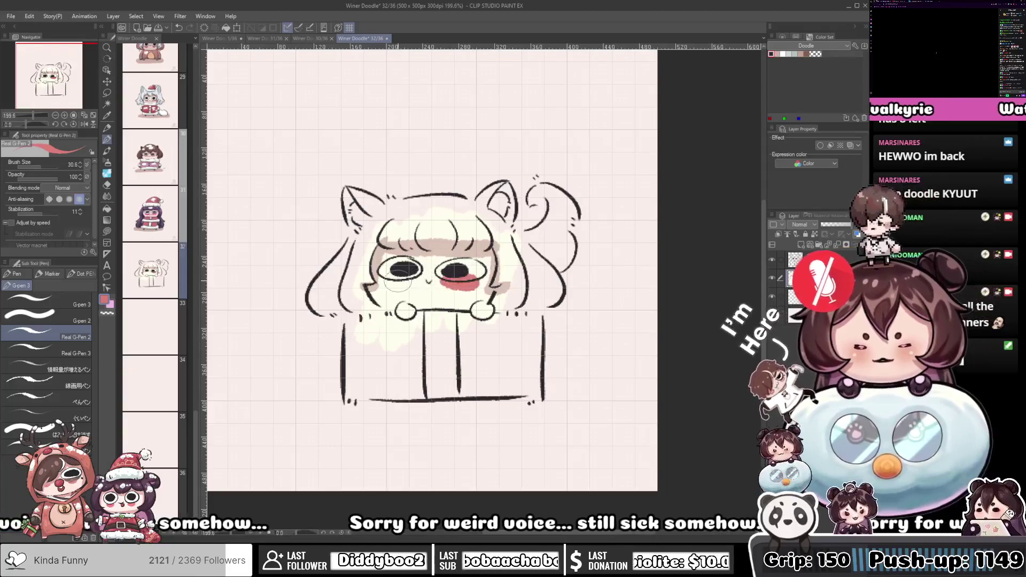
pyautogui.moveTo(403, 281); pyautogui.dragTo(393, 283)
# Paint the whites of both eyes and add soft grey-brown shading to the two hands
pyautogui.keyDown('alt'); pyautogui.click(399, 262); pyautogui.keyUp('alt')
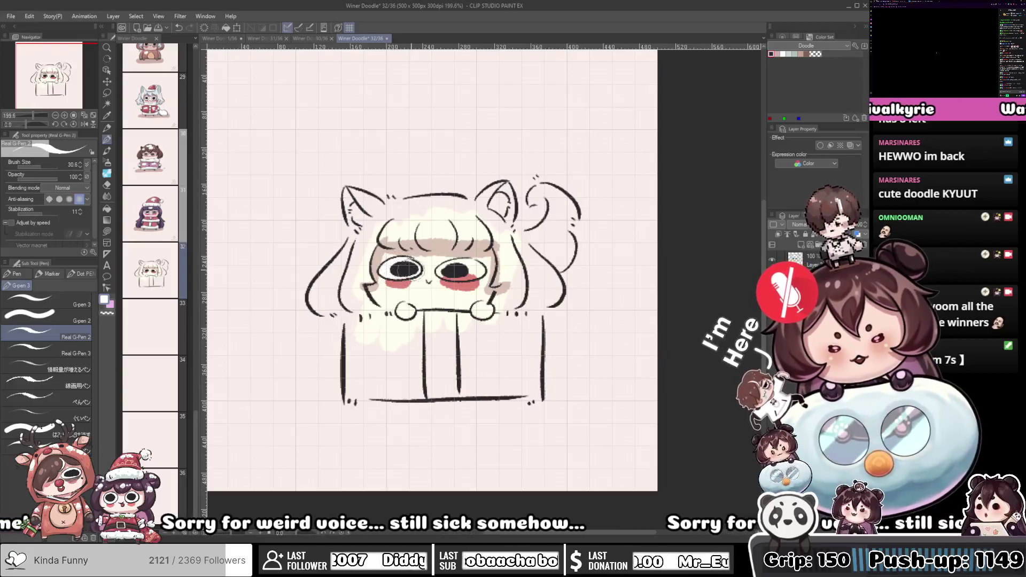
pyautogui.moveTo(408, 271); pyautogui.dragTo(387, 266)
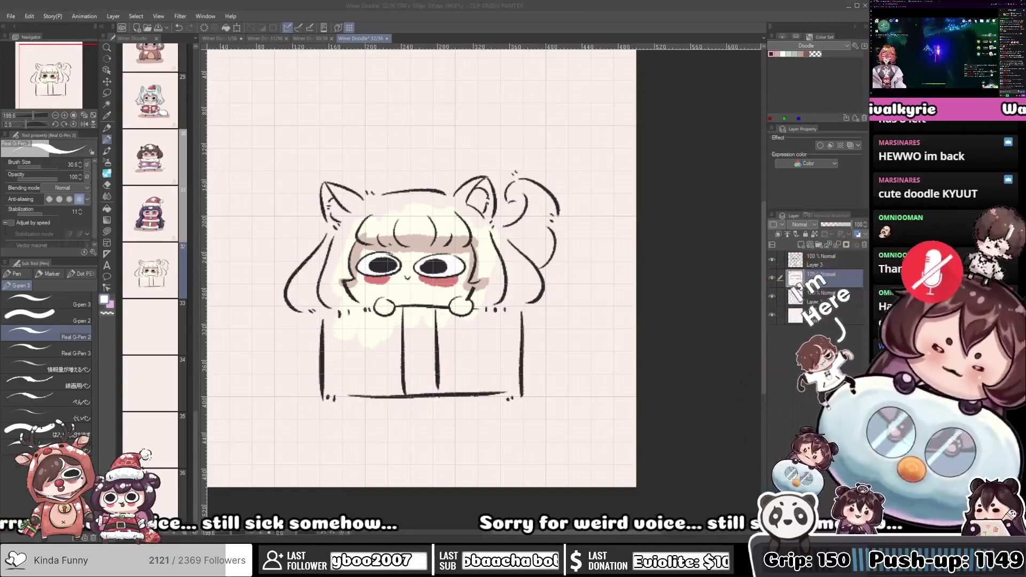
pyautogui.click(532, 240)
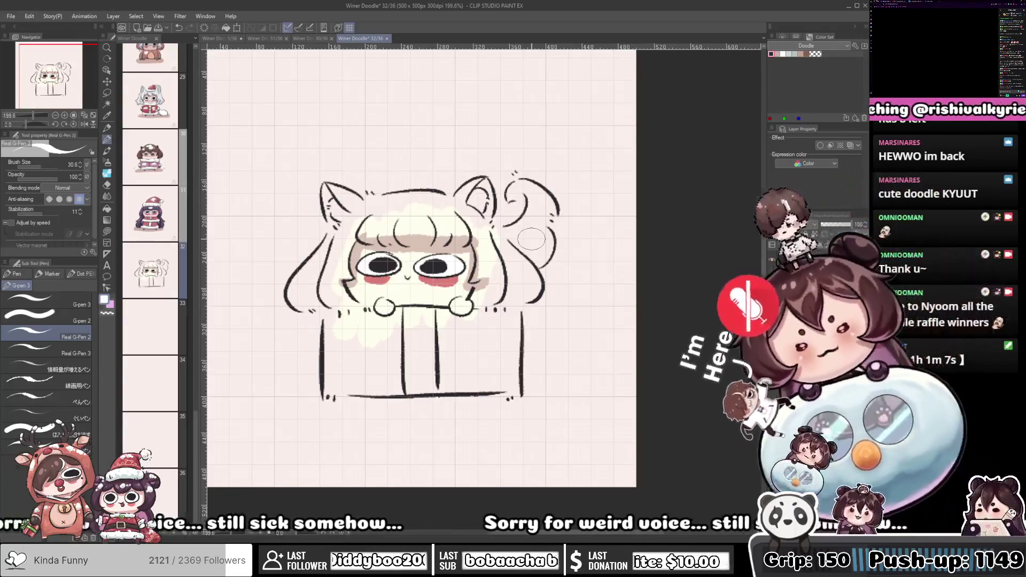
pyautogui.keyDown('alt'); pyautogui.click(420, 246); pyautogui.keyUp('alt')
pyautogui.moveTo(375, 314)
pyautogui.mouseDown()
pyautogui.moveTo(436, 294)
pyautogui.moveTo(467, 312)
pyautogui.mouseUp()
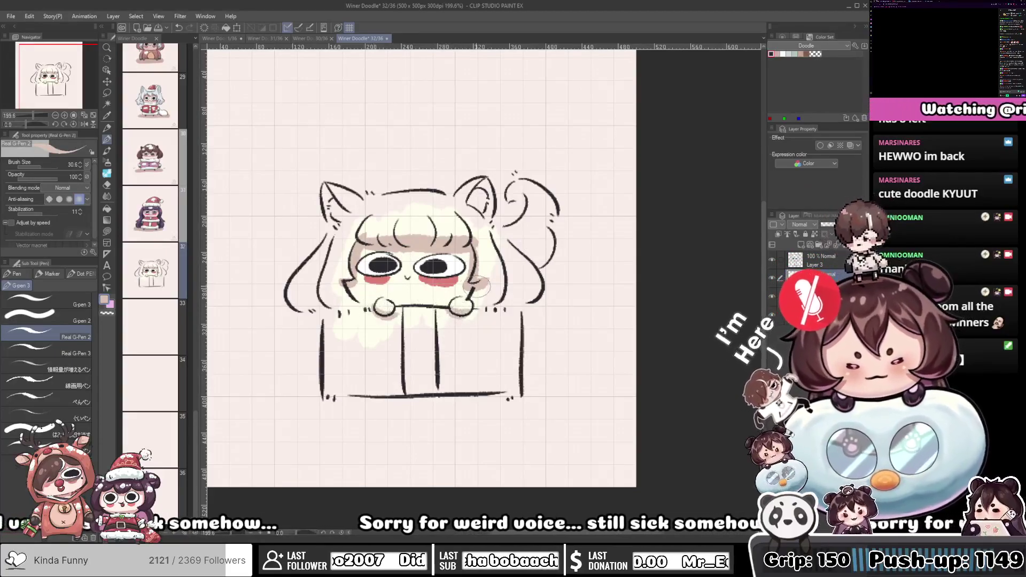
pyautogui.moveTo(395, 309); pyautogui.dragTo(432, 330)
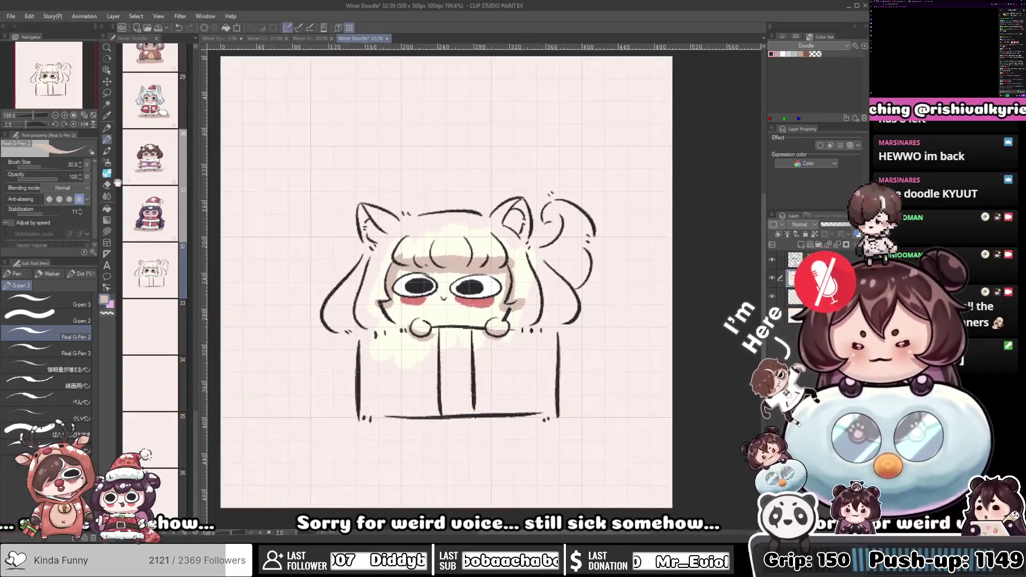
# Fill the hair, both cat ears and the curled tail with light pink, cleaning up the edges
pyautogui.moveTo(422, 257)
pyautogui.mouseDown()
pyautogui.moveTo(398, 250)
pyautogui.moveTo(503, 253)
pyautogui.moveTo(411, 252)
pyautogui.moveTo(450, 254)
pyautogui.moveTo(430, 241)
pyautogui.moveTo(454, 231)
pyautogui.moveTo(485, 246)
pyautogui.moveTo(454, 222)
pyautogui.mouseUp()
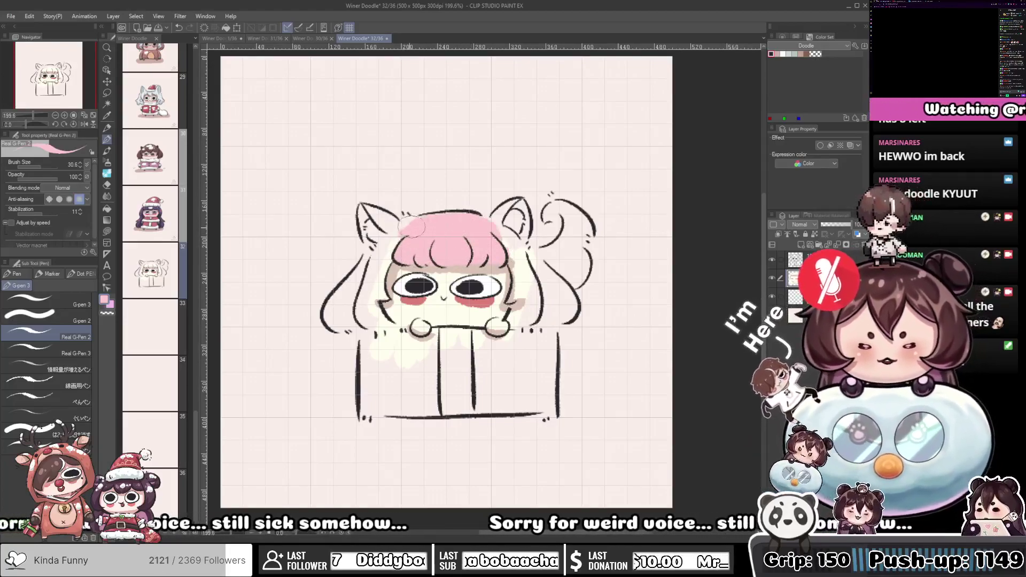
pyautogui.moveTo(367, 222)
pyautogui.mouseDown()
pyautogui.moveTo(405, 233)
pyautogui.moveTo(383, 221)
pyautogui.moveTo(420, 220)
pyautogui.moveTo(382, 239)
pyautogui.moveTo(368, 213)
pyautogui.moveTo(376, 254)
pyautogui.moveTo(393, 253)
pyautogui.moveTo(377, 283)
pyautogui.moveTo(386, 298)
pyautogui.moveTo(379, 289)
pyautogui.moveTo(385, 299)
pyautogui.moveTo(372, 298)
pyautogui.moveTo(382, 242)
pyautogui.moveTo(329, 312)
pyautogui.moveTo(361, 274)
pyautogui.moveTo(334, 302)
pyautogui.moveTo(340, 323)
pyautogui.moveTo(328, 313)
pyautogui.moveTo(345, 327)
pyautogui.moveTo(358, 287)
pyautogui.moveTo(357, 309)
pyautogui.moveTo(337, 306)
pyautogui.moveTo(366, 308)
pyautogui.moveTo(373, 320)
pyautogui.moveTo(372, 307)
pyautogui.moveTo(387, 323)
pyautogui.moveTo(358, 313)
pyautogui.moveTo(387, 323)
pyautogui.moveTo(364, 308)
pyautogui.mouseUp()
pyautogui.moveTo(507, 251)
pyautogui.mouseDown()
pyautogui.moveTo(398, 252)
pyautogui.moveTo(395, 236)
pyautogui.moveTo(347, 220)
pyautogui.moveTo(374, 222)
pyautogui.moveTo(403, 243)
pyautogui.moveTo(415, 289)
pyautogui.moveTo(399, 307)
pyautogui.moveTo(419, 283)
pyautogui.moveTo(403, 323)
pyautogui.moveTo(426, 291)
pyautogui.moveTo(422, 315)
pyautogui.moveTo(409, 252)
pyautogui.moveTo(463, 308)
pyautogui.moveTo(433, 318)
pyautogui.moveTo(452, 310)
pyautogui.mouseUp()
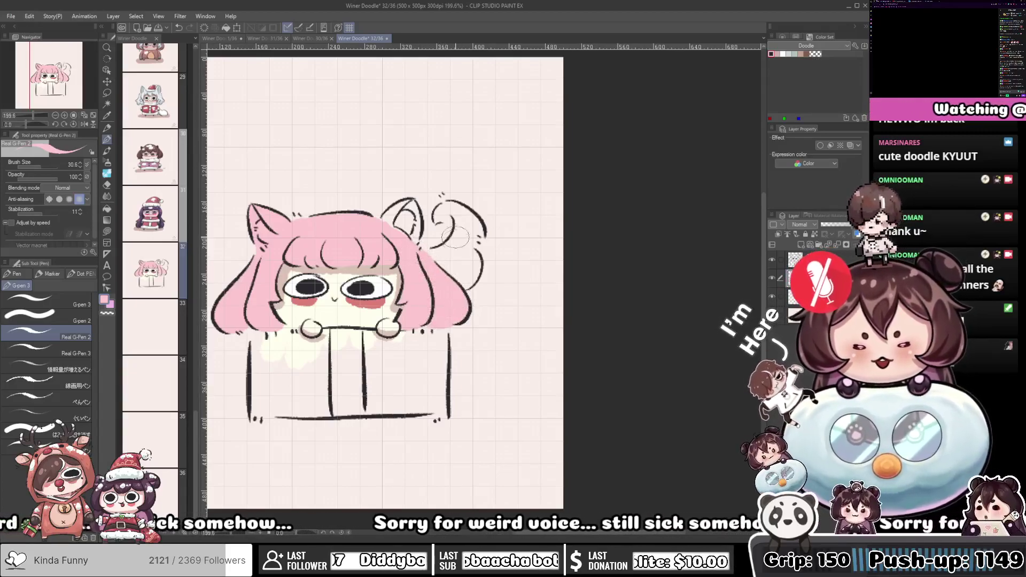
pyautogui.moveTo(423, 258)
pyautogui.mouseDown()
pyautogui.moveTo(462, 241)
pyautogui.moveTo(461, 219)
pyautogui.moveTo(448, 209)
pyautogui.moveTo(436, 218)
pyautogui.moveTo(455, 221)
pyautogui.moveTo(436, 219)
pyautogui.moveTo(442, 209)
pyautogui.moveTo(466, 213)
pyautogui.moveTo(472, 229)
pyautogui.moveTo(462, 278)
pyautogui.moveTo(471, 260)
pyautogui.moveTo(472, 272)
pyautogui.moveTo(450, 276)
pyautogui.moveTo(445, 261)
pyautogui.moveTo(463, 228)
pyautogui.moveTo(427, 255)
pyautogui.moveTo(405, 235)
pyautogui.moveTo(406, 221)
pyautogui.moveTo(387, 222)
pyautogui.moveTo(405, 210)
pyautogui.moveTo(416, 239)
pyautogui.moveTo(411, 206)
pyautogui.mouseUp()
pyautogui.press('c')
pyautogui.moveTo(485, 236)
pyautogui.mouseDown()
pyautogui.moveTo(488, 280)
pyautogui.moveTo(488, 265)
pyautogui.moveTo(475, 289)
pyautogui.moveTo(459, 278)
pyautogui.moveTo(488, 287)
pyautogui.mouseUp()
# Shade the lower right part of the fringe with a darker mauve pink
pyautogui.keyDown('alt'); pyautogui.click(415, 252); pyautogui.keyUp('alt')
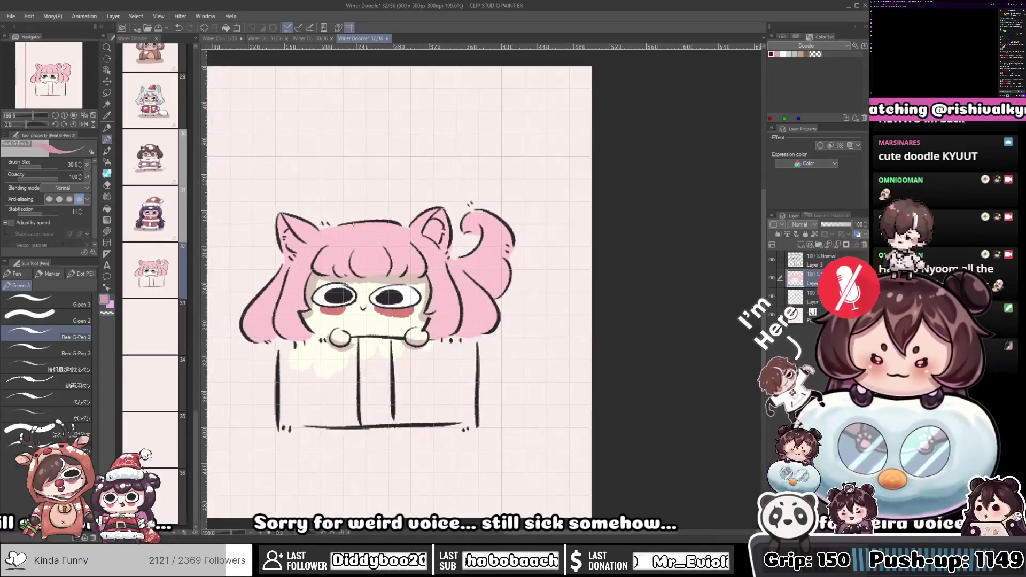
pyautogui.moveTo(406, 268); pyautogui.dragTo(416, 270)
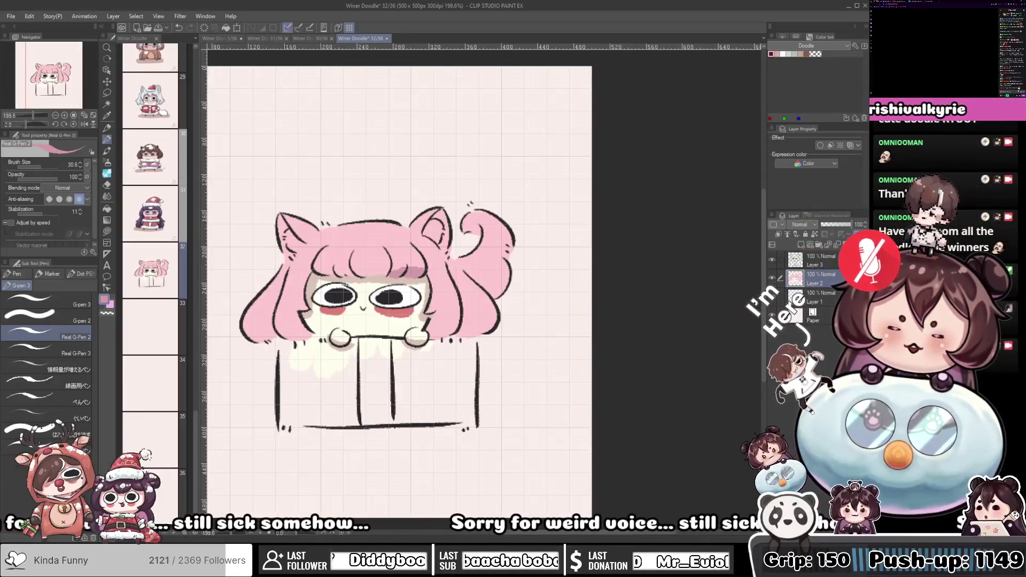
pyautogui.scroll(-5, 428, 310)
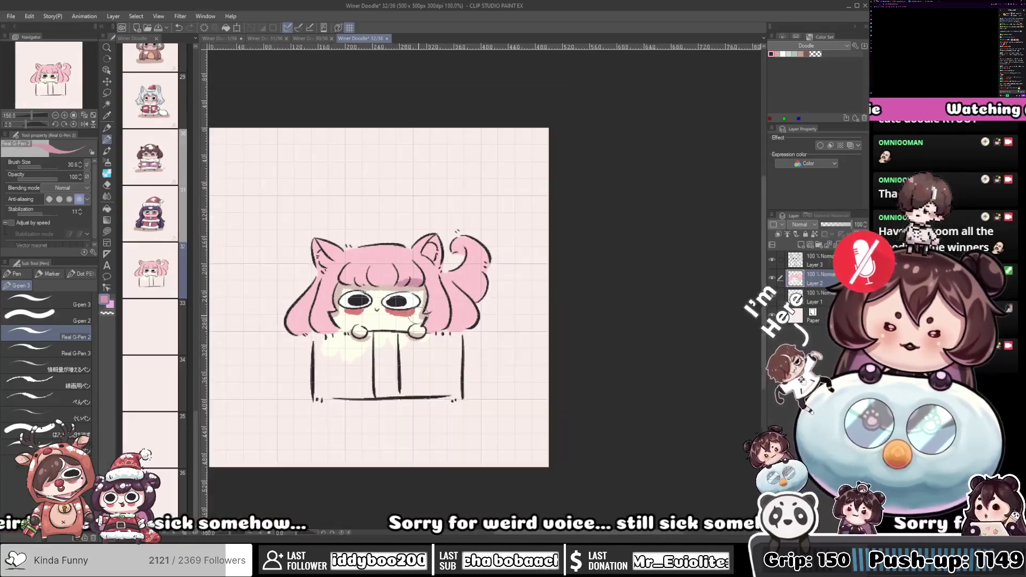
pyautogui.scroll(4, 364, 315)
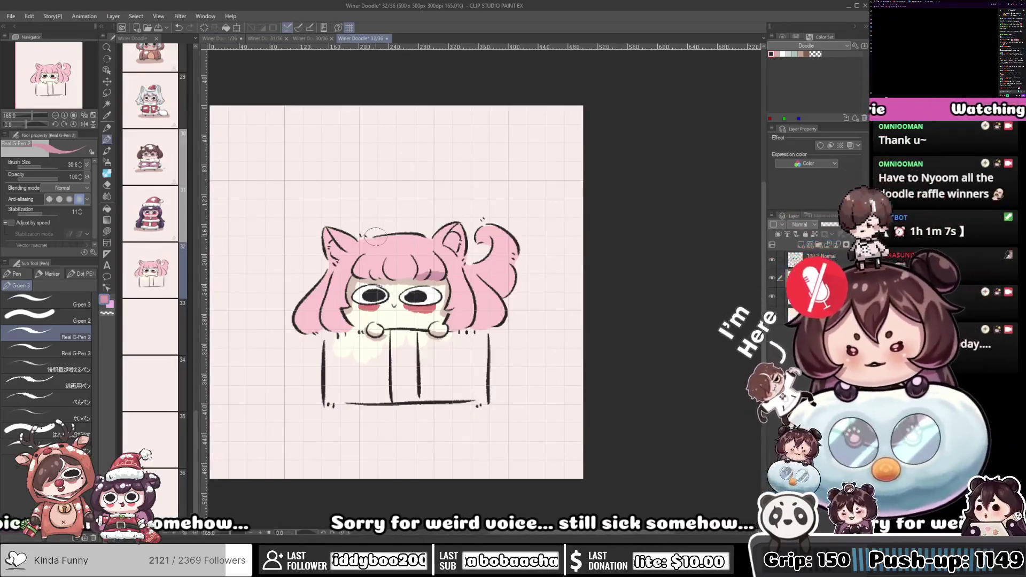
pyautogui.scroll(2, 376, 235)
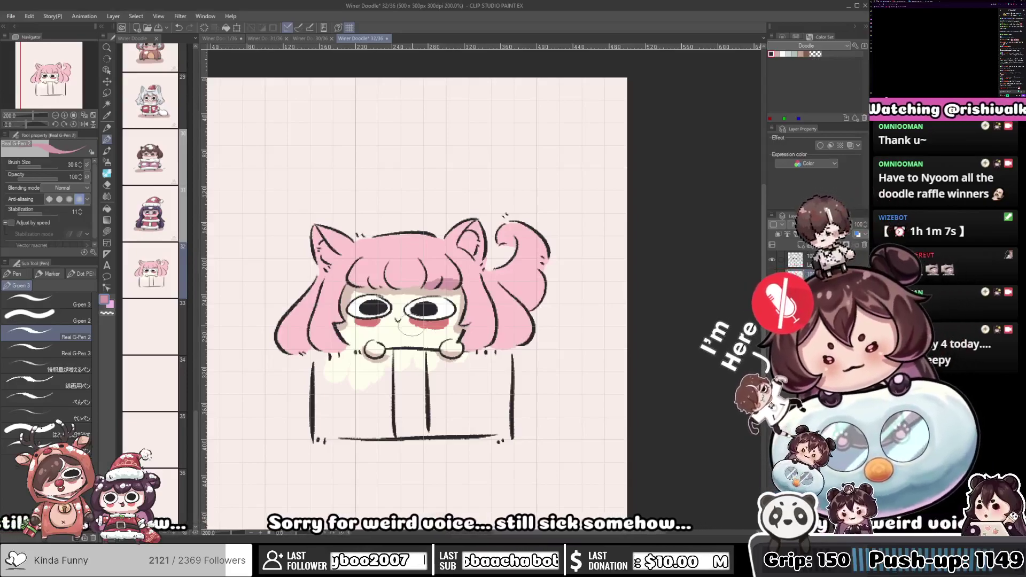
# Add darker pink shading along the rest of the fringe, the tip of the left hair lock and inside the left ear
pyautogui.moveTo(420, 277)
pyautogui.mouseDown()
pyautogui.moveTo(397, 285)
pyautogui.moveTo(403, 272)
pyautogui.moveTo(378, 269)
pyautogui.moveTo(403, 282)
pyautogui.moveTo(363, 280)
pyautogui.moveTo(351, 319)
pyautogui.moveTo(362, 313)
pyautogui.moveTo(340, 313)
pyautogui.moveTo(339, 337)
pyautogui.moveTo(364, 326)
pyautogui.moveTo(337, 320)
pyautogui.moveTo(351, 347)
pyautogui.moveTo(361, 329)
pyautogui.moveTo(302, 340)
pyautogui.moveTo(306, 328)
pyautogui.moveTo(343, 331)
pyautogui.moveTo(300, 331)
pyautogui.moveTo(328, 350)
pyautogui.moveTo(305, 347)
pyautogui.mouseUp()
pyautogui.hotkey('ctrl', 'z')
pyautogui.hotkey('ctrl', 'z')
pyautogui.press('x')
pyautogui.hotkey('ctrl', 'z')
pyautogui.keyDown('alt'); pyautogui.click(312, 342); pyautogui.keyUp('alt')
pyautogui.press('x')
pyautogui.moveTo(359, 314); pyautogui.dragTo(330, 328)
pyautogui.moveTo(319, 258)
pyautogui.mouseDown()
pyautogui.moveTo(313, 247)
pyautogui.moveTo(323, 274)
pyautogui.mouseUp()
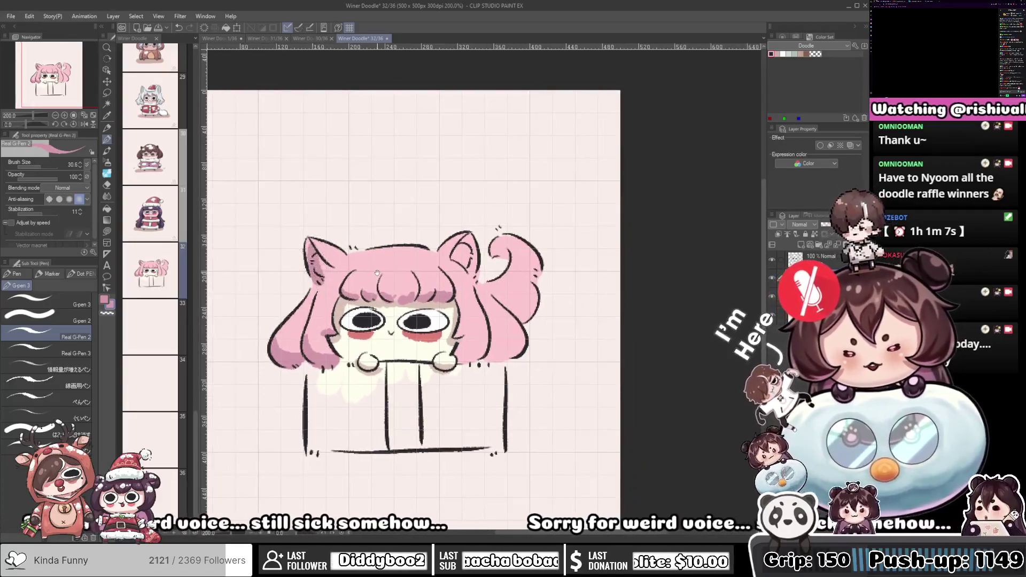
# Add darker pink shading inside the right ear, on the right hair lock and along the curled tail
pyautogui.moveTo(396, 270); pyautogui.dragTo(360, 260)
pyautogui.moveTo(429, 230); pyautogui.dragTo(426, 235)
pyautogui.moveTo(429, 246)
pyautogui.mouseDown()
pyautogui.moveTo(452, 258)
pyautogui.moveTo(421, 249)
pyautogui.mouseUp()
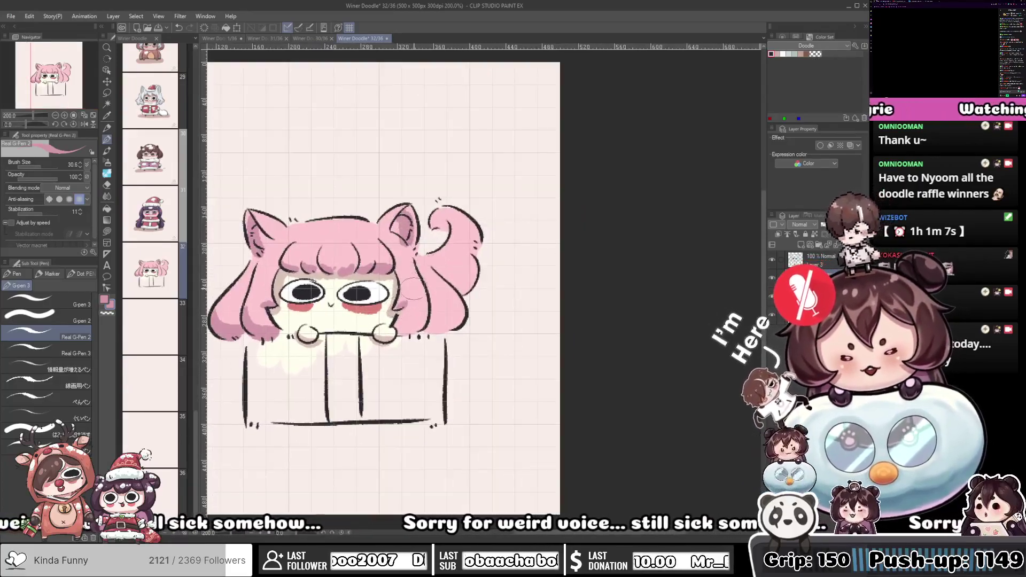
pyautogui.moveTo(406, 312)
pyautogui.mouseDown()
pyautogui.moveTo(429, 294)
pyautogui.moveTo(433, 322)
pyautogui.moveTo(417, 328)
pyautogui.moveTo(441, 327)
pyautogui.moveTo(460, 303)
pyautogui.mouseUp()
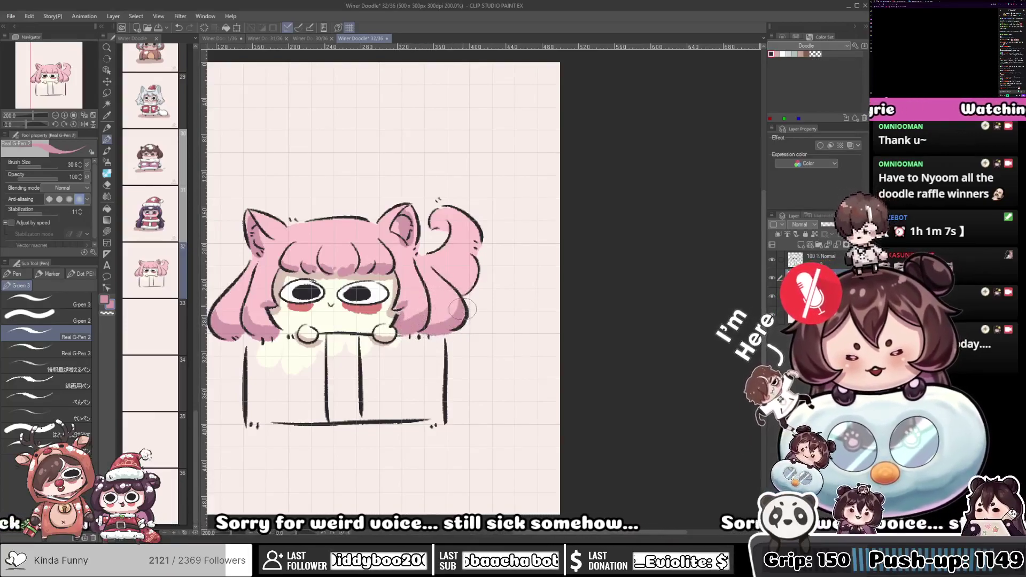
pyautogui.moveTo(443, 304)
pyautogui.mouseDown()
pyautogui.moveTo(407, 320)
pyautogui.moveTo(387, 313)
pyautogui.mouseUp()
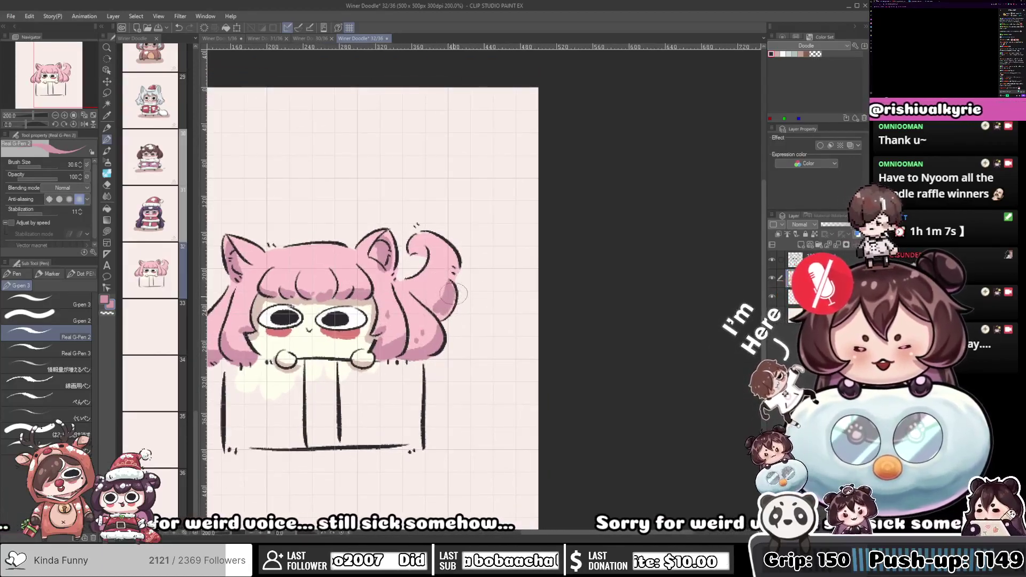
pyautogui.moveTo(451, 301)
pyautogui.mouseDown()
pyautogui.moveTo(435, 315)
pyautogui.moveTo(450, 300)
pyautogui.mouseUp()
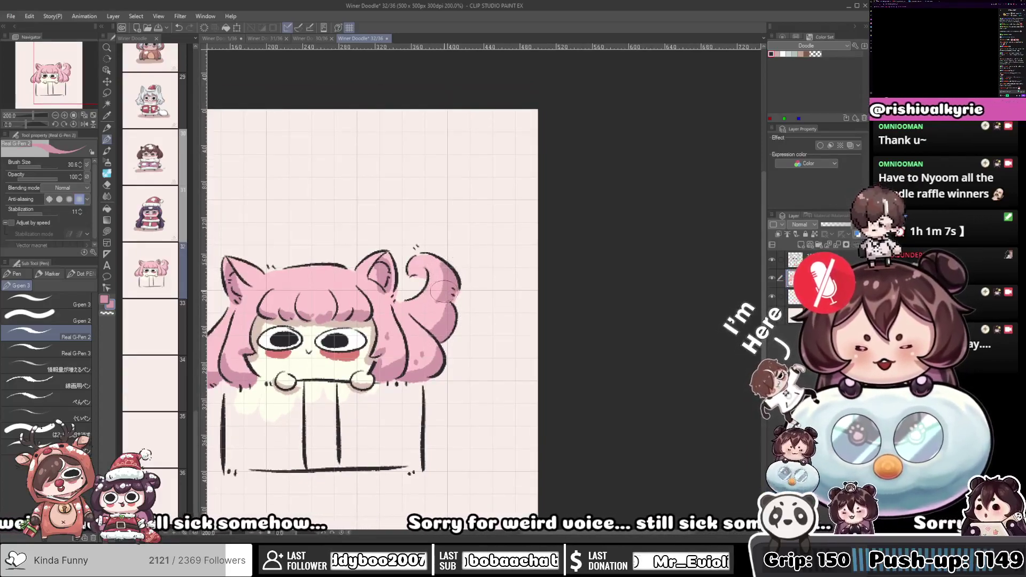
pyautogui.hscroll(-1, 449, 291)
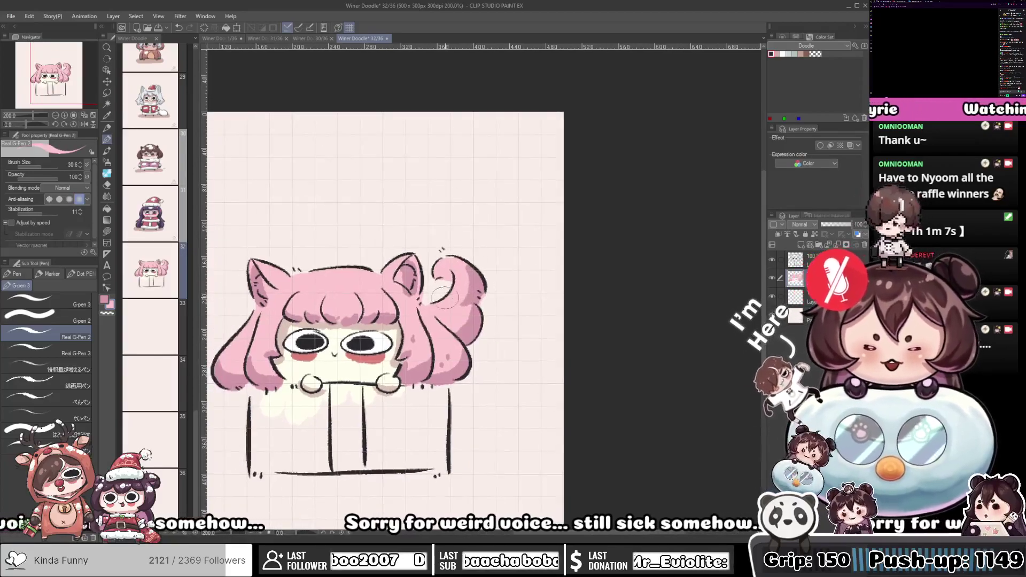
# Dab pale highlights on the top of the hair, the side locks and the curled tail
pyautogui.keyDown('alt'); pyautogui.click(399, 247); pyautogui.keyUp('alt')
pyautogui.moveTo(293, 283); pyautogui.dragTo(381, 274)
pyautogui.moveTo(452, 266); pyautogui.dragTo(451, 271)
pyautogui.click(443, 272)
pyautogui.moveTo(350, 306)
pyautogui.mouseDown()
pyautogui.moveTo(370, 291)
pyautogui.moveTo(332, 315)
pyautogui.mouseUp()
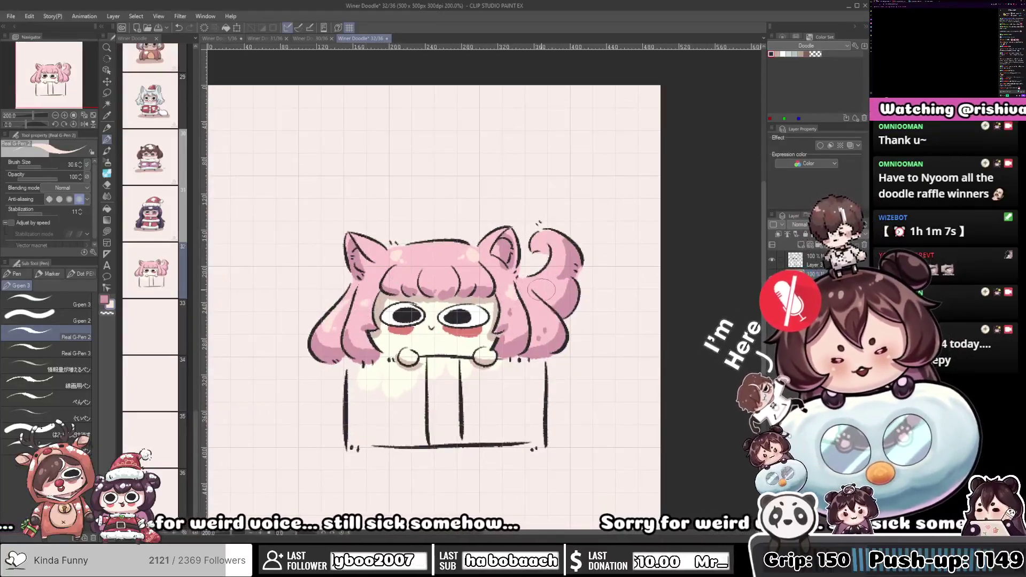
pyautogui.moveTo(535, 295); pyautogui.dragTo(567, 267)
# Fill the gift box on both sides of the ribbon with muted red, cleaning up the edges
pyautogui.keyDown('alt'); pyautogui.click(479, 303); pyautogui.keyUp('alt')
pyautogui.moveTo(419, 350)
pyautogui.mouseDown()
pyautogui.moveTo(398, 366)
pyautogui.moveTo(388, 334)
pyautogui.moveTo(412, 363)
pyautogui.moveTo(408, 337)
pyautogui.moveTo(386, 345)
pyautogui.moveTo(390, 386)
pyautogui.moveTo(380, 333)
pyautogui.moveTo(443, 347)
pyautogui.moveTo(465, 334)
pyautogui.moveTo(452, 377)
pyautogui.moveTo(427, 365)
pyautogui.moveTo(393, 398)
pyautogui.moveTo(385, 388)
pyautogui.moveTo(386, 411)
pyautogui.moveTo(460, 409)
pyautogui.moveTo(436, 386)
pyautogui.mouseUp()
pyautogui.moveTo(463, 350)
pyautogui.mouseDown()
pyautogui.moveTo(343, 397)
pyautogui.moveTo(388, 385)
pyautogui.moveTo(373, 377)
pyautogui.moveTo(454, 376)
pyautogui.moveTo(448, 438)
pyautogui.moveTo(442, 389)
pyautogui.moveTo(411, 419)
pyautogui.moveTo(432, 378)
pyautogui.moveTo(410, 402)
pyautogui.moveTo(415, 383)
pyautogui.moveTo(404, 398)
pyautogui.moveTo(402, 389)
pyautogui.moveTo(395, 411)
pyautogui.moveTo(397, 380)
pyautogui.moveTo(398, 392)
pyautogui.moveTo(377, 381)
pyautogui.moveTo(380, 414)
pyautogui.moveTo(394, 404)
pyautogui.moveTo(398, 423)
pyautogui.moveTo(376, 449)
pyautogui.moveTo(434, 439)
pyautogui.moveTo(440, 443)
pyautogui.moveTo(399, 452)
pyautogui.moveTo(452, 447)
pyautogui.moveTo(439, 455)
pyautogui.moveTo(421, 445)
pyautogui.moveTo(416, 465)
pyautogui.moveTo(407, 463)
pyautogui.moveTo(468, 455)
pyautogui.mouseUp()
pyautogui.press('c')
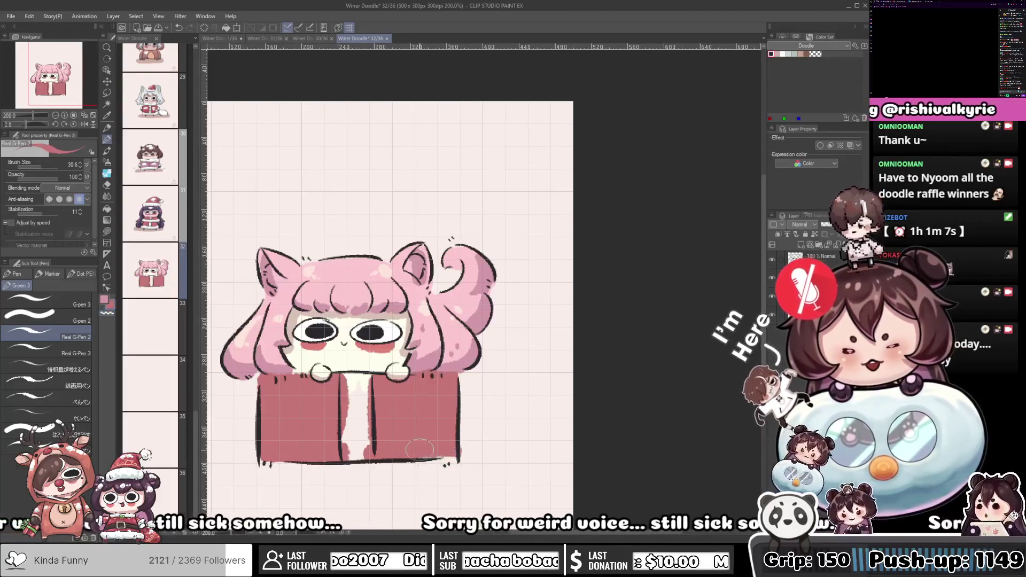
pyautogui.moveTo(420, 441)
pyautogui.mouseDown()
pyautogui.moveTo(448, 395)
pyautogui.moveTo(447, 413)
pyautogui.mouseUp()
# Paint the vertical ribbon down the middle of the gift box bright green
pyautogui.keyDown('alt'); pyautogui.click(393, 314); pyautogui.keyUp('alt')
pyautogui.keyDown('alt'); pyautogui.click(397, 313); pyautogui.keyUp('alt')
pyautogui.keyDown('alt'); pyautogui.click(421, 326); pyautogui.keyUp('alt')
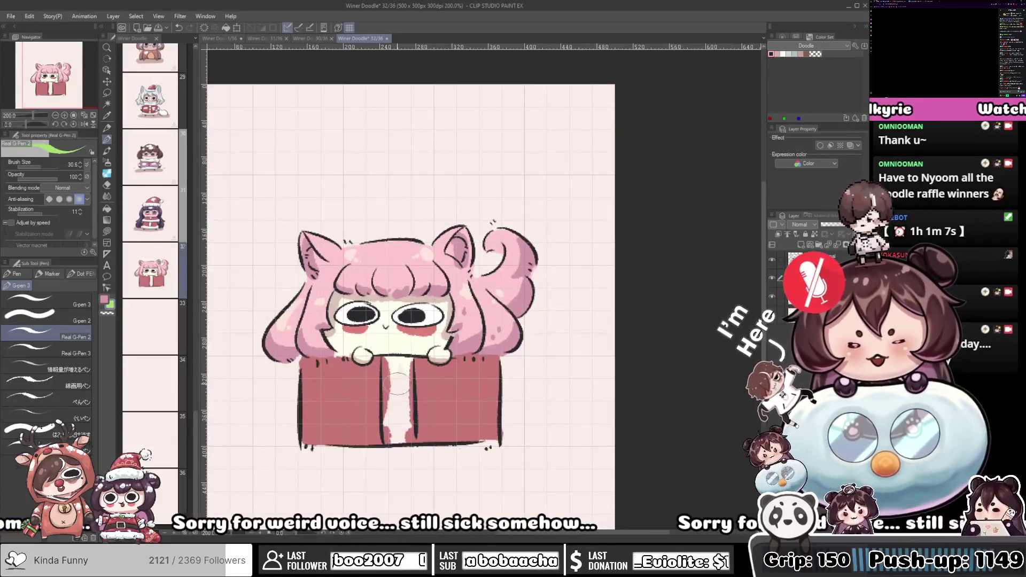
pyautogui.moveTo(389, 366)
pyautogui.mouseDown()
pyautogui.moveTo(409, 381)
pyautogui.moveTo(403, 369)
pyautogui.moveTo(397, 384)
pyautogui.moveTo(410, 359)
pyautogui.moveTo(406, 406)
pyautogui.moveTo(394, 418)
pyautogui.moveTo(390, 404)
pyautogui.moveTo(387, 440)
pyautogui.moveTo(399, 410)
pyautogui.moveTo(407, 436)
pyautogui.moveTo(399, 437)
pyautogui.moveTo(409, 439)
pyautogui.moveTo(403, 390)
pyautogui.mouseUp()
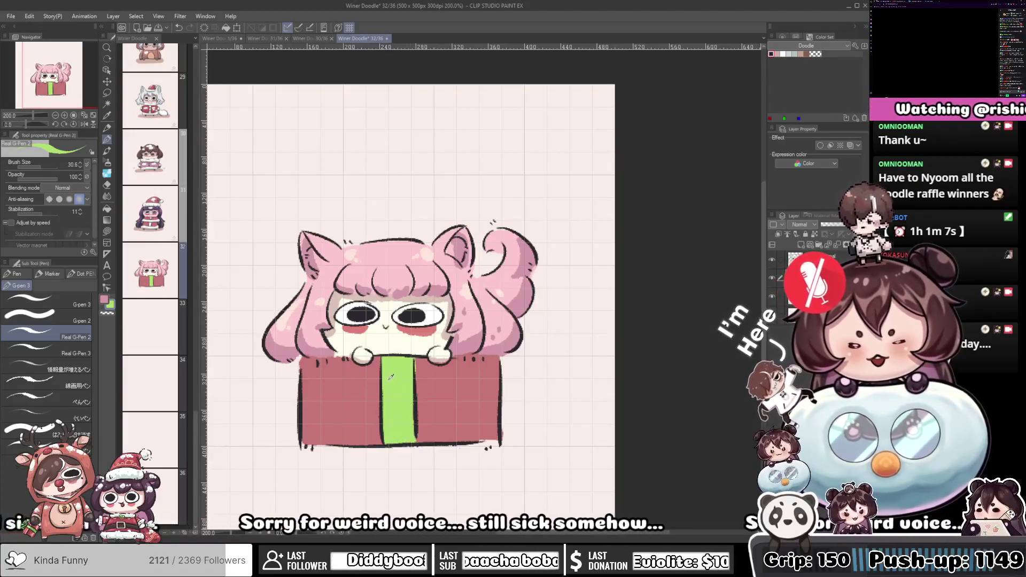
# Brush lighter red highlights along the upper edge of the gift box on both sides of the ribbon
pyautogui.keyDown('alt'); pyautogui.click(366, 395); pyautogui.keyUp('alt')
pyautogui.keyDown('alt'); pyautogui.click(358, 352); pyautogui.keyUp('alt')
pyautogui.moveTo(308, 372); pyautogui.dragTo(329, 366)
pyautogui.moveTo(472, 365)
pyautogui.mouseDown()
pyautogui.moveTo(499, 360)
pyautogui.moveTo(442, 361)
pyautogui.mouseUp()
pyautogui.keyDown('alt'); pyautogui.click(435, 356); pyautogui.keyUp('alt')
# Dab pale green highlights onto the upper and middle part of the gift box's green ribbon
pyautogui.keyDown('alt'); pyautogui.click(420, 375); pyautogui.keyUp('alt')
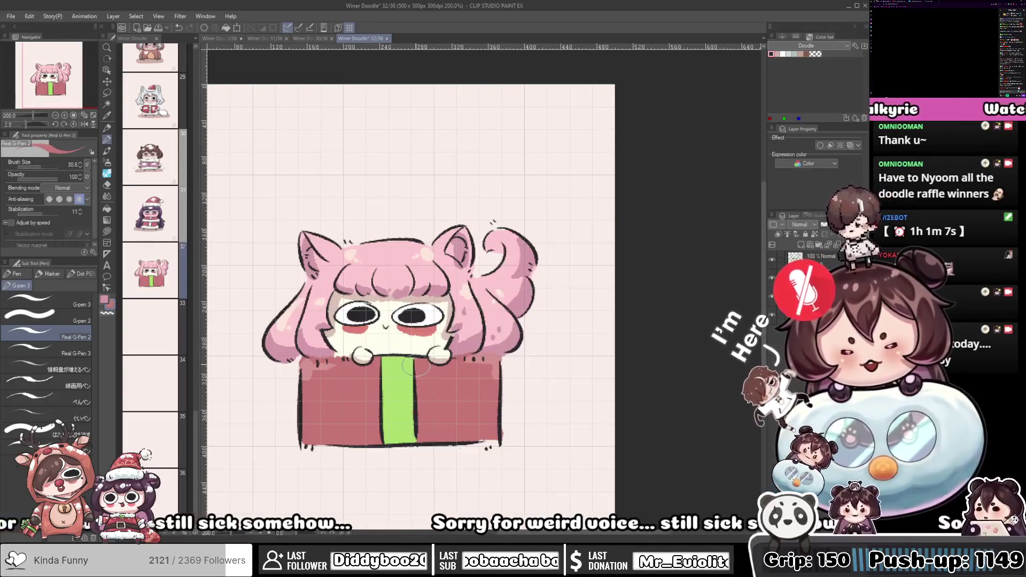
pyautogui.keyDown('alt'); pyautogui.click(414, 365); pyautogui.keyUp('alt')
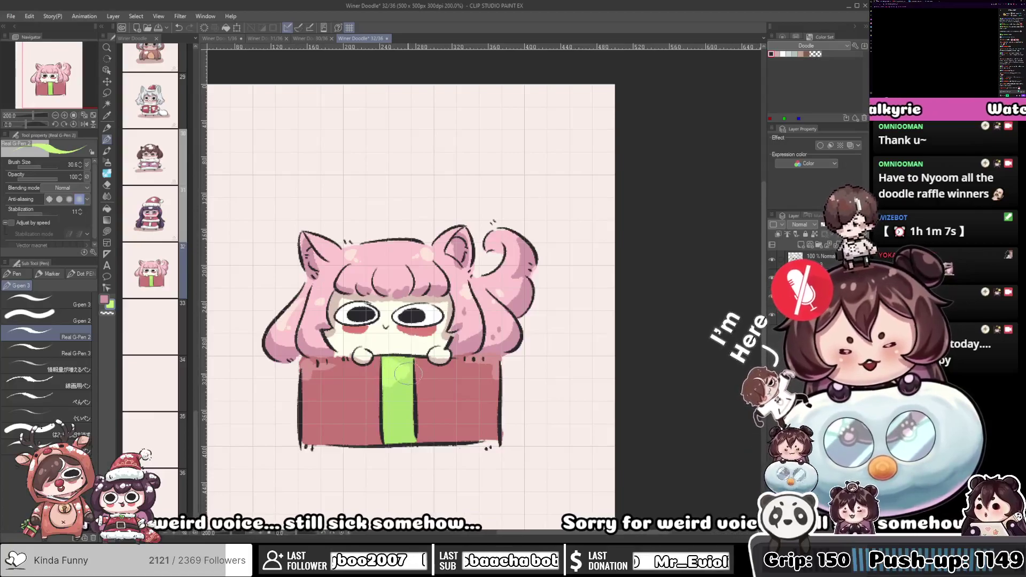
pyautogui.moveTo(399, 398)
pyautogui.mouseDown()
pyautogui.moveTo(409, 384)
pyautogui.moveTo(441, 386)
pyautogui.mouseUp()
# Paint darker red shading along the lower edge of the gift box on both sides of the ribbon
pyautogui.keyDown('alt'); pyautogui.click(440, 385); pyautogui.keyUp('alt')
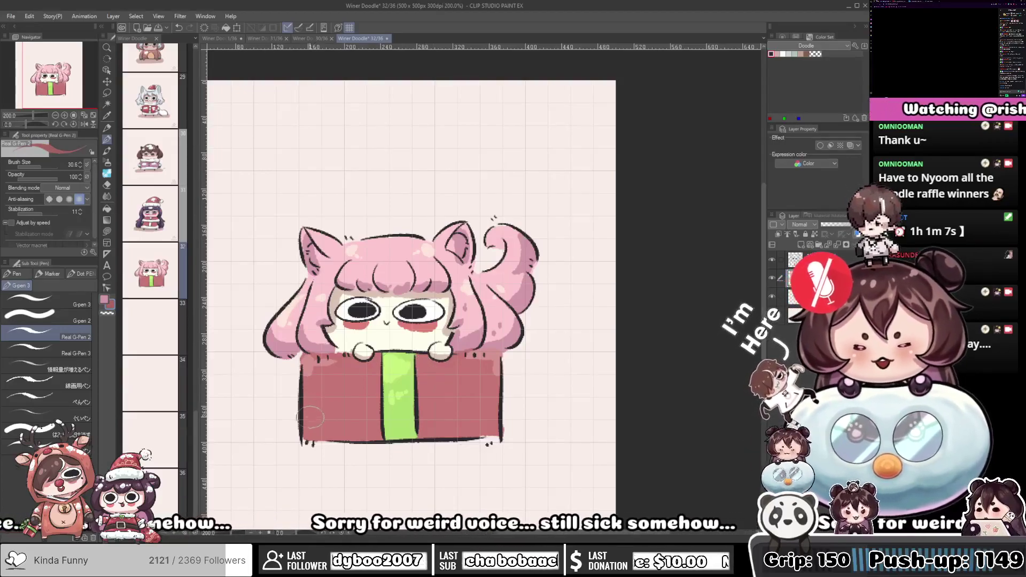
pyautogui.moveTo(306, 432)
pyautogui.mouseDown()
pyautogui.moveTo(379, 432)
pyautogui.moveTo(353, 433)
pyautogui.moveTo(355, 421)
pyautogui.moveTo(373, 418)
pyautogui.moveTo(386, 434)
pyautogui.moveTo(440, 410)
pyautogui.moveTo(421, 429)
pyautogui.moveTo(495, 430)
pyautogui.moveTo(422, 424)
pyautogui.moveTo(448, 424)
pyautogui.mouseUp()
pyautogui.keyDown('alt'); pyautogui.click(388, 423); pyautogui.keyUp('alt')
pyautogui.keyDown('alt'); pyautogui.click(376, 431); pyautogui.keyUp('alt')
pyautogui.click(479, 413)
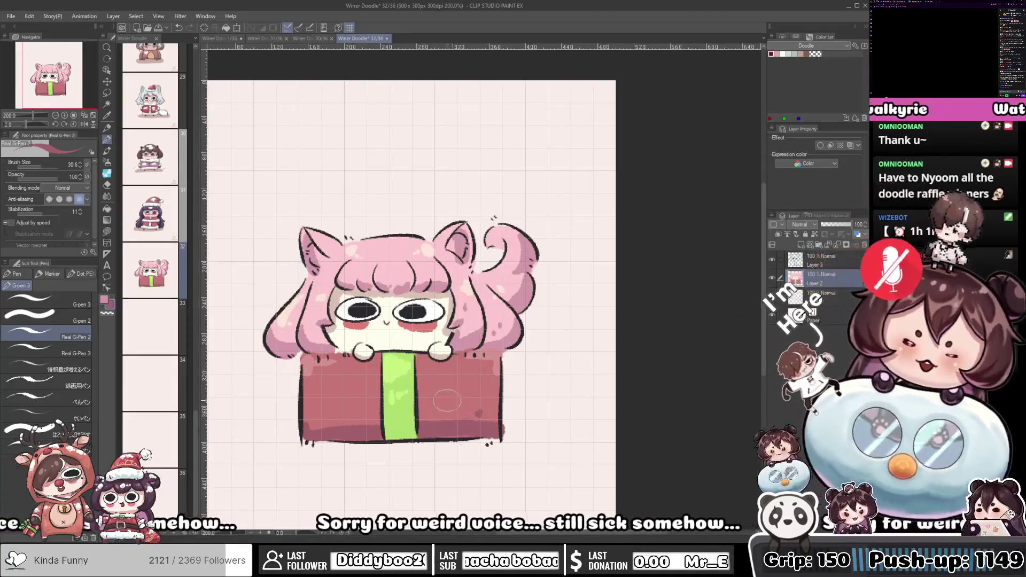
# Paint a wide muted-brown ground shadow beneath the gift box with a brush size of 57.4
pyautogui.moveTo(448, 401); pyautogui.dragTo(548, 283)
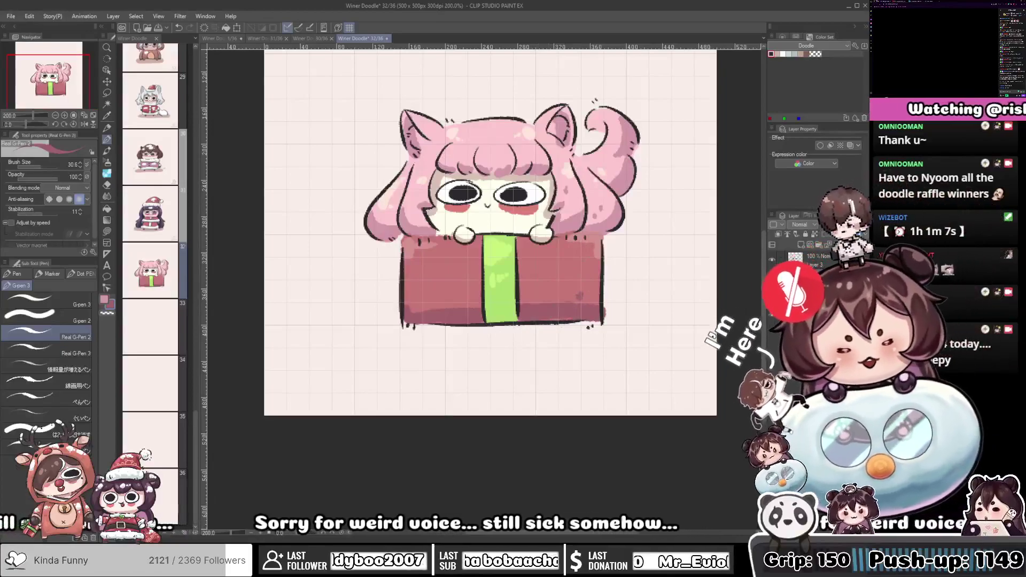
pyautogui.click(777, 54)
pyautogui.moveTo(530, 248); pyautogui.dragTo(554, 249)
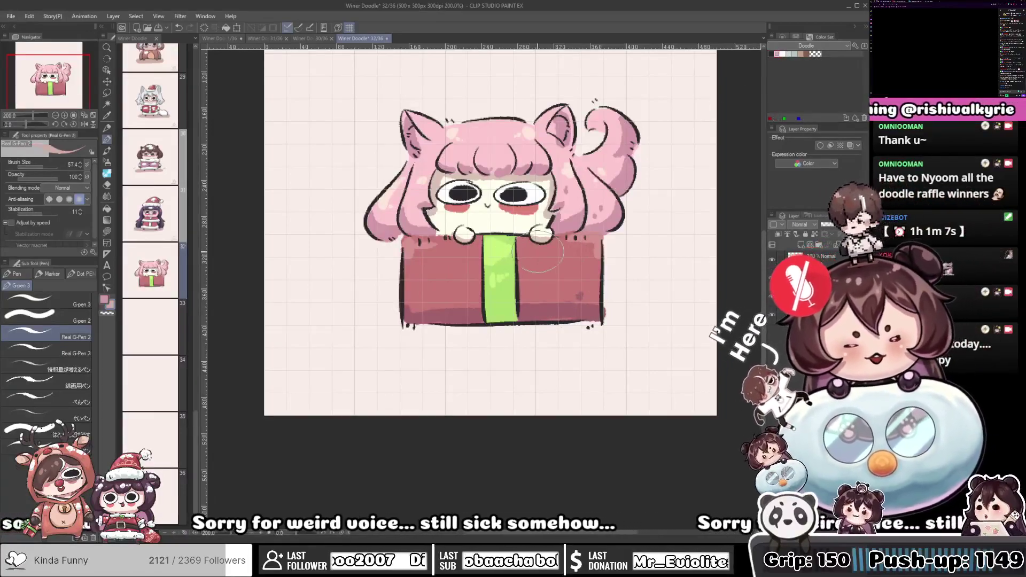
pyautogui.moveTo(501, 283); pyautogui.dragTo(436, 307)
pyautogui.moveTo(347, 342)
pyautogui.mouseDown()
pyautogui.moveTo(316, 355)
pyautogui.moveTo(433, 363)
pyautogui.moveTo(542, 342)
pyautogui.mouseUp()
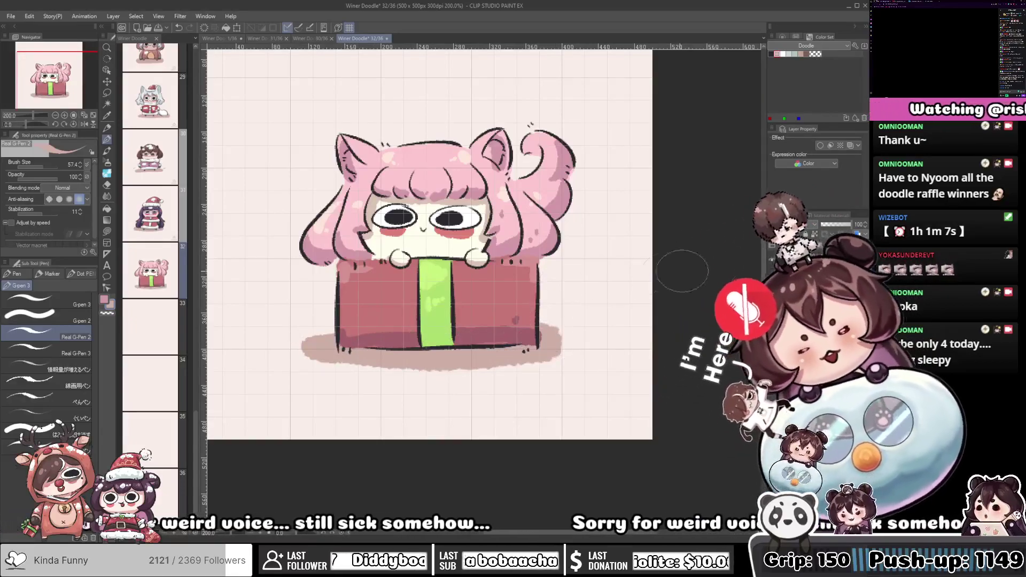
# Decorate both sides of the gift box with thin gold curved lines and rounded swirls, using brush size 5.6
pyautogui.moveTo(331, 297); pyautogui.dragTo(308, 298)
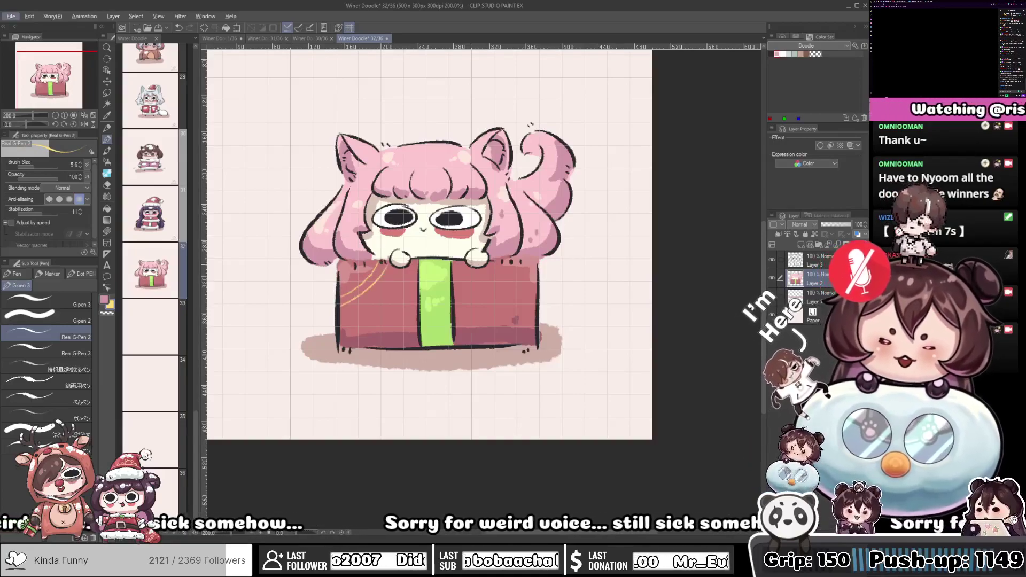
pyautogui.moveTo(384, 254); pyautogui.dragTo(331, 254)
pyautogui.moveTo(405, 304); pyautogui.dragTo(450, 344)
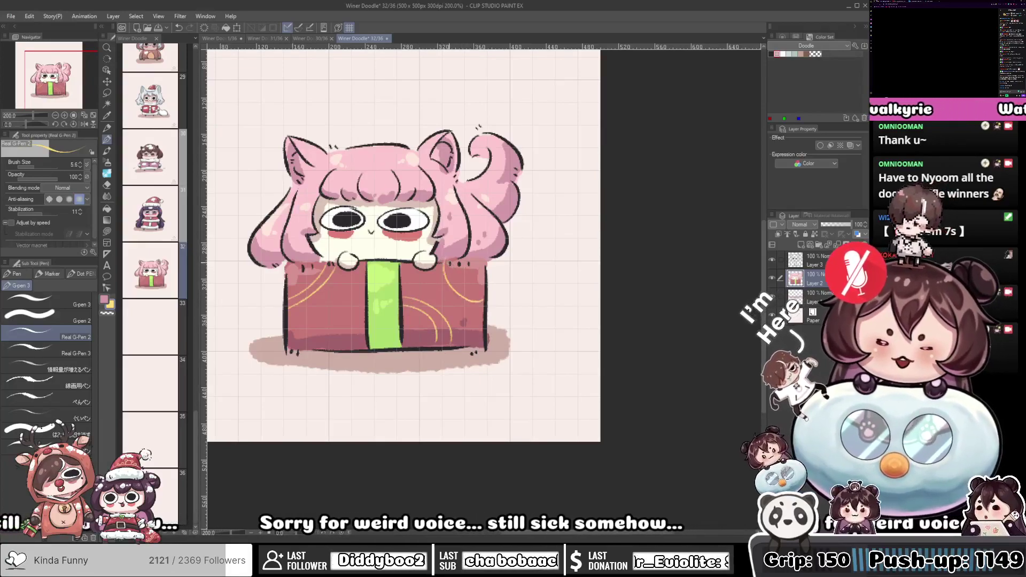
pyautogui.hotkey('ctrl', 'z')
pyautogui.hotkey('ctrl', 'z')
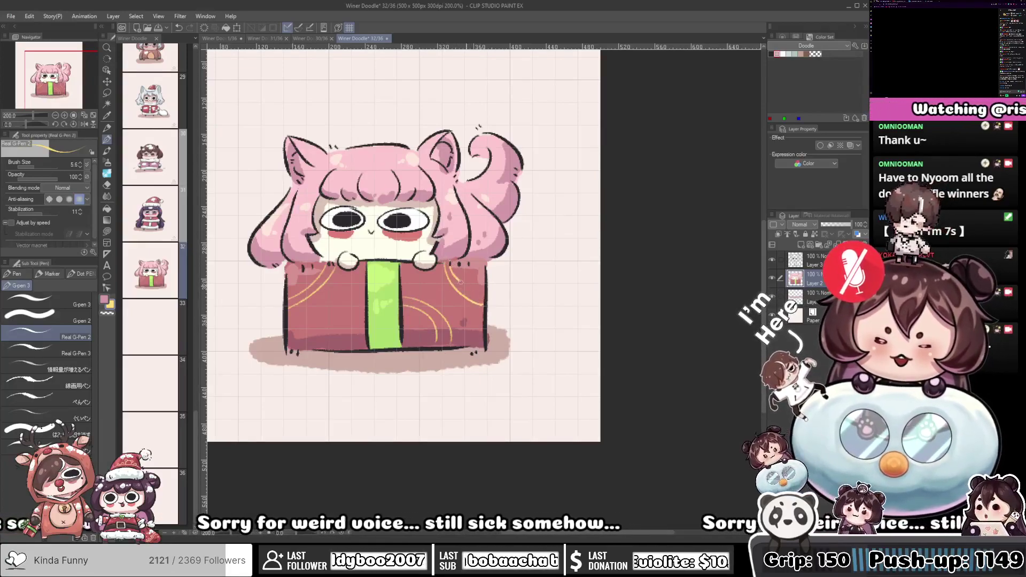
pyautogui.moveTo(339, 329)
pyautogui.mouseDown()
pyautogui.moveTo(397, 324)
pyautogui.moveTo(430, 289)
pyautogui.mouseUp()
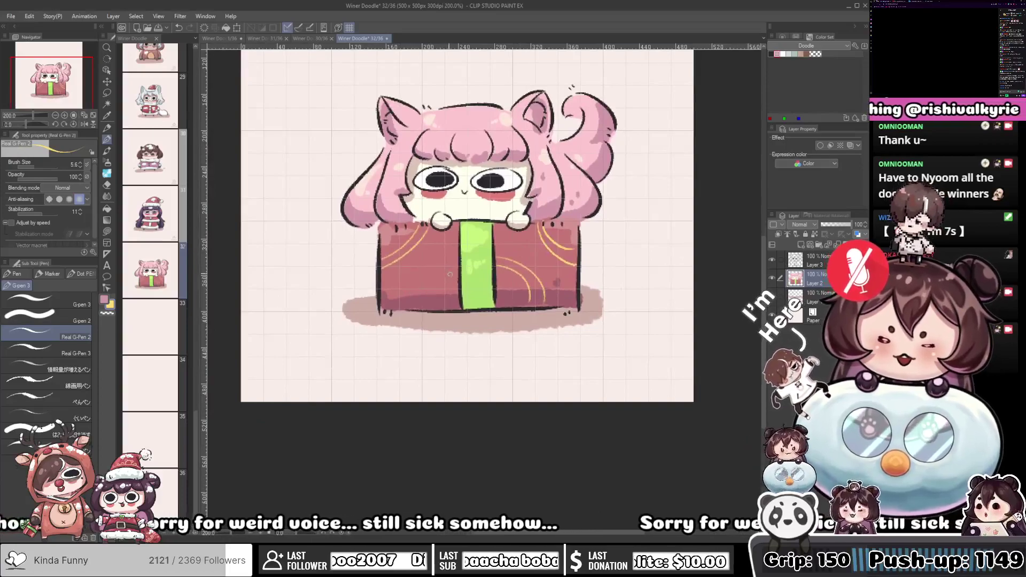
pyautogui.hotkey('ctrl', 'z')
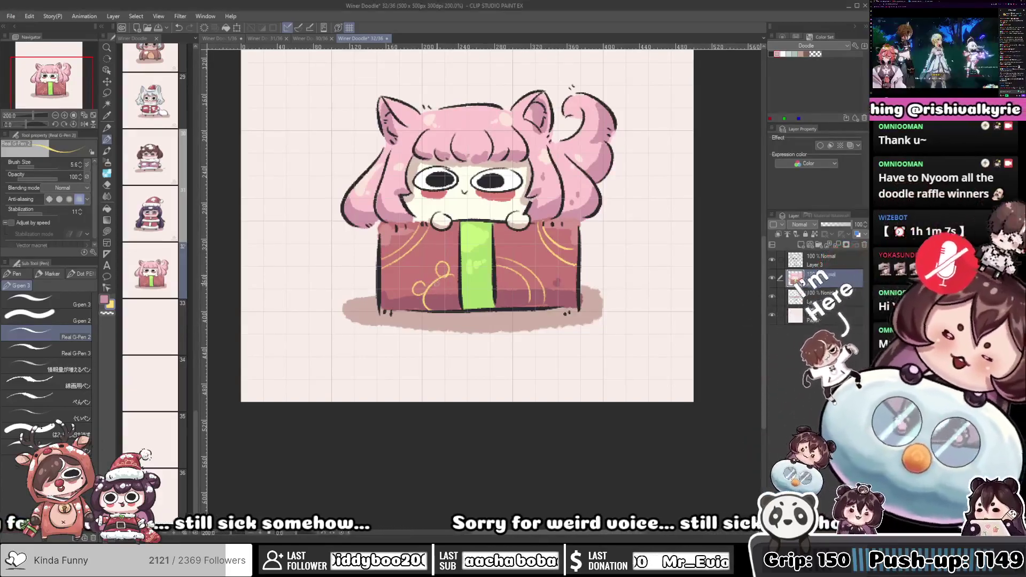
# Copy the artist signature from page 30 into the lower-right corner of page 32 and save the page
pyautogui.click(315, 40)
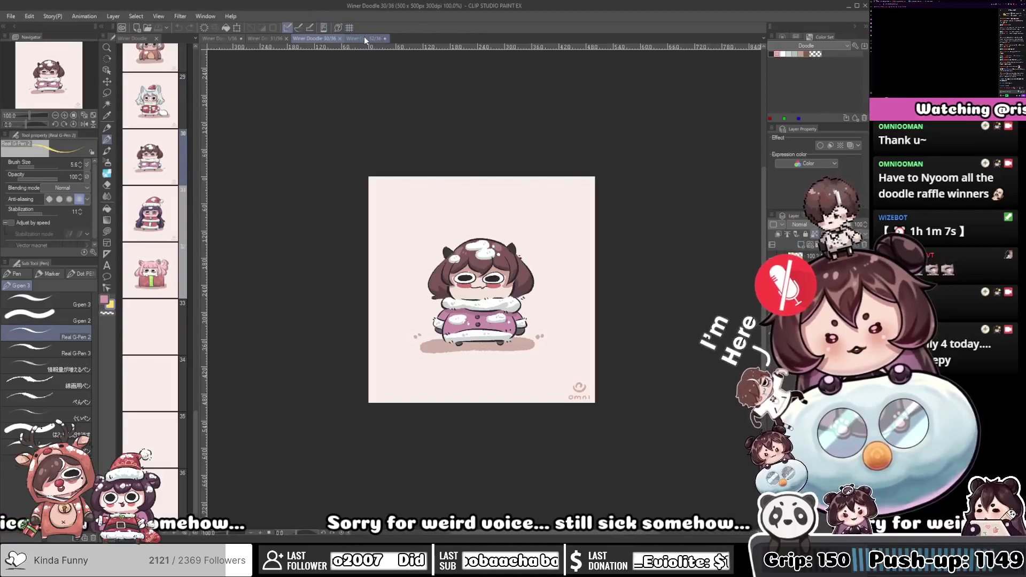
pyautogui.click(364, 38)
pyautogui.scroll(-5, 485, 163)
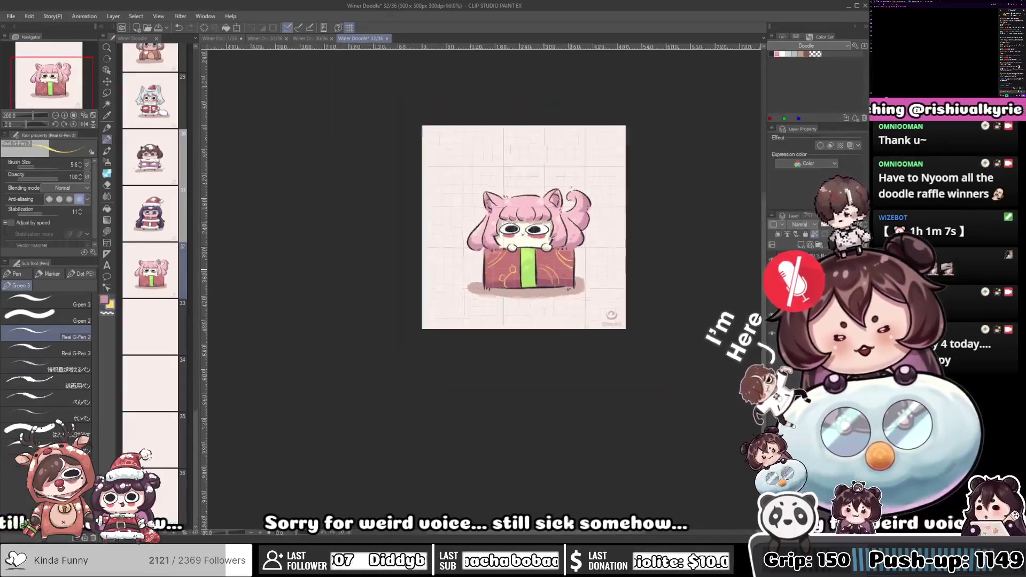
pyautogui.hotkey('ctrl', 's')
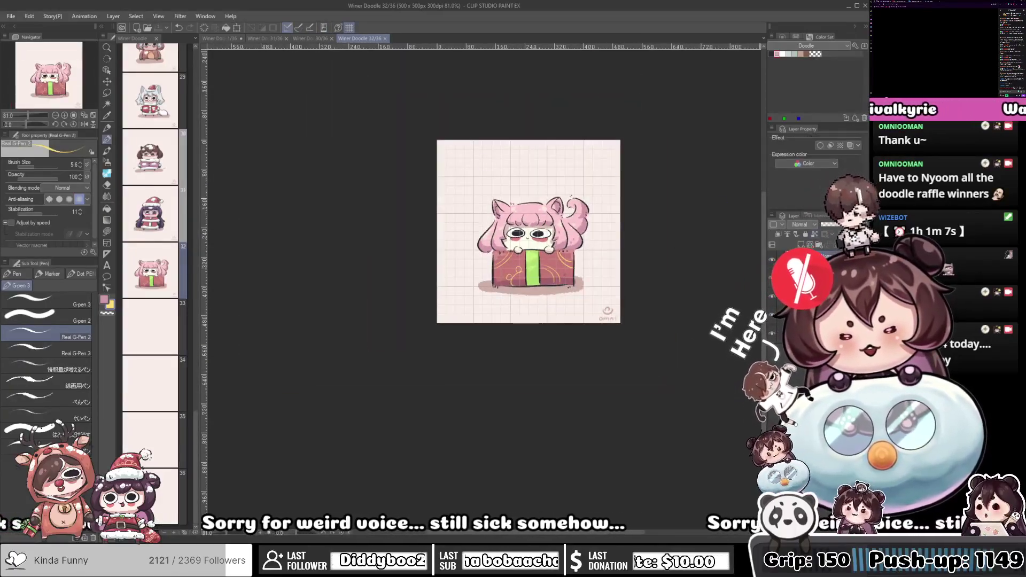
# Move the gift-box doodle on page 1 to the right side of the character group and save the page
pyautogui.click(221, 39)
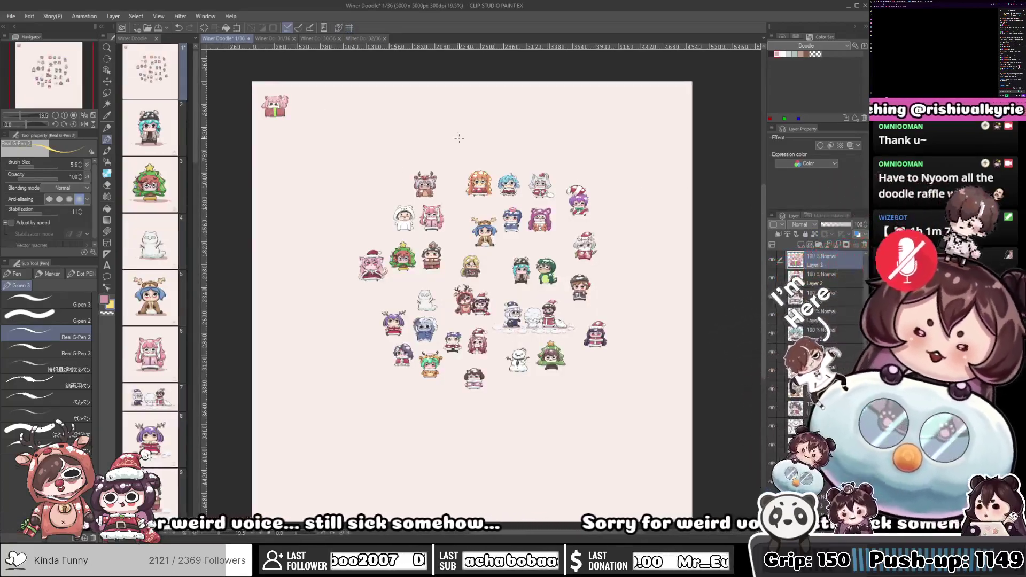
pyautogui.press('o')
pyautogui.moveTo(277, 107); pyautogui.dragTo(615, 294)
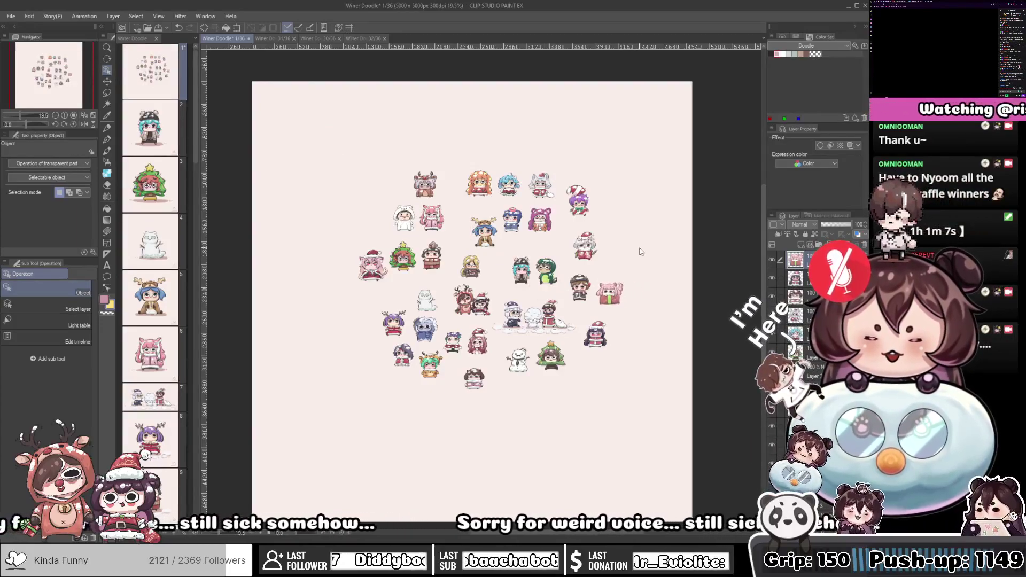
pyautogui.hotkey('ctrl', 's')
# Close the other open doodle pages, leaving only page 32 open
pyautogui.click(291, 38)
pyautogui.click(290, 38)
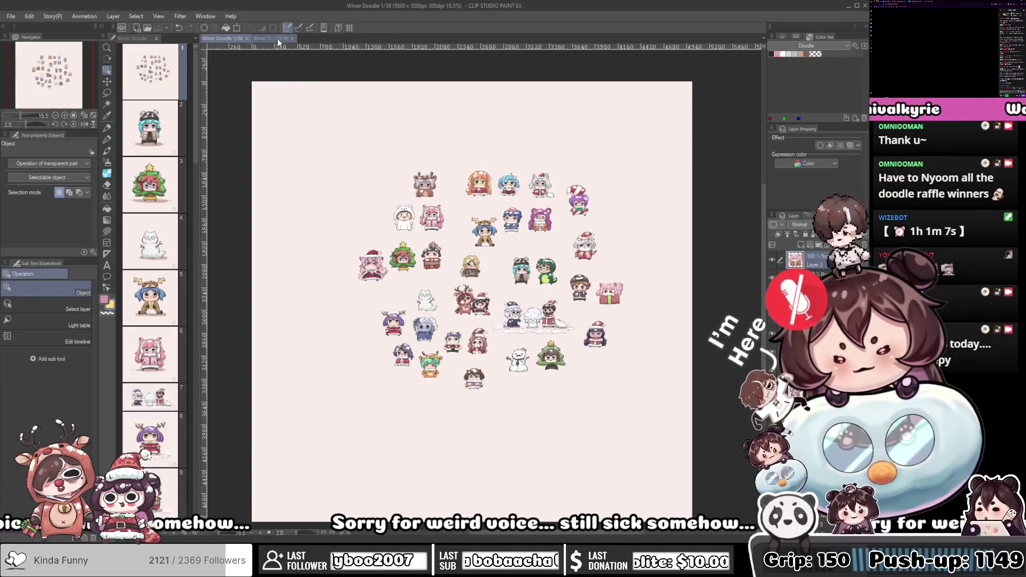
pyautogui.click(248, 38)
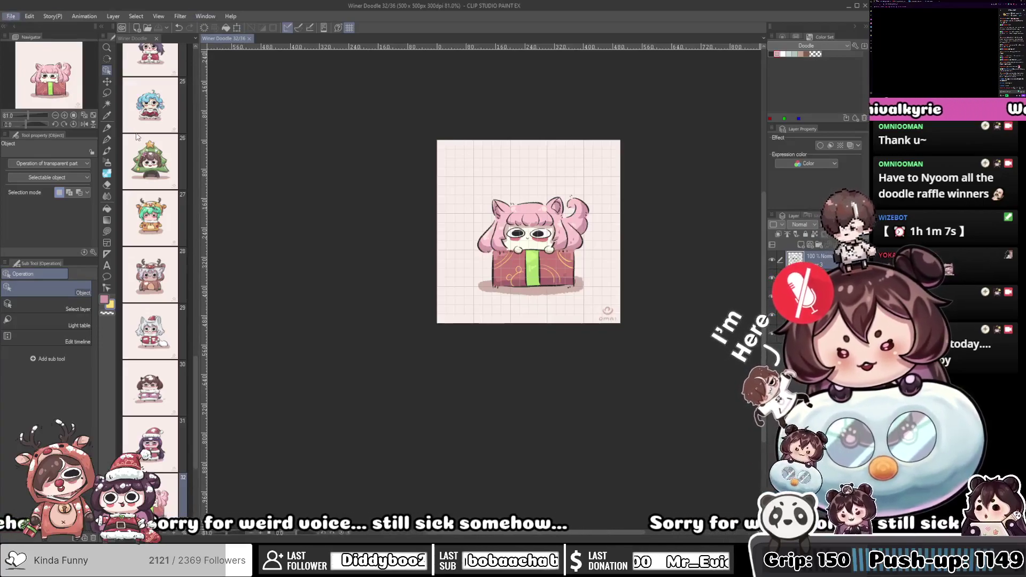
# Switch to the Twitch stream in the browser and leave its theatre view
pyautogui.hotkey('alt', 'Tab')
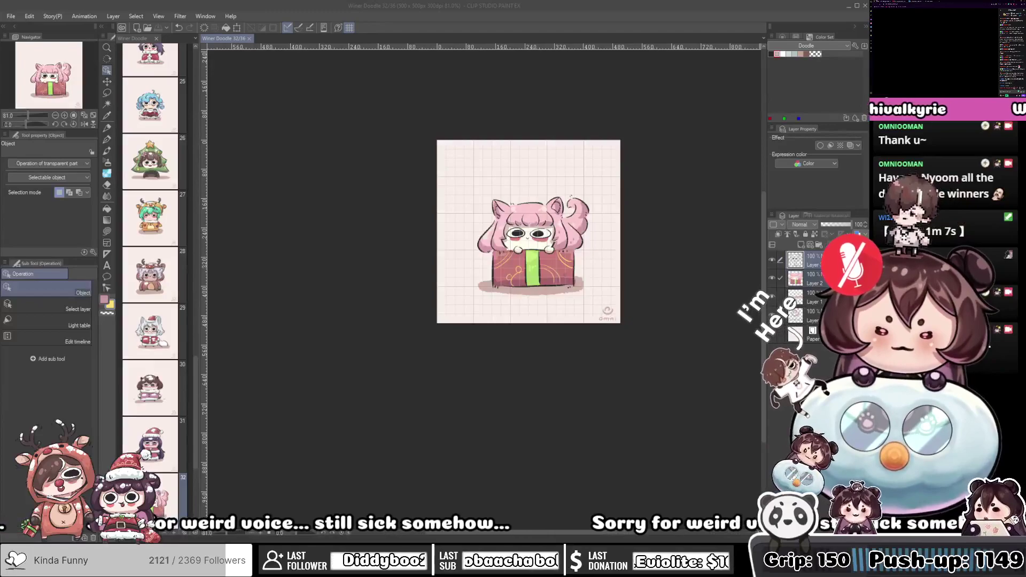
pyautogui.hotkey('alt', 'Tab')
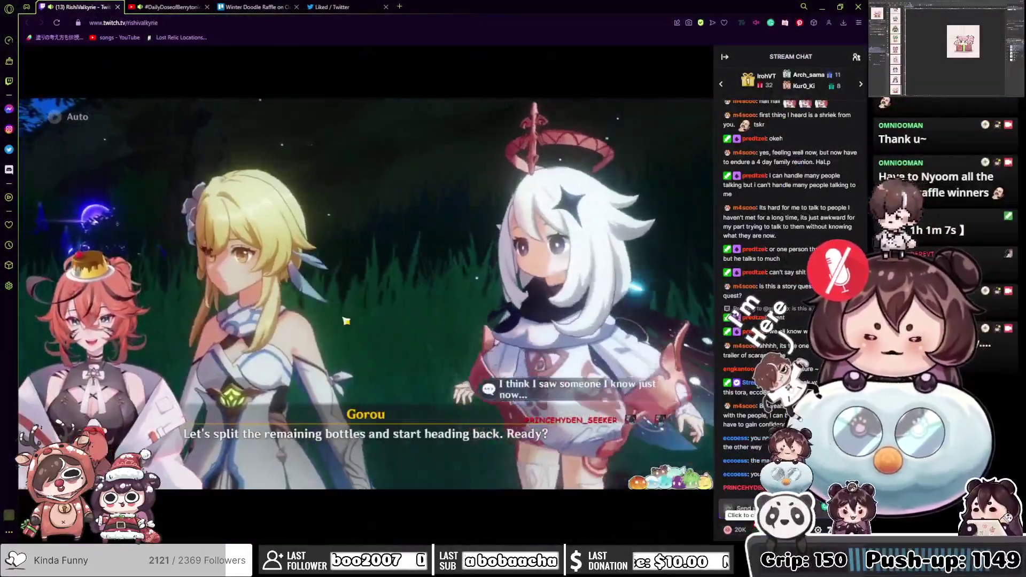
pyautogui.click(689, 529)
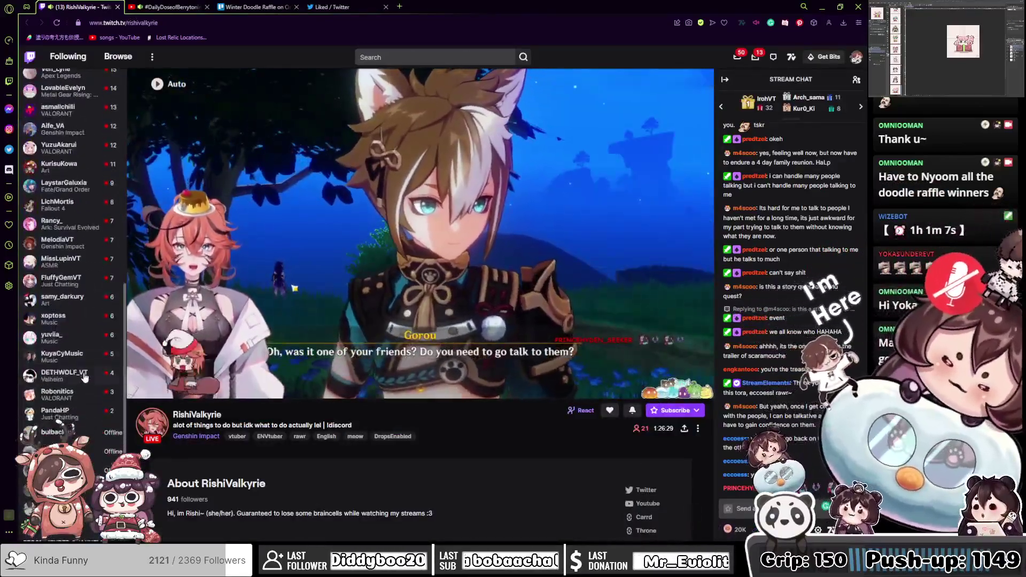
# Look through the followed live channels and select the current channel's name in the page address
pyautogui.scroll(1, 85, 376)
pyautogui.scroll(4, 86, 376)
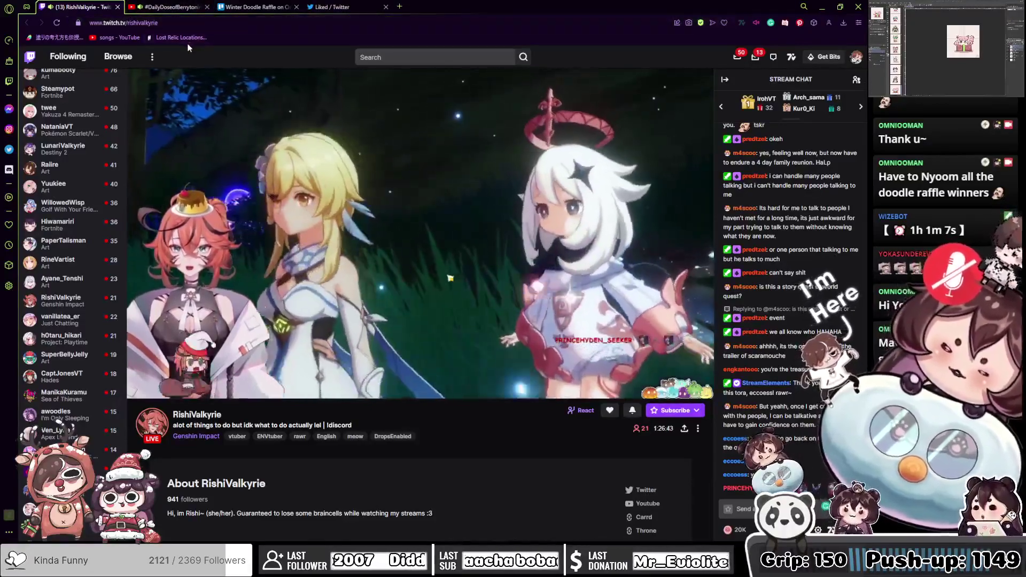
pyautogui.scroll(-3, 446, 206)
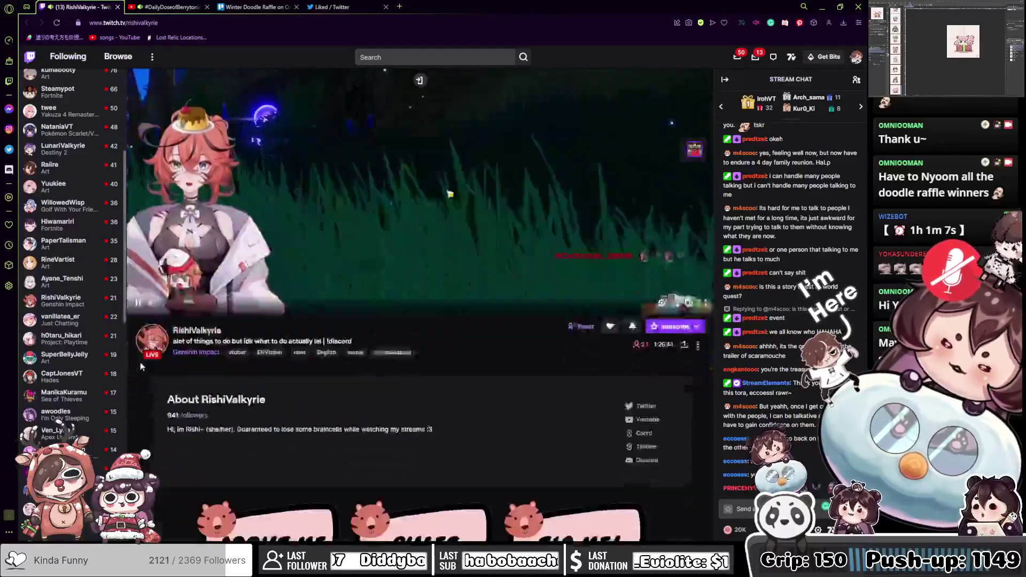
pyautogui.scroll(-3, 75, 357)
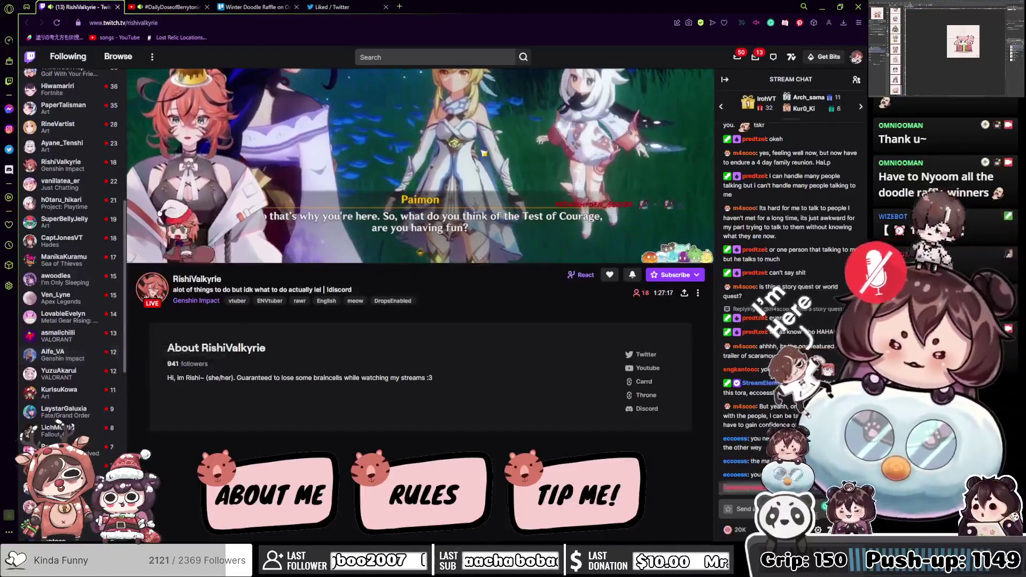
pyautogui.scroll(3, 166, 289)
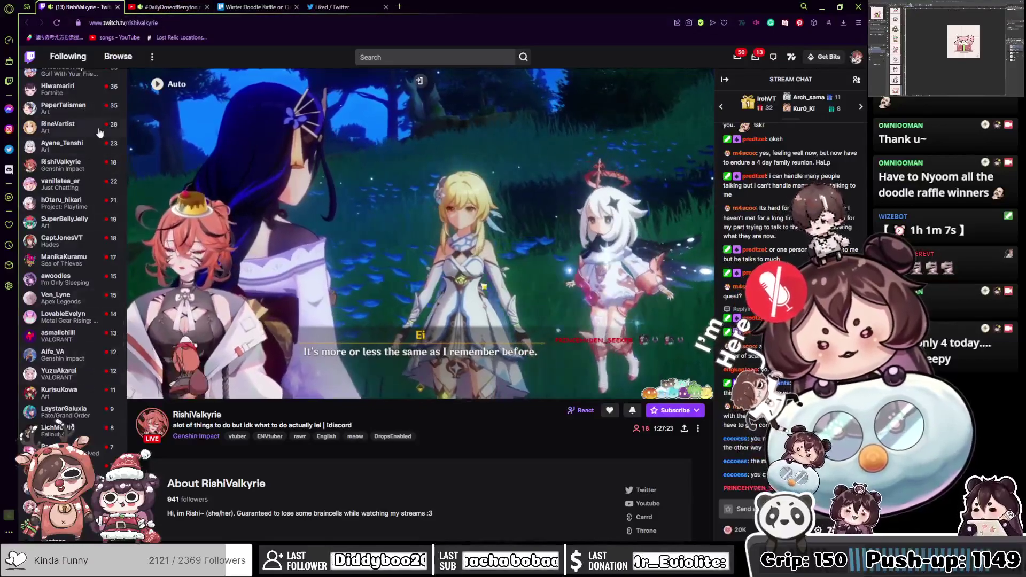
pyautogui.moveTo(98, 132)
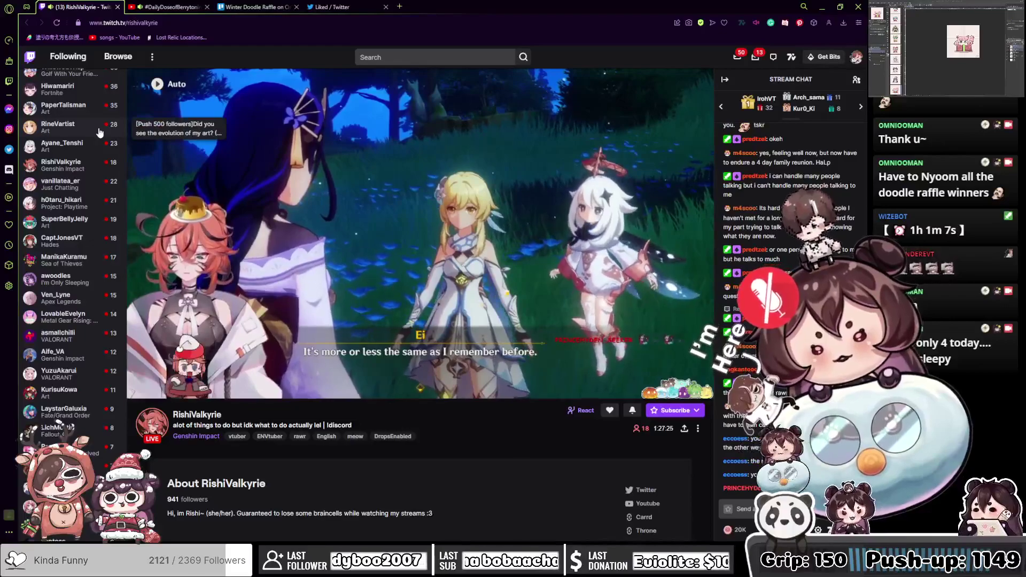
pyautogui.scroll(3, 107, 118)
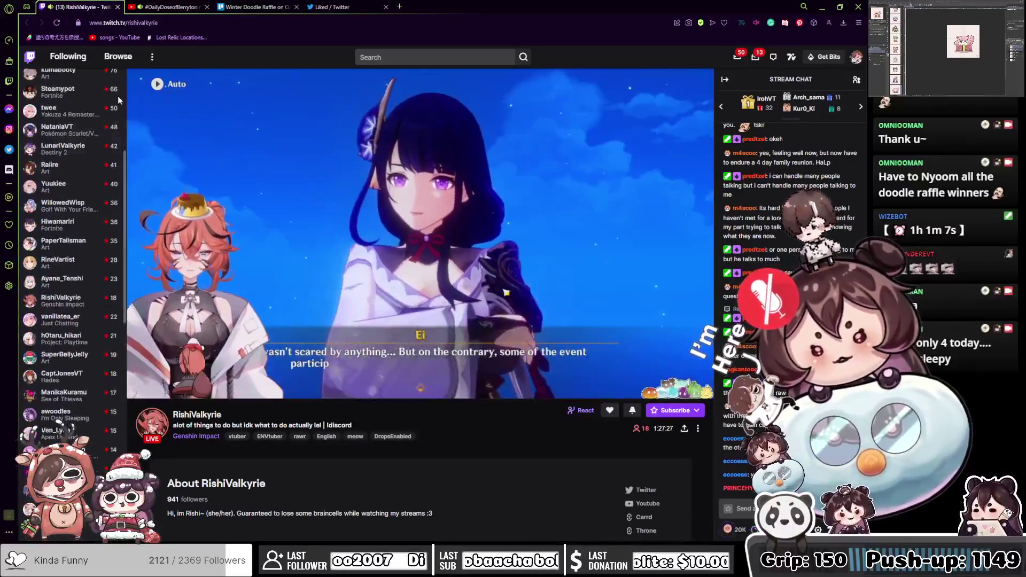
pyautogui.doubleClick(153, 24)
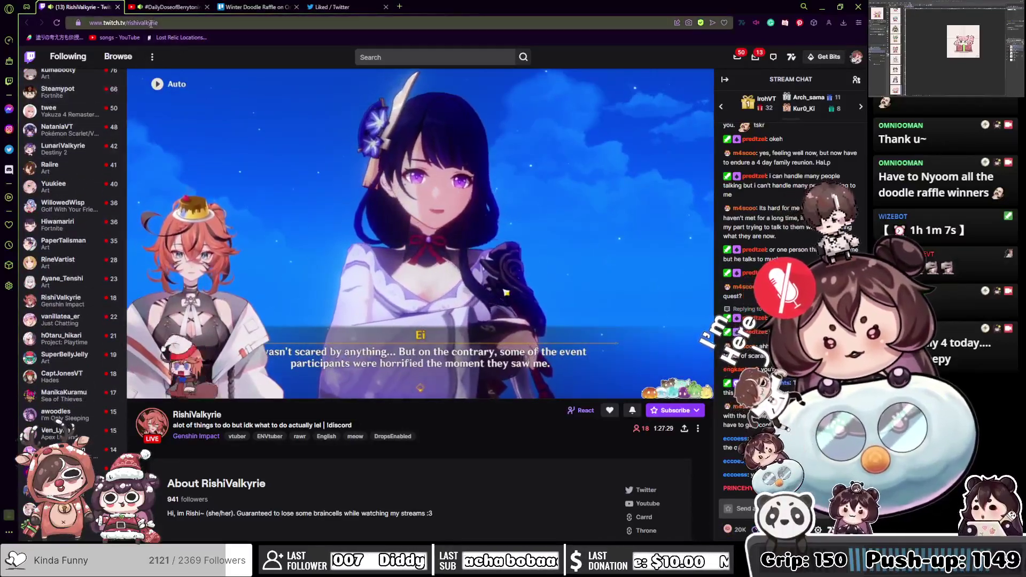
pyautogui.hotkey('alt', 'Tab')
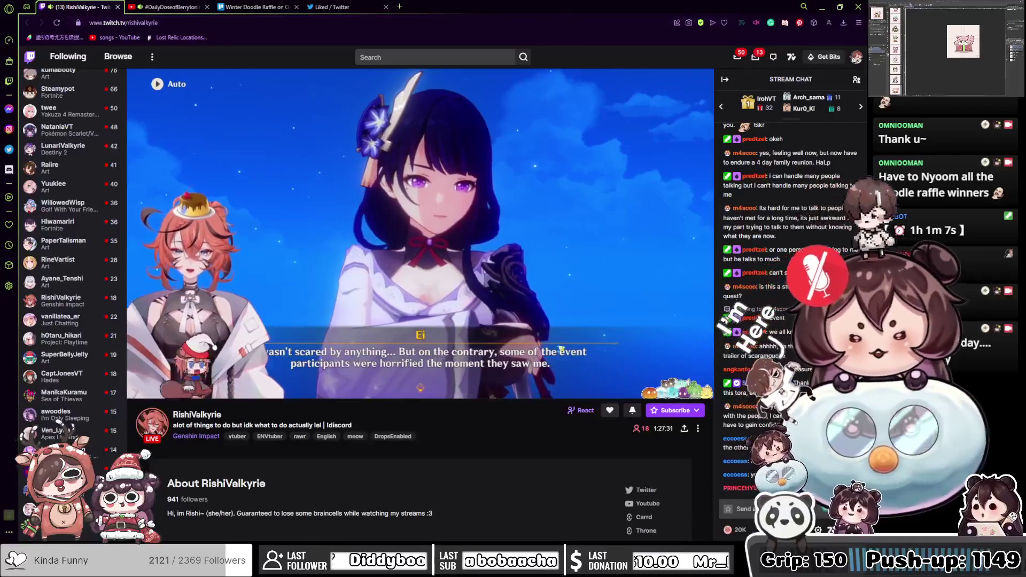